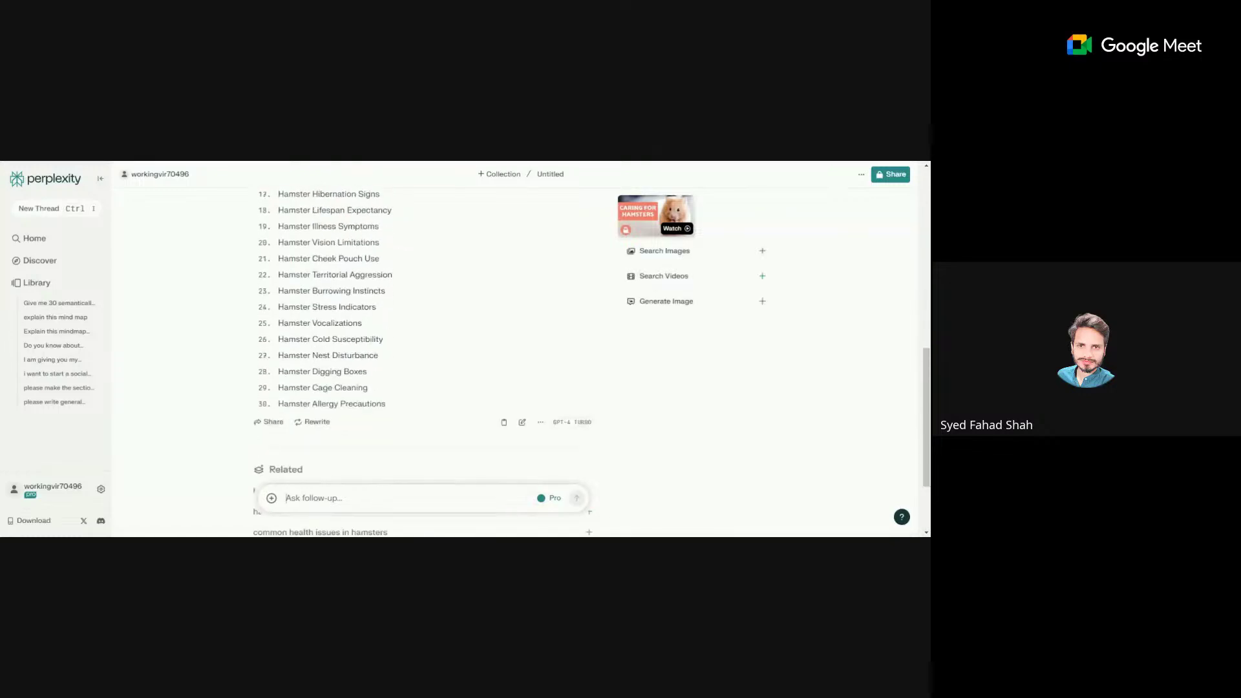
Step: Review the 30 hamster topics listed in the Perplexity answer, including the Syrian and dwarf hamster entries
scroll(370, 327, "up", 7)
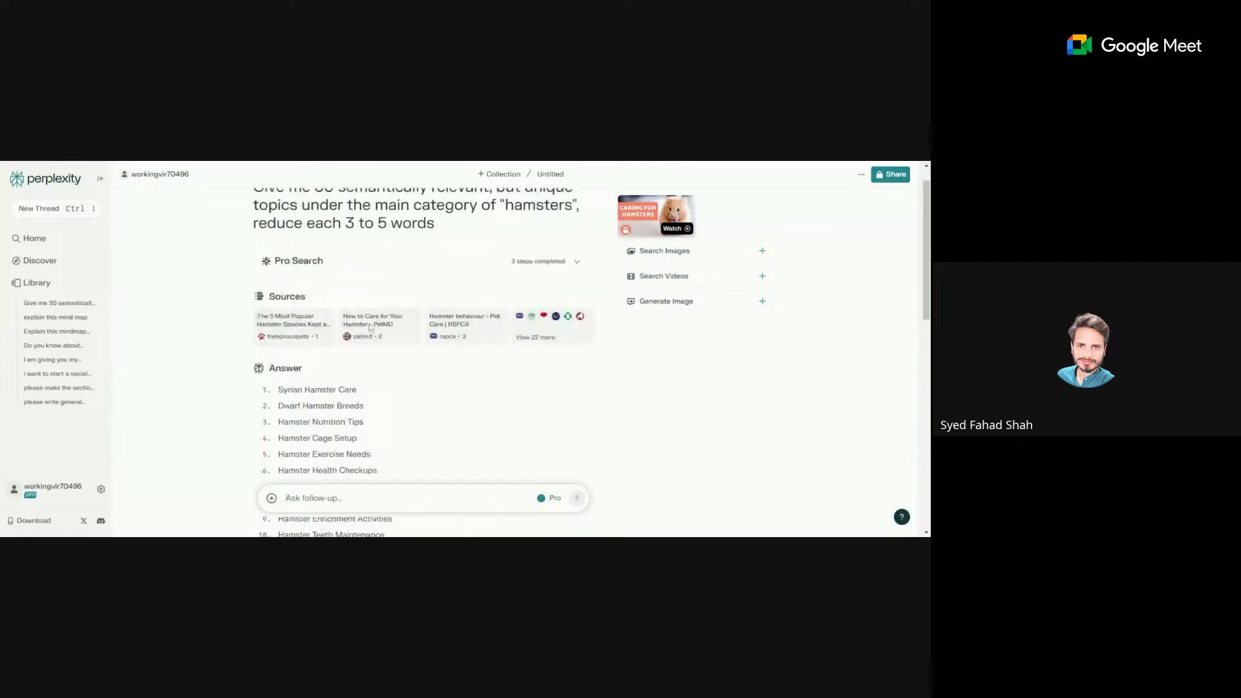
scroll(370, 327, "down", 2)
scroll(388, 338, "up", 3)
scroll(388, 342, "down", 1)
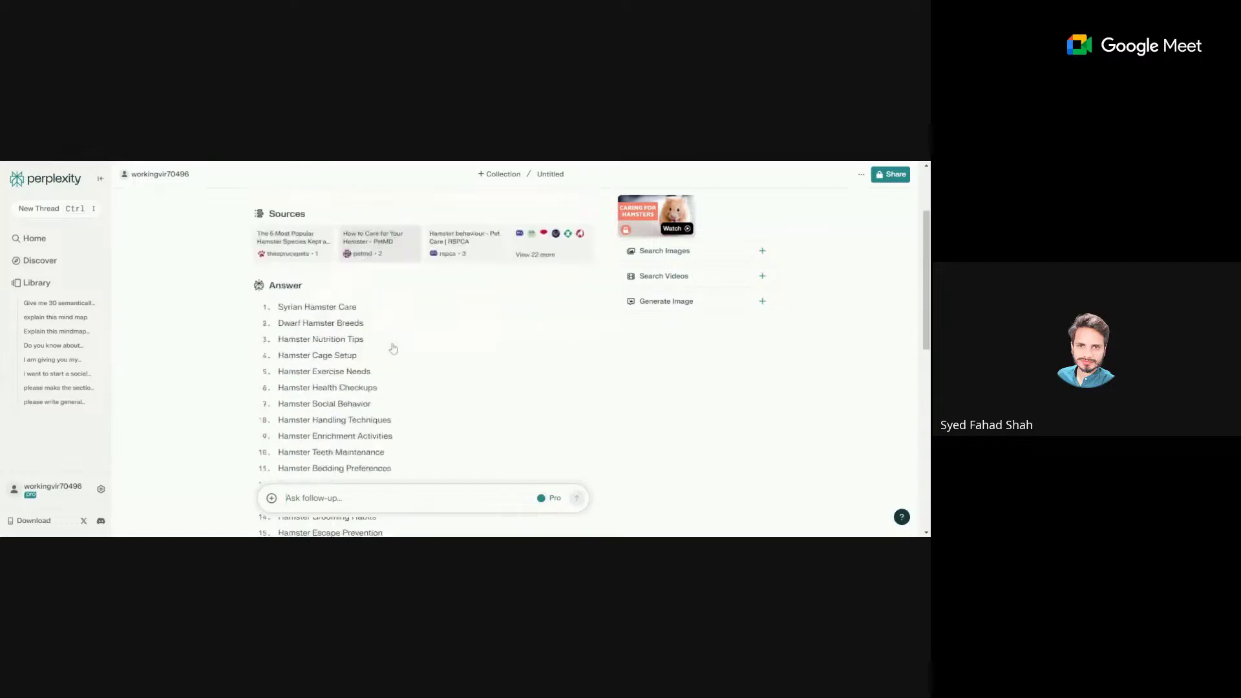
scroll(390, 345, "up", 1)
triple_click(282, 391)
left_click(282, 395)
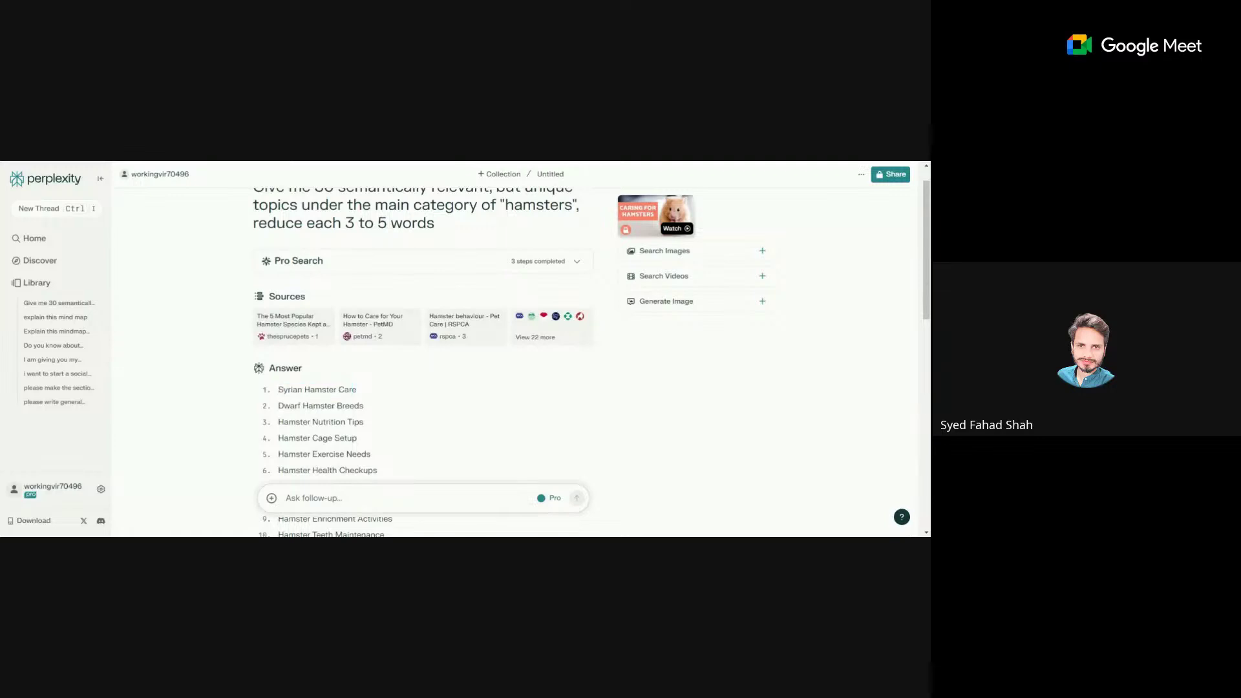
triple_click(282, 394)
left_click(282, 400)
mouse_move(278, 405)
left_mouse_down()
mouse_move(380, 408)
mouse_move(283, 390)
mouse_move(336, 389)
mouse_move(277, 390)
left_mouse_up()
left_click(336, 406)
left_click(364, 406)
left_click(380, 407)
left_click(291, 390)
left_click(336, 390)
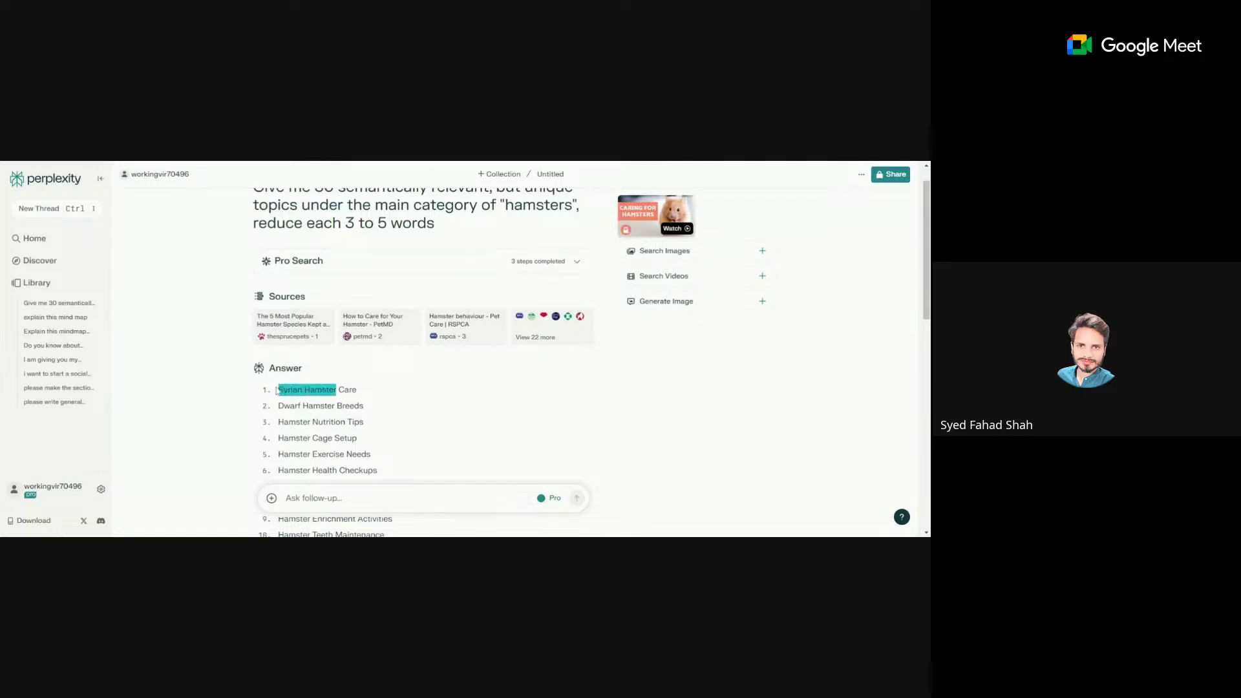
left_click(276, 390)
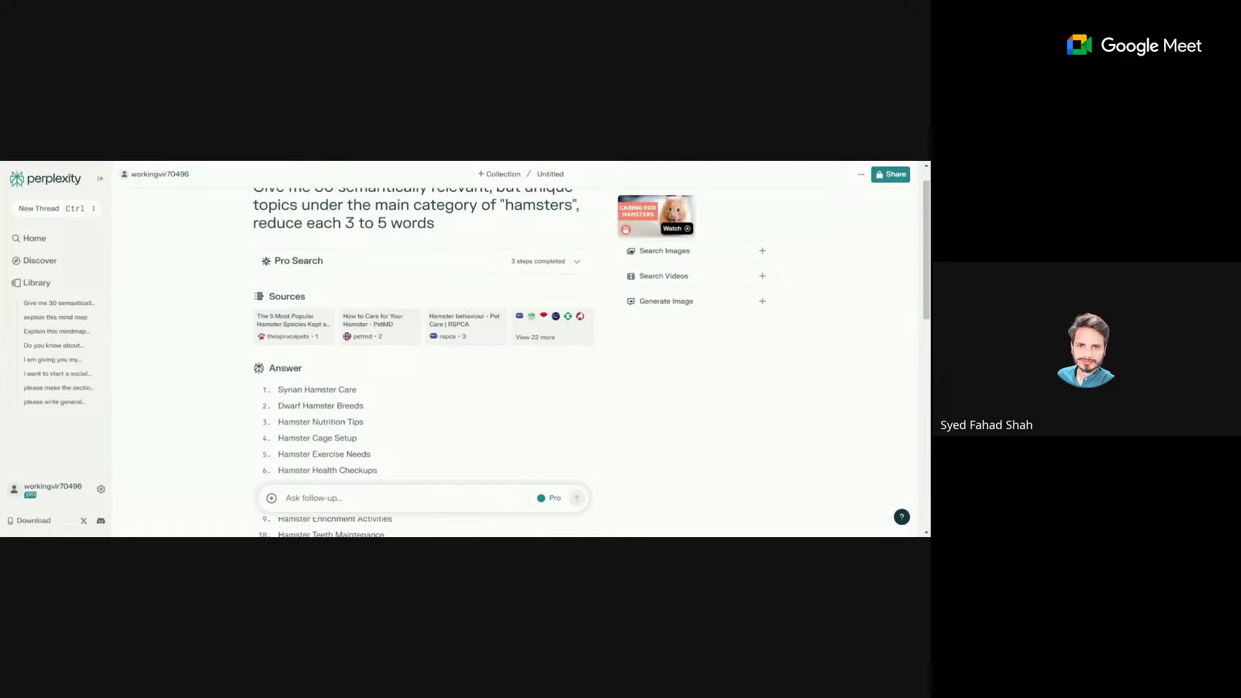
left_click_drag(337, 390, 202, 390)
left_click(270, 394)
Step: Copy all 30 hamster topics from the answer and switch to the Topical Map sheet of the "Topical Map - Template" spreadsheet
left_click_drag(277, 390, 396, 407)
scroll(399, 445, "down", 7)
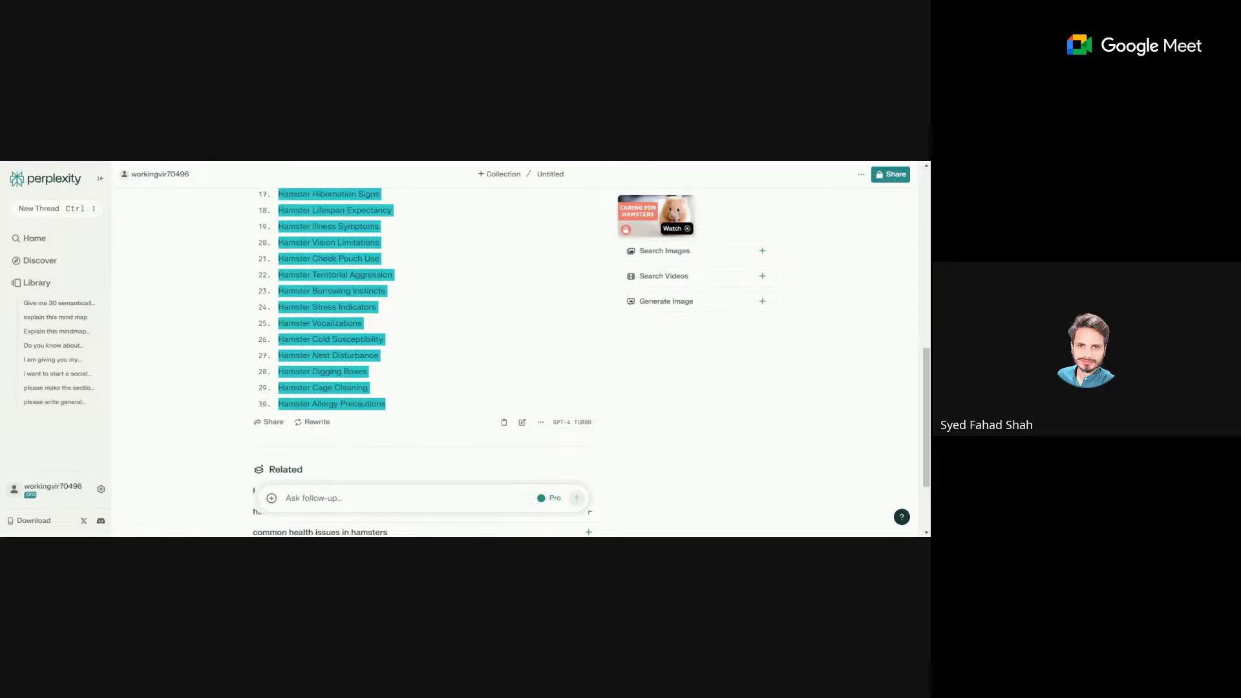
key("ctrl+Tab")
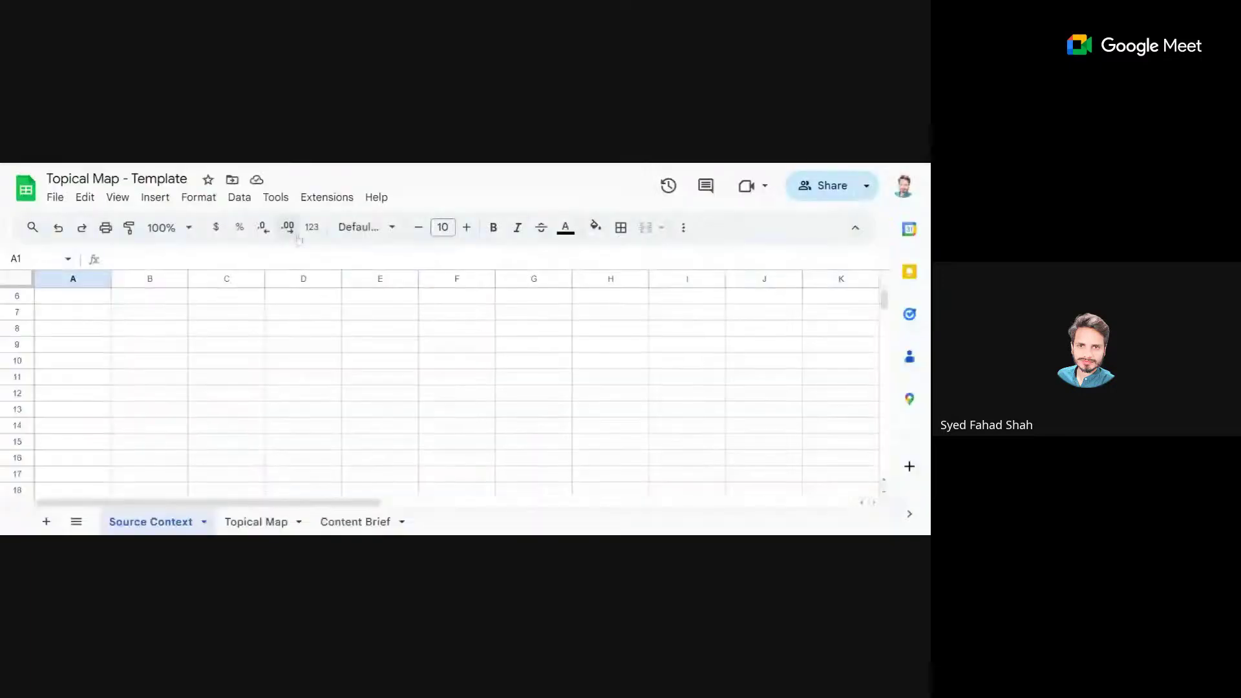
scroll(556, 444, "down", 2)
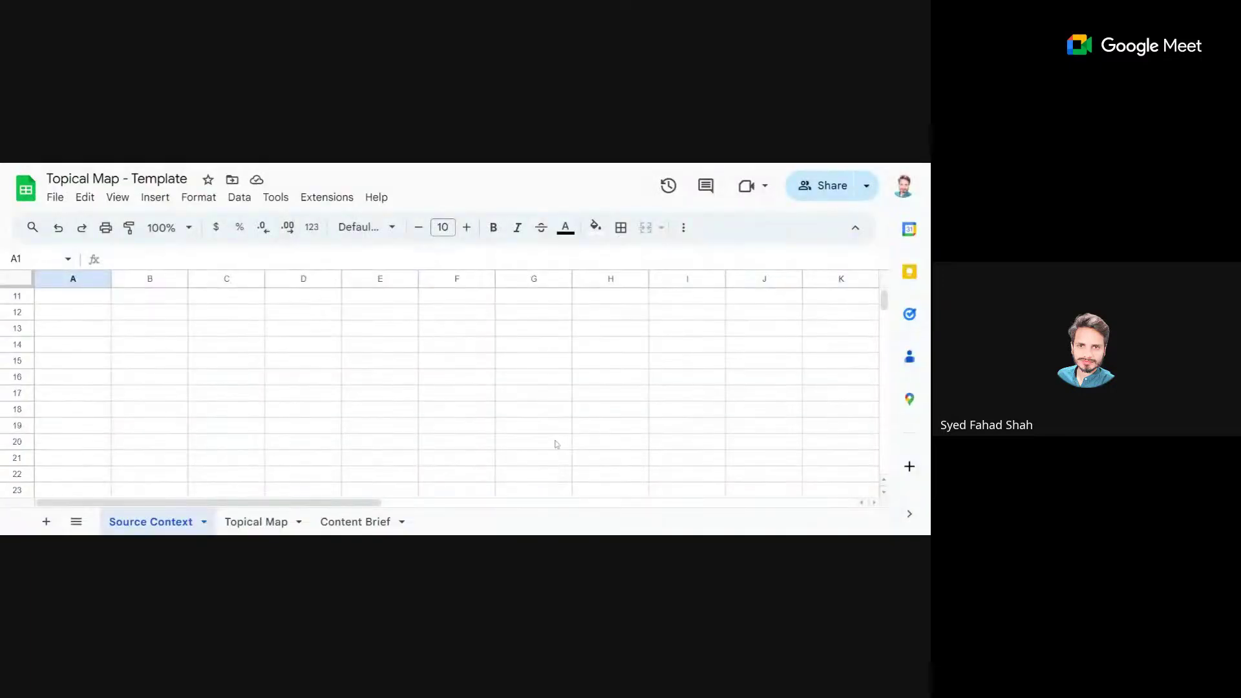
left_click(266, 523)
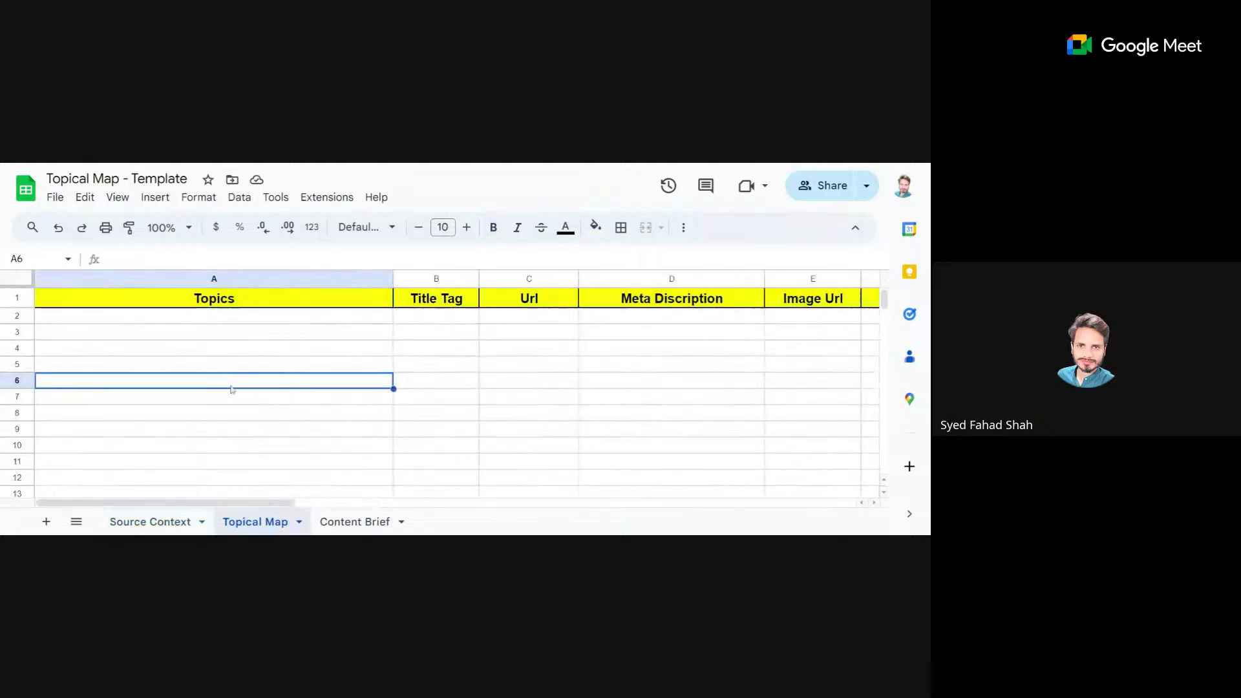
Step: Paste the copied hamster topics into the Topics column starting at cell A2
scroll(801, 378, "down", 4)
scroll(795, 386, "down", 4)
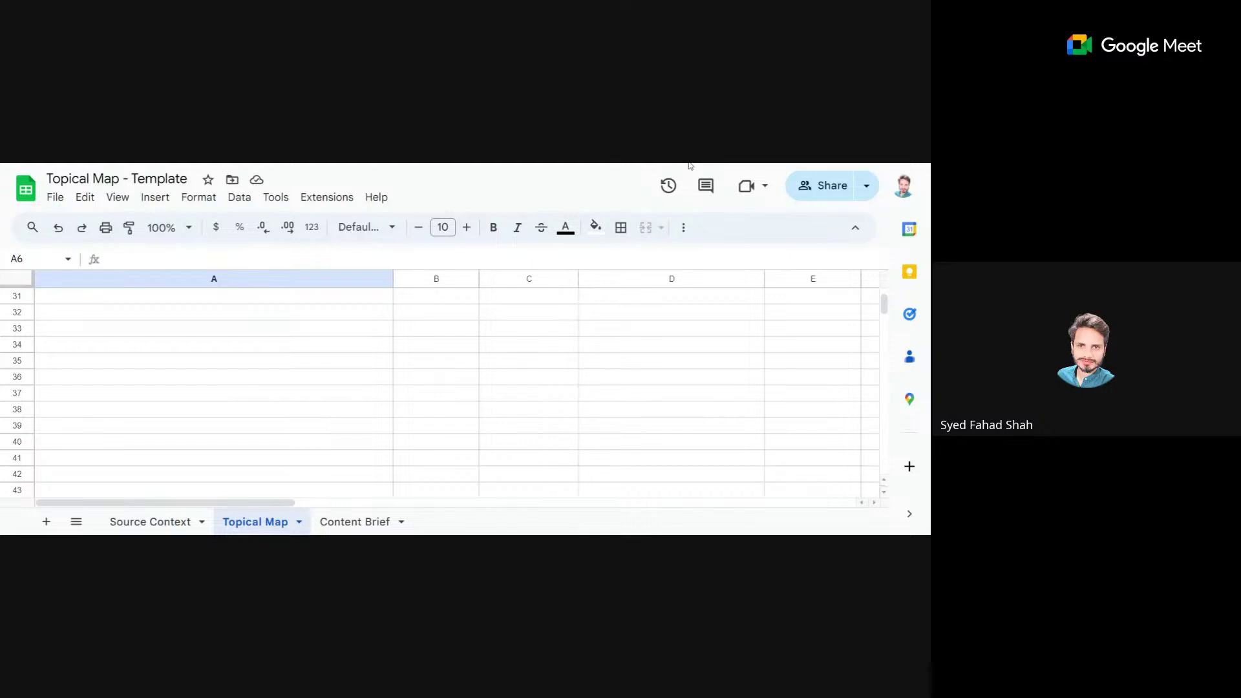
key("ctrl+minus")
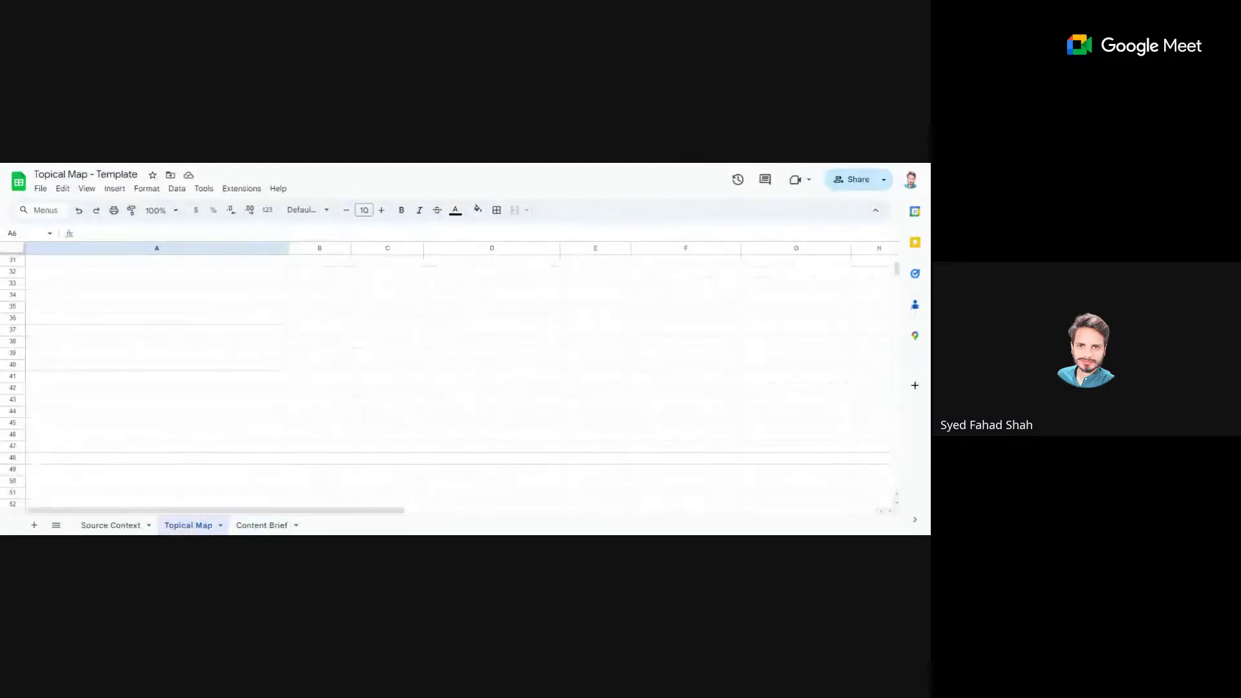
scroll(272, 329, "up", 10)
left_click(191, 266)
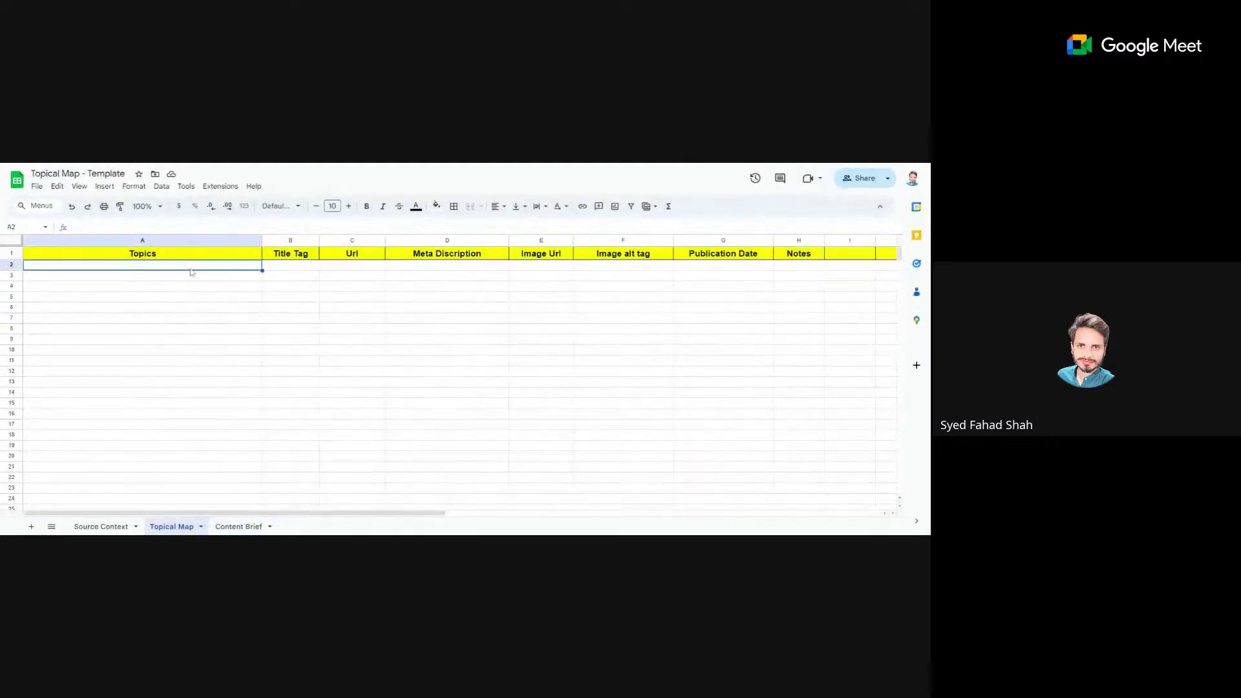
key("ctrl+v")
left_click(257, 338)
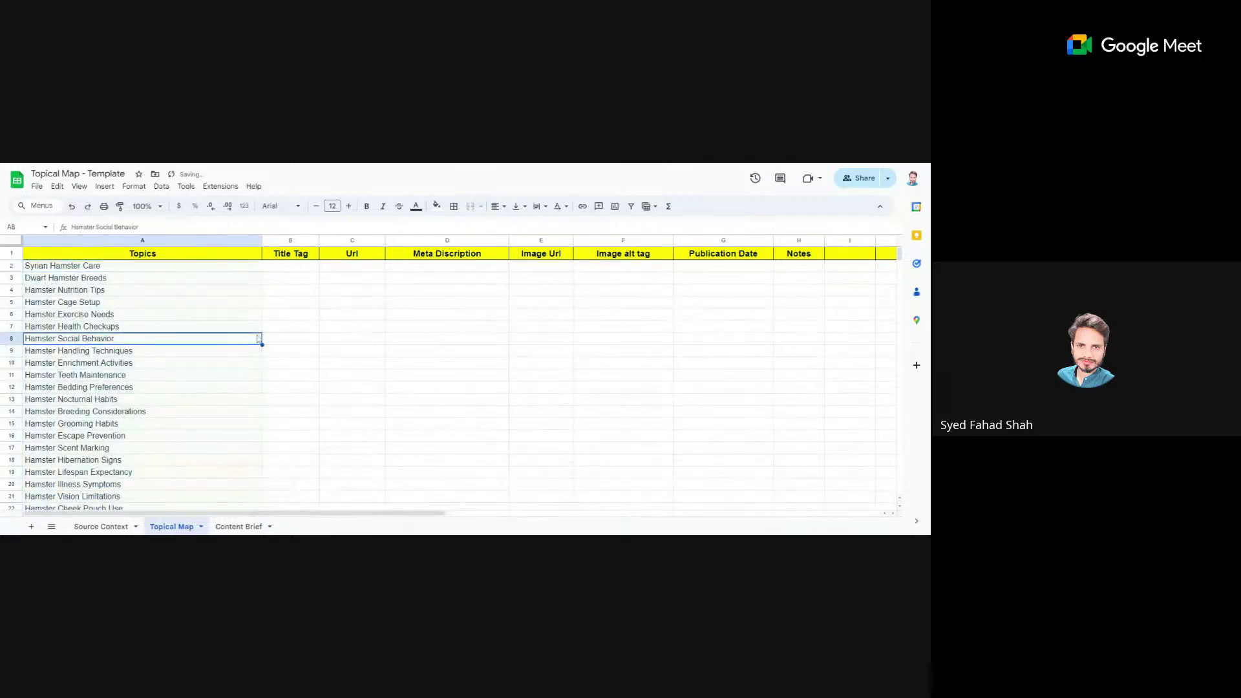
left_click(200, 328)
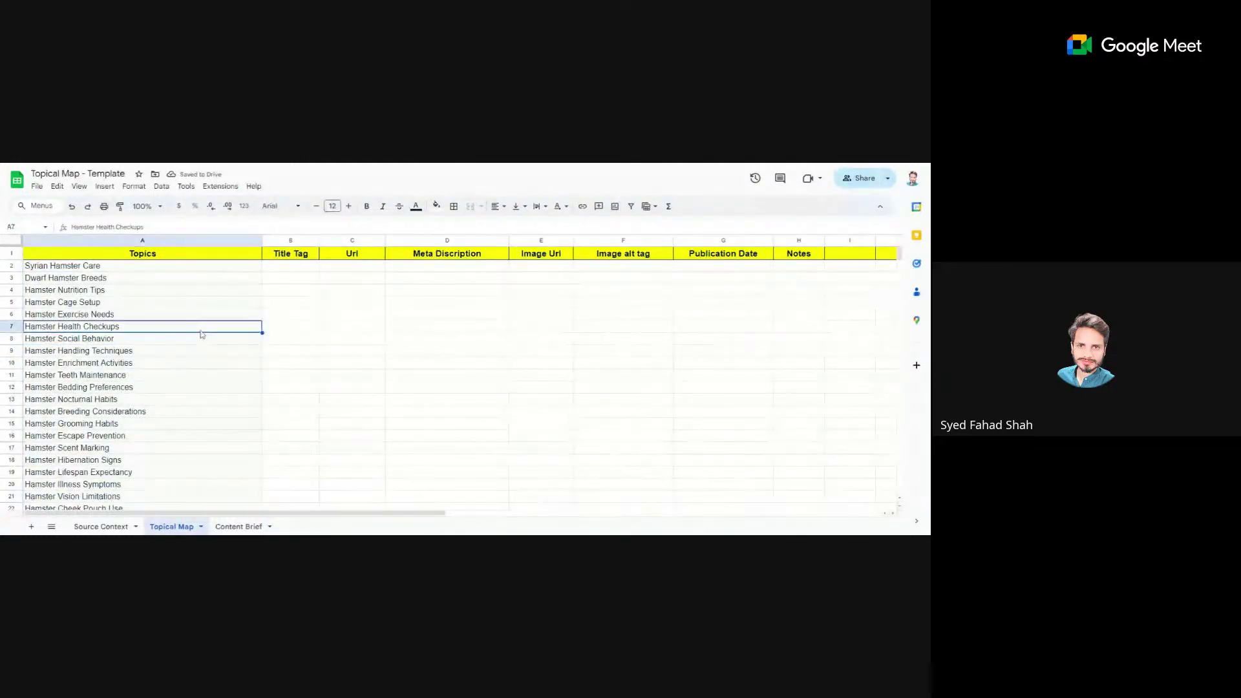
Step: Clear the formatting of the pasted topics in cells A2:A31
left_click(144, 267)
key("ctrl+shift+Down")
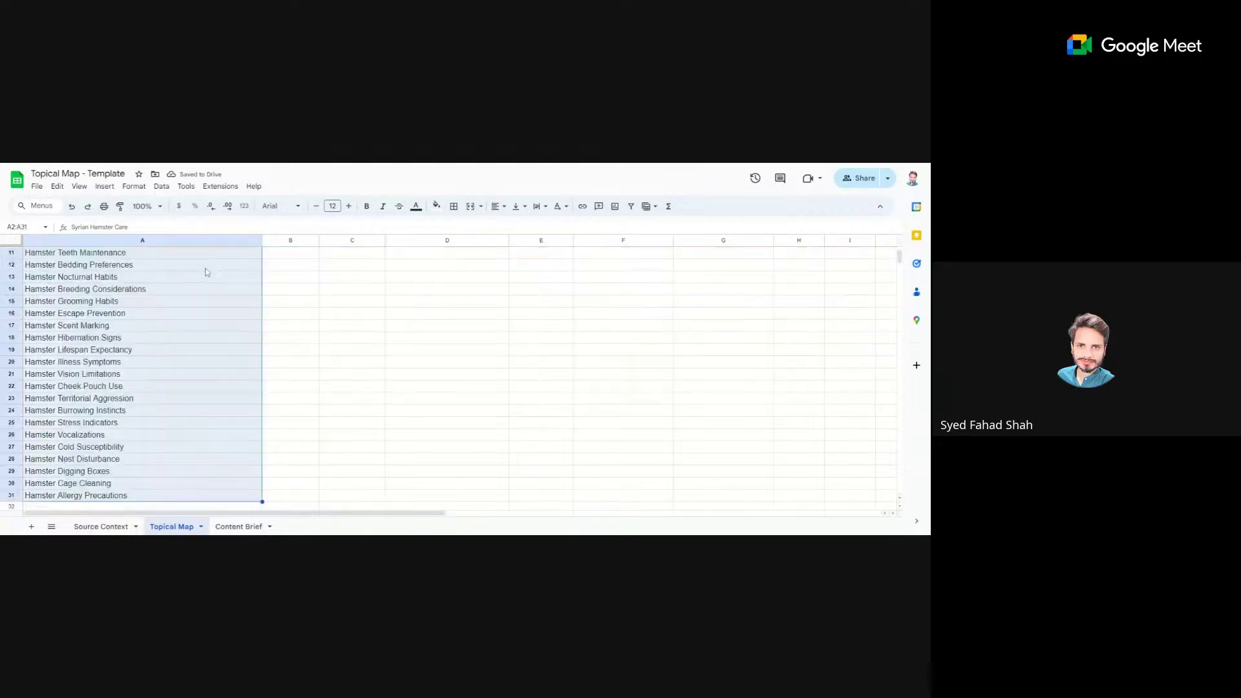
key("ctrl+backslash")
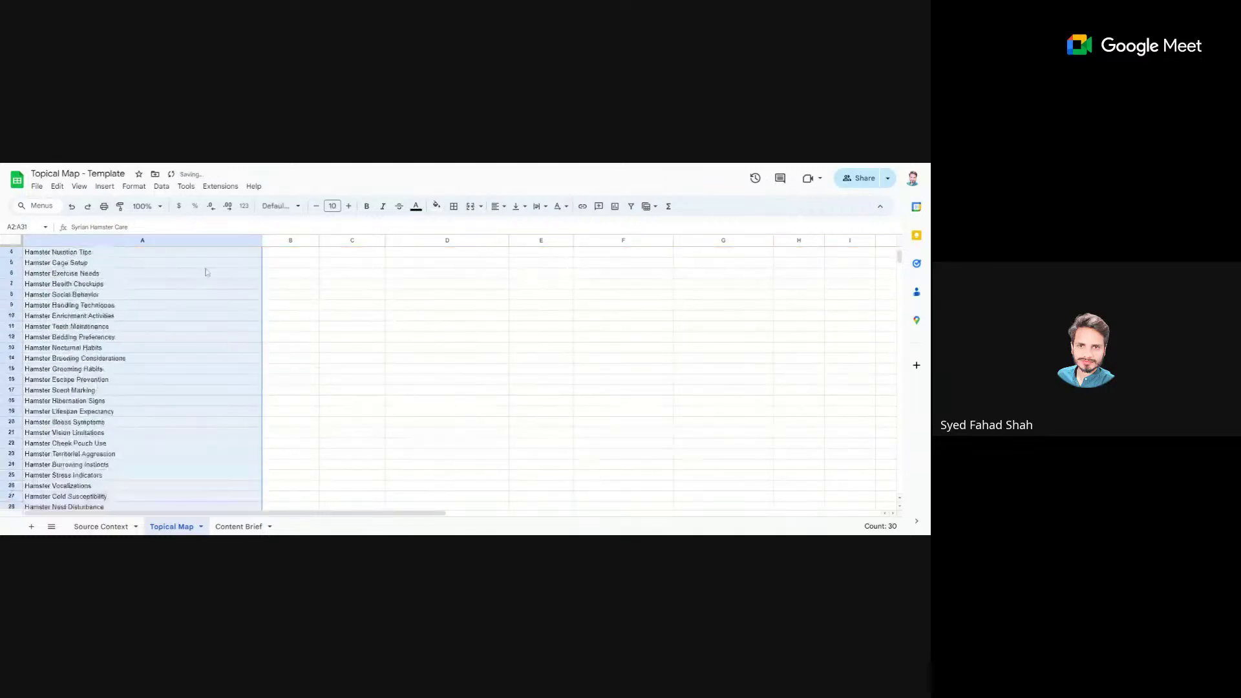
scroll(207, 271, "up", 3)
left_click(123, 286)
left_click(123, 277)
left_click(76, 267)
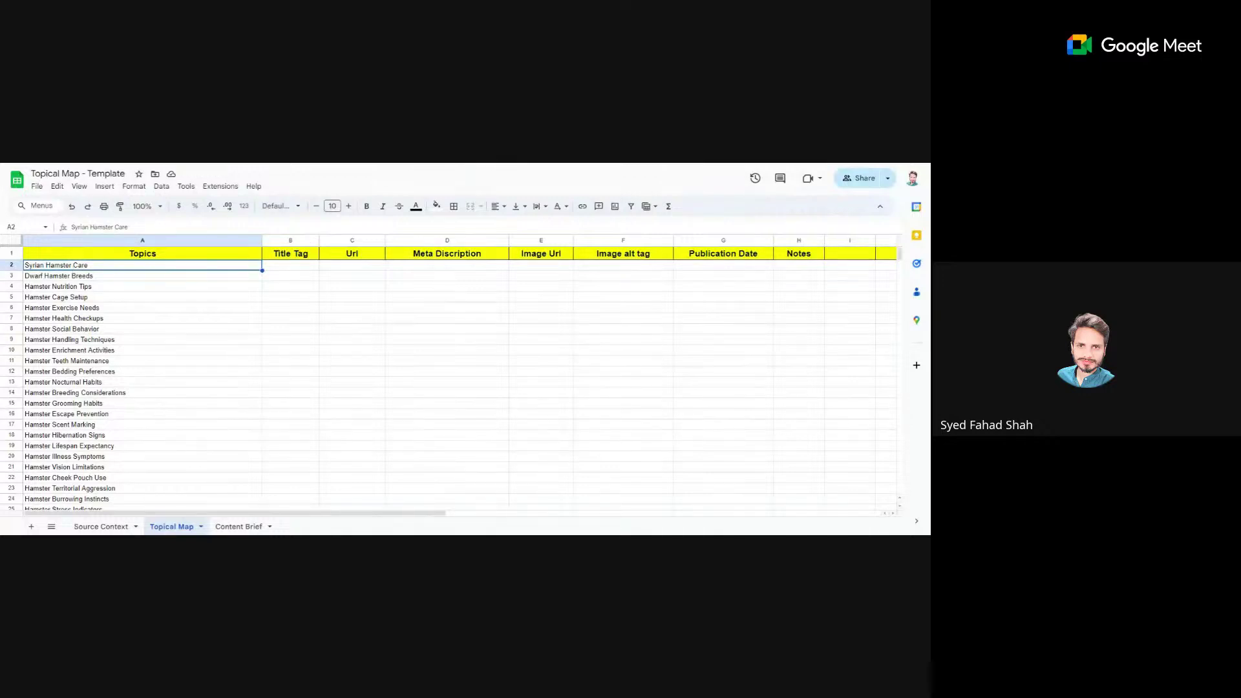
Step: Search Google in a new tab for "hamsters" and refine the query to "hamsters types"
key("ctrl+t")
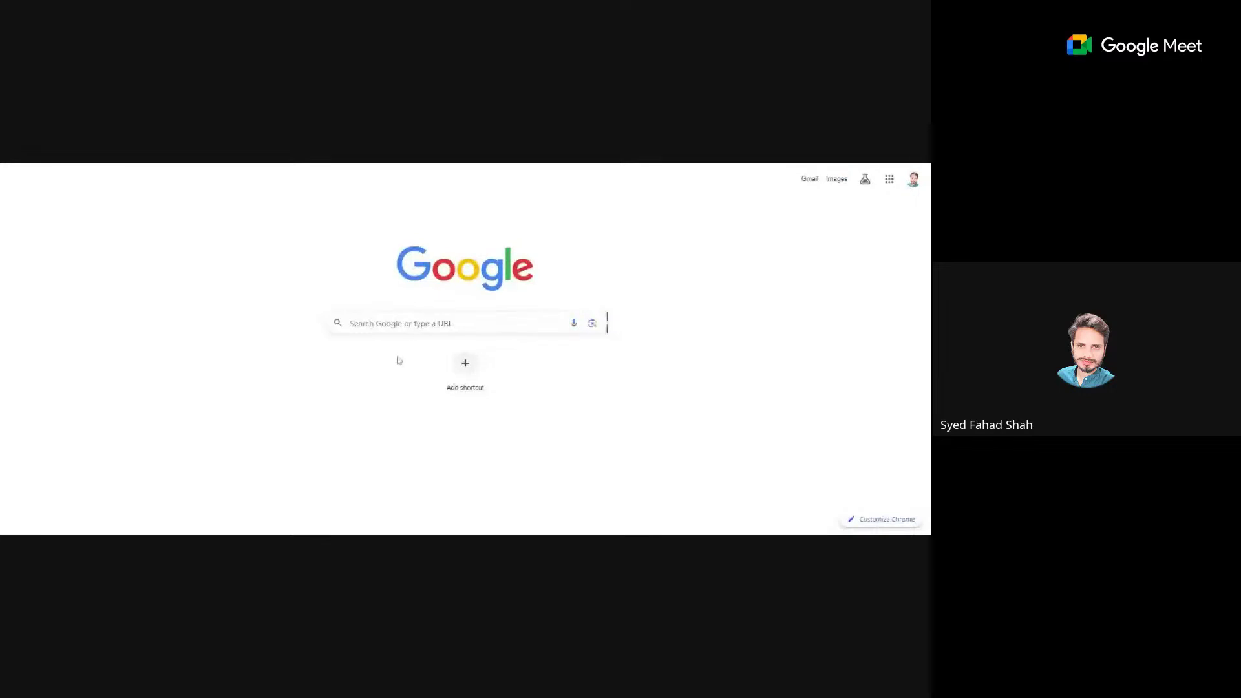
left_click(391, 323)
left_click(352, 346)
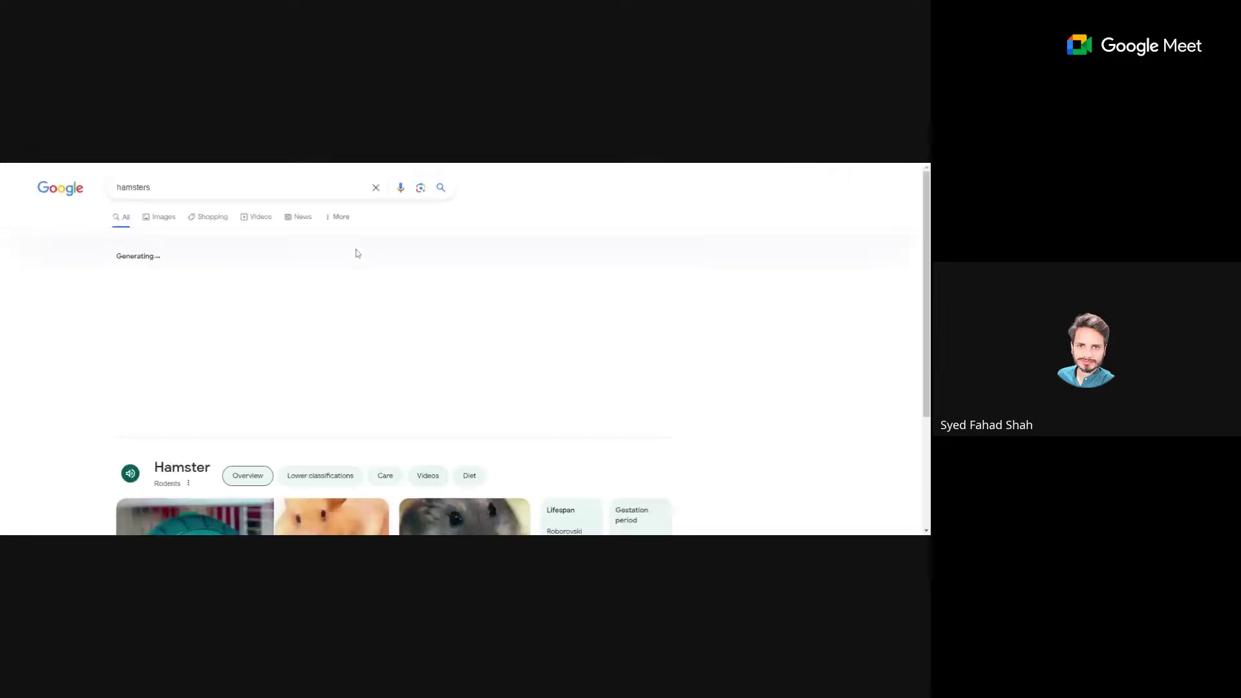
left_click(214, 196)
type("typ")
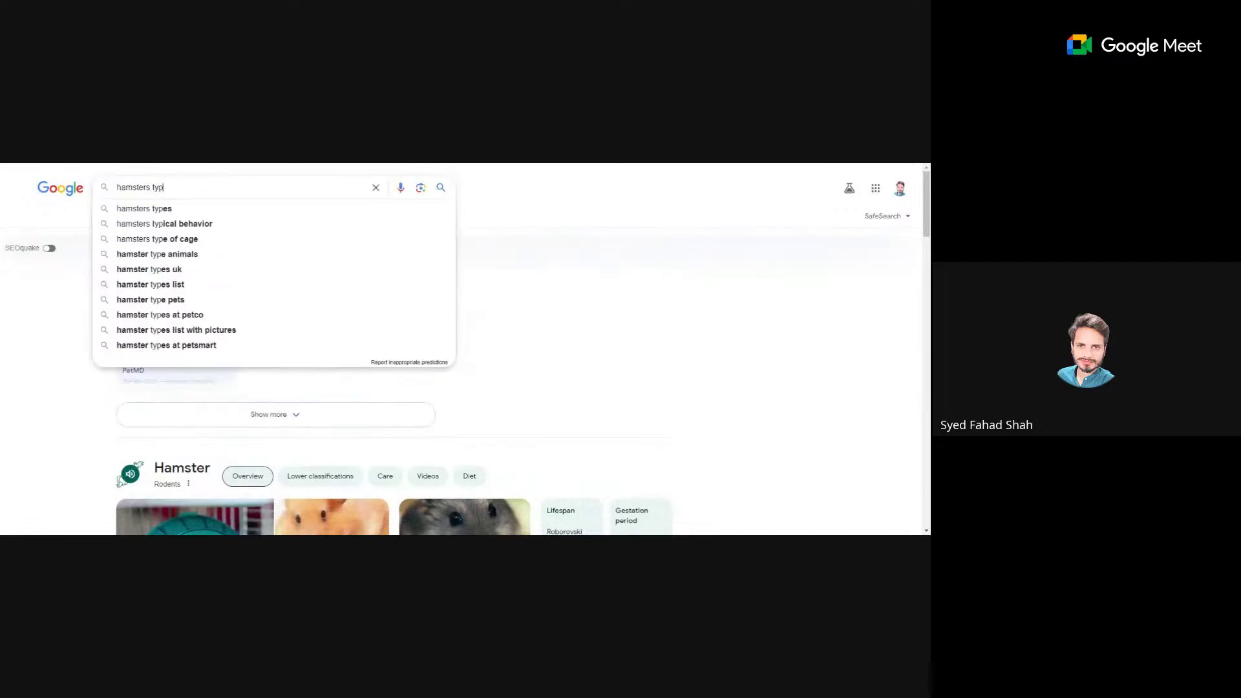
type("es")
key("Return")
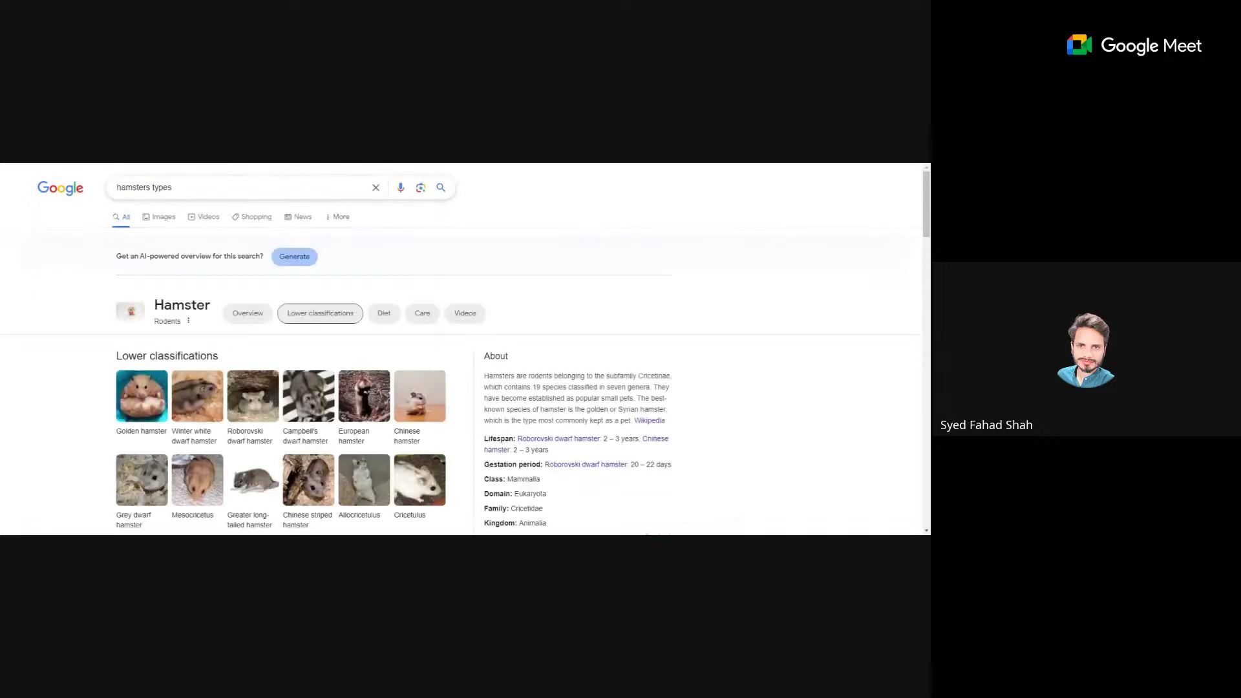
Step: Examine the hamster species shown under Lower classifications in the search results
scroll(351, 387, "down", 3)
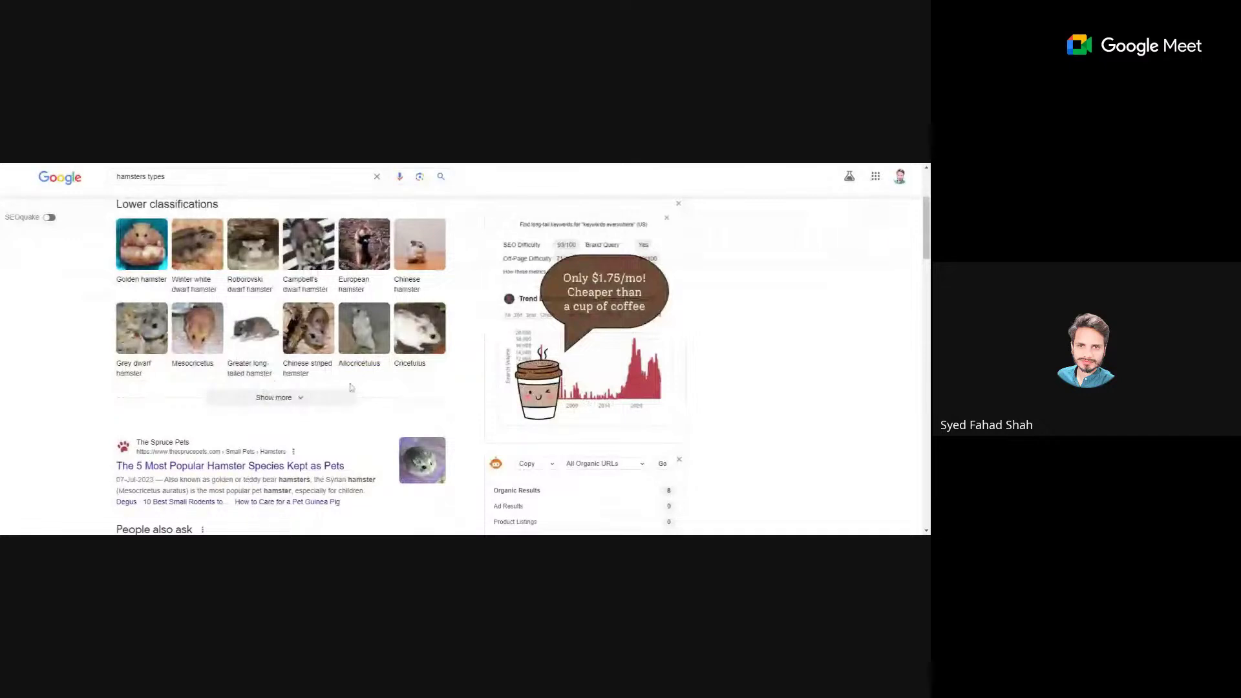
left_click_drag(464, 372, 91, 274)
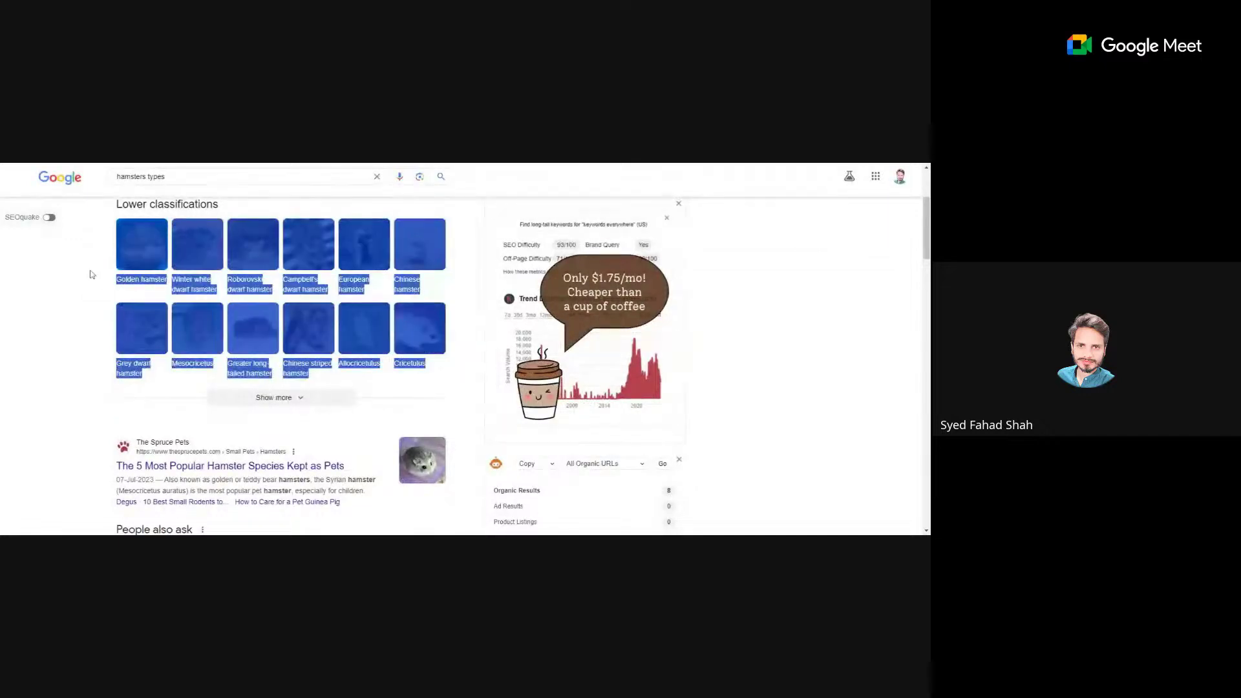
left_click(443, 165)
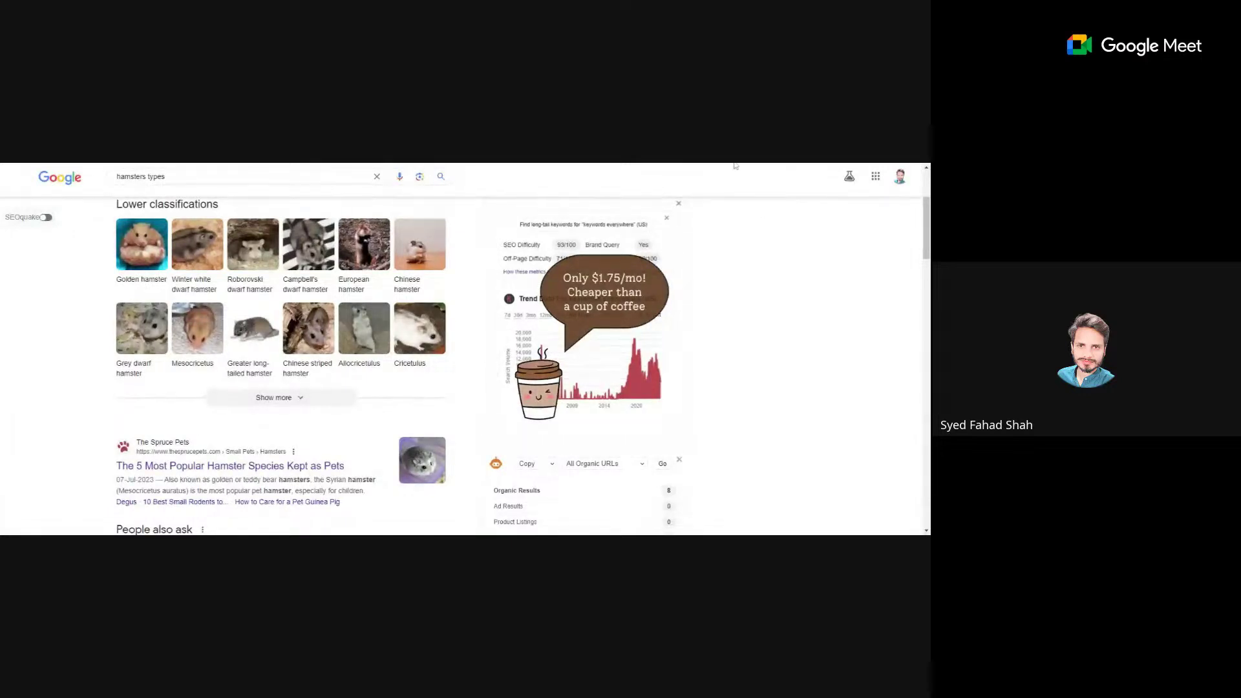
Step: Return to the Topical Map spreadsheet and review the hamster entries in the Topics column
key("ctrl+Tab")
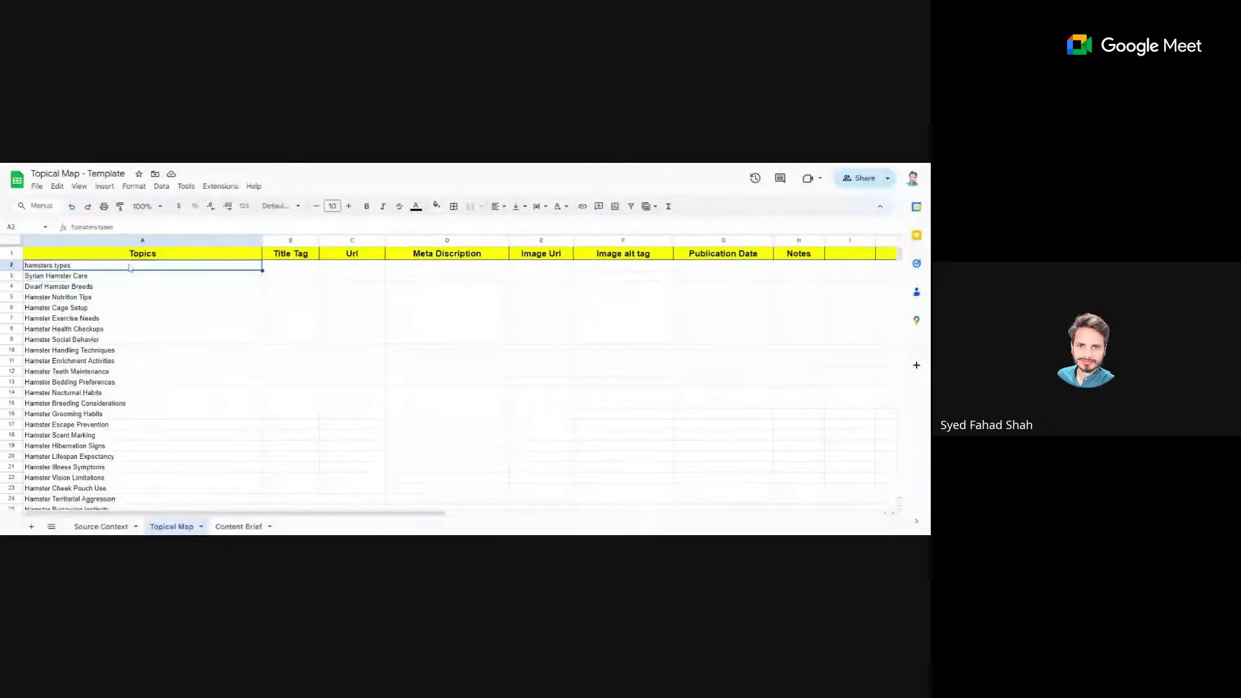
left_click_drag(128, 287, 126, 489)
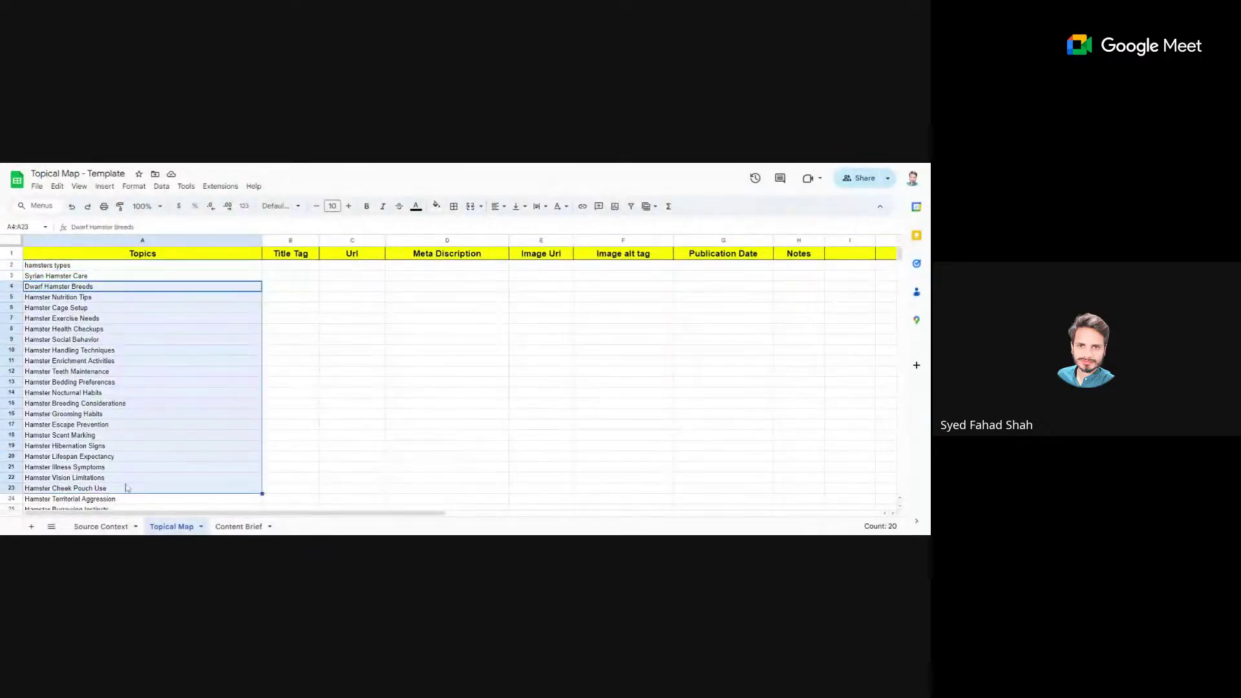
left_click(128, 436)
left_click(81, 267)
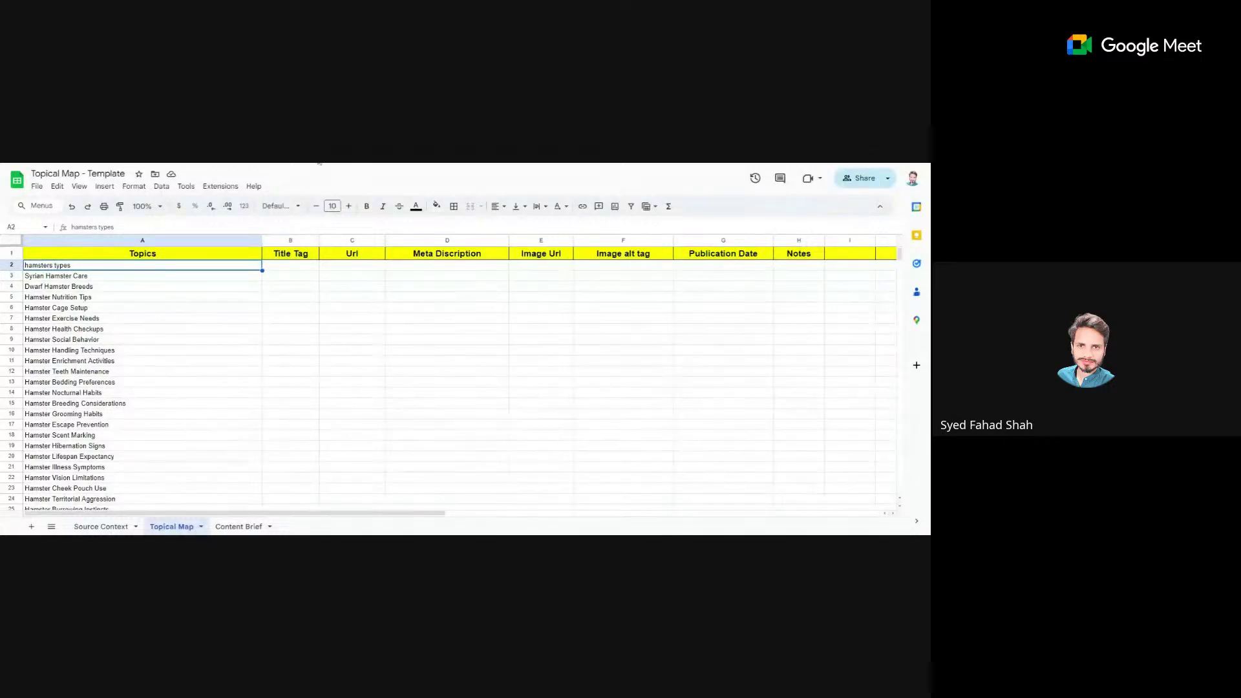
Step: Switch to the topical authority notes document and review the definitions from Source Context through Macro-Context
key("ctrl+Tab")
scroll(420, 400, "down", 15)
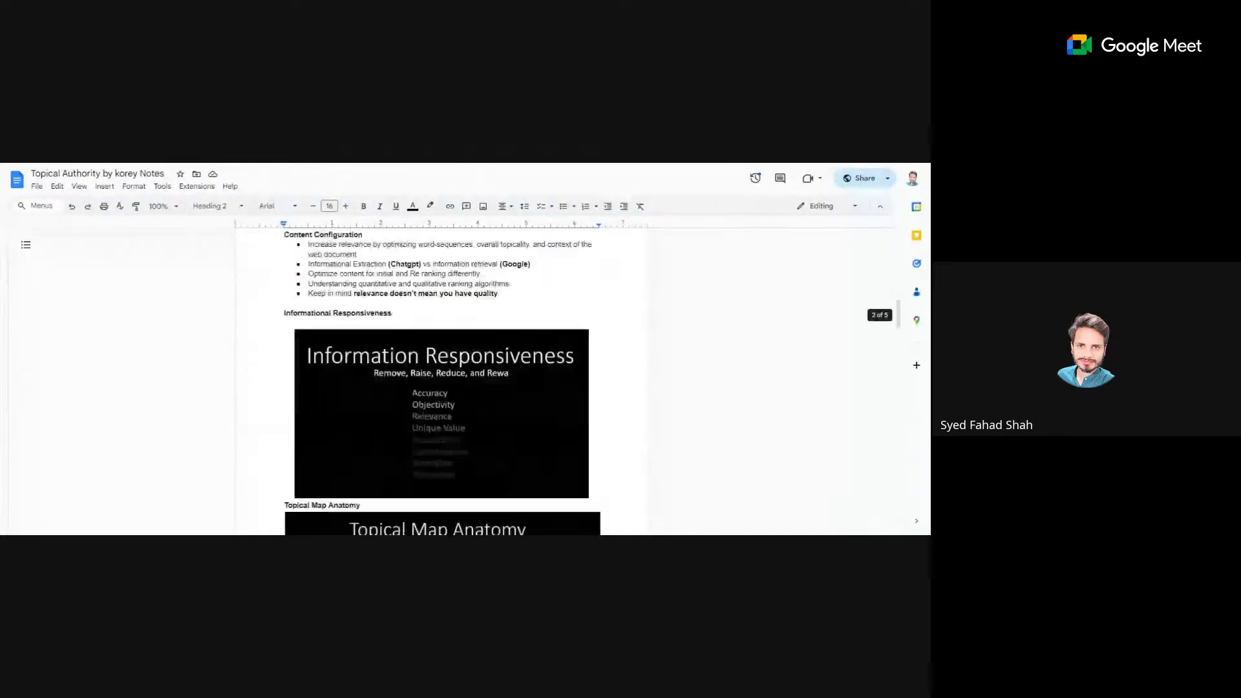
scroll(419, 399, "down", 10)
scroll(419, 402, "up", 1)
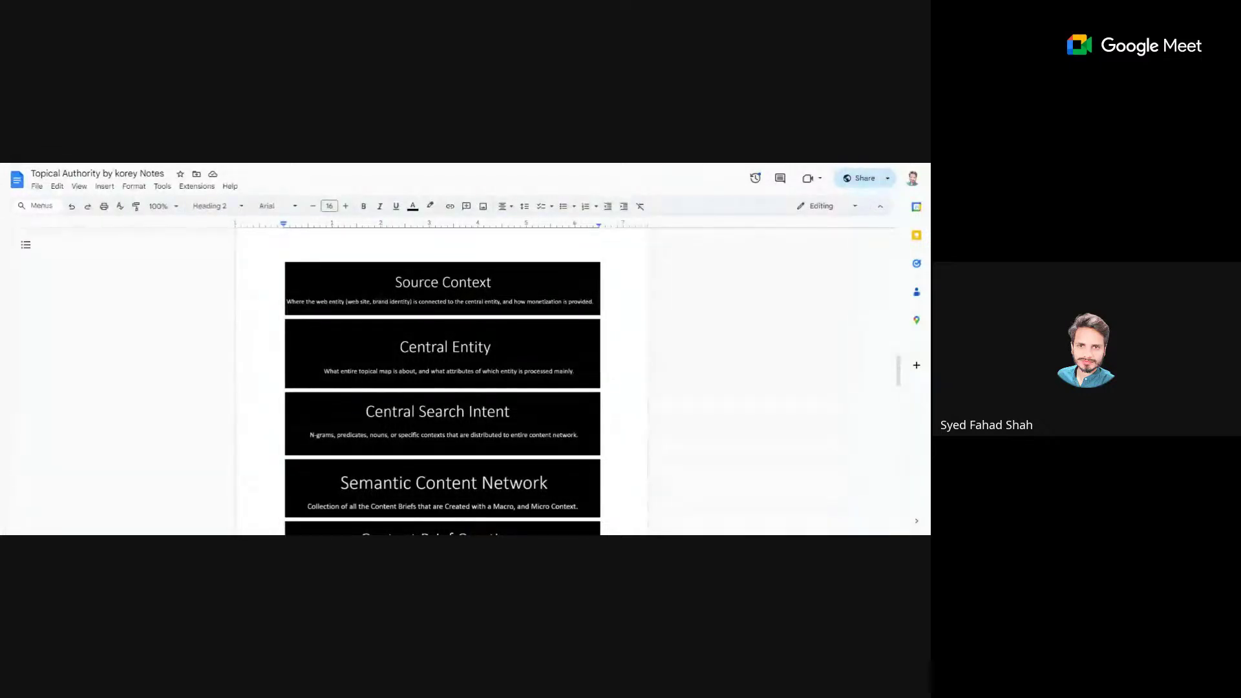
scroll(456, 326, "down", 3)
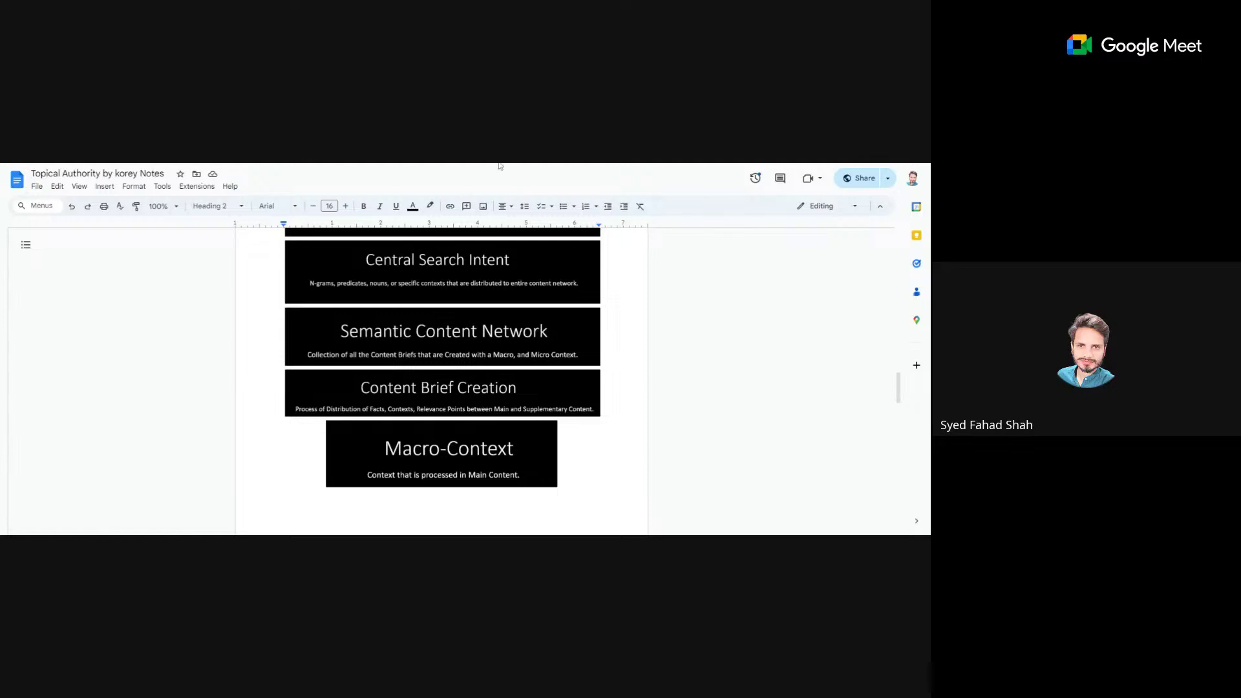
left_click(450, 265)
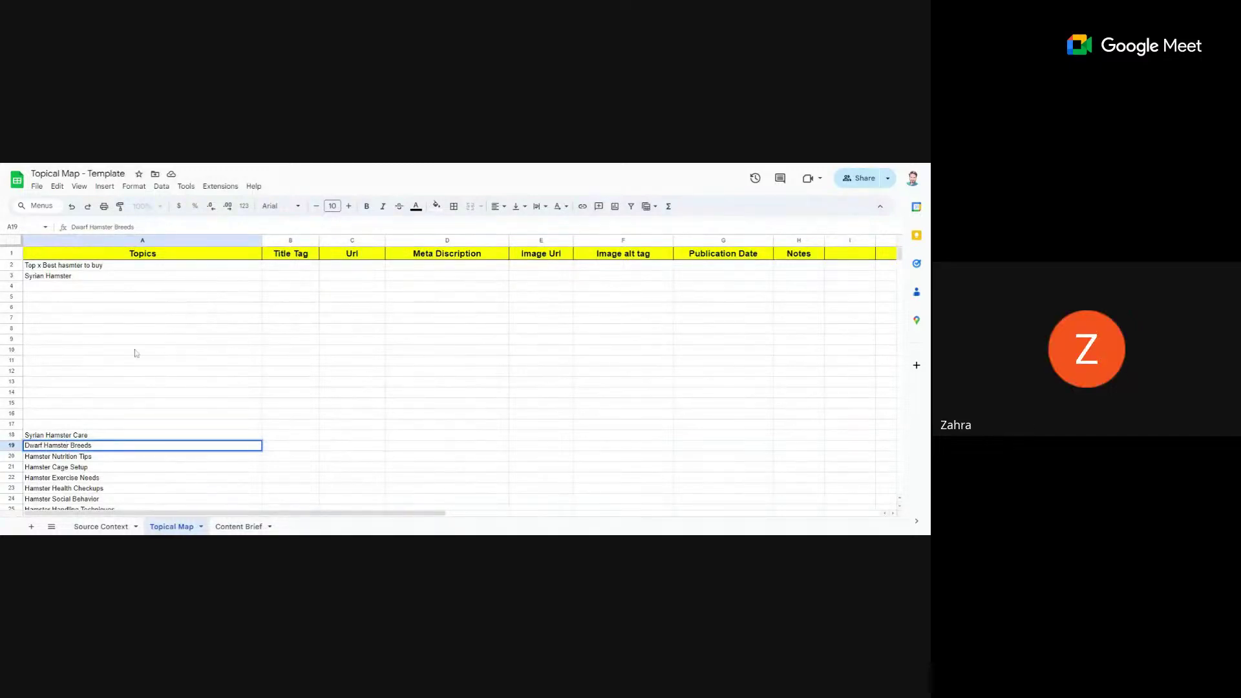
Step: Copy "Dwarf Hamster" from the Dwarf Hamster Breeds topic in A19 into cell A4, below Syrian Hamster
left_click_drag(69, 446, 3, 451)
key("ctrl+c")
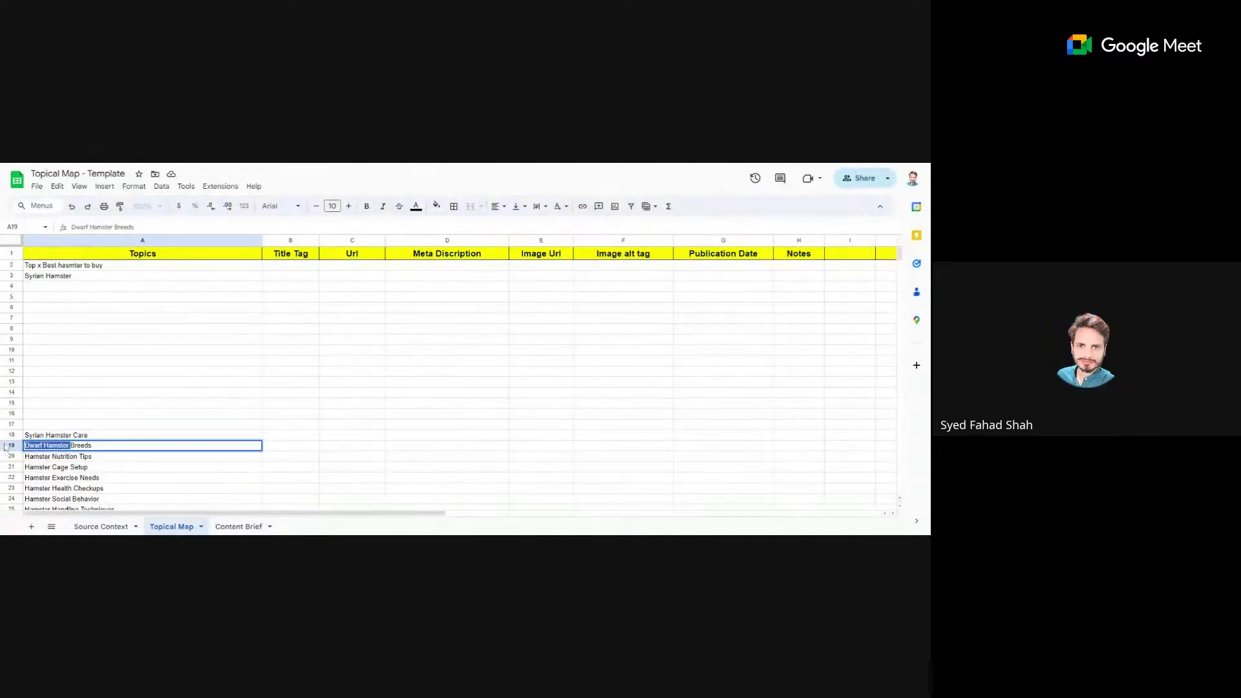
left_click(97, 286)
key("ctrl+v")
left_click(93, 298)
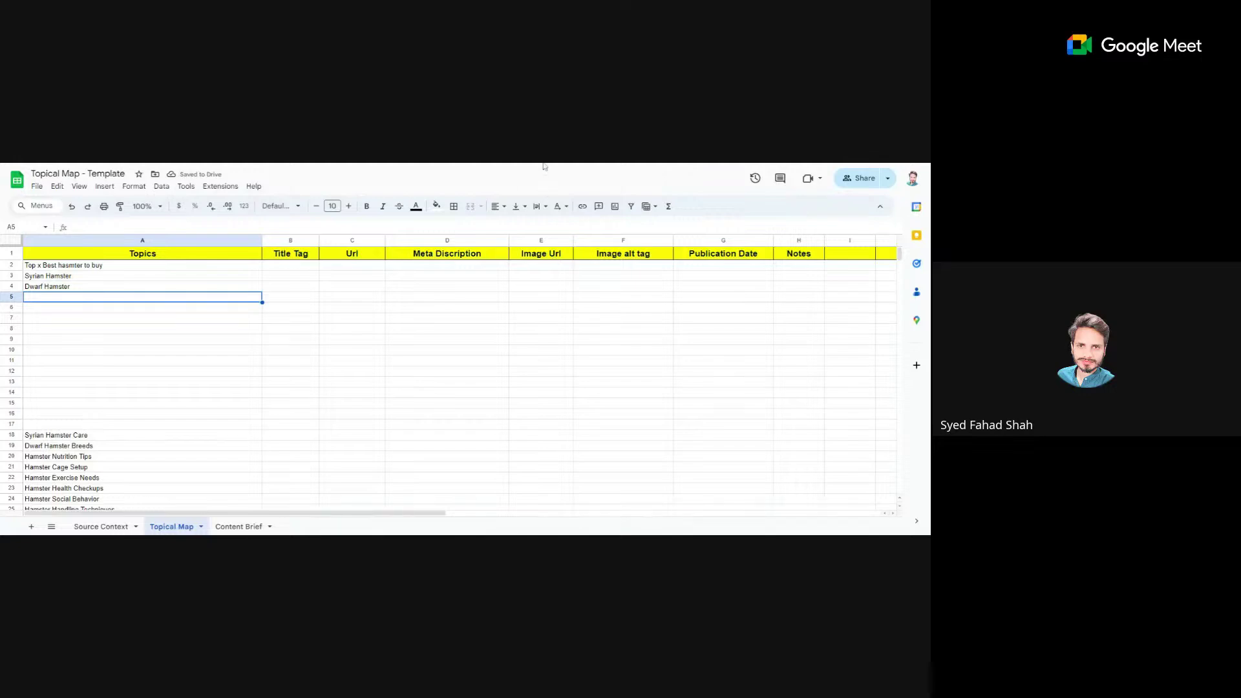
Step: Copy the "Campbell's Dwarf Russian" heading from The Spruce Pets hamster species article into cell A5 of the Topical Map spreadsheet
key("ctrl+Tab")
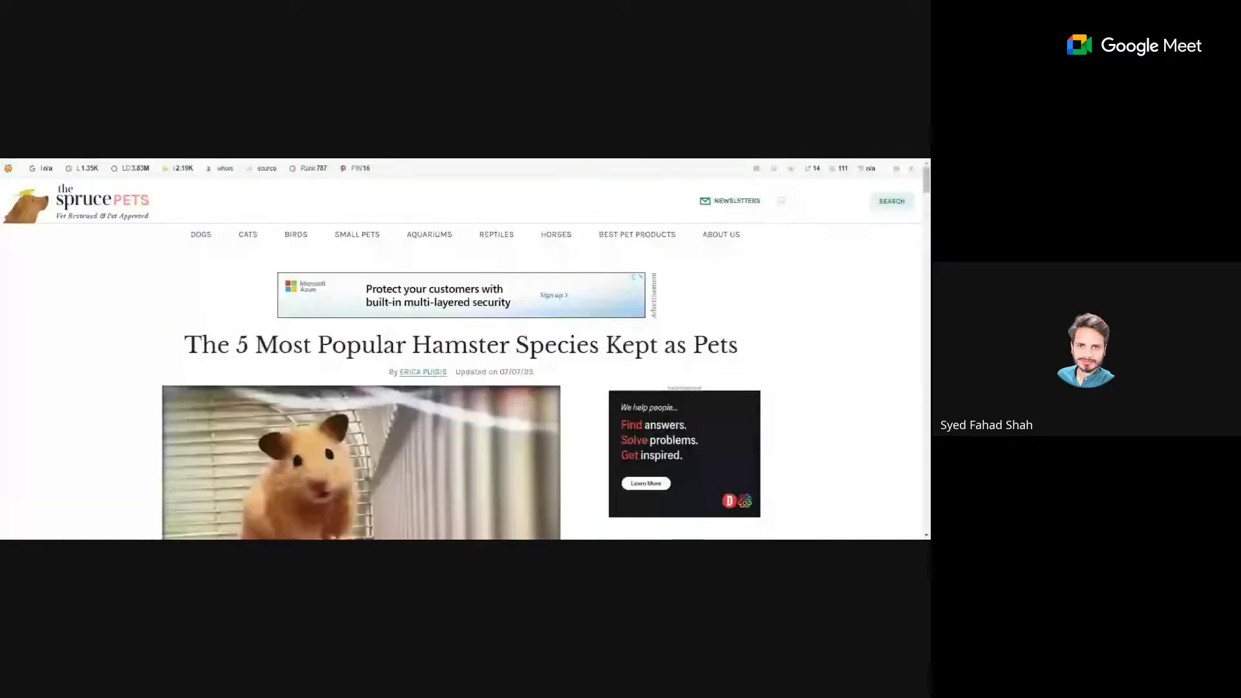
scroll(420, 327, "down", 6)
scroll(420, 327, "down", 8)
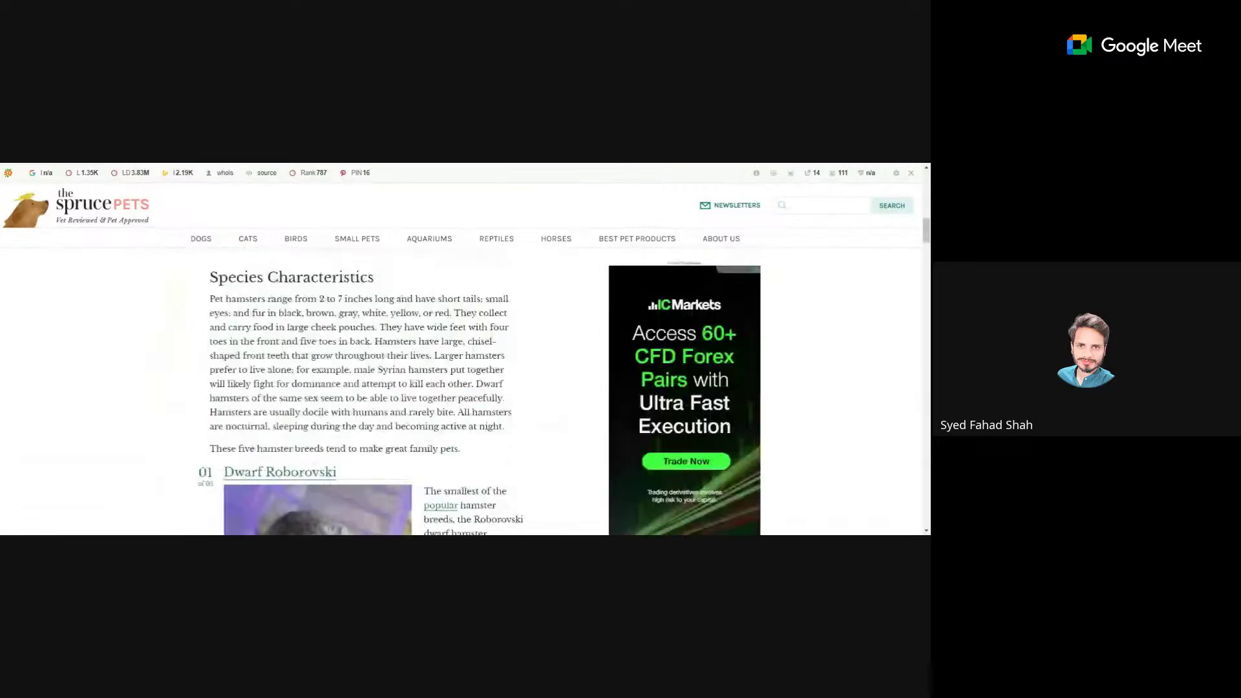
scroll(360, 282, "down", 8)
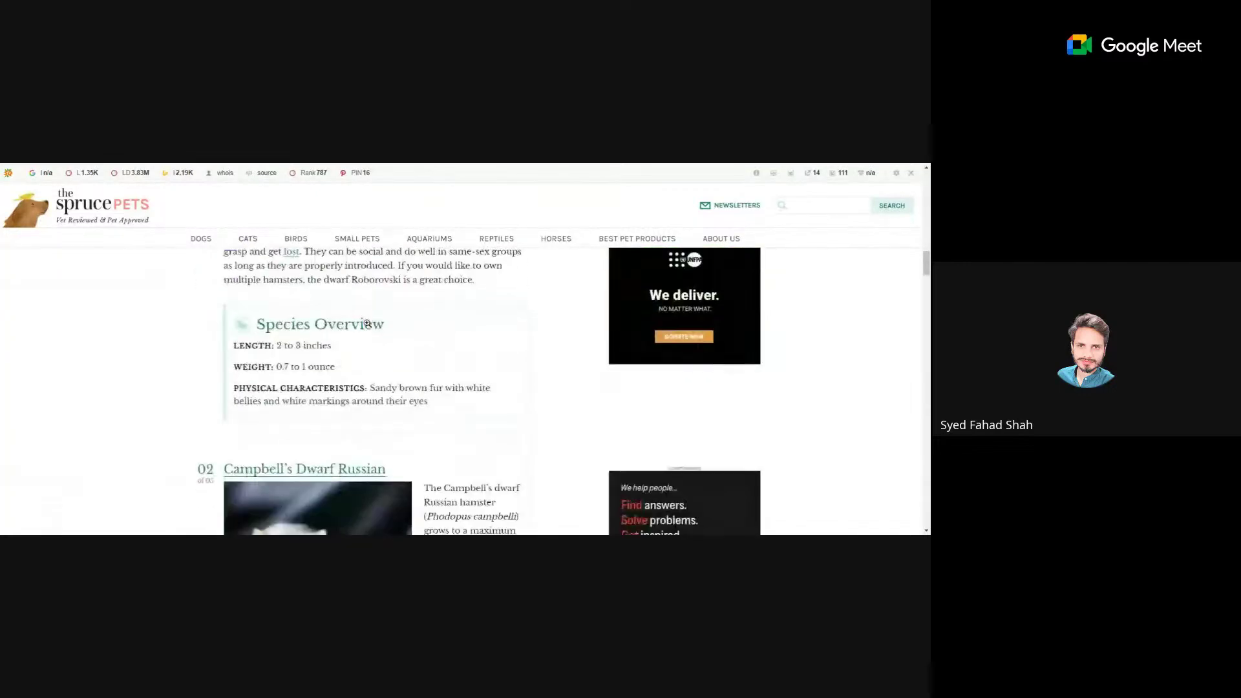
triple_click(381, 317)
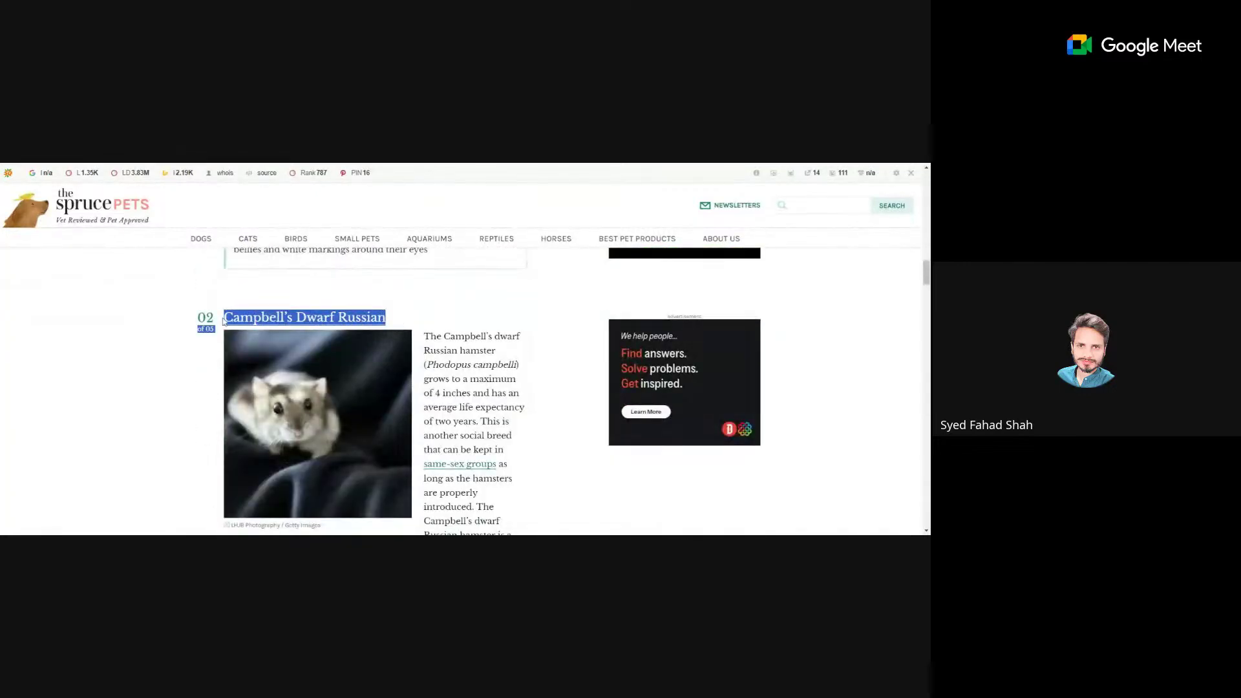
left_click_drag(224, 312, 224, 308)
left_click_drag(386, 318, 223, 317)
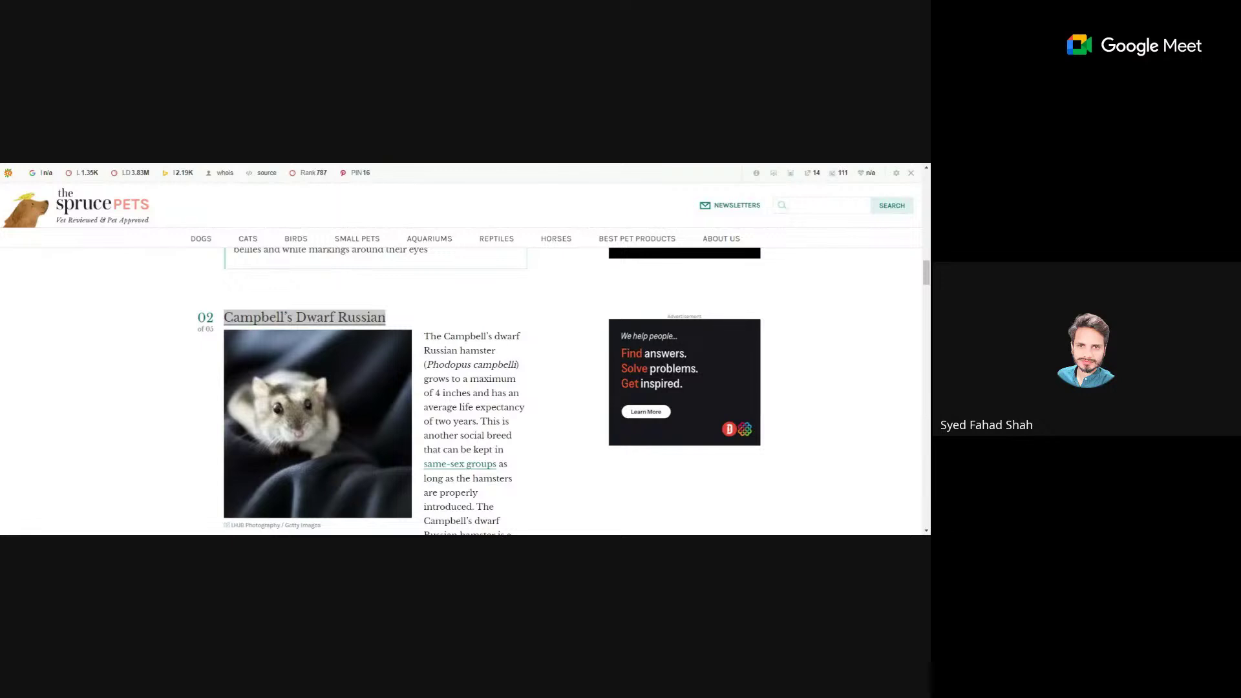
key("alt+Tab")
key("ctrl+v")
left_click(86, 329)
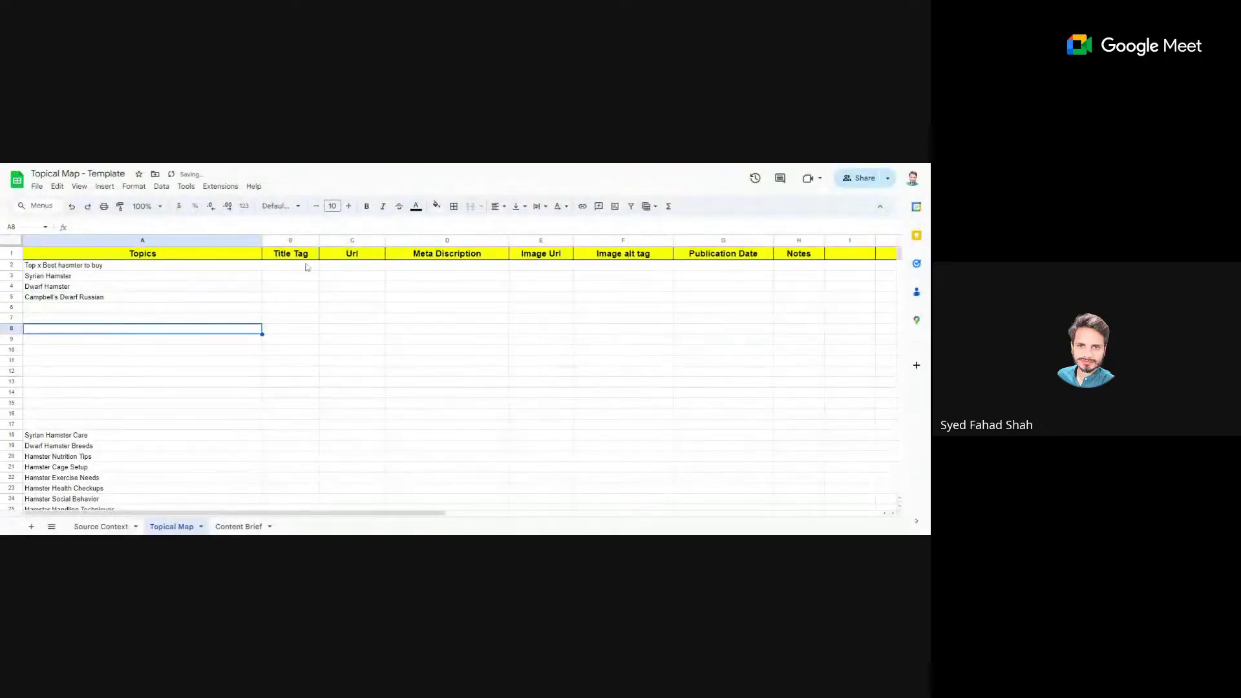
Step: Copy the "Chinese Hamster" heading from The Spruce Pets article into cell A6 of the Topics column
key("alt+Tab")
scroll(545, 366, "down", 10)
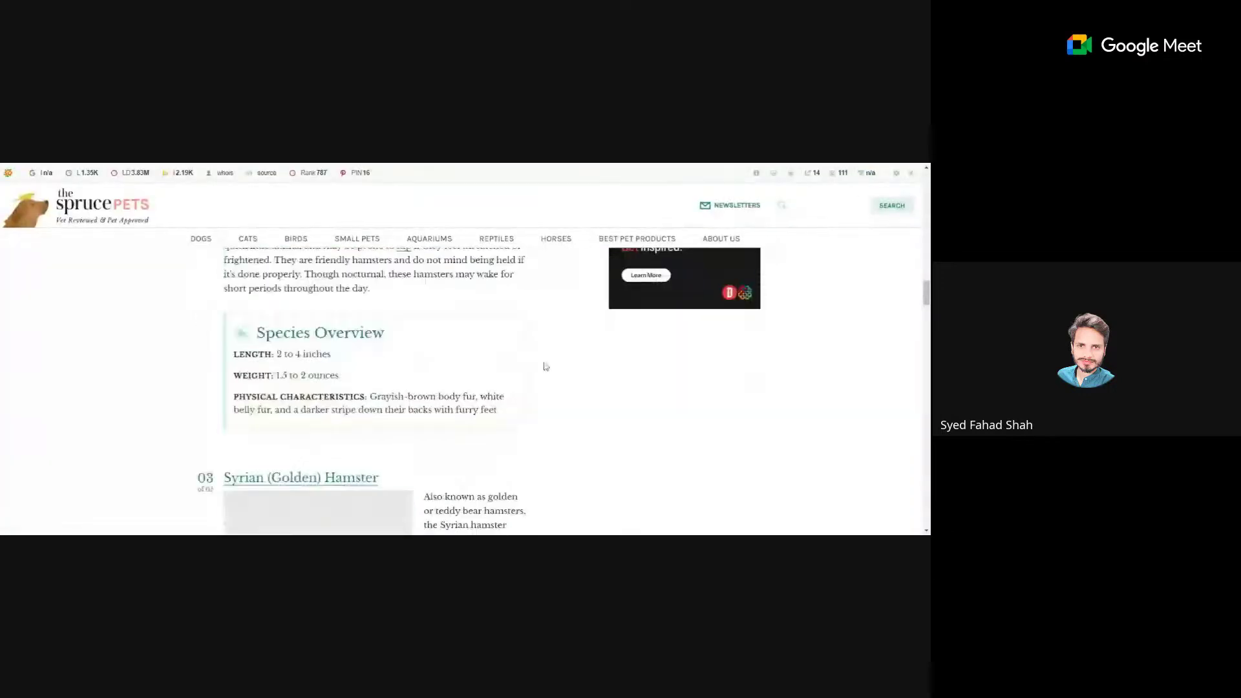
scroll(545, 366, "down", 6)
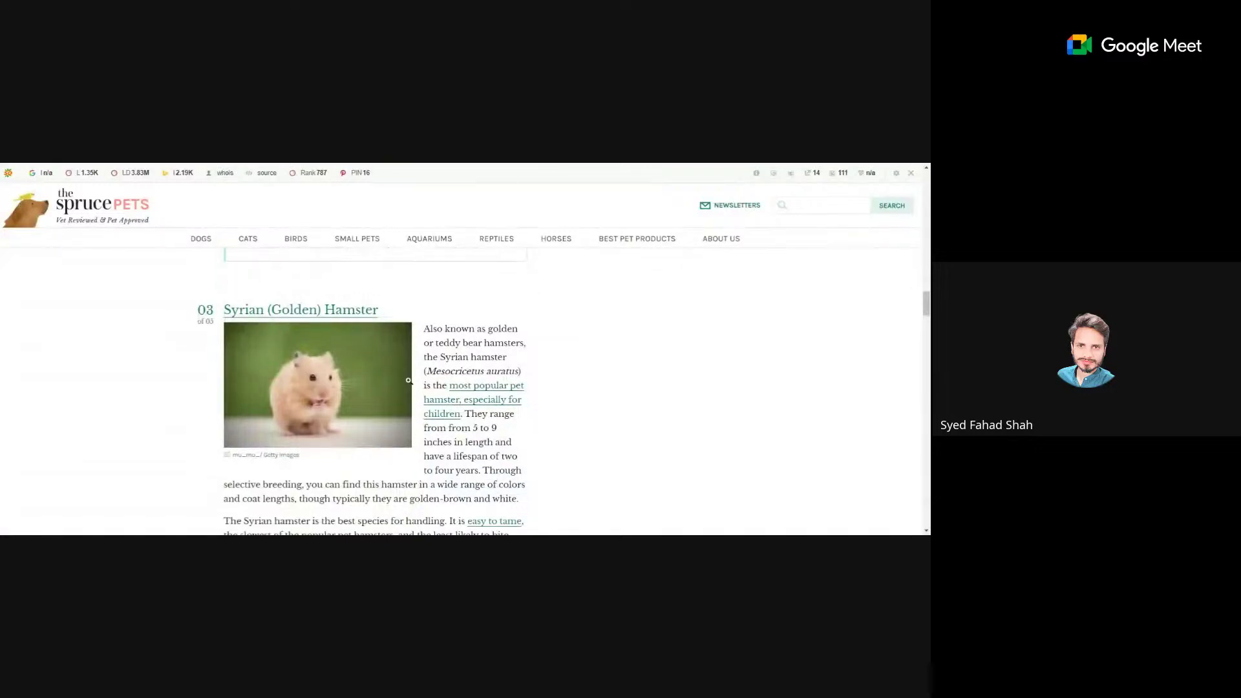
scroll(545, 366, "down", 5)
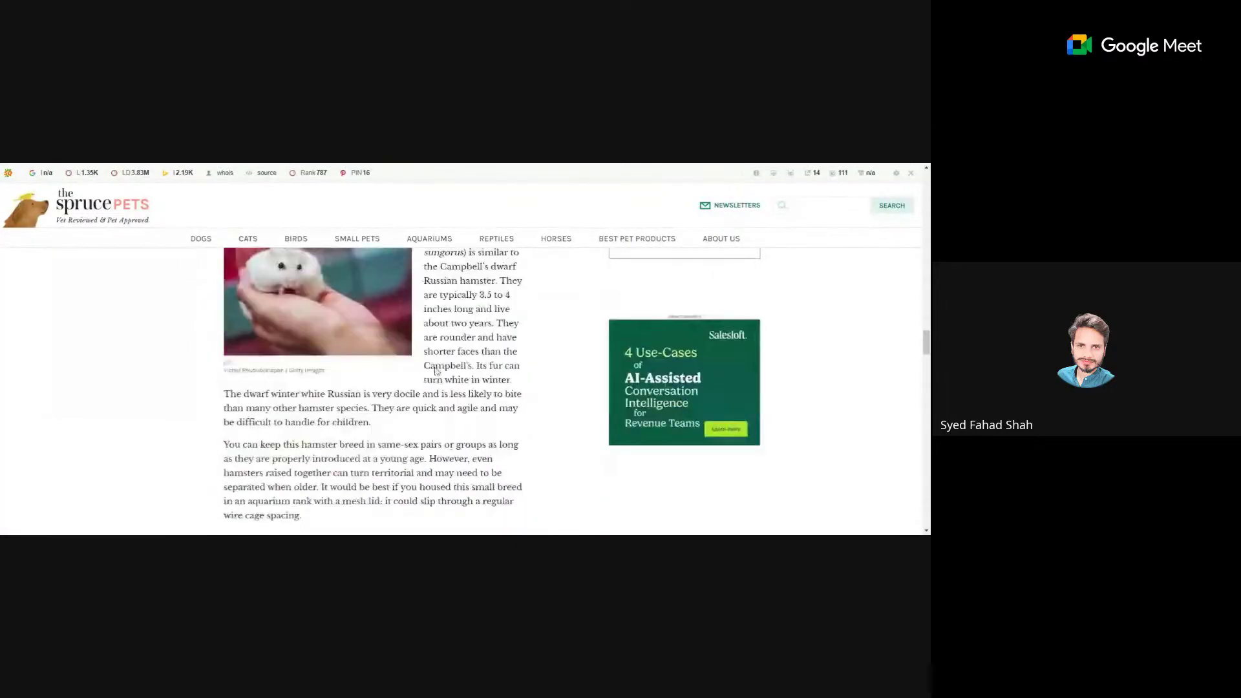
scroll(545, 366, "down", 5)
left_click_drag(349, 330, 226, 328)
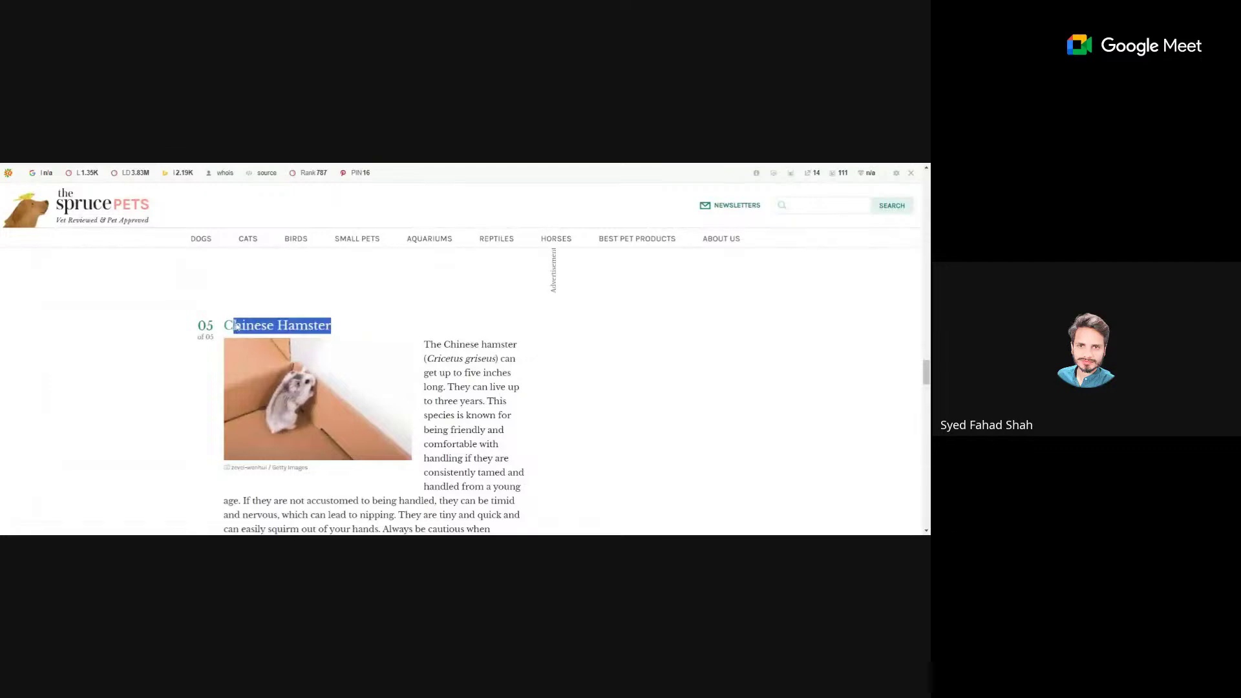
left_click(226, 328)
triple_click(355, 330)
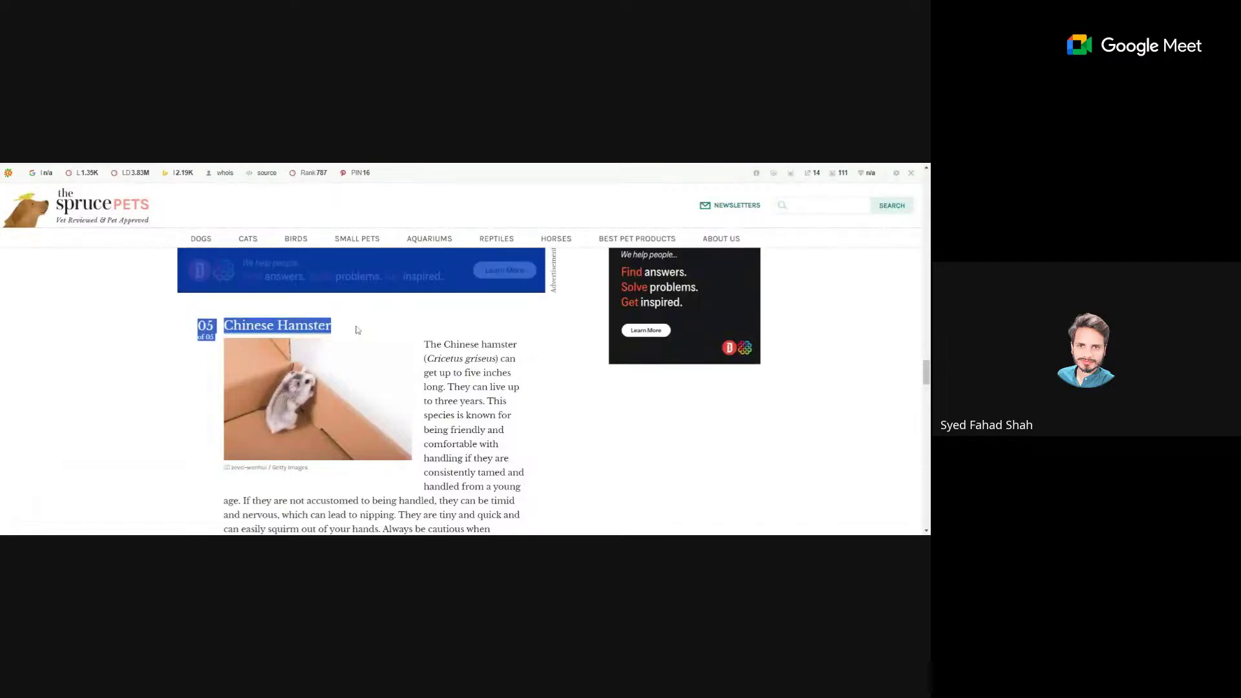
left_click(354, 327)
left_click_drag(355, 327, 224, 328)
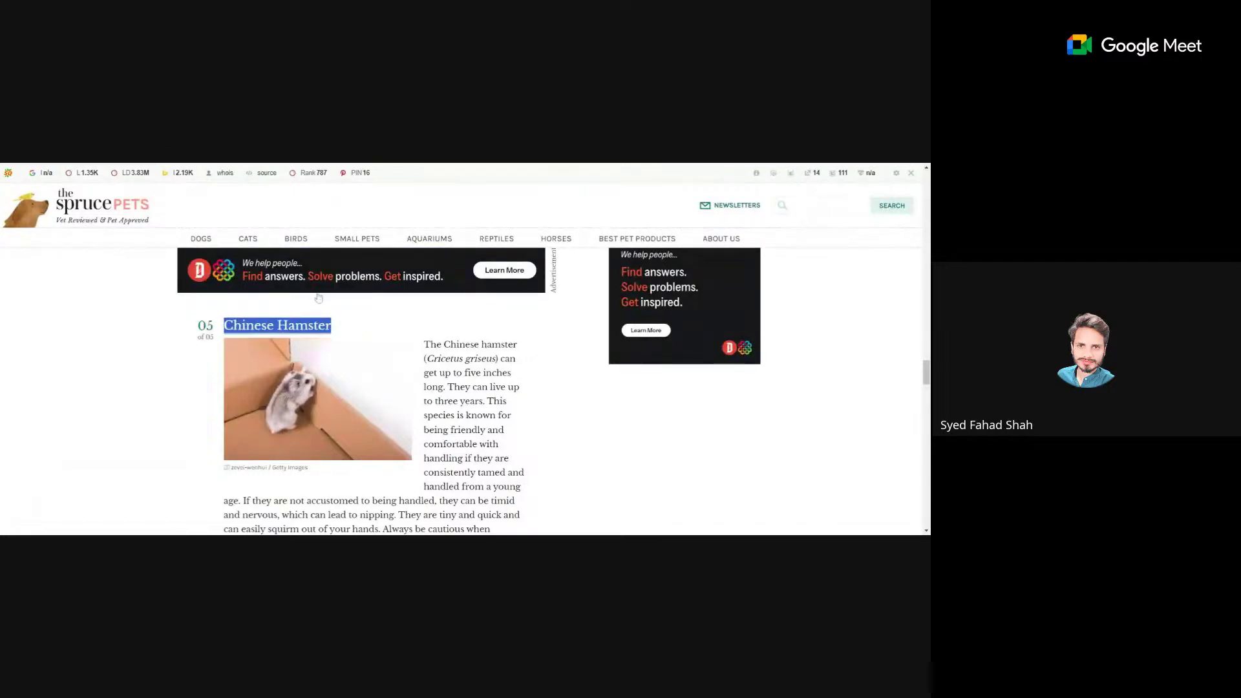
left_click(368, 167)
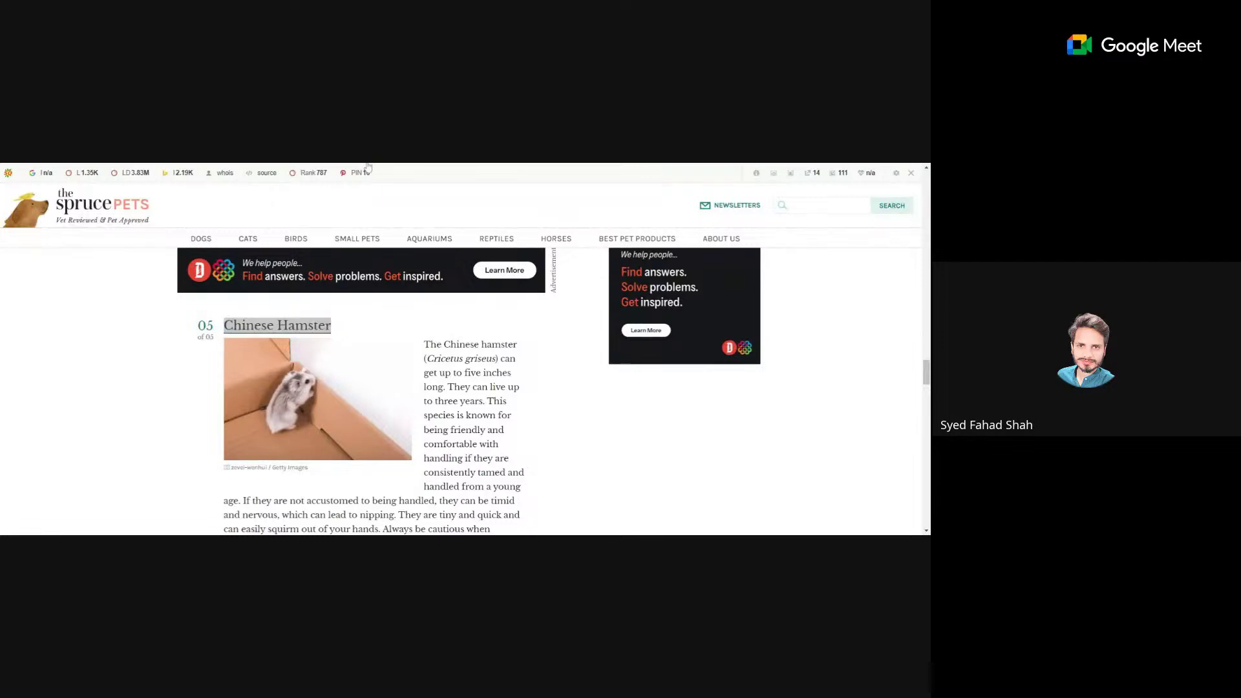
left_click(104, 309)
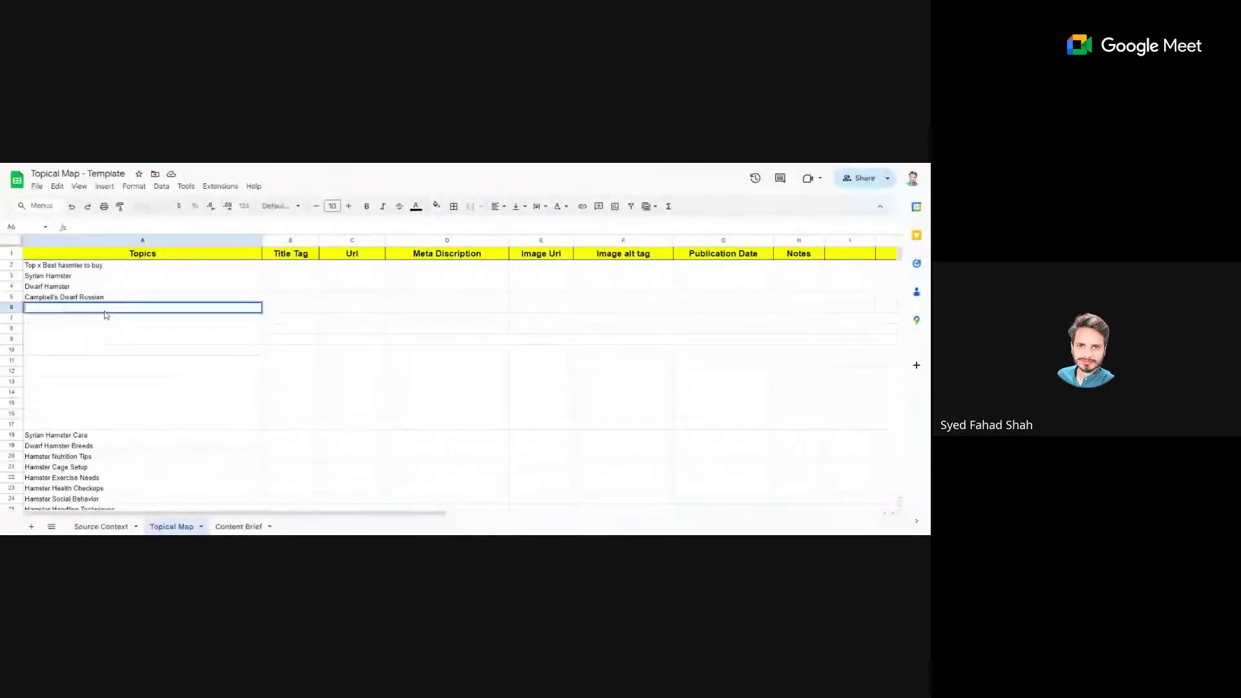
key("ctrl+v")
key("Return")
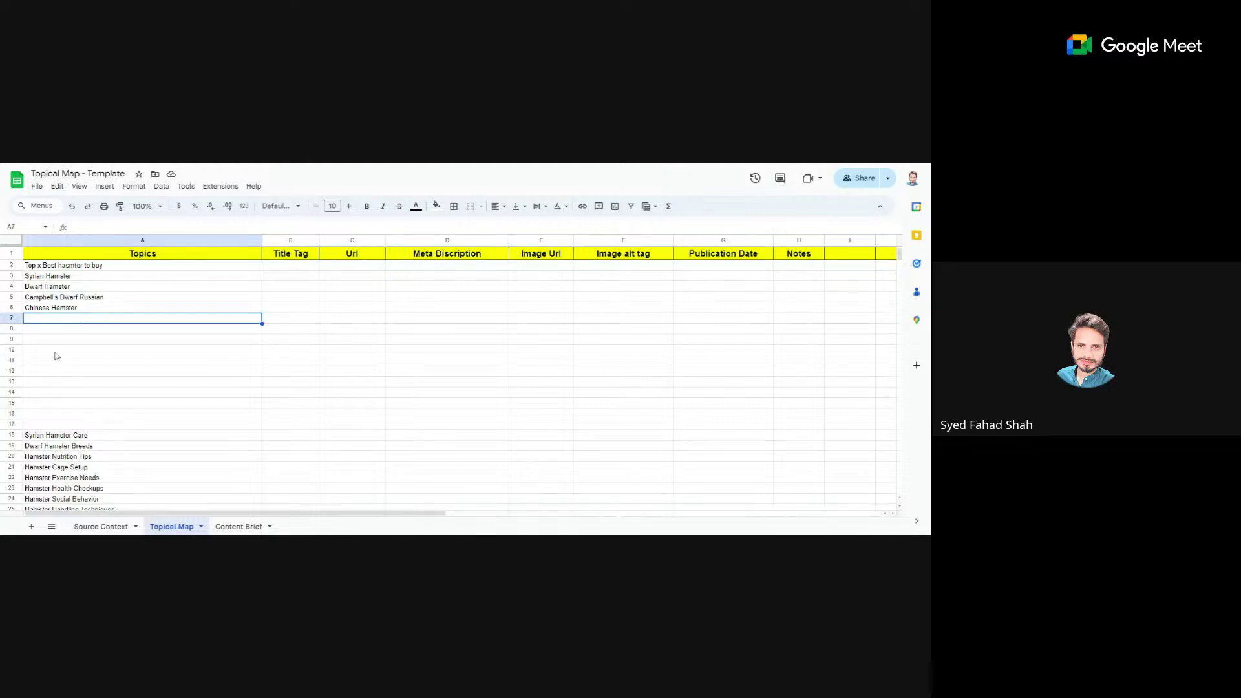
Step: Review the Syrian, Dwarf and Campbell's Dwarf Russian entries at the start of the Topics column
left_click(83, 285)
left_click(82, 277)
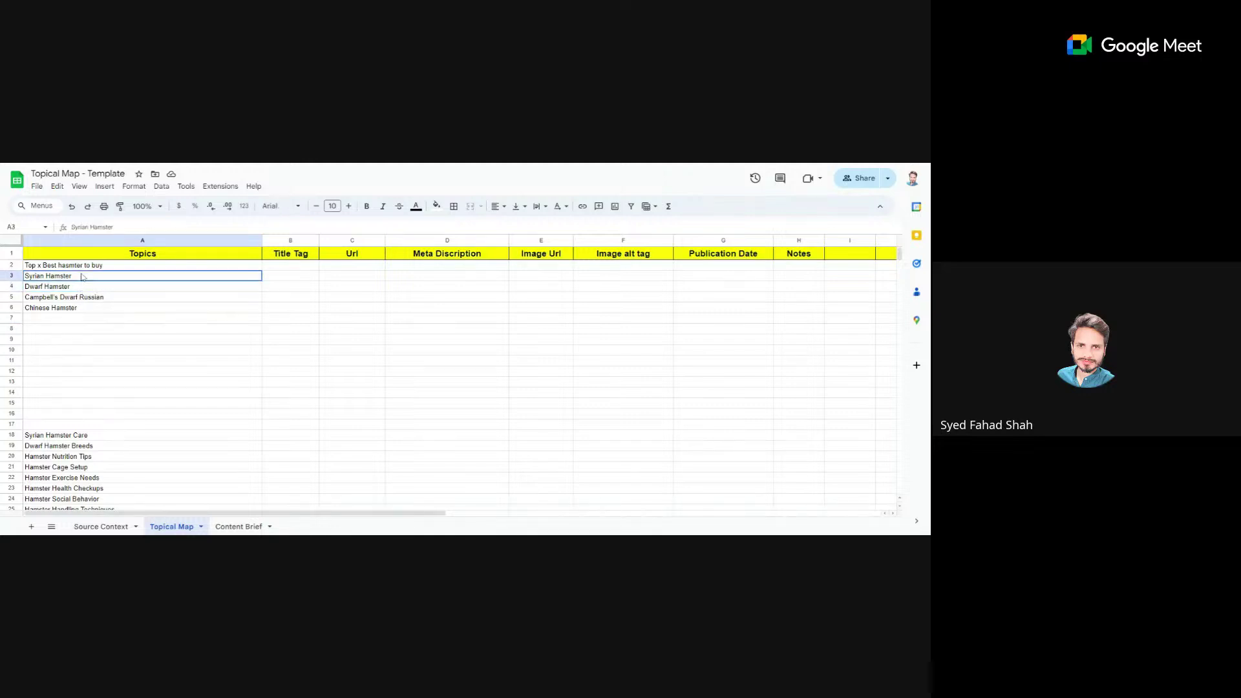
left_click(83, 292)
left_click(84, 278)
mouse_move(97, 283)
left_mouse_down()
mouse_move(100, 313)
mouse_move(110, 303)
left_mouse_up()
left_click(100, 297)
left_click(104, 281)
left_click(170, 295)
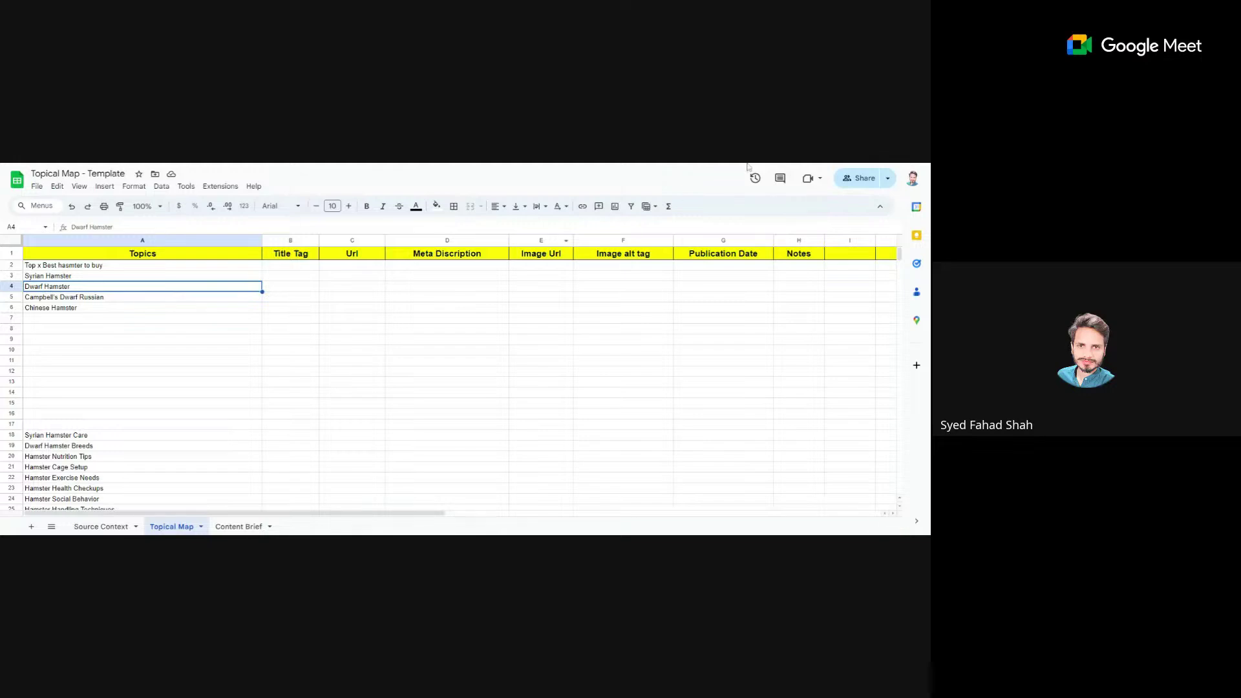
Step: Check the rest of The Spruce Pets article and the Google results for "hamsters types" for further hamster species
key("alt+Tab")
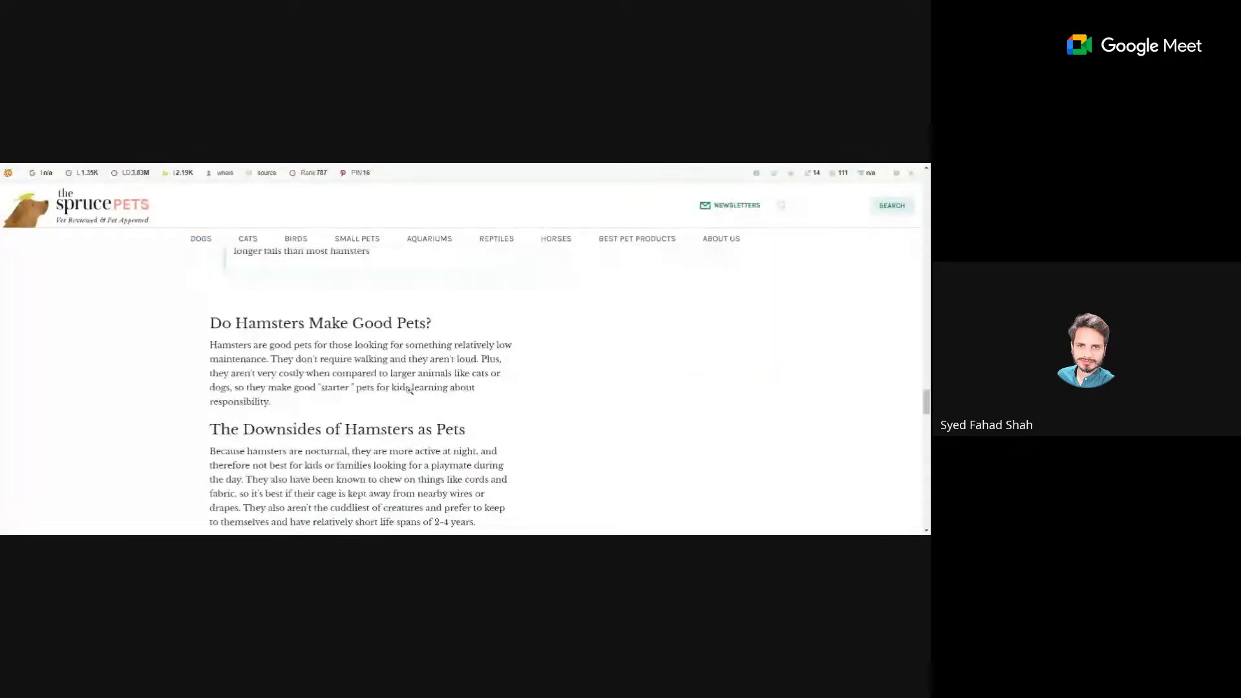
scroll(361, 388, "down", 5)
key("alt+Tab")
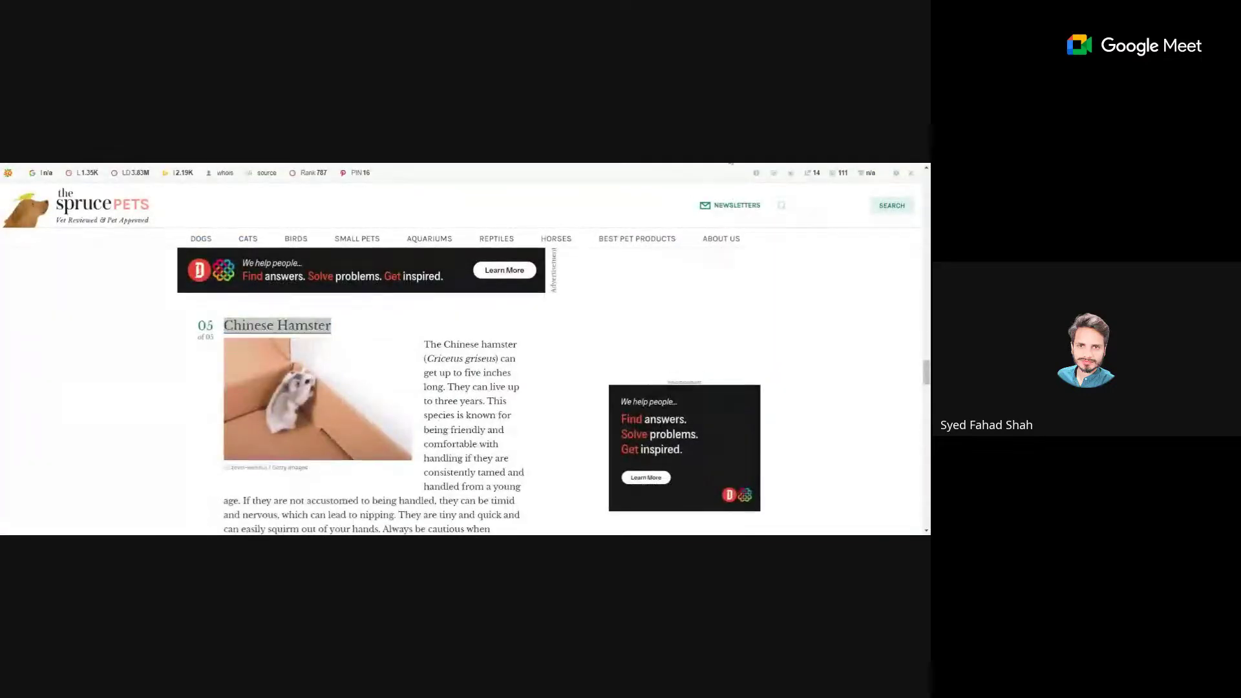
scroll(236, 381, "down", 10)
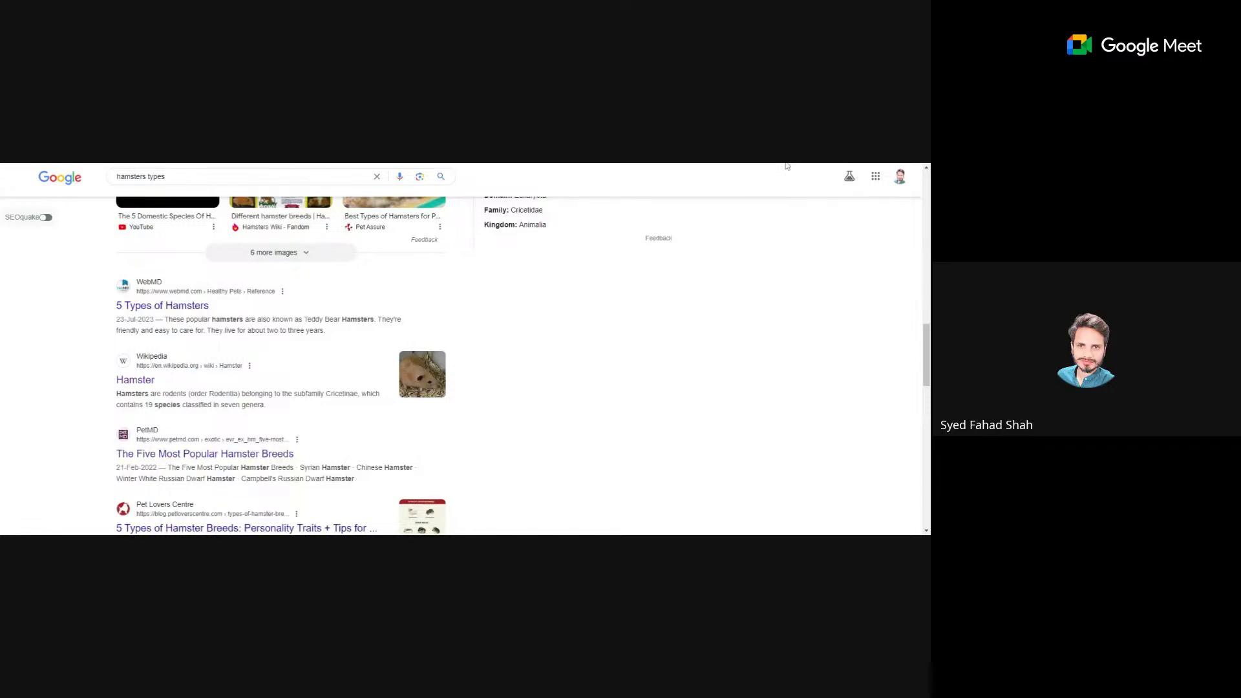
Step: Copy "Campbell's Russian Dwarf" from the petMD article on the five most popular hamster breeds into cell A7 of the Topical Map spreadsheet
key("ctrl+Tab")
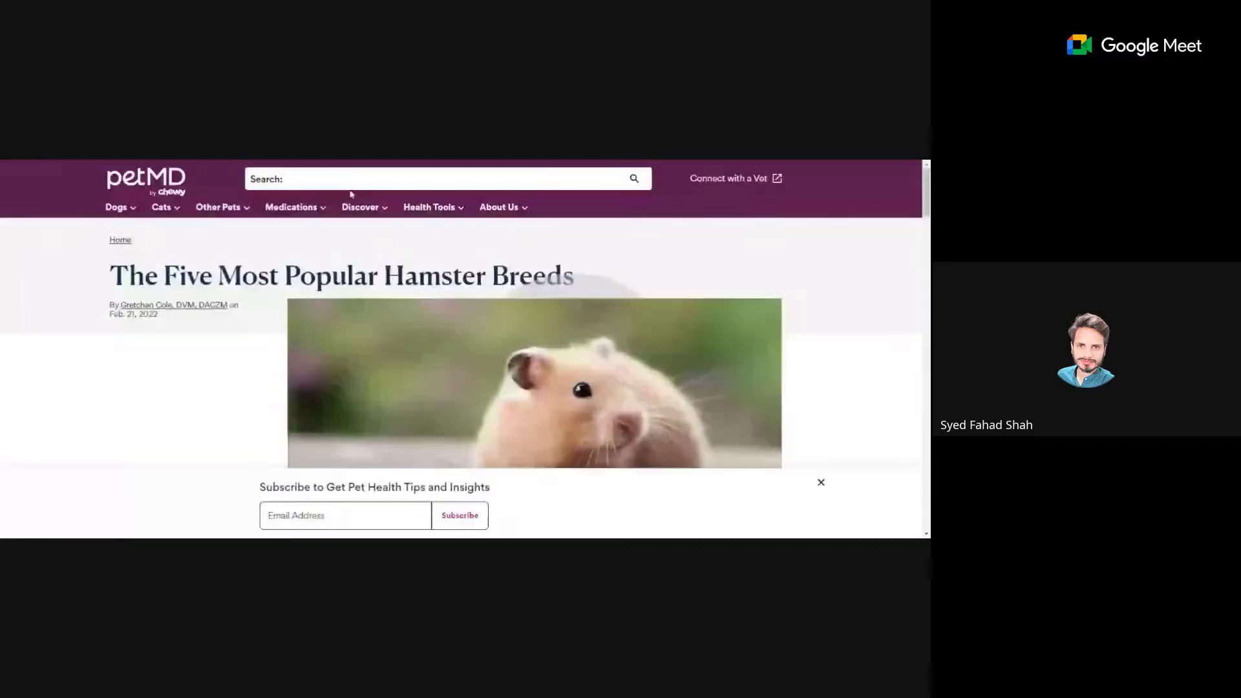
scroll(815, 522, "down", 5)
scroll(815, 523, "up", 2)
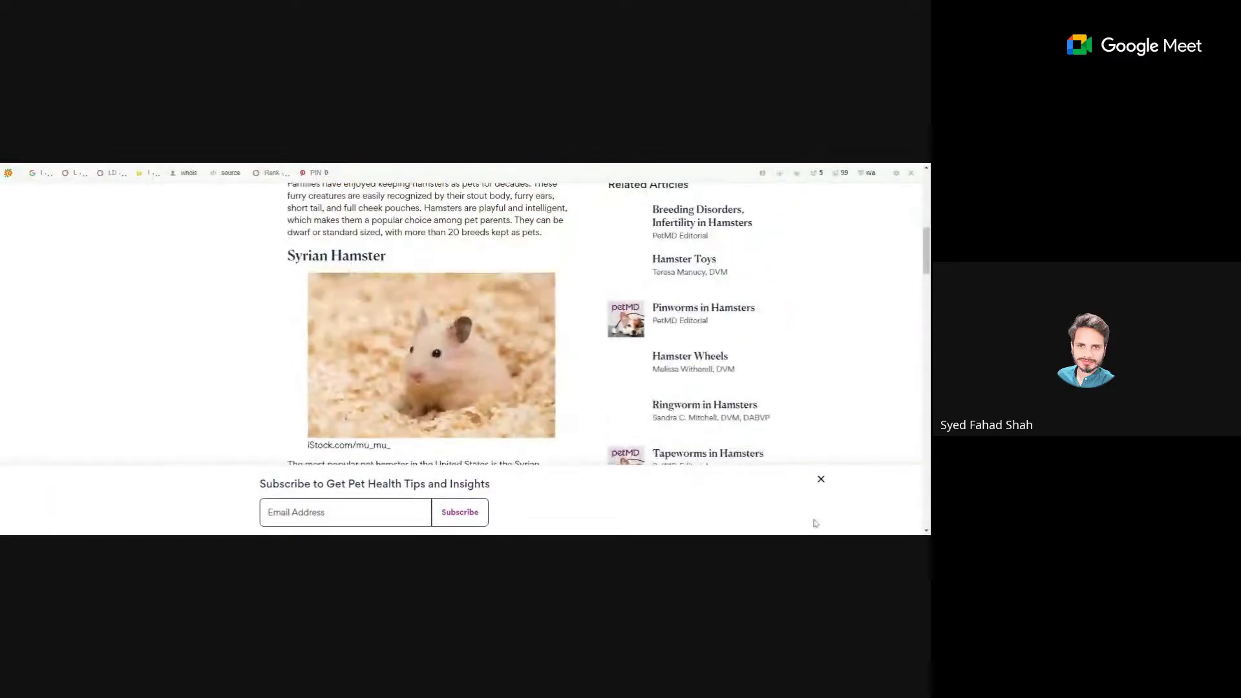
left_click(821, 479)
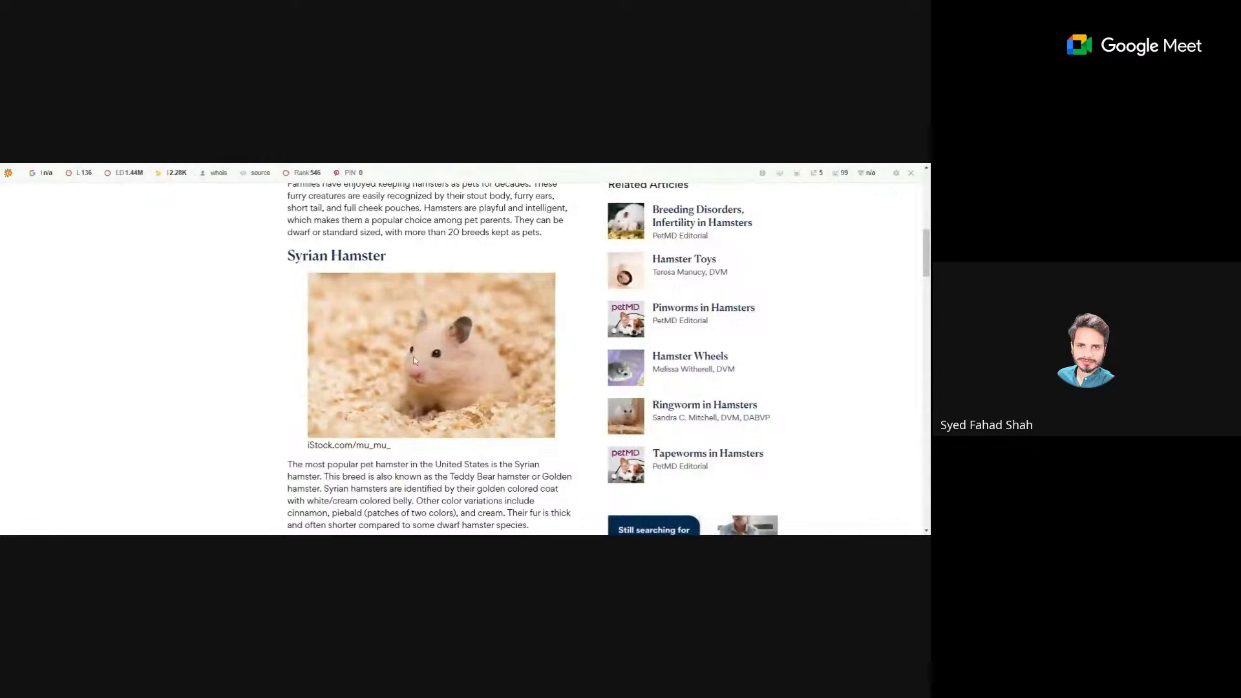
scroll(416, 360, "down", 10)
scroll(416, 360, "up", 5)
scroll(415, 360, "down", 12)
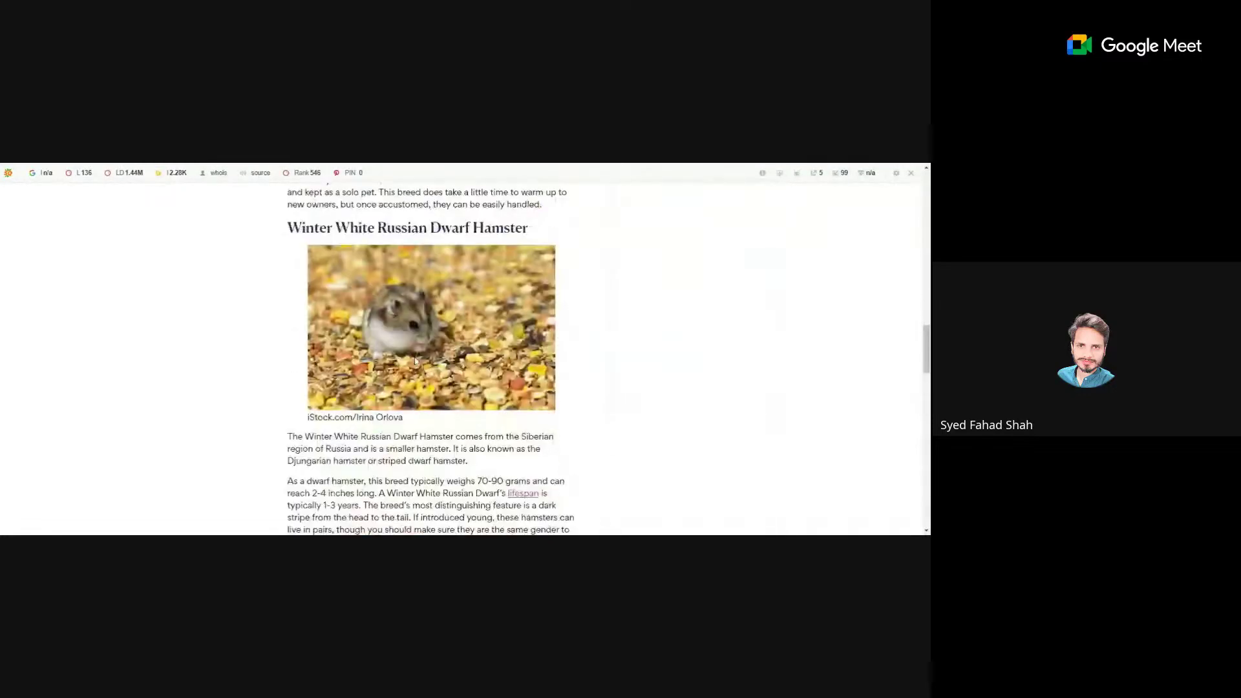
scroll(376, 453, "up", 3)
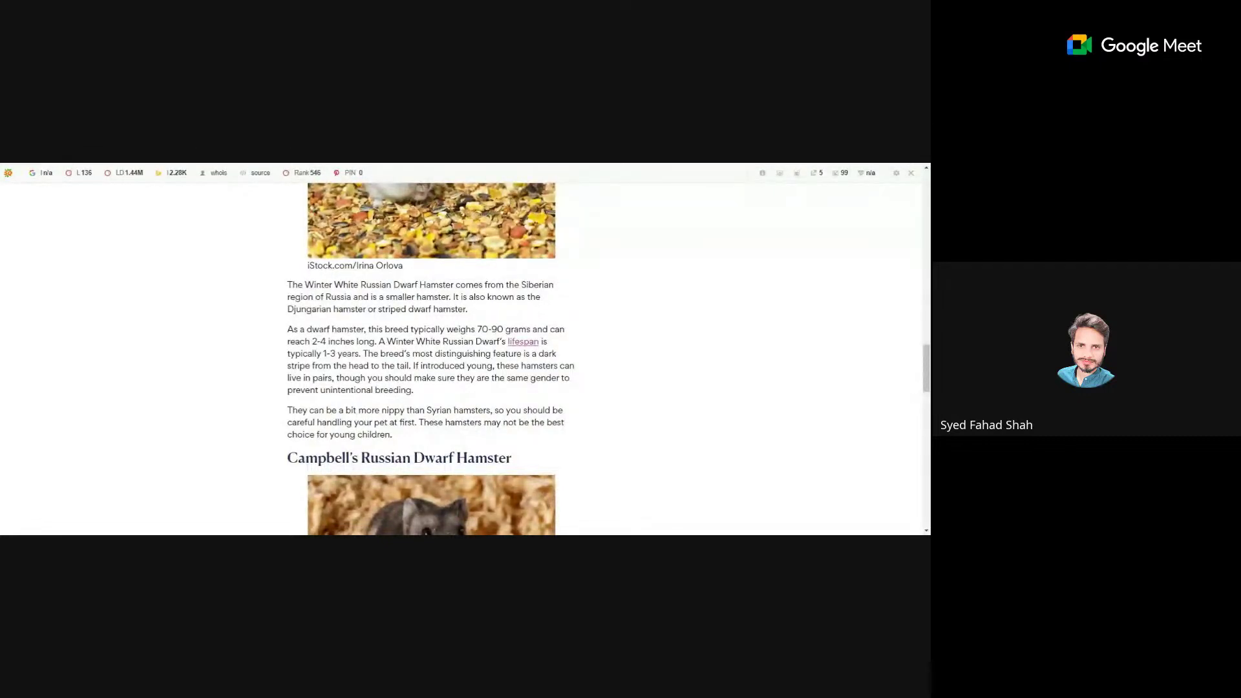
scroll(415, 360, "down", 2)
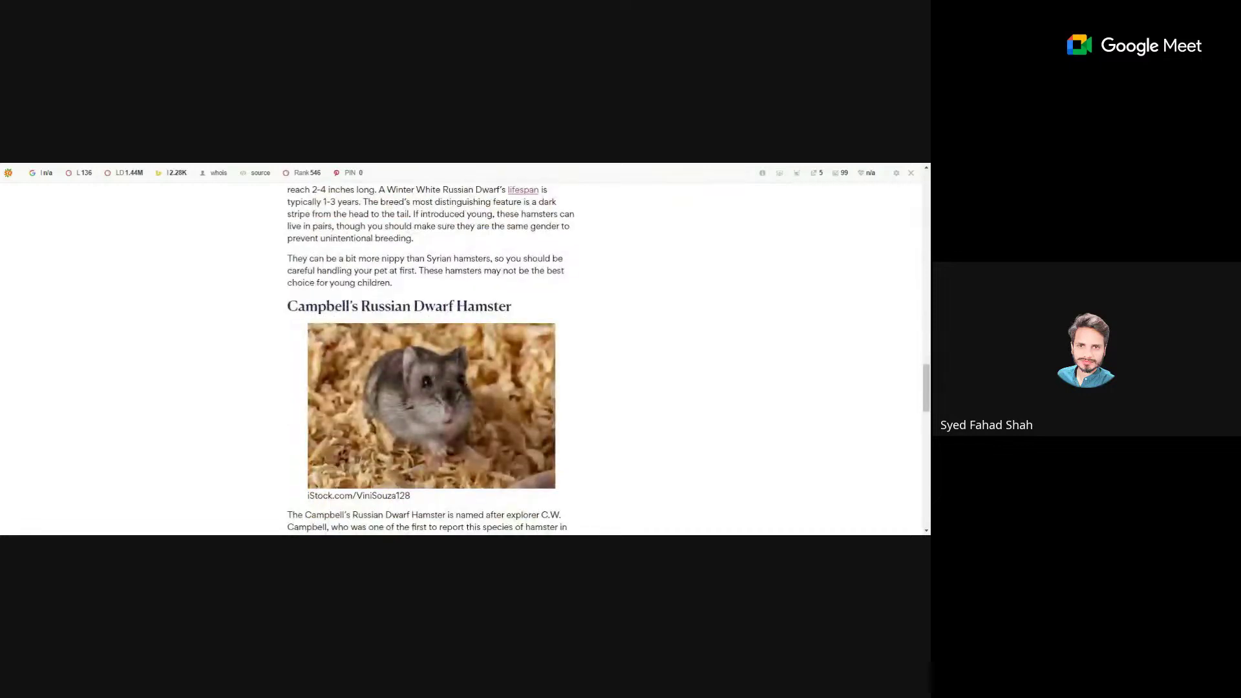
left_click_drag(287, 306, 457, 317)
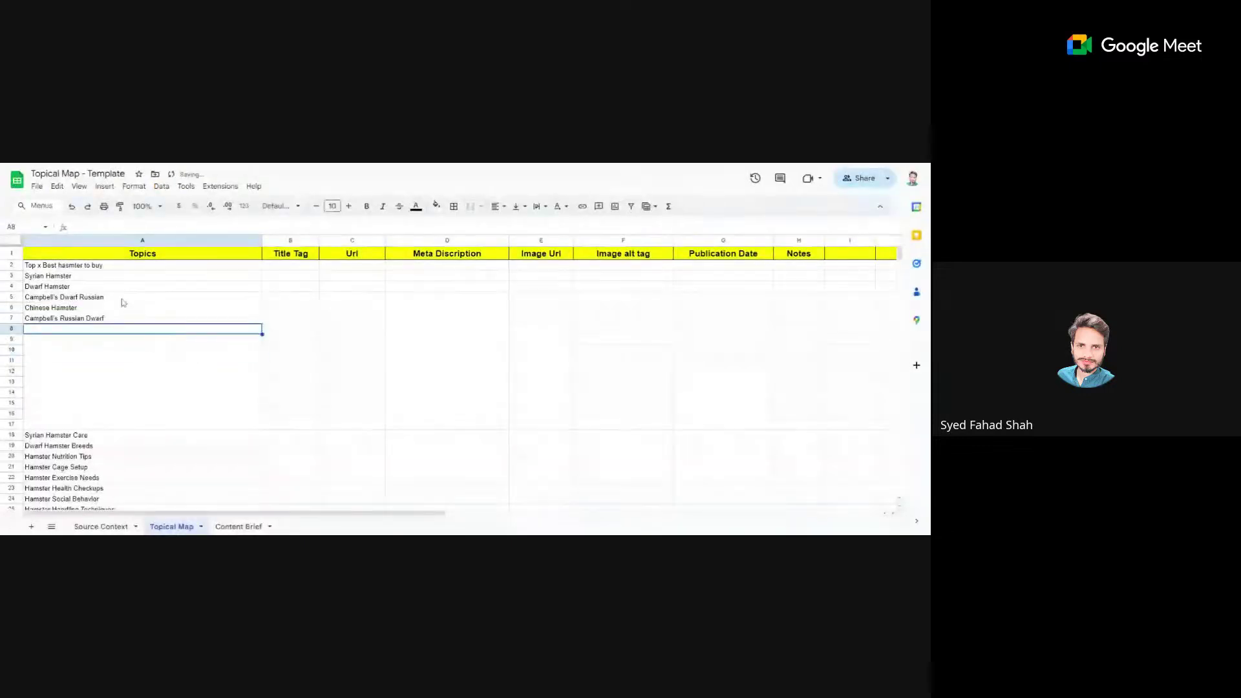
Step: Compare the hamster species listed in A3:A7 with the Syrian Hamster Care topic in A18
left_click_drag(108, 277, 109, 322)
left_click(148, 362)
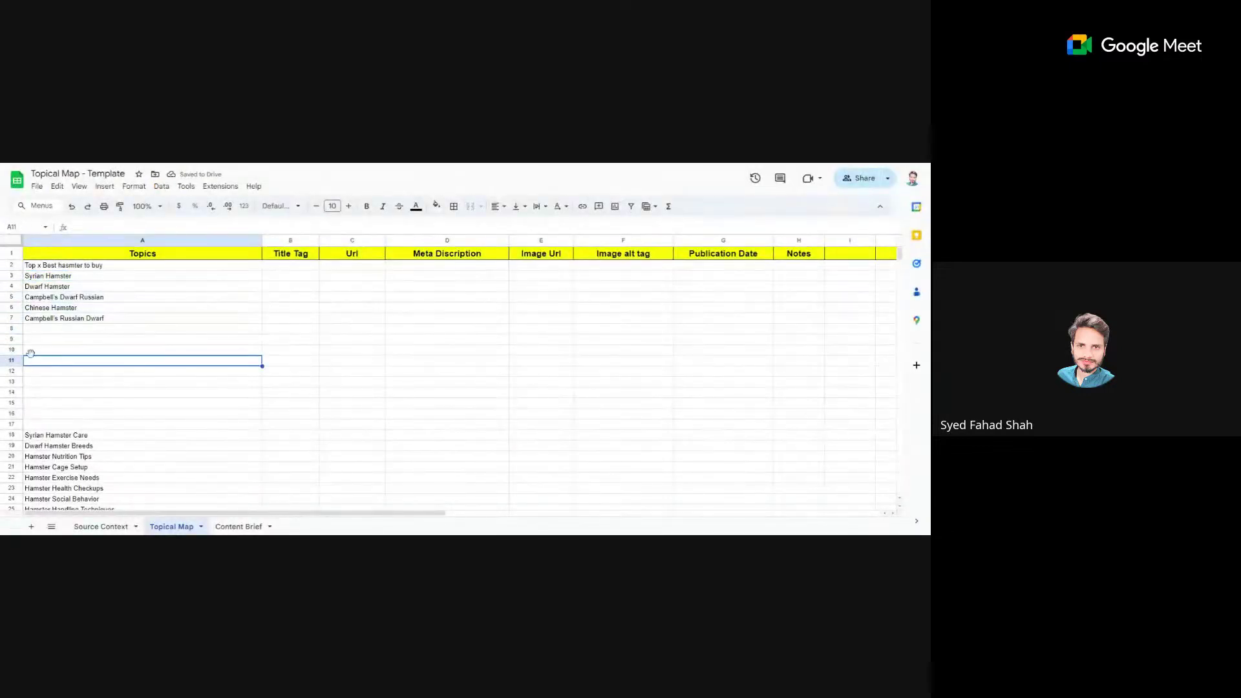
left_click(59, 434)
left_click_drag(84, 278, 104, 313)
left_click(97, 318)
left_click(97, 278)
left_click(96, 320)
left_click(94, 277)
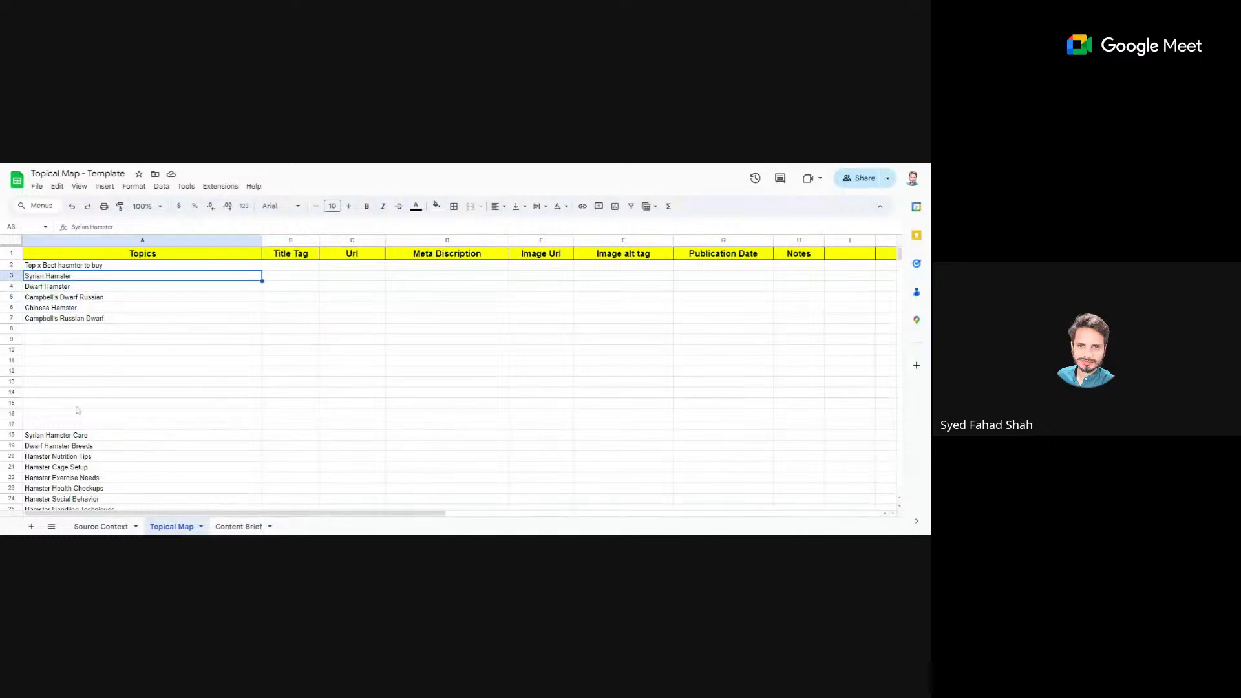
double_click(73, 436)
triple_click(73, 436)
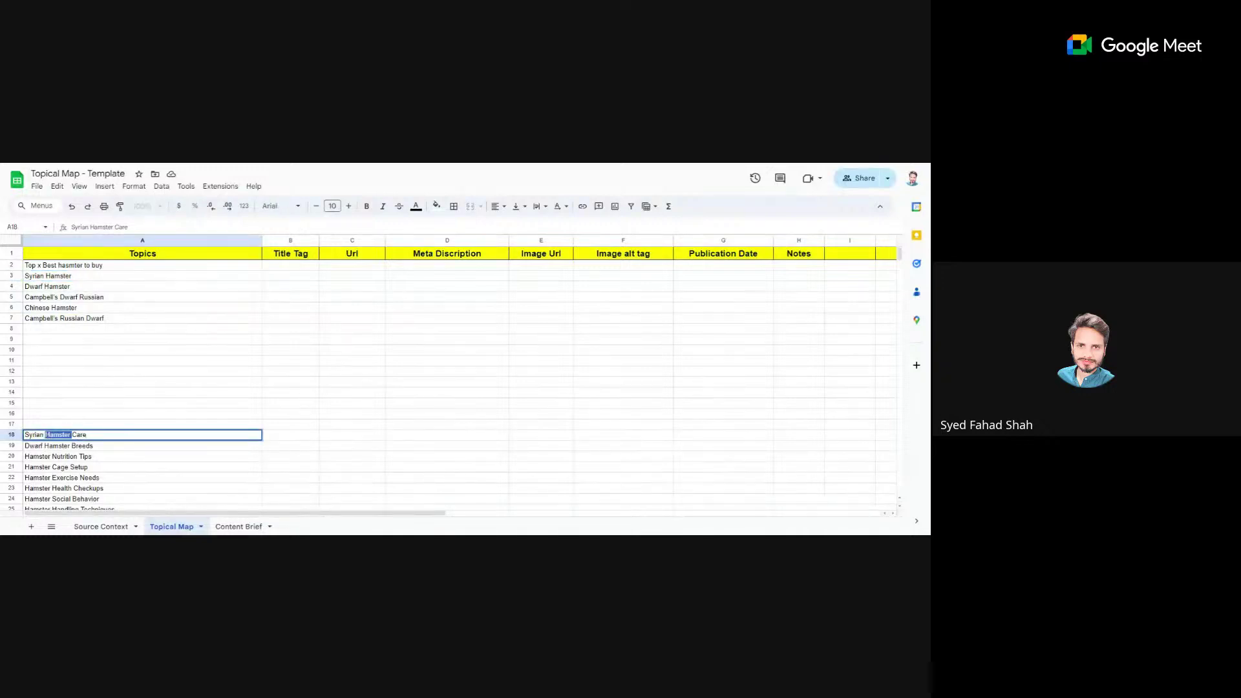
left_click(75, 336)
left_click(66, 278)
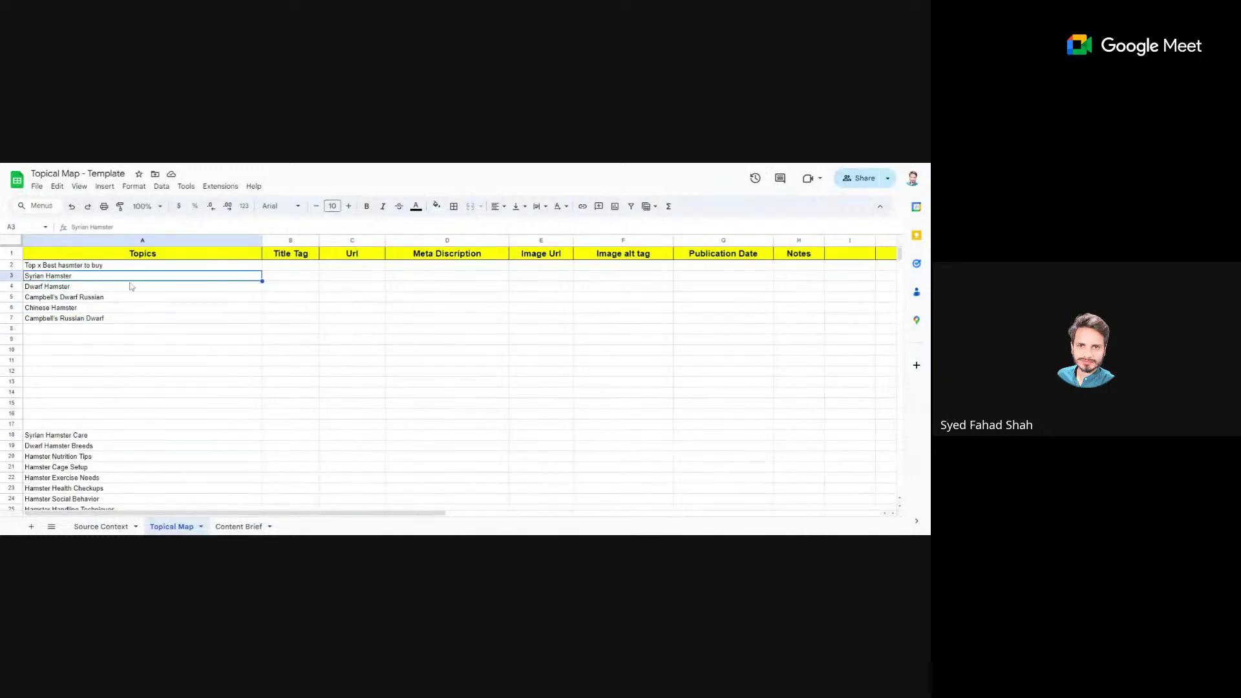
Step: Insert an empty column between the Topics and Title Tag columns
left_click(284, 282)
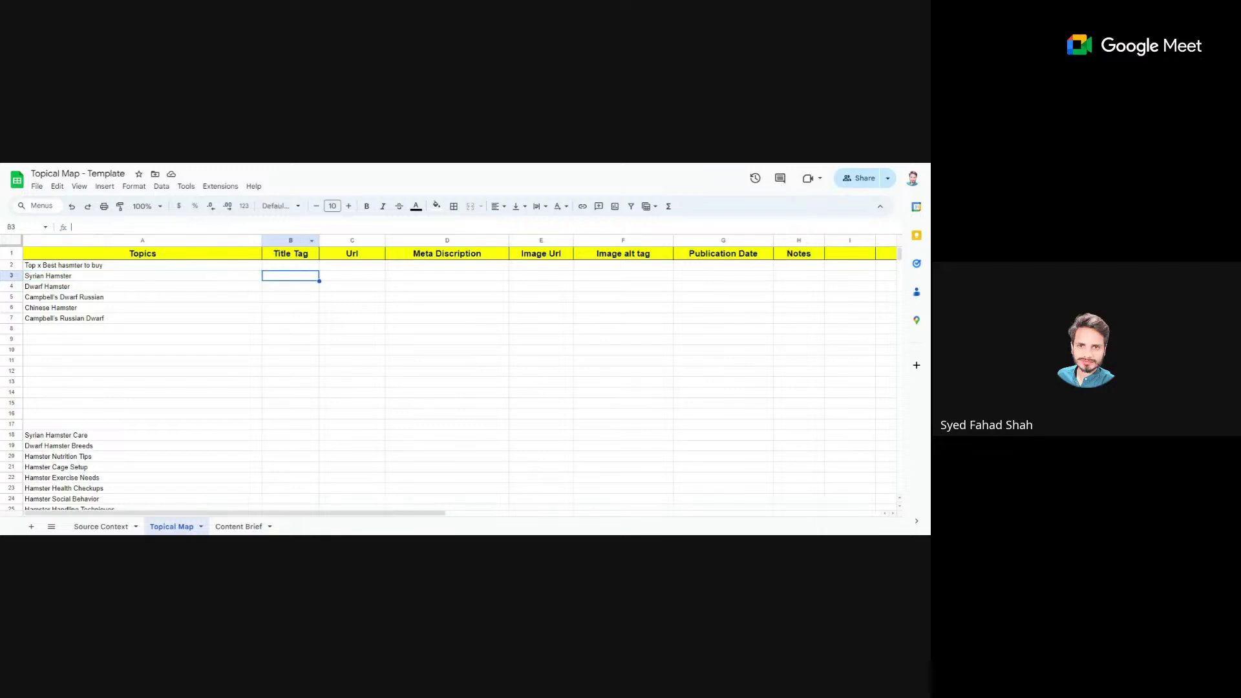
left_click(307, 239)
right_click(307, 239)
left_click(328, 292)
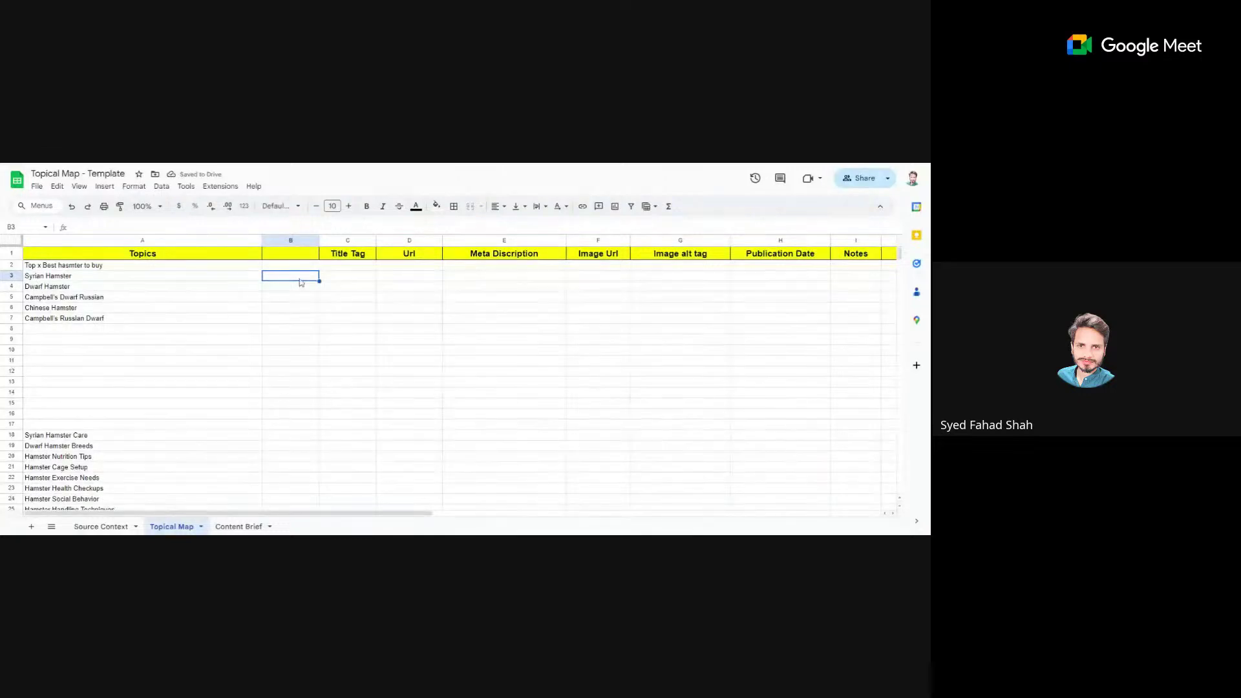
Step: Insert six empty rows above the Syrian Hamster entry in row 3
left_click_drag(285, 276, 301, 331)
right_click(303, 317)
left_click(341, 296)
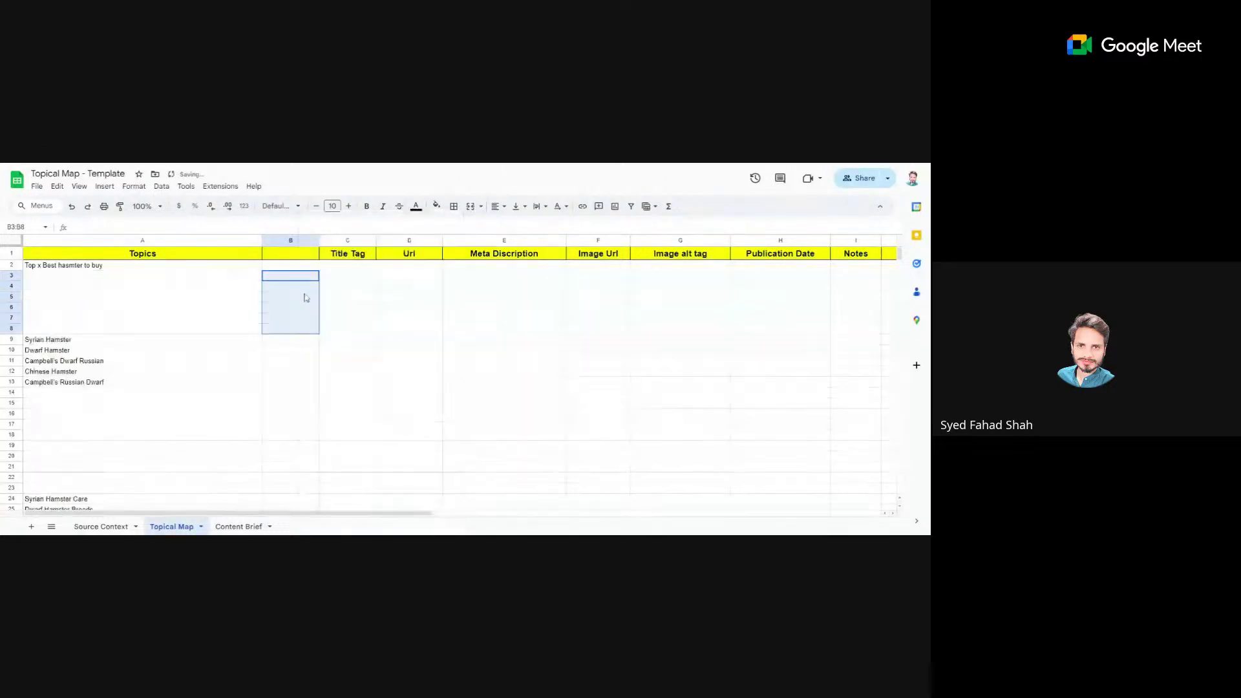
left_click(101, 342)
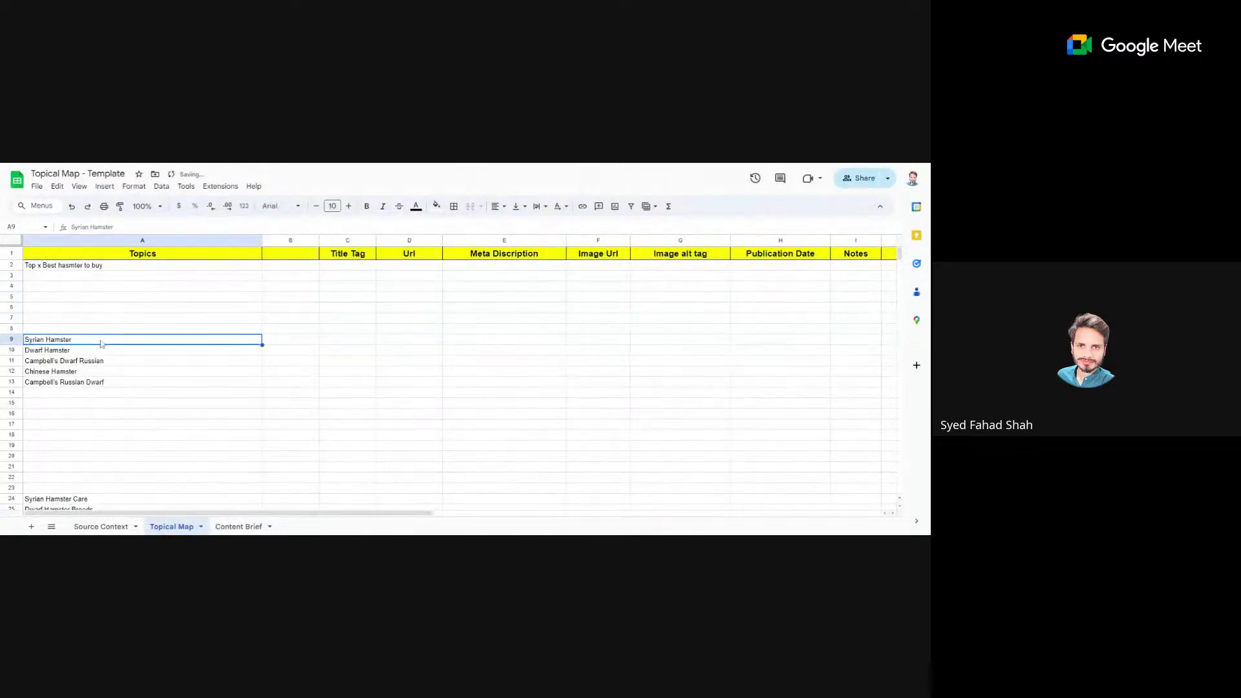
Step: Move the Syrian Hamster entry from A9 to A3, directly beneath the "Top x Best hasmter to buy" topic
key("ctrl+x")
left_click(97, 277)
key("ctrl+v")
left_click(107, 296)
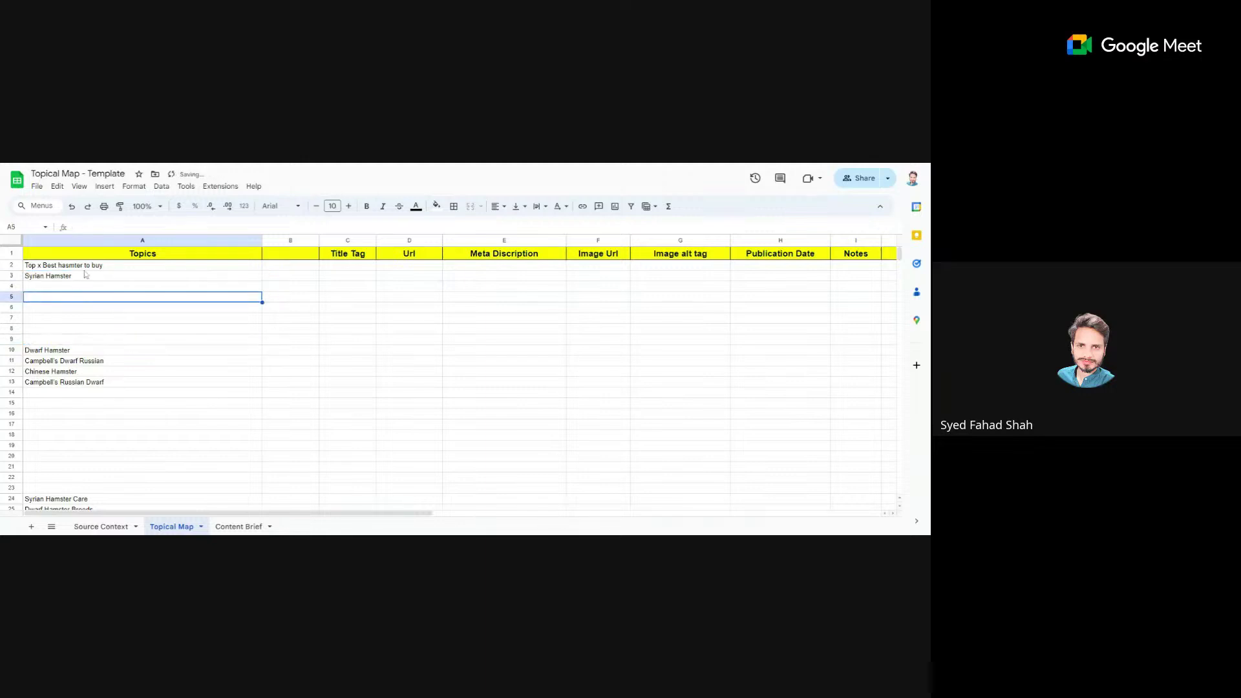
left_click(85, 269)
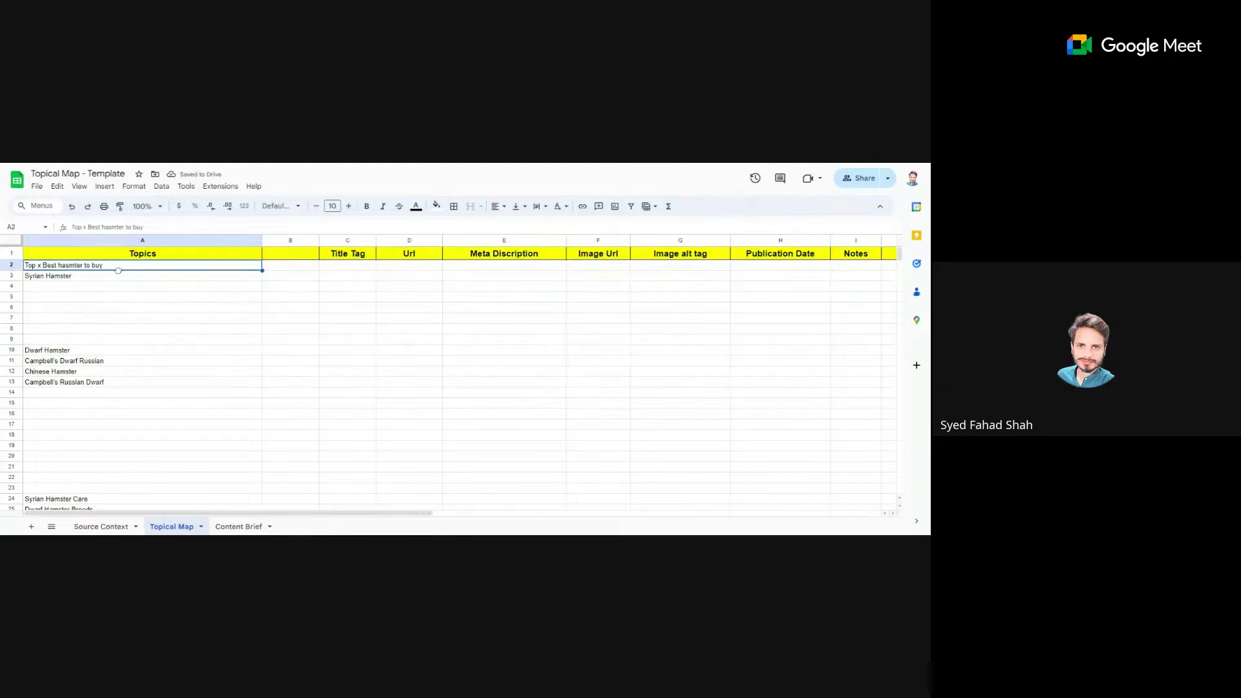
left_click(102, 279)
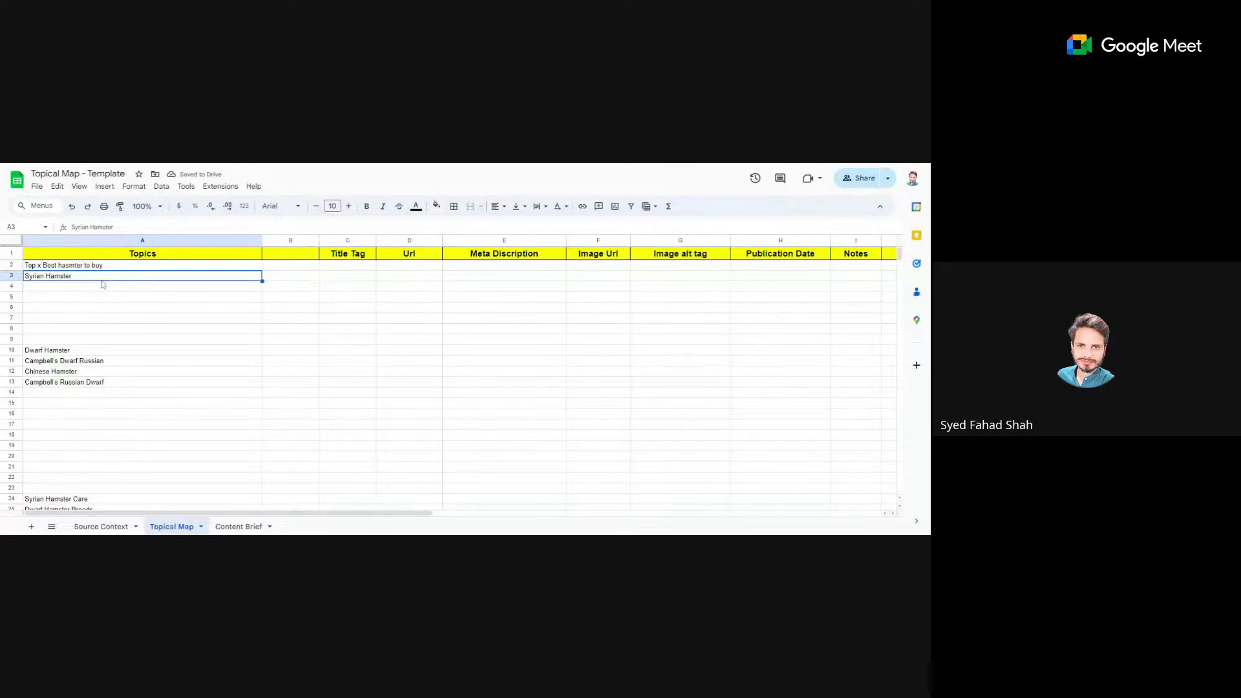
Step: Insert a second empty column immediately before the Title Tag column
left_click(349, 239)
right_click(349, 240)
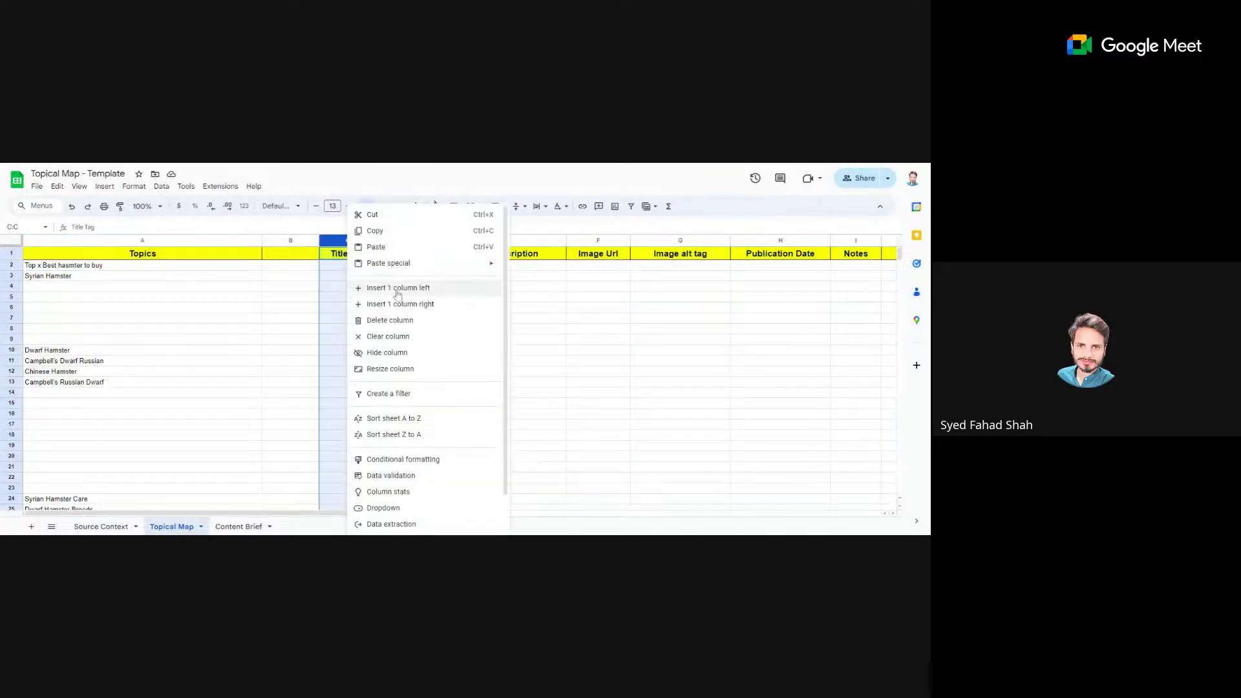
left_click(398, 288)
Step: Copy the Syrian Hamster entry from A3 into B3
left_click(245, 276)
key("ctrl+c")
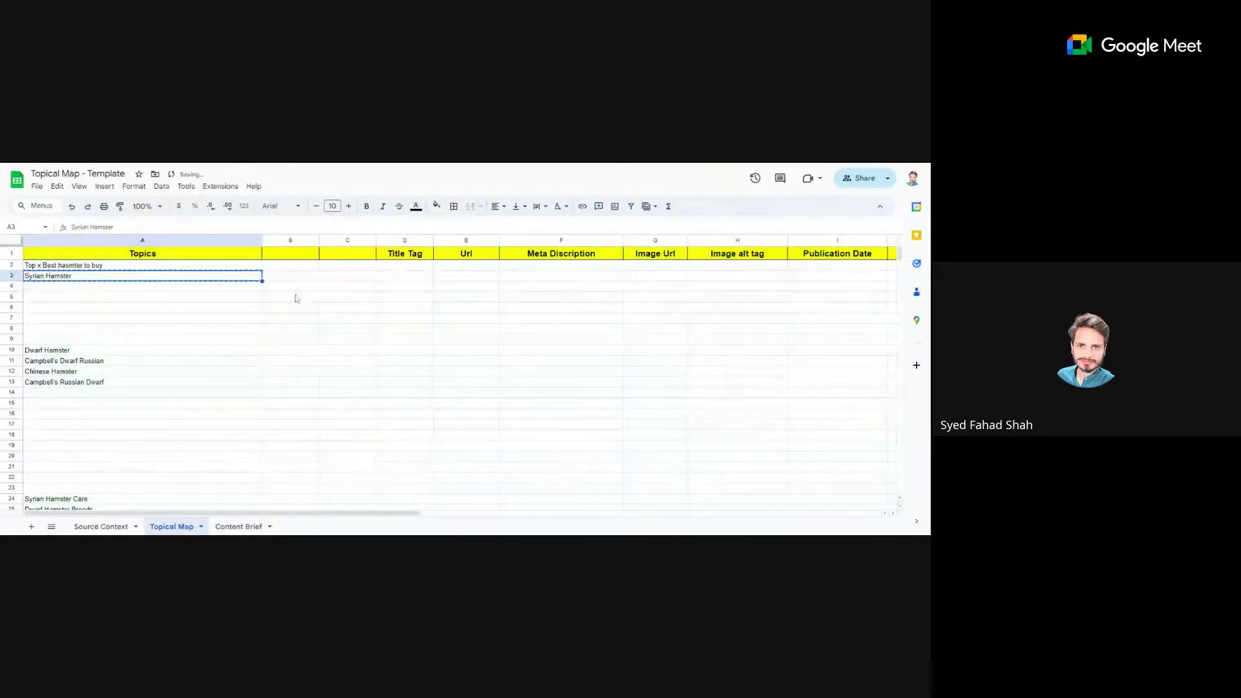
left_click(290, 276)
key("ctrl+v")
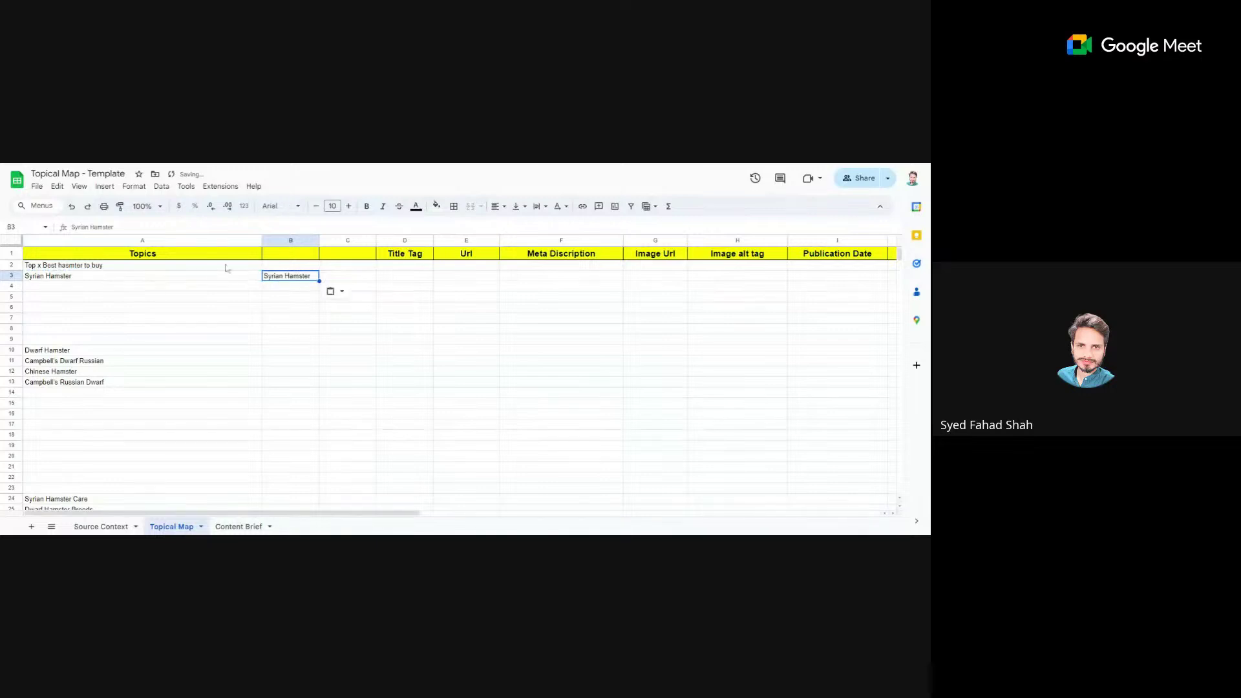
Step: Copy the Dwarf Hamster entry from A10 into cells B4, B5 and B6
left_click(75, 349)
key("ctrl+c")
left_click(290, 286)
key("ctrl+v")
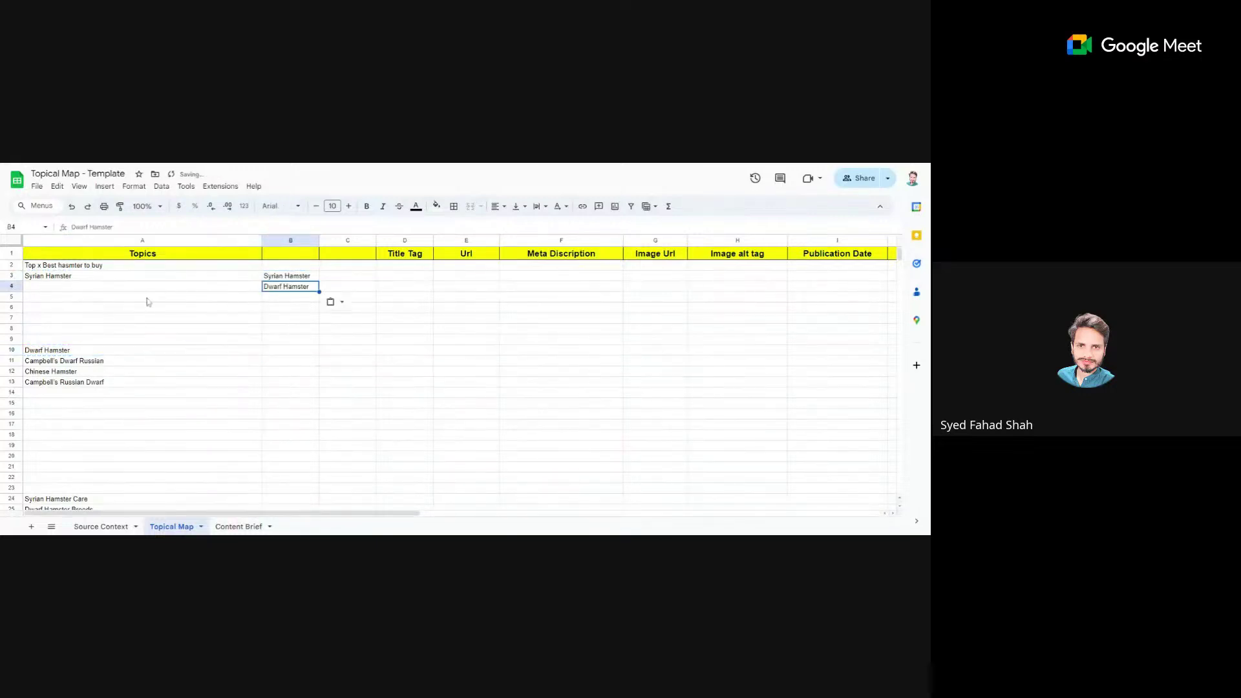
left_click(66, 353)
key("ctrl+c")
left_click(290, 296)
key("ctrl+v")
left_click(94, 354)
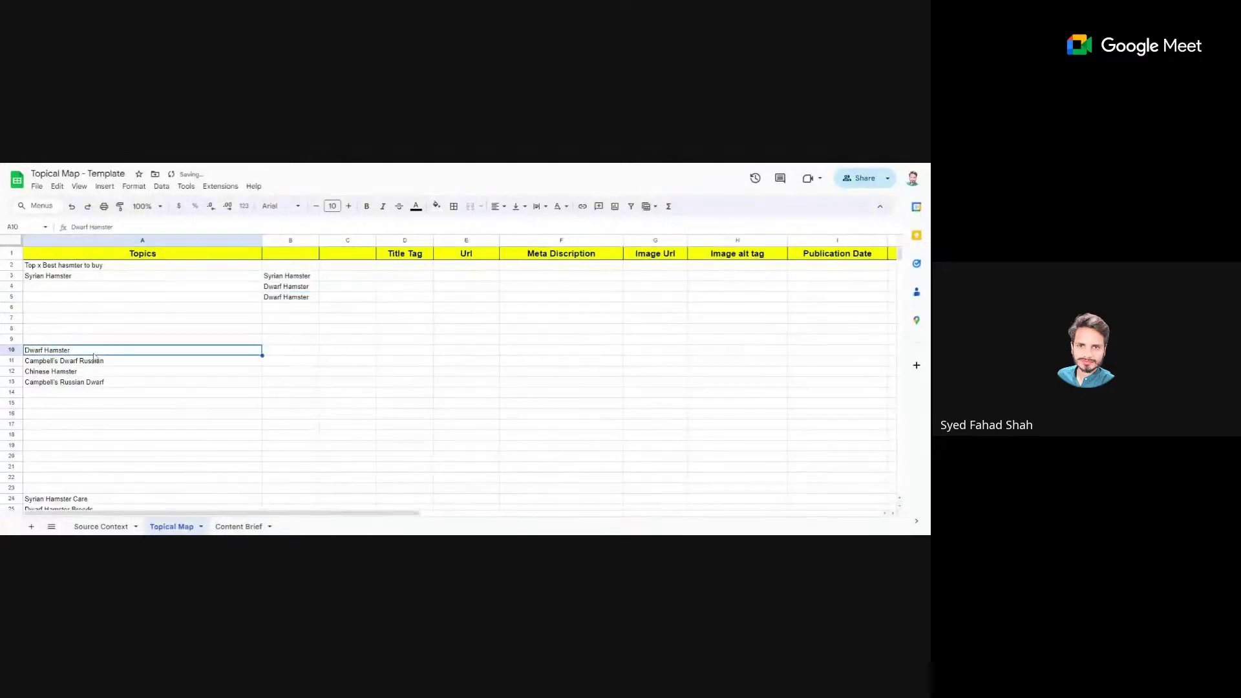
key("ctrl+c")
left_click(290, 307)
key("ctrl+v")
Step: Copy the Campbell's Dwarf Russian entry from A11 into cells B7, B4 and B5
left_click(192, 356)
key("ctrl+c")
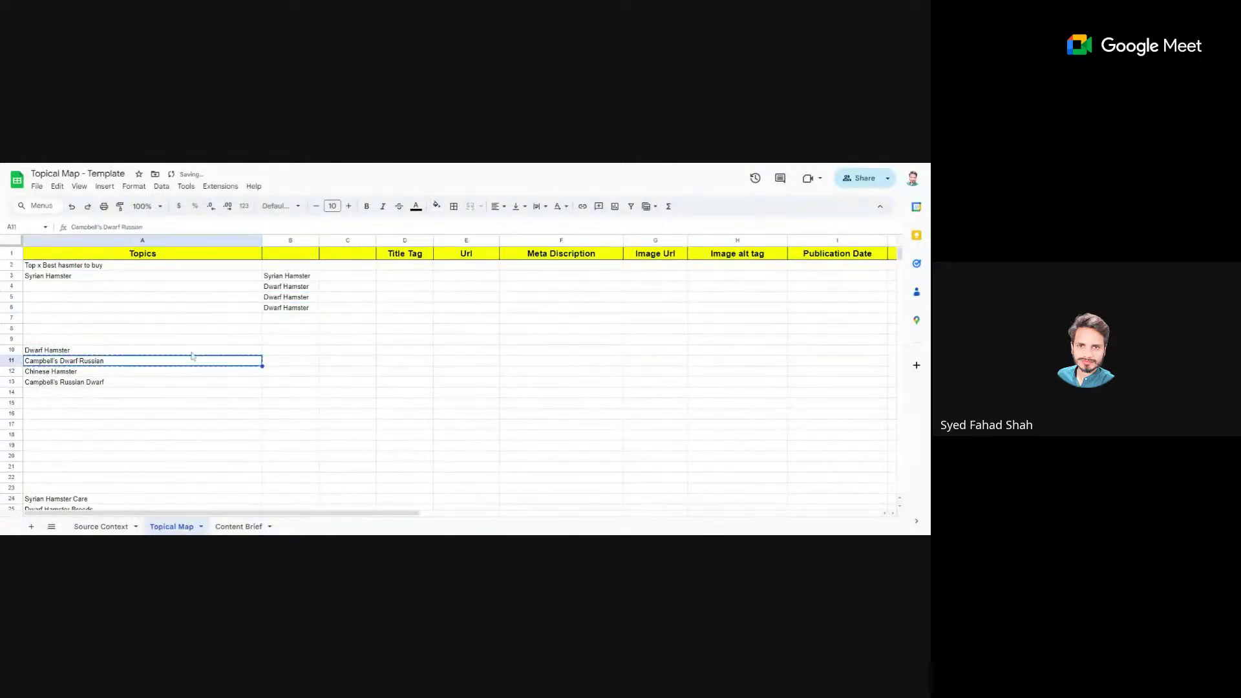
left_click(290, 318)
key("ctrl+v")
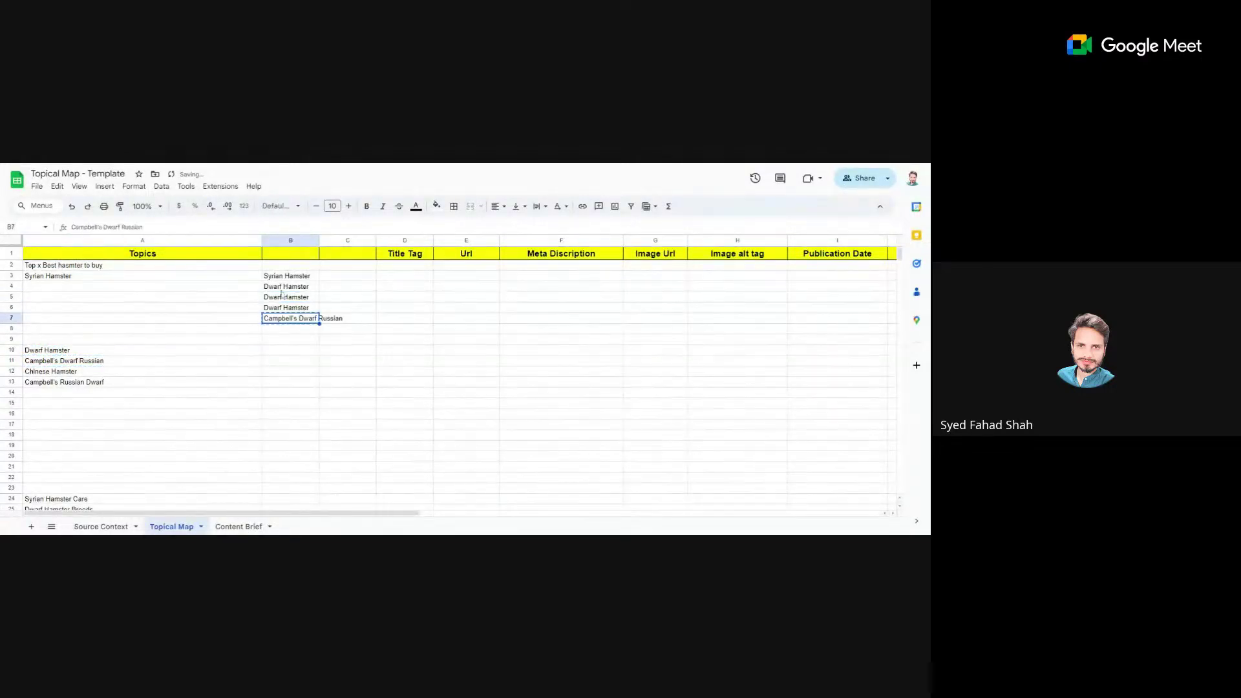
left_click(284, 287)
key("ctrl+v")
left_click(123, 360)
key("ctrl+c")
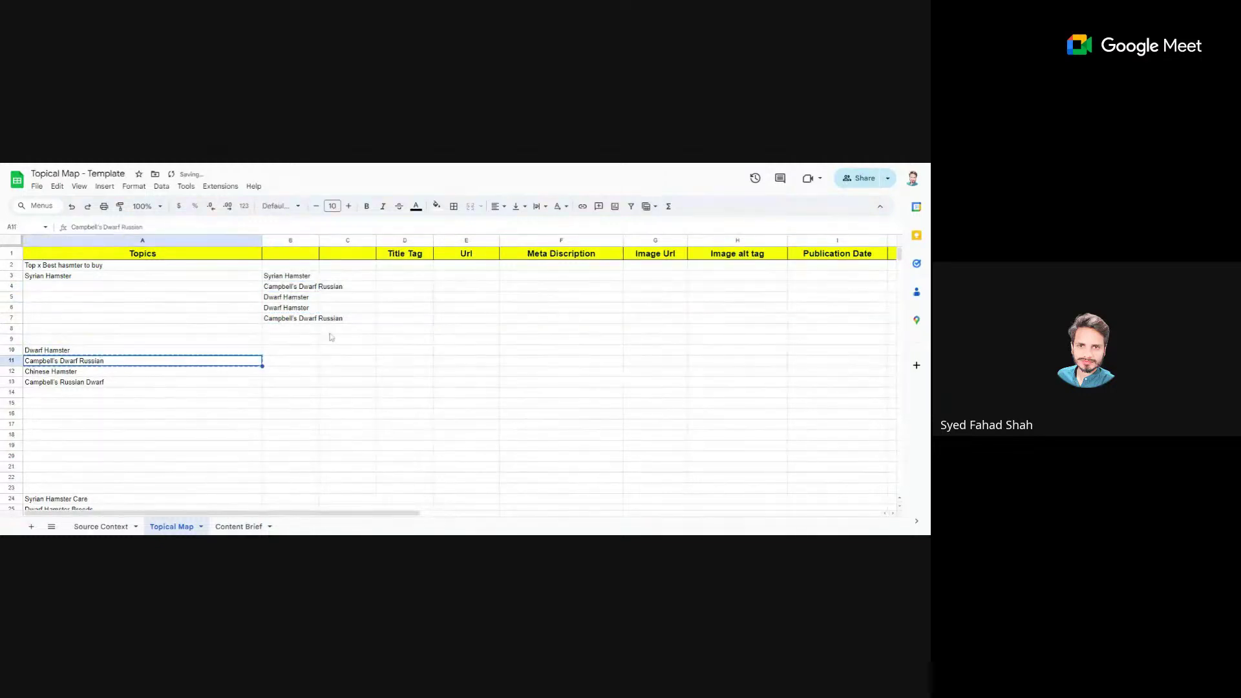
left_click(304, 296)
key("ctrl+v")
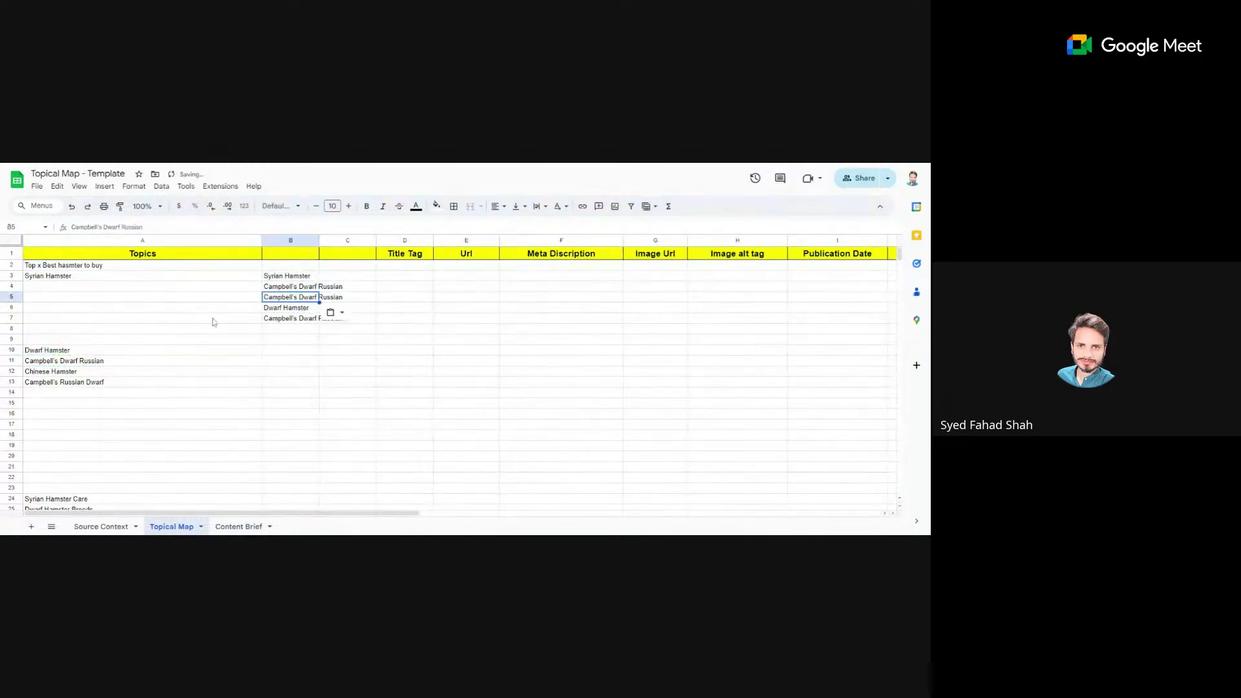
Step: Replace the content of B5 with the Chinese Hamster entry copied from A12
left_click(67, 372)
key("ctrl+c")
left_click(307, 299)
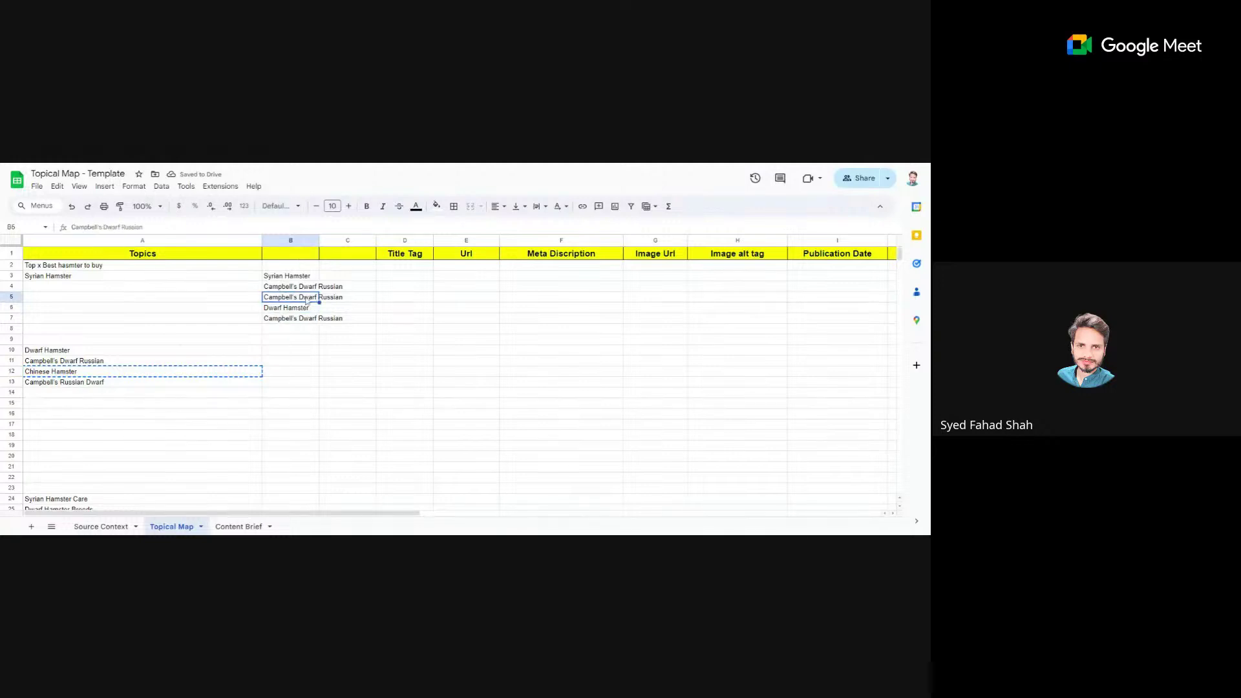
key("ctrl+v")
left_click(266, 321)
Step: Replace the content of B7 with the Campbell's Russian Dwarf entry copied from A13
left_click(93, 385)
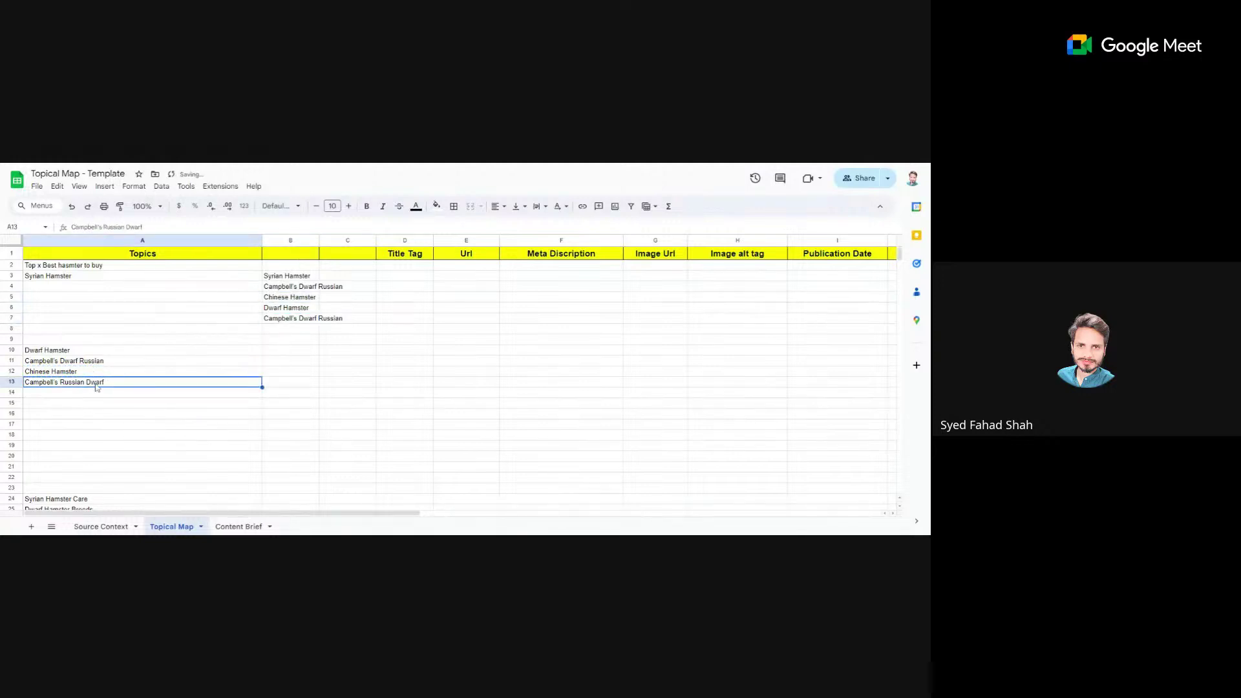
key("ctrl+c")
left_click(291, 319)
key("ctrl+v")
left_click(291, 339)
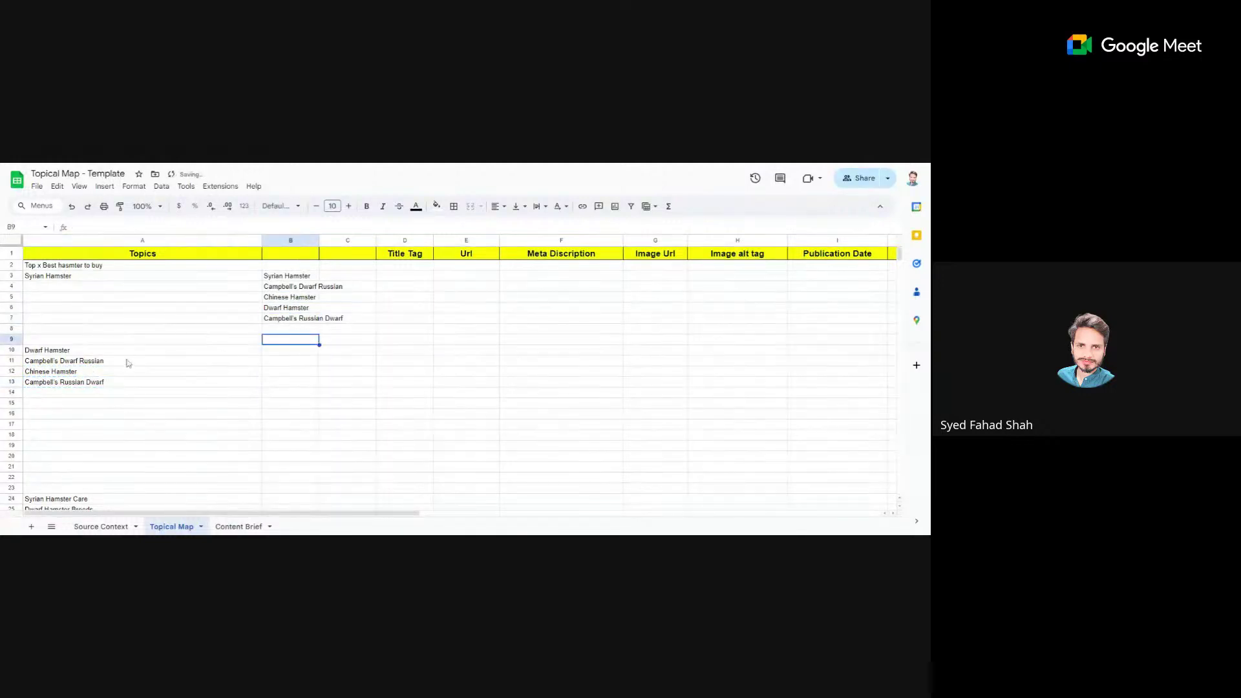
Step: Clear the duplicate species entries from A10:A13
left_click_drag(126, 349, 126, 384)
key("Delete")
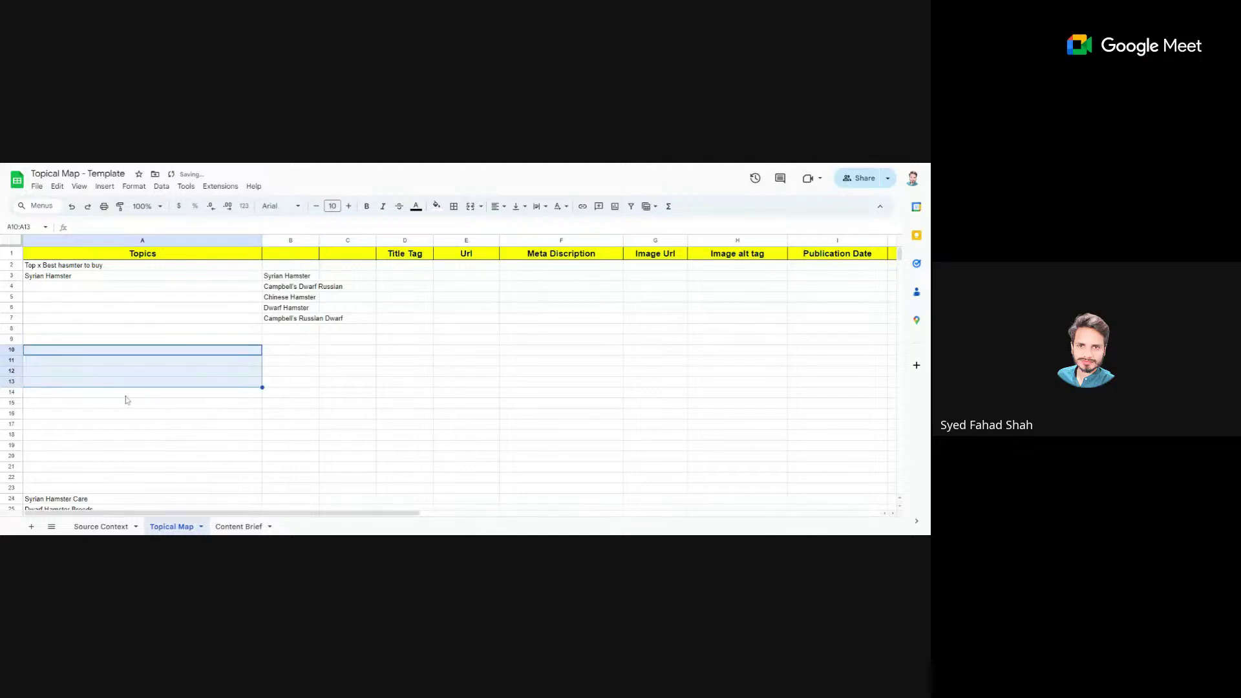
left_click(261, 331)
left_click(274, 276)
left_click(184, 277)
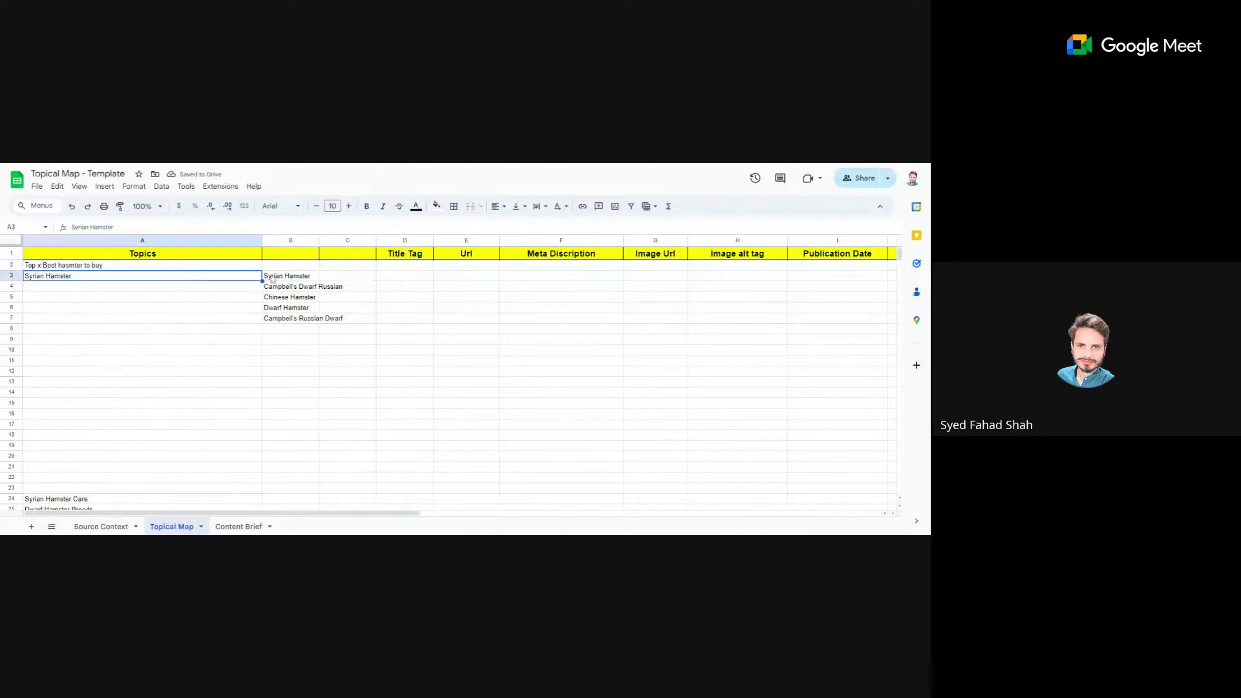
left_click_drag(294, 289, 299, 317)
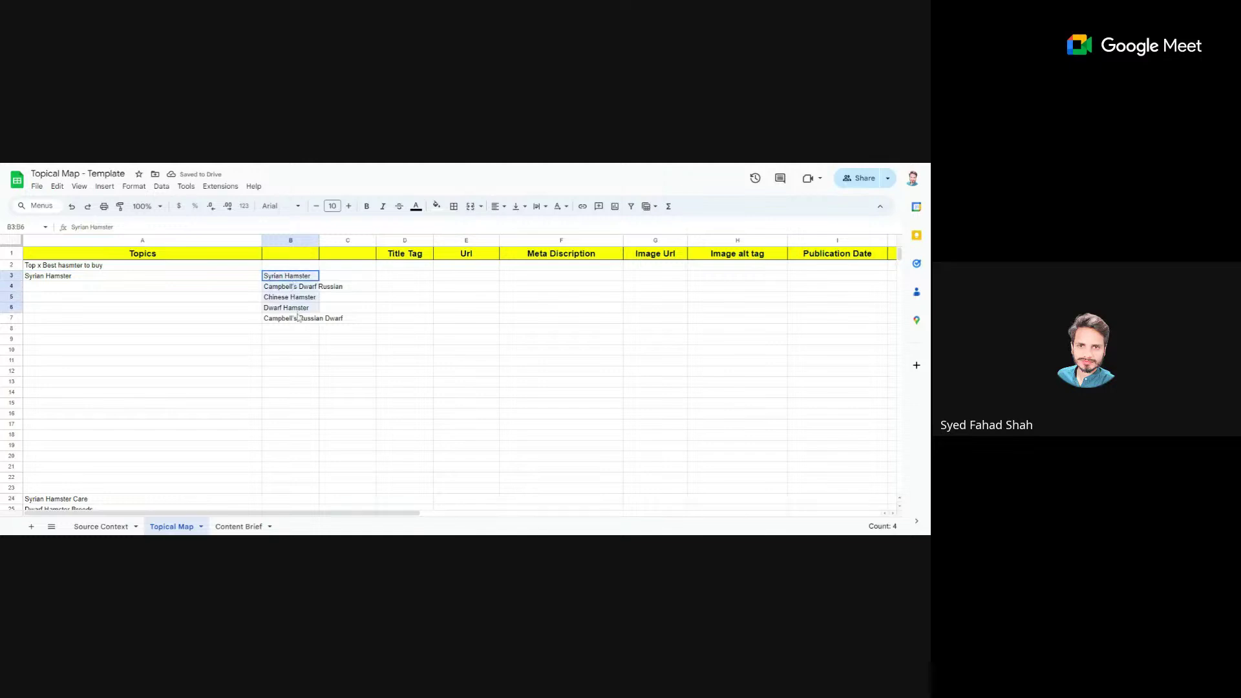
left_click(296, 291)
Step: Clear the Syrian Hamster entries from B3 and A3, and undo the deletion in A3
left_click(287, 277)
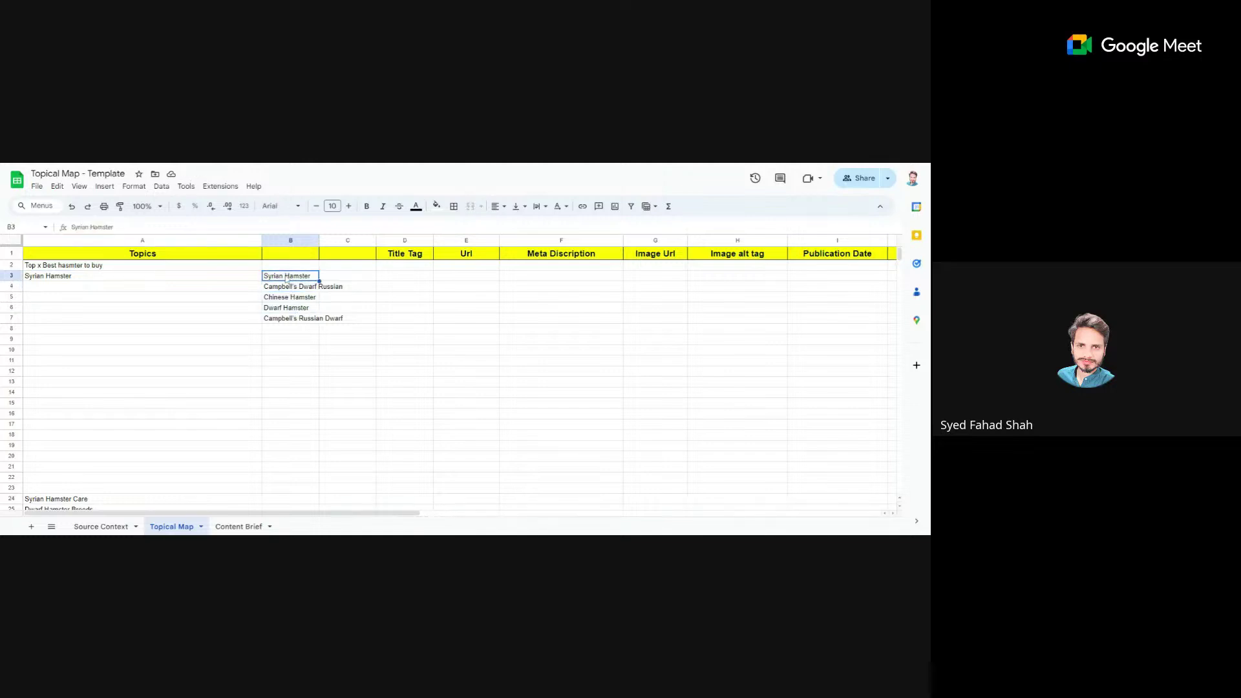
key("Delete")
left_click(168, 278)
key("Delete")
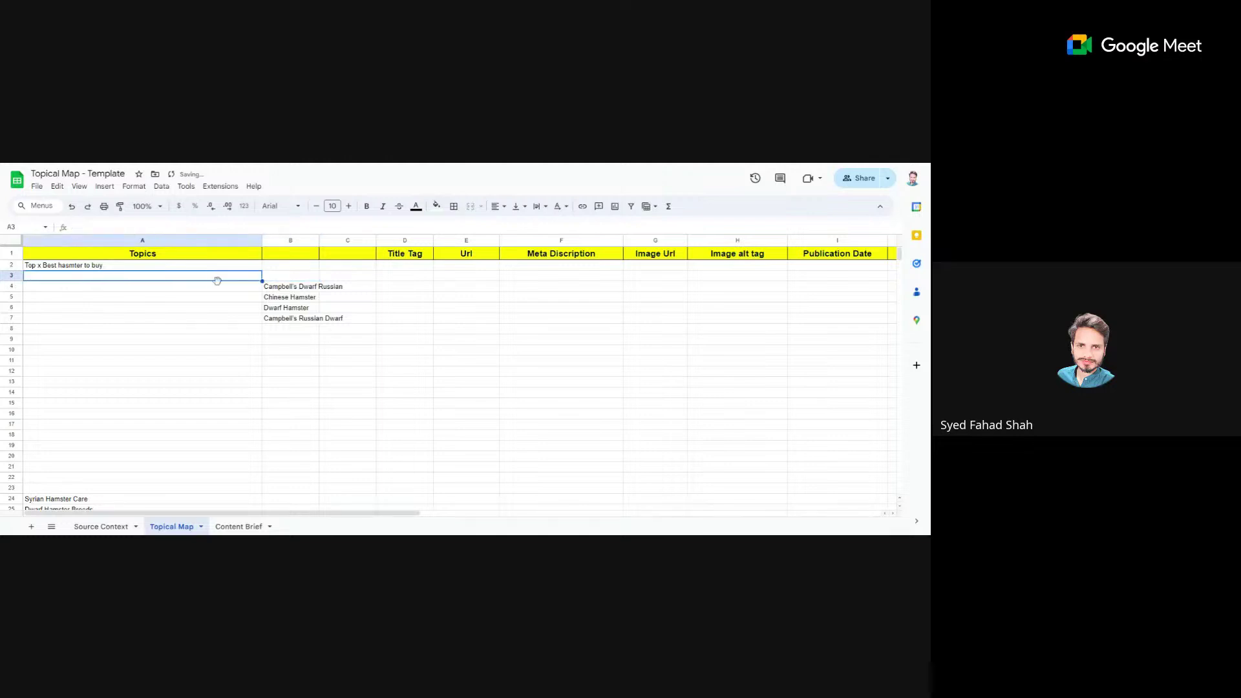
key("ctrl+c")
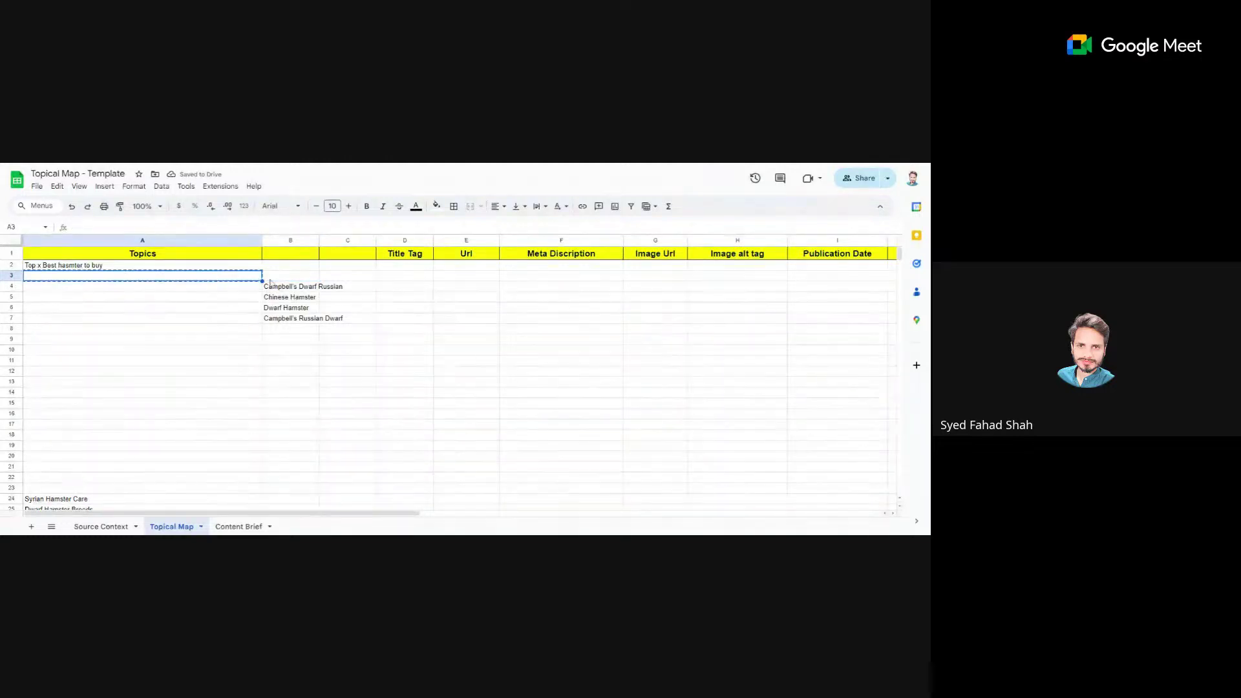
key("ctrl+z")
Step: Move the Syrian Hamster entry from A3 to B3, at the head of the species list
key("ctrl+x")
left_click(278, 278)
key("ctrl+v")
left_click(159, 269)
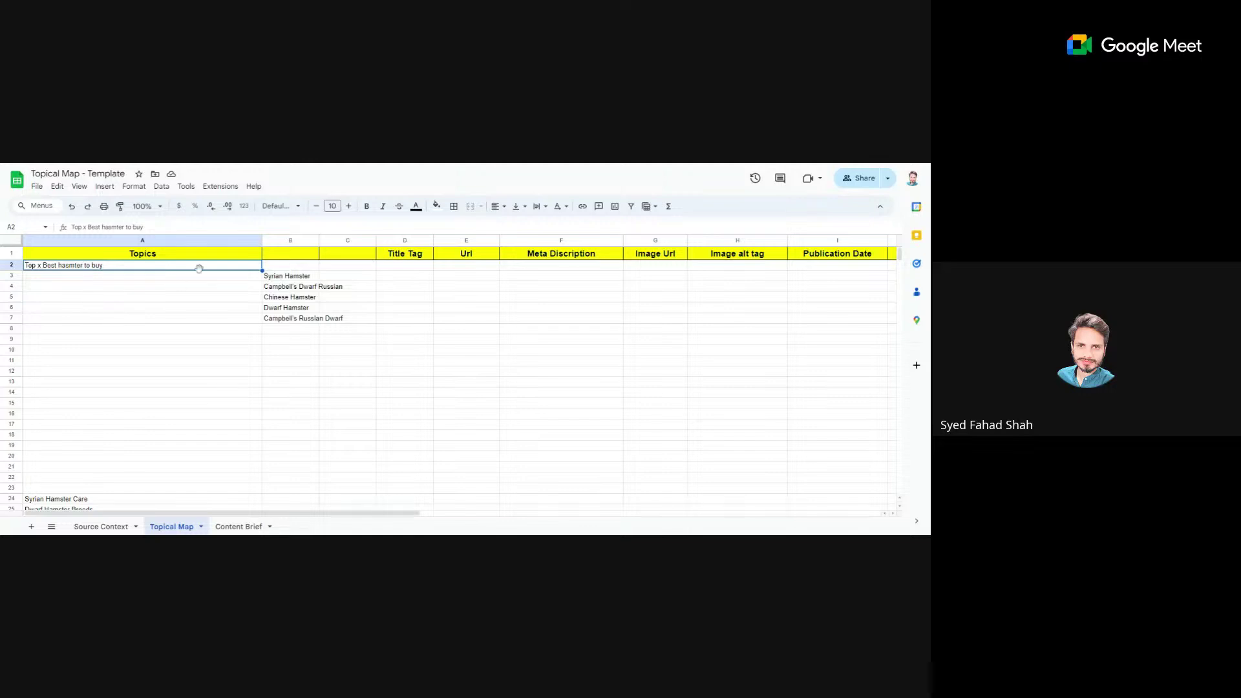
Step: Review the hamster species in B3:B7 as subtopics of the main topic in A2
left_click(284, 277)
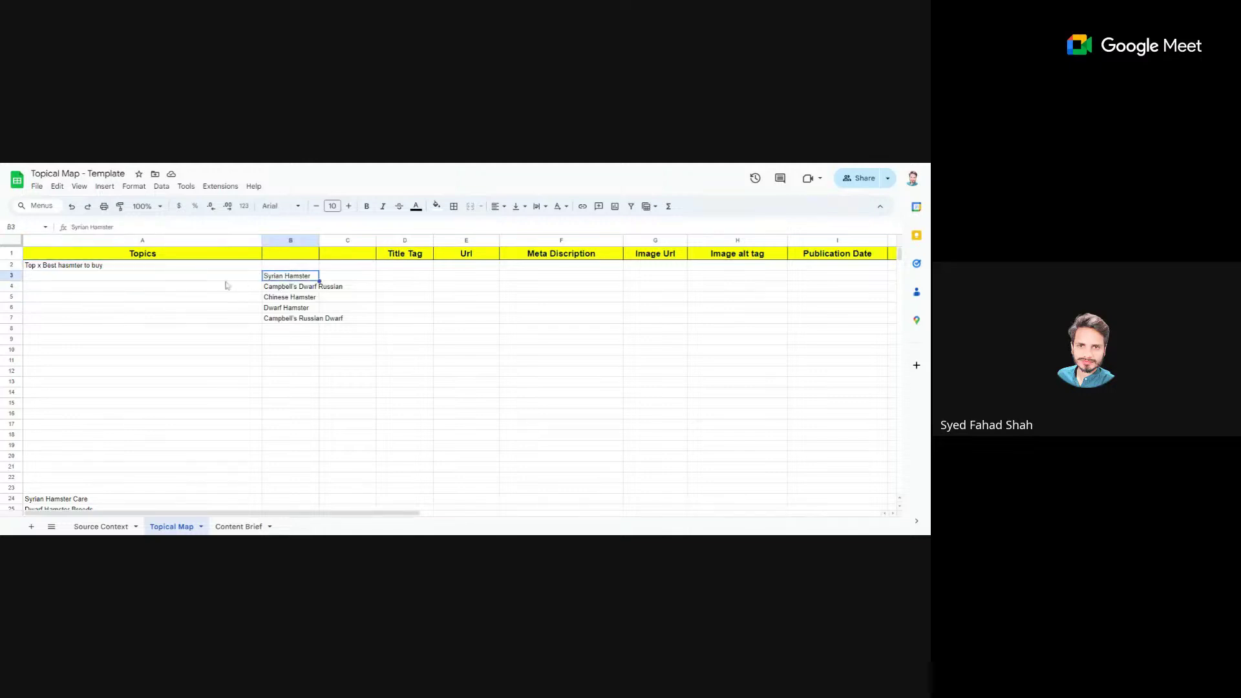
left_click(200, 285)
left_click(279, 288)
left_click(236, 296)
left_click(271, 298)
left_click(243, 307)
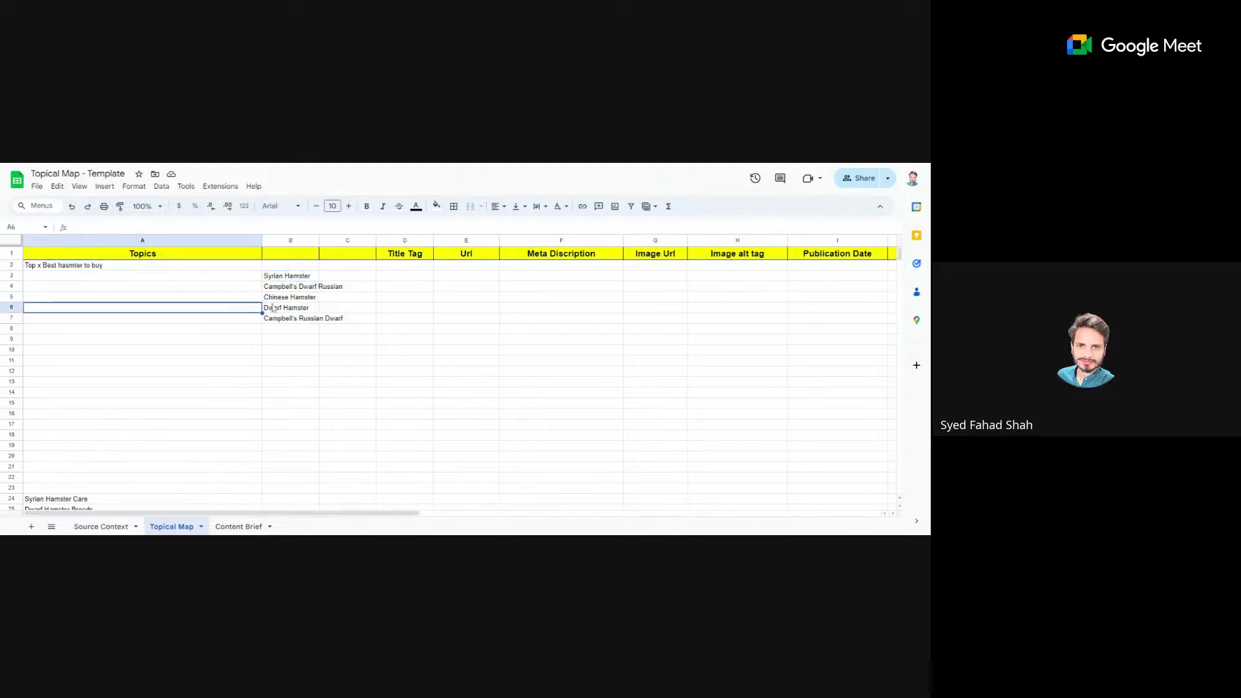
left_click(255, 318)
left_click(298, 319)
left_click(314, 288)
Step: Insert seven empty rows between Syrian Hamster and Campbell's Dwarf Russian
left_click(349, 278)
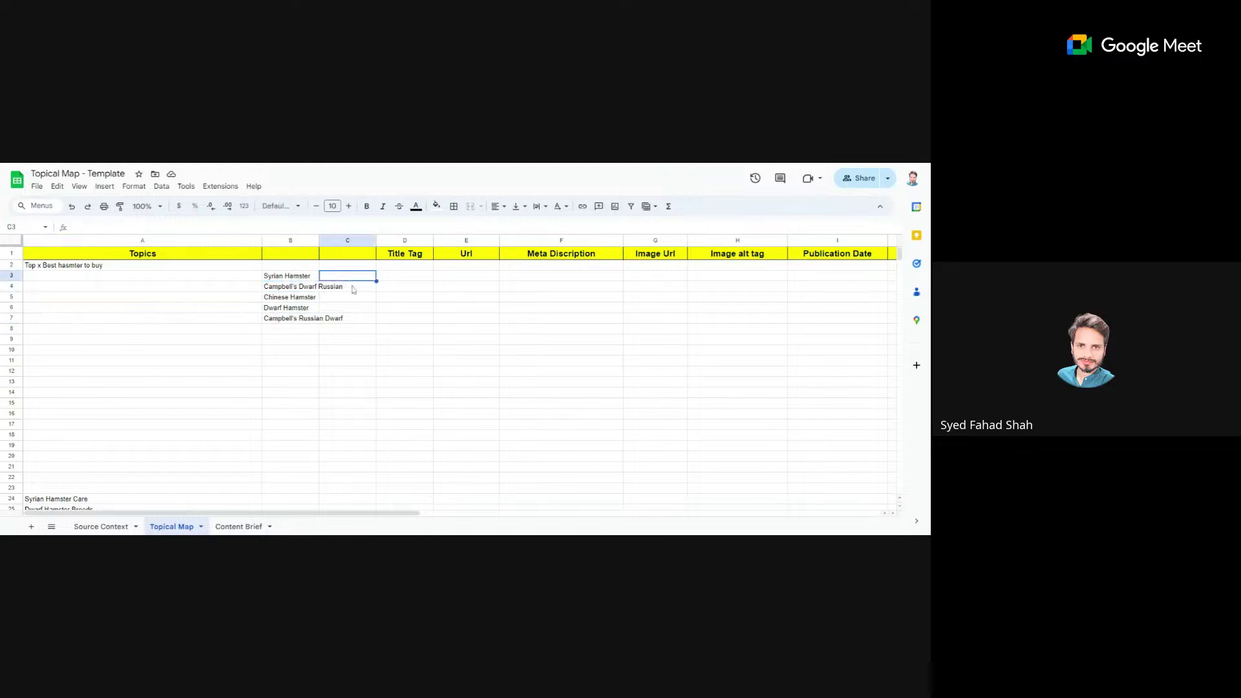
left_click_drag(353, 288, 360, 353)
right_click(363, 321)
left_click(391, 299)
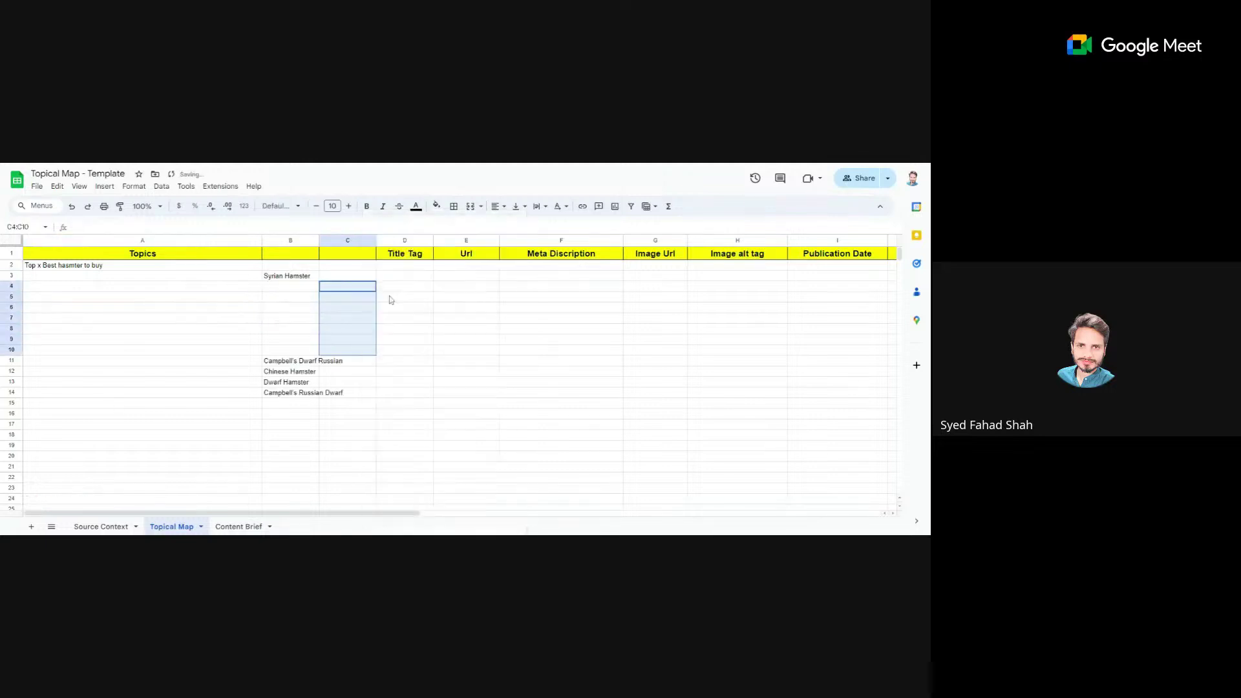
left_click(338, 285)
Step: Copy Syrian Hamster from B3, switch to the Google search page and shorten the query to "hamsters" to examine the search suggestions
left_click(294, 277)
key("ctrl+c")
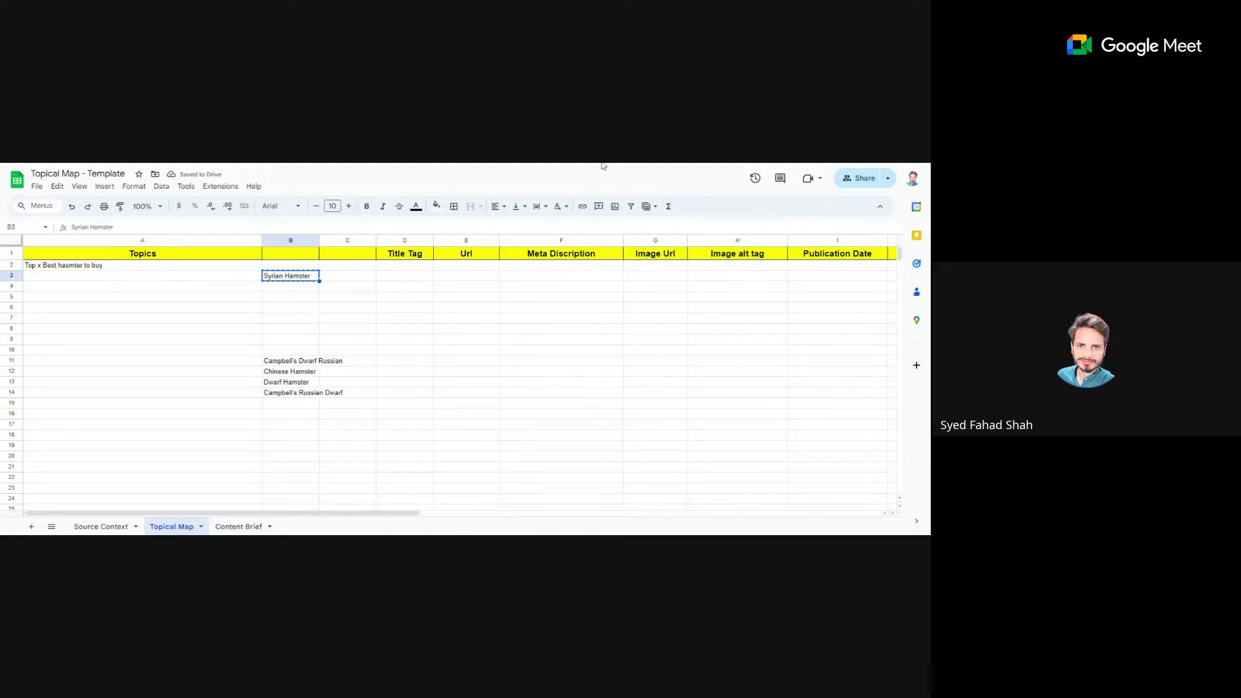
key("ctrl+Tab")
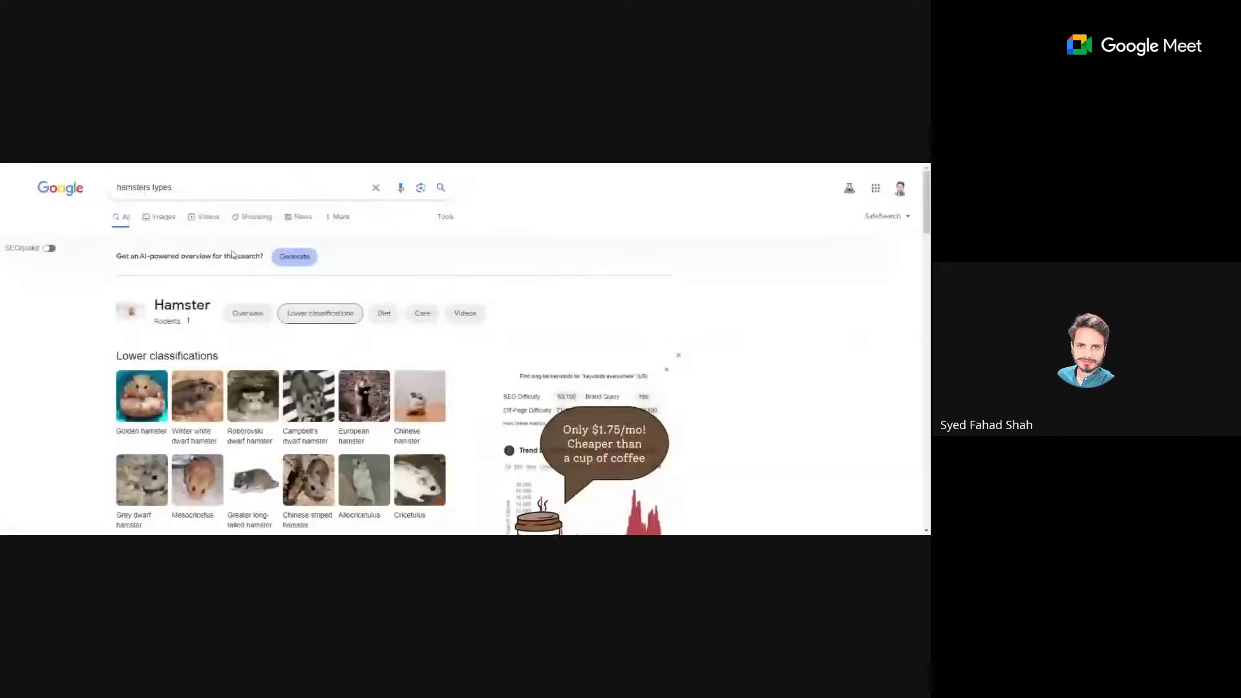
scroll(233, 321, "down", 5)
scroll(239, 323, "up", 5)
double_click(162, 187)
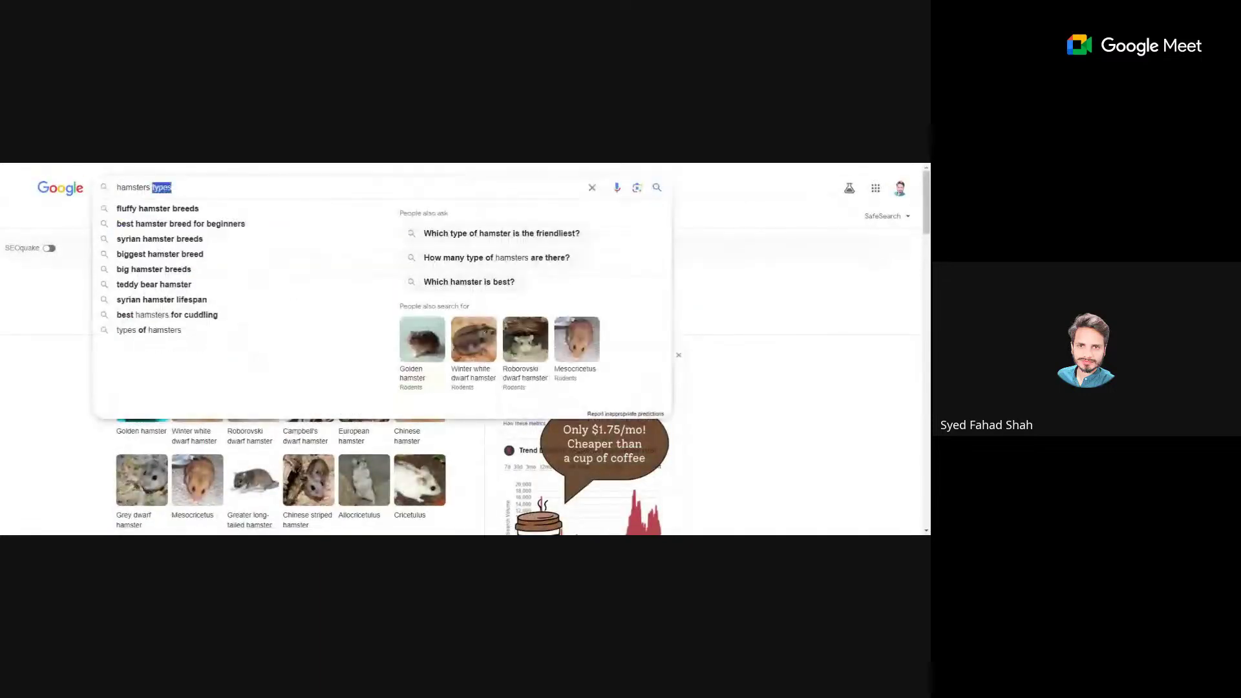
key("BackSpace")
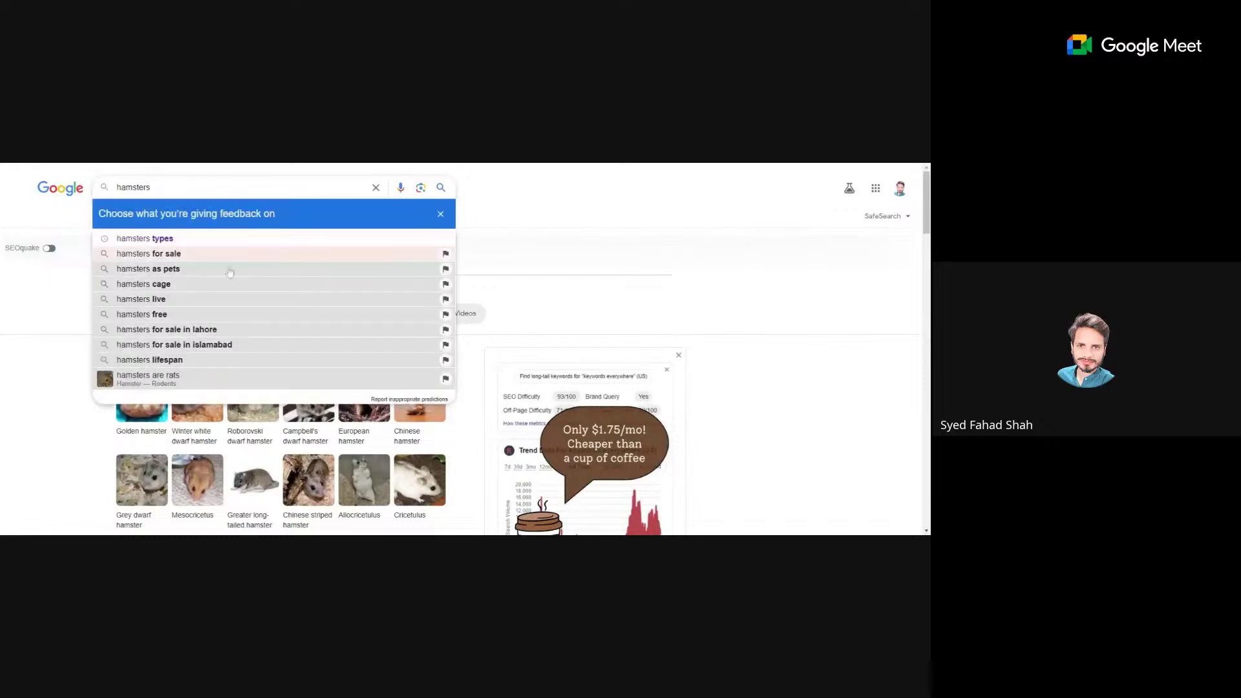
left_click(397, 369)
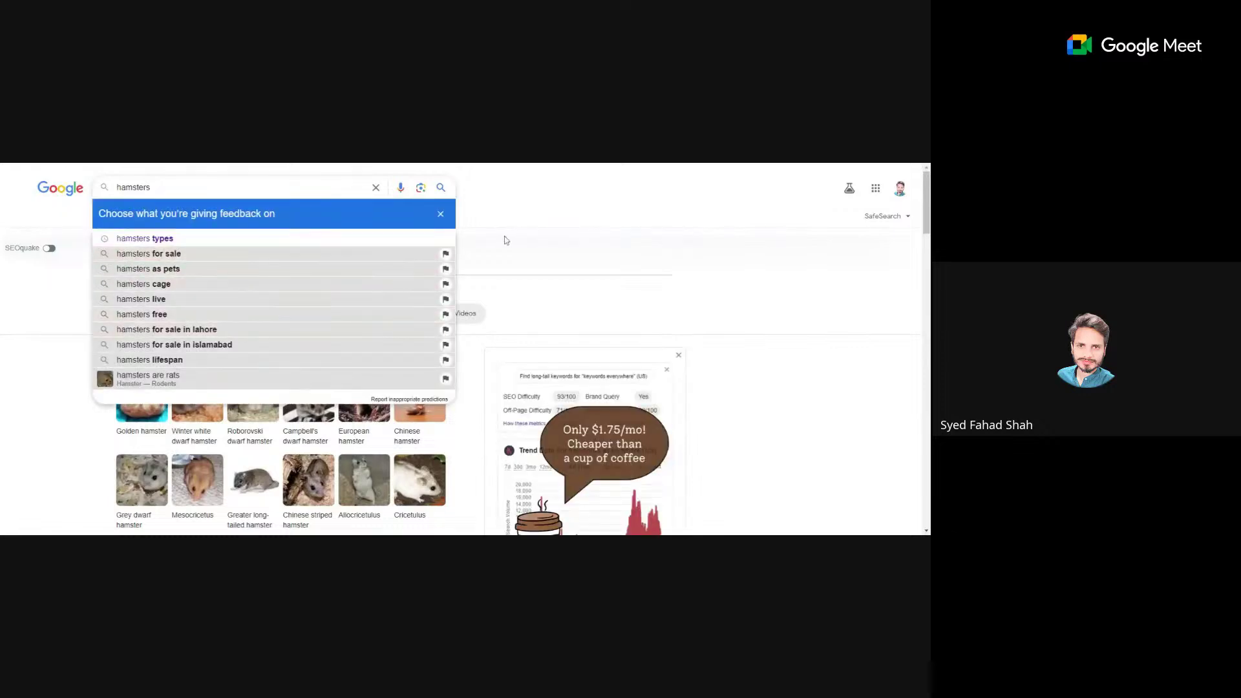
left_click(440, 213)
left_click(152, 188)
left_click(440, 215)
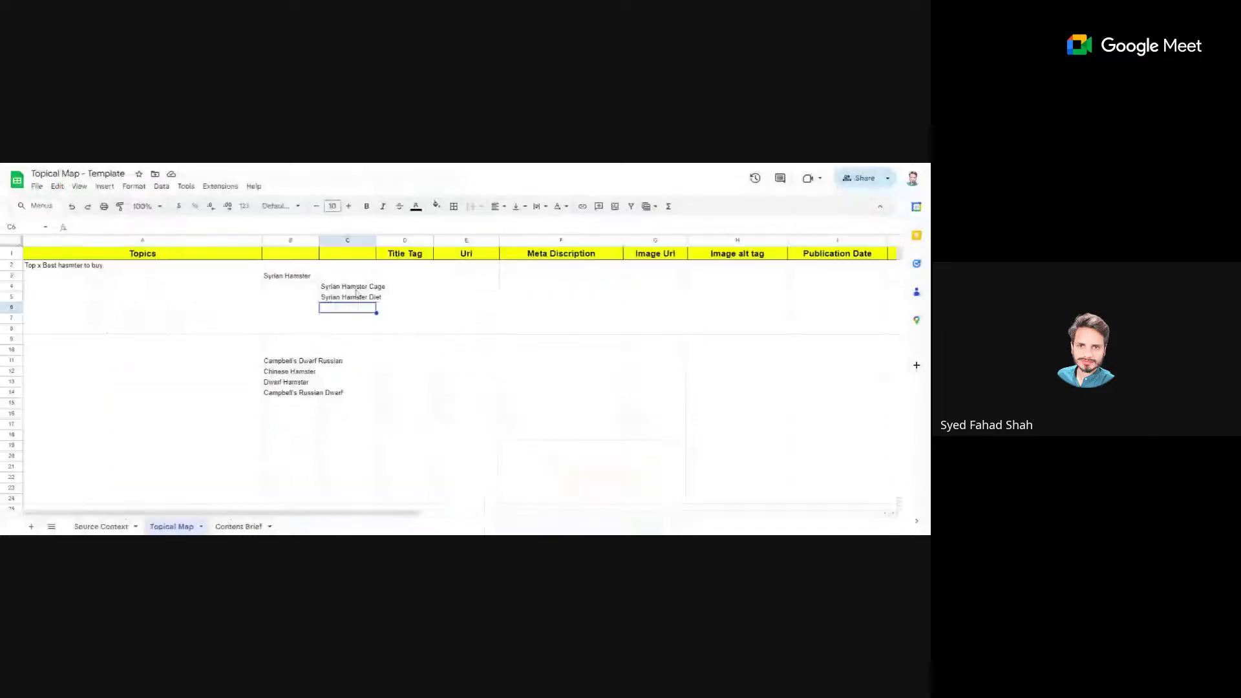
Step: Check the Syrian Hamster subtopics in C4:C5 and replace the Google query with "Syrian Hamster" to examine its search suggestions
left_click(302, 277)
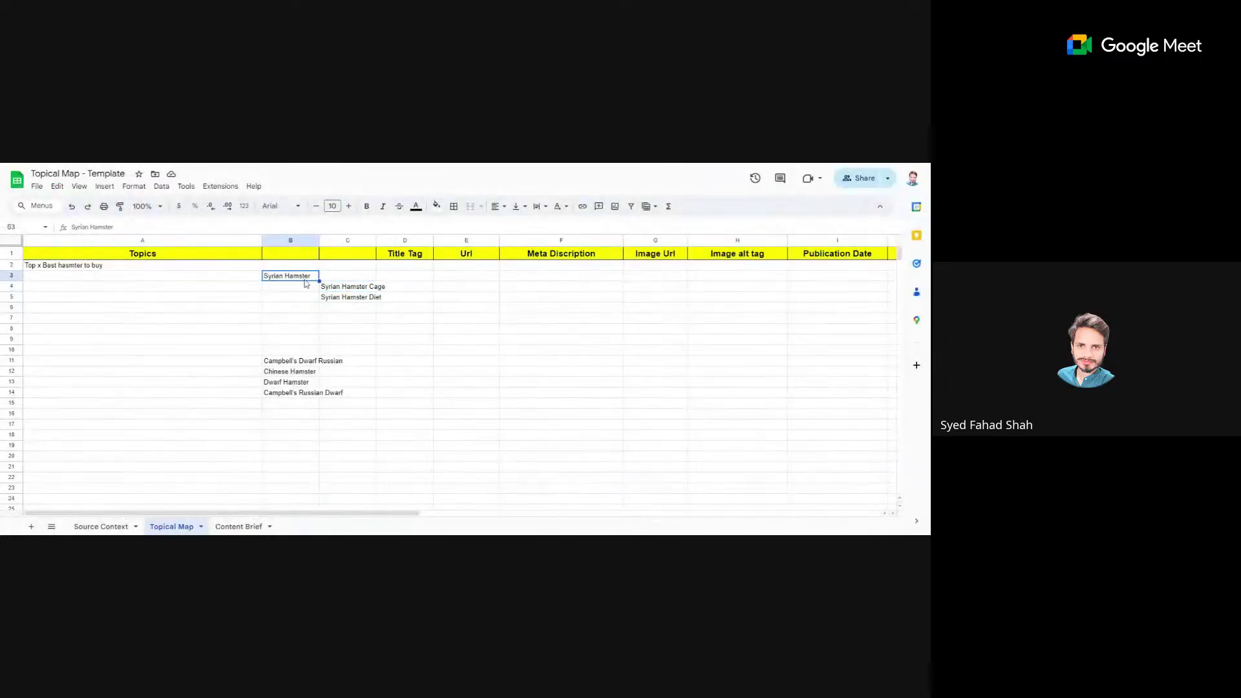
left_click(347, 288)
left_click(356, 296)
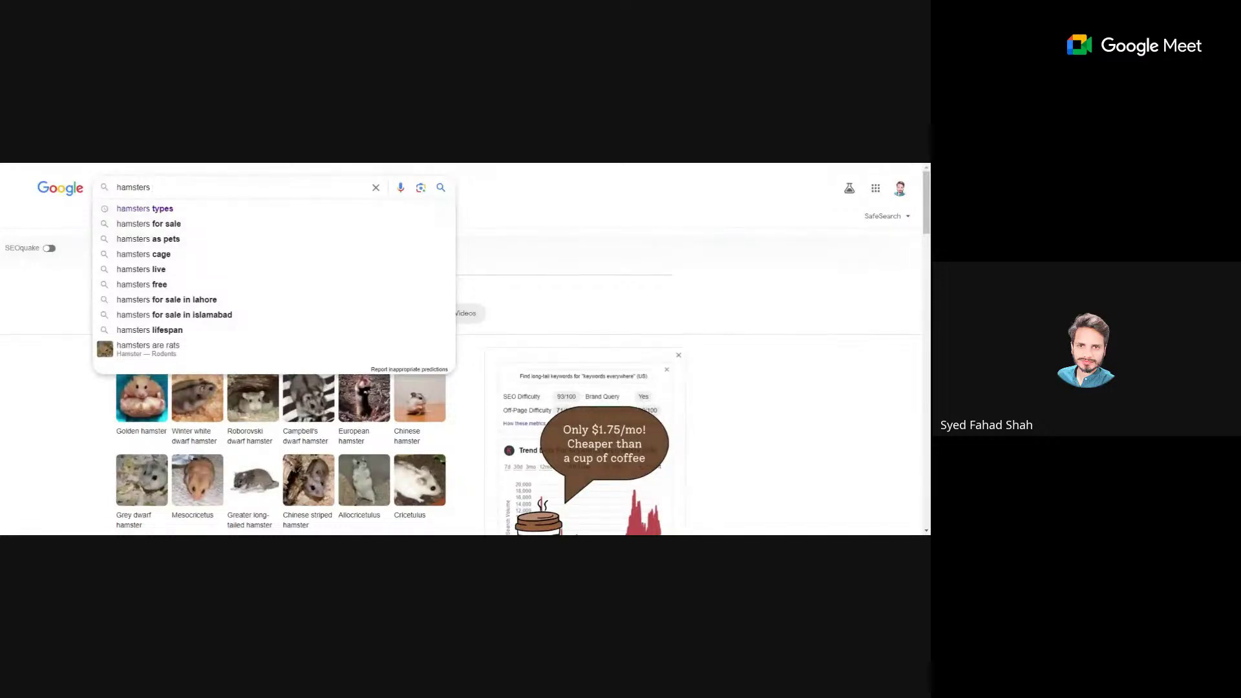
left_click_drag(151, 188, 117, 187)
key("ctrl+v")
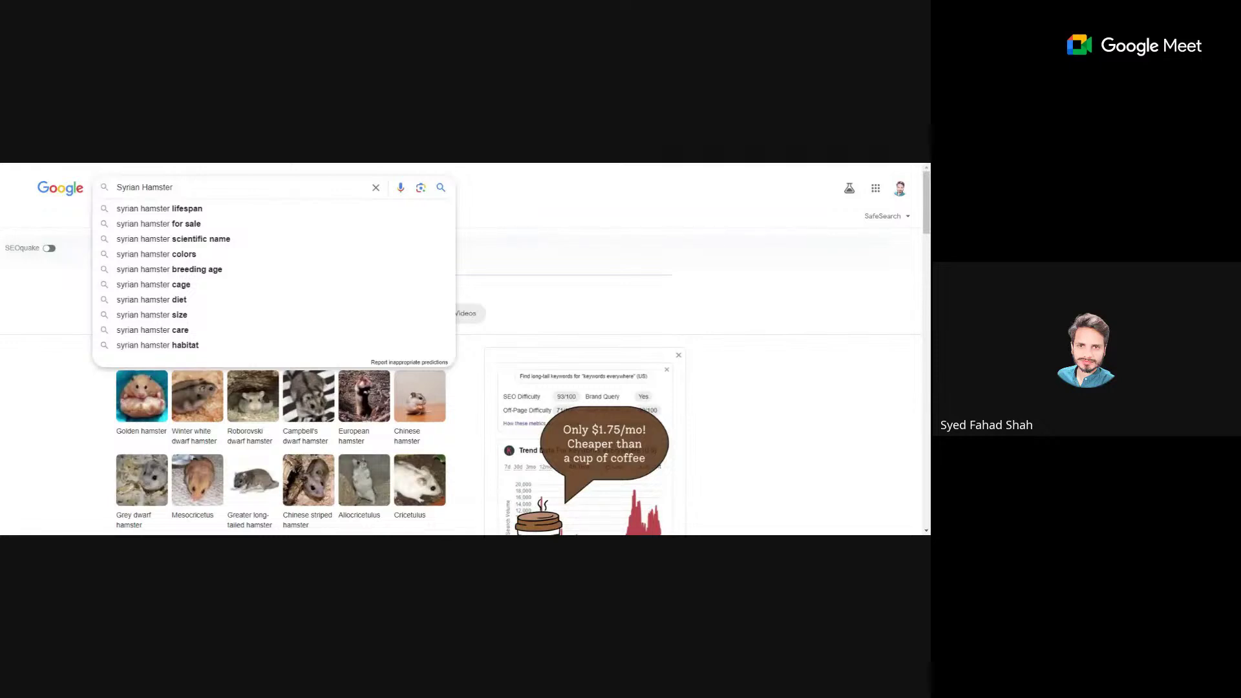
Step: Return to the Topical Map sheet and add "Syrian Hamster Care" as a subtopic in C6
key("ctrl+Tab")
left_click(365, 310)
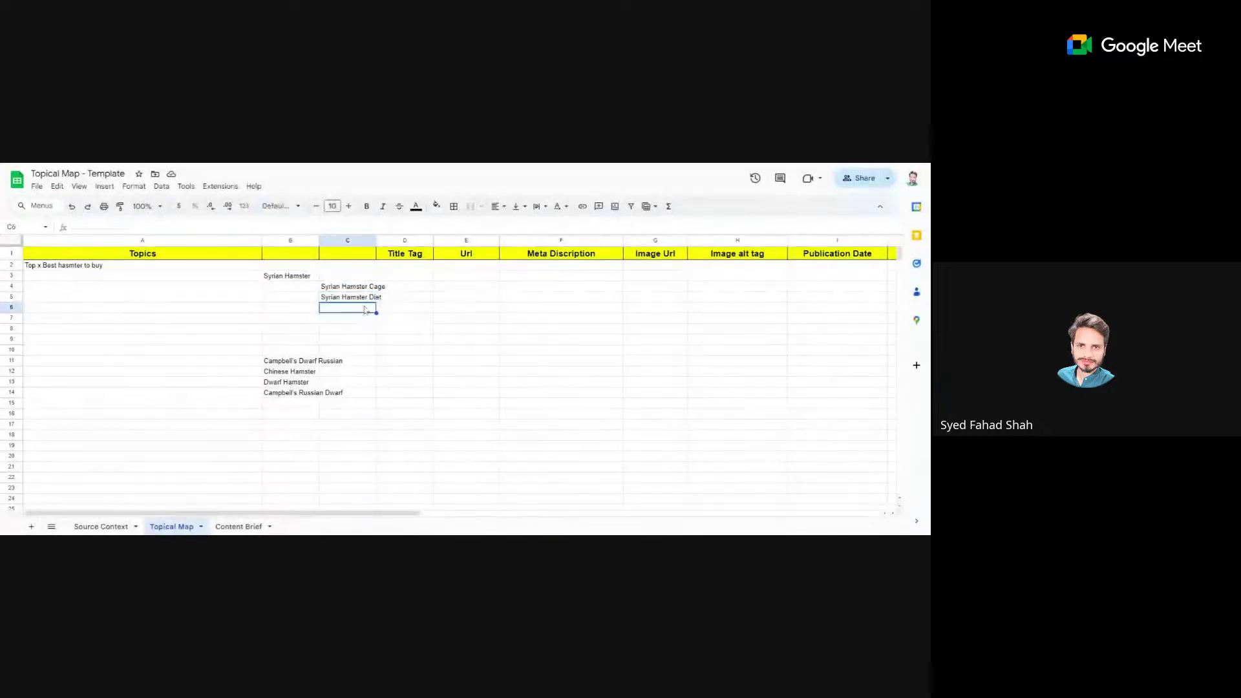
key("ctrl+v")
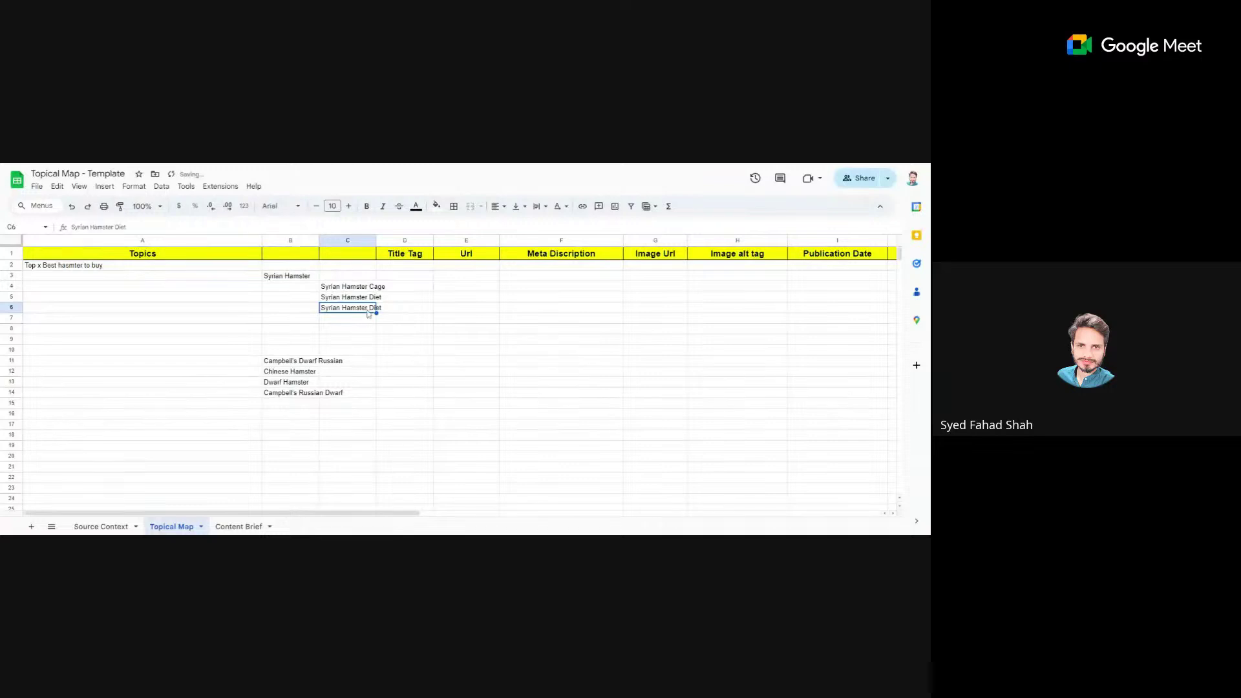
double_click(360, 312)
double_click(374, 307)
type("Care")
key("Return")
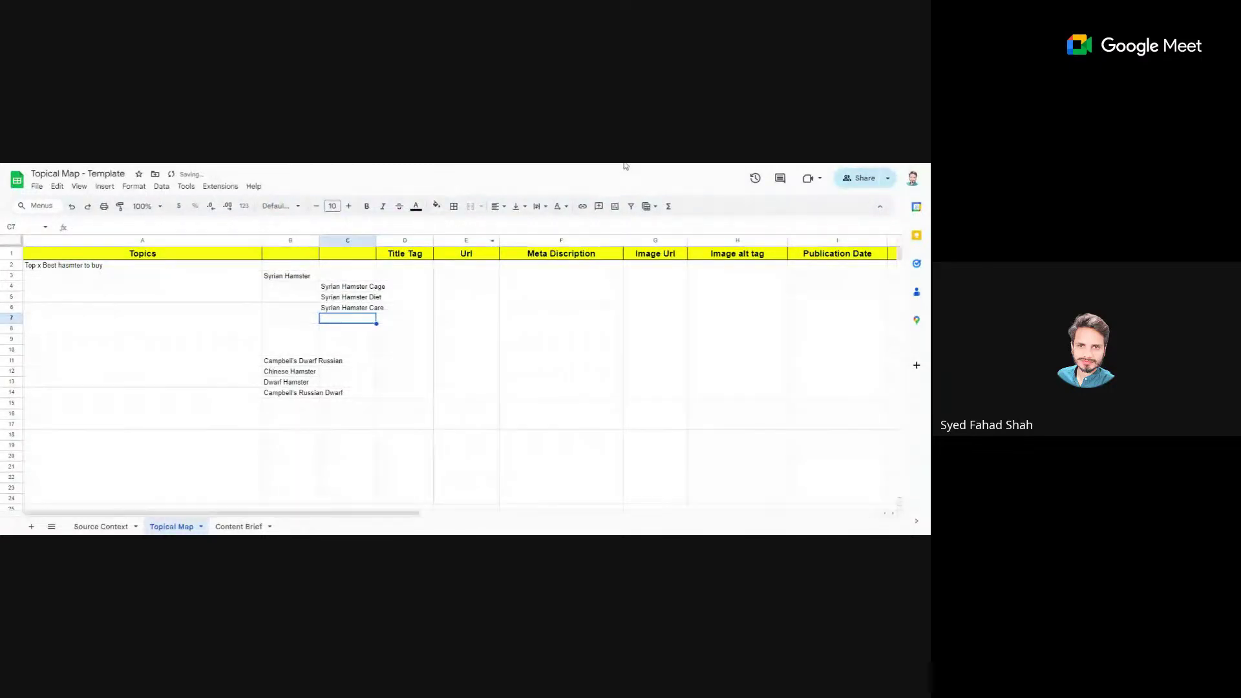
Step: Check the Google suggestions for Syrian Hamster and add "Syrian Hamster Habits" as a subtopic in C7
key("ctrl+Tab")
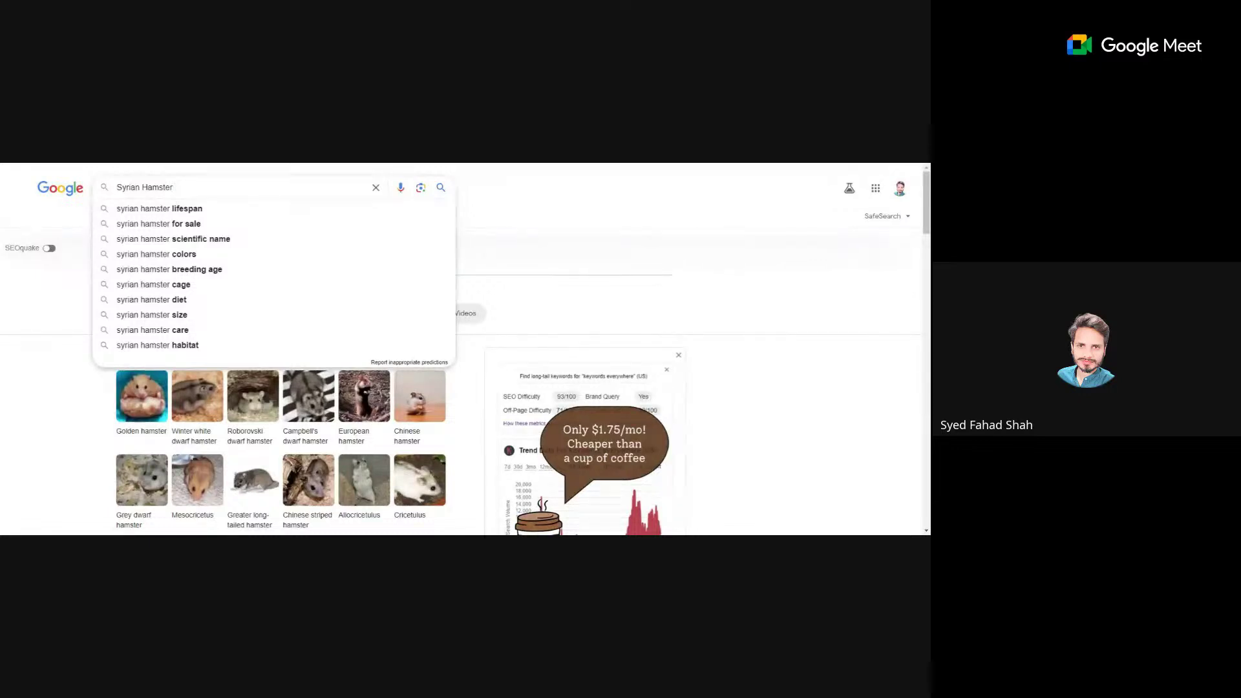
key("ctrl+Tab")
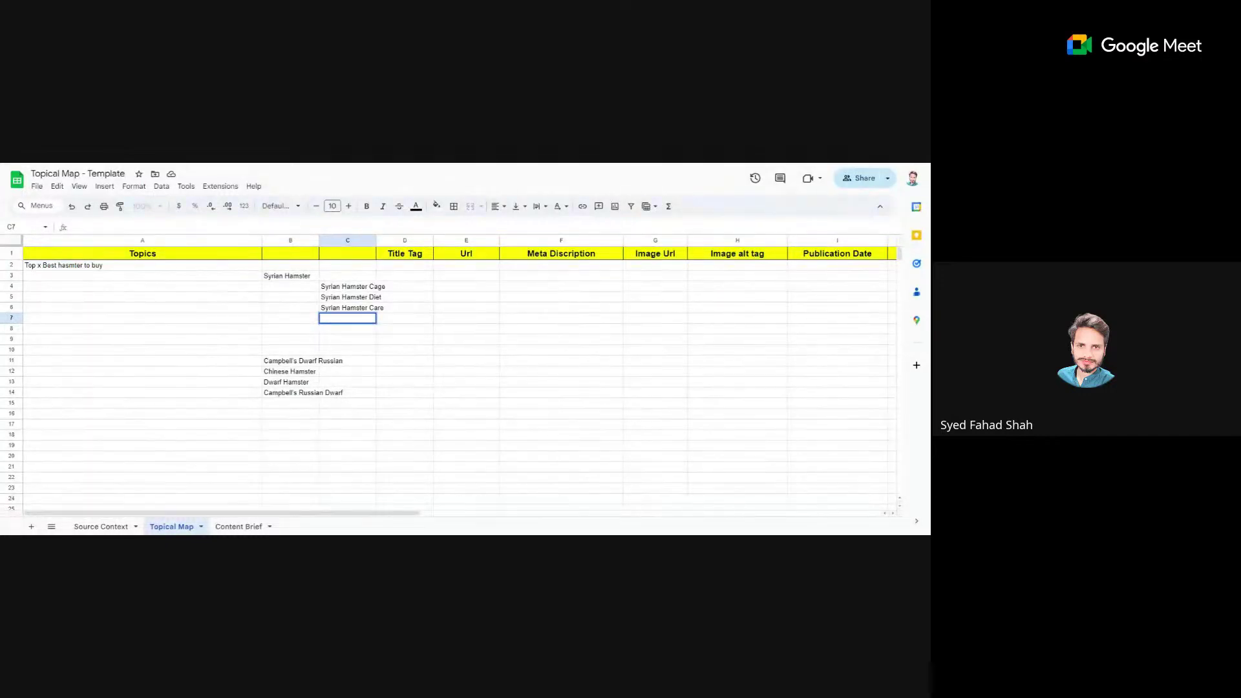
left_click(369, 350)
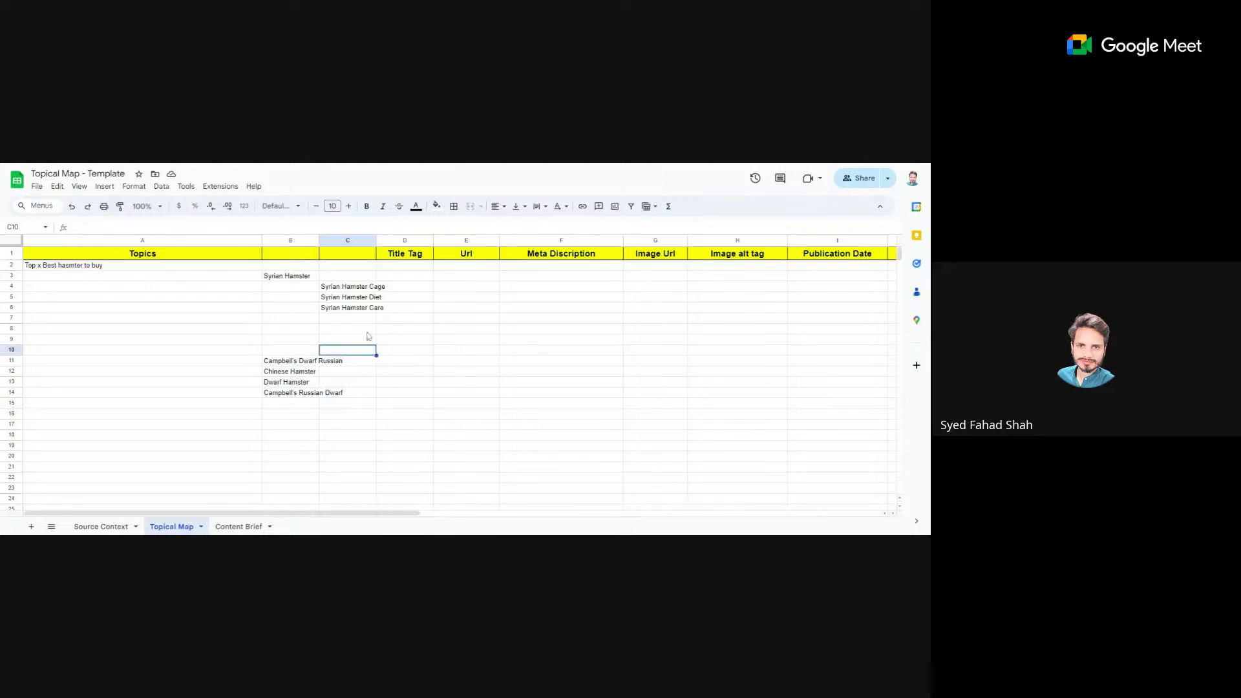
left_click(360, 318)
key("ctrl+v")
double_click(359, 322)
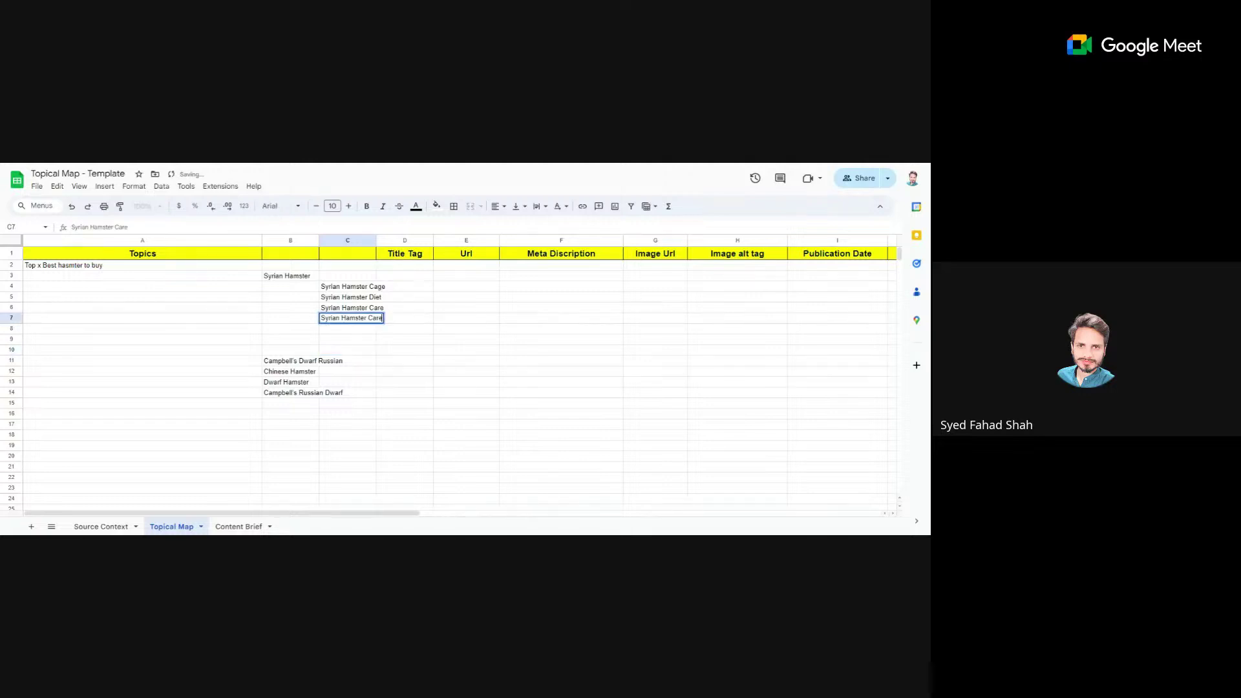
key("ctrl+shift+Left")
type("Habits")
key("Return")
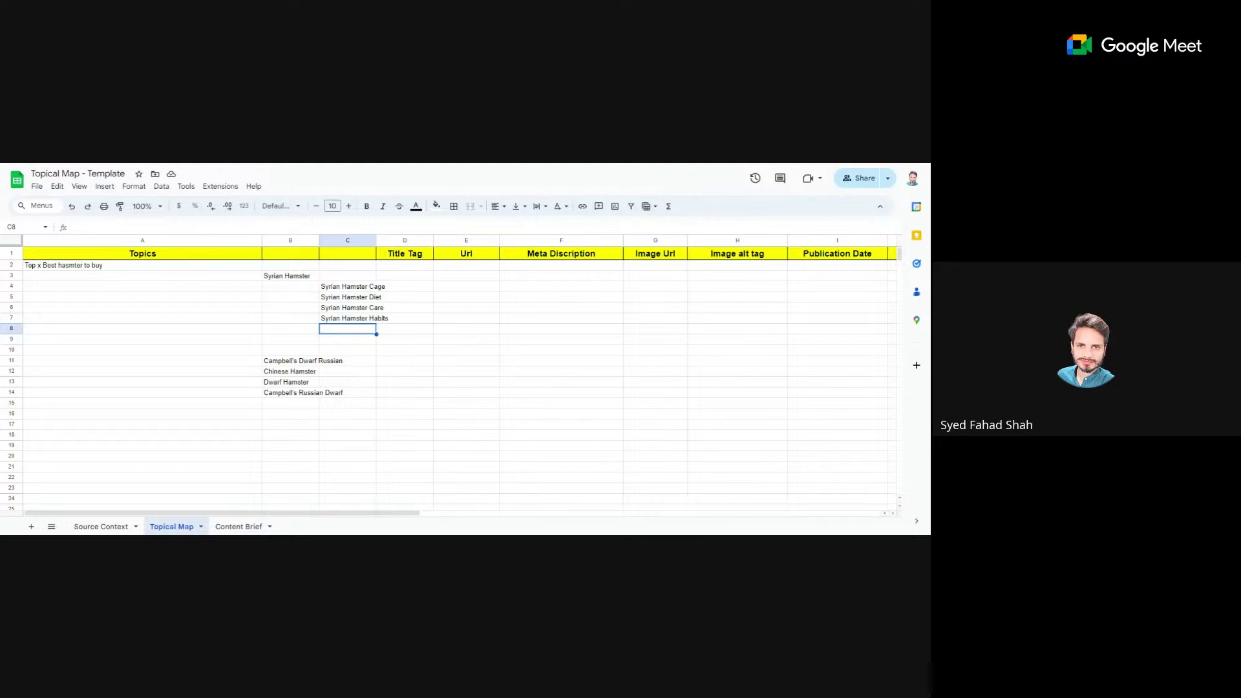
Step: Consult the Google suggestions again and add "Syrian Hamster Size" as a subtopic in C8
key("ctrl+Tab")
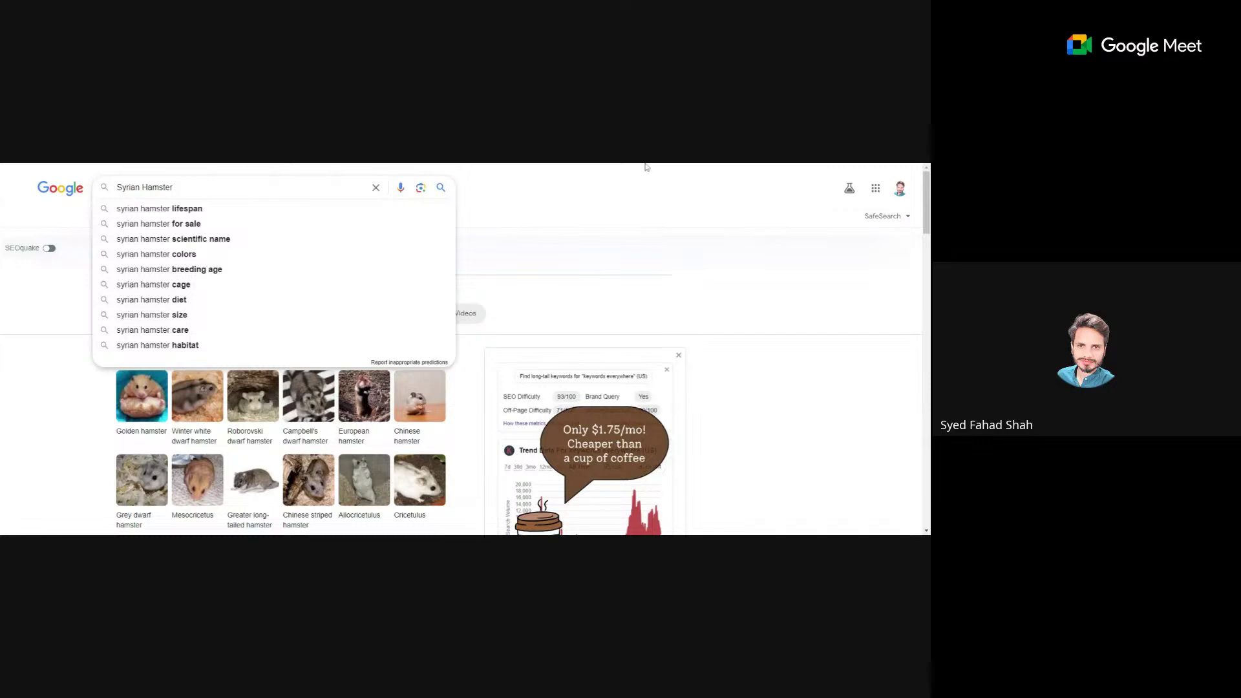
key("ctrl+Tab")
key("ctrl+v")
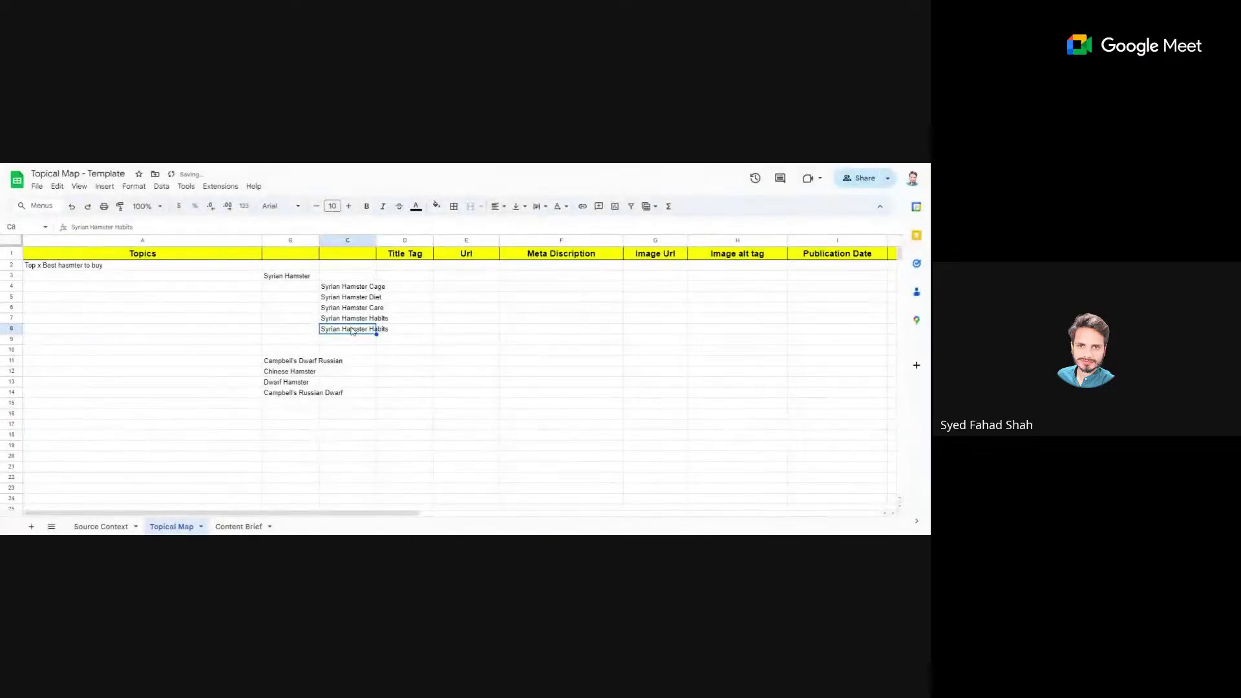
double_click(371, 329)
double_click(377, 329)
type("Size")
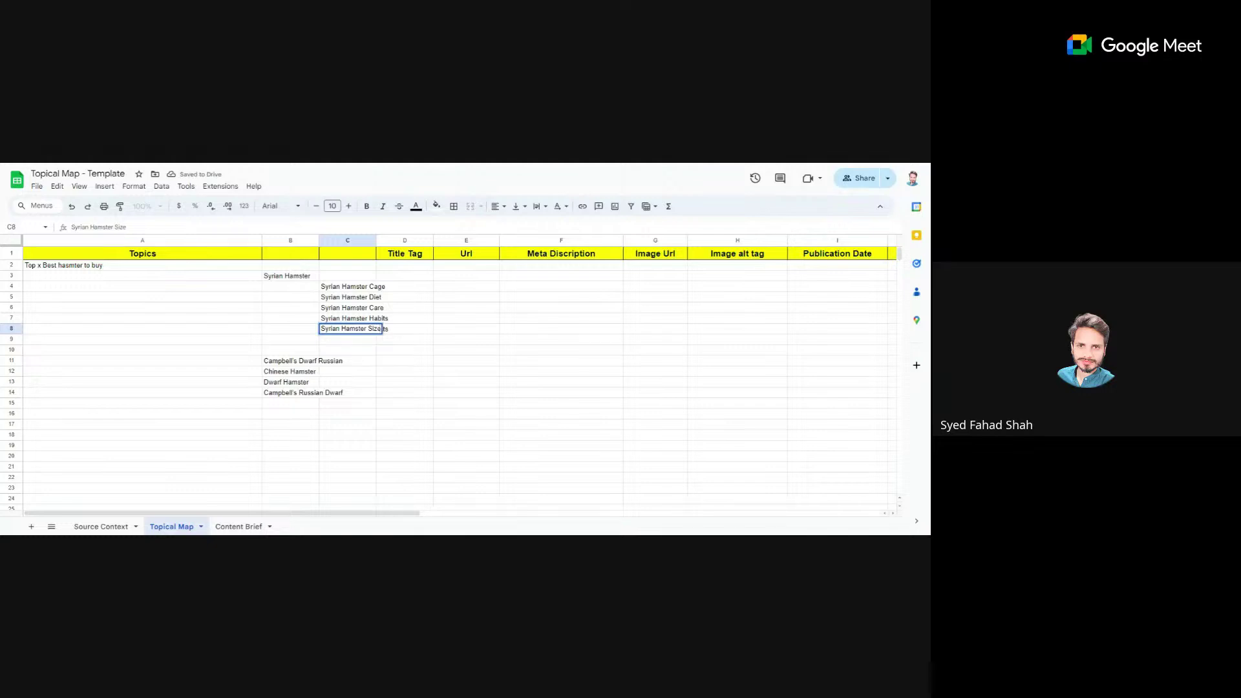
Step: Highlight the phrase "Syrian Hamster" inside C4 to examine the wording shared by the subtopics
double_click(352, 286)
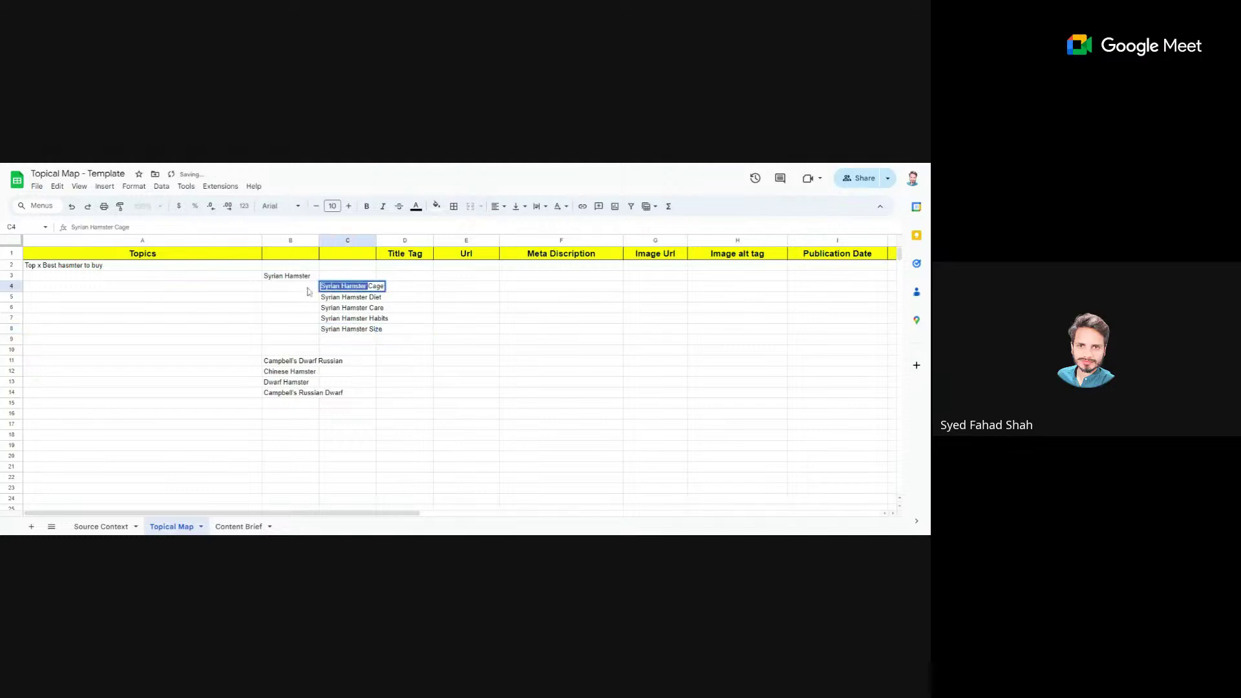
left_click(423, 292)
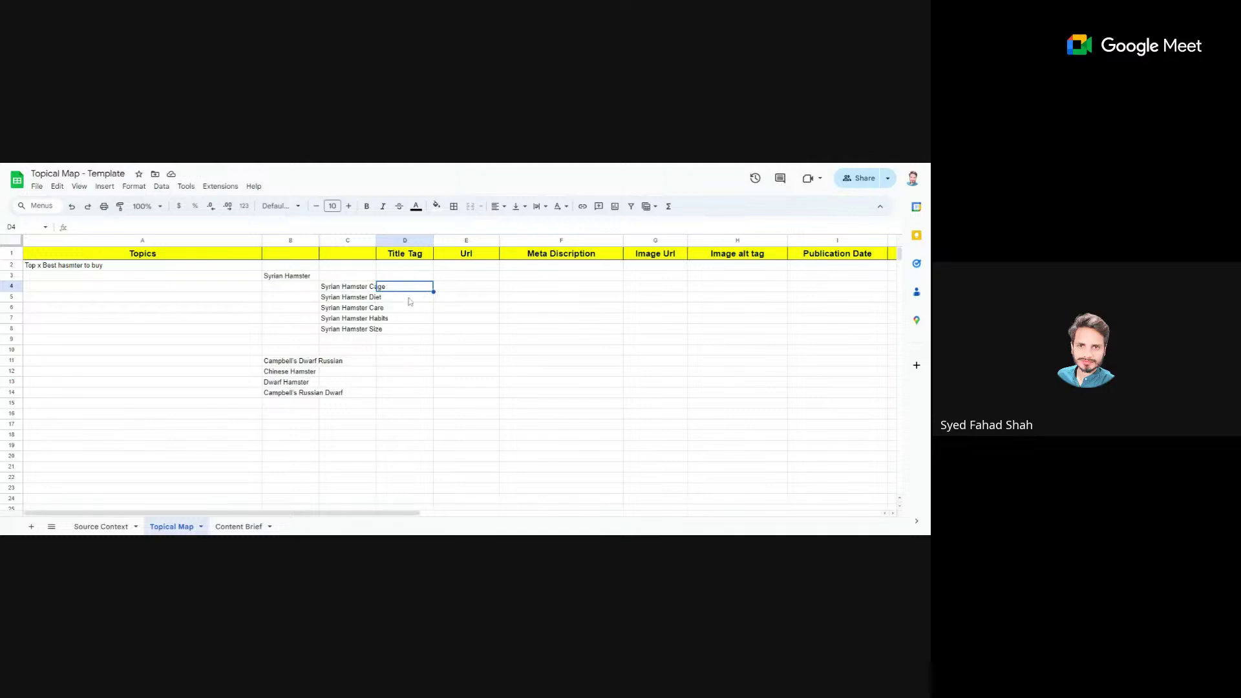
double_click(354, 291)
left_click_drag(321, 286, 366, 286)
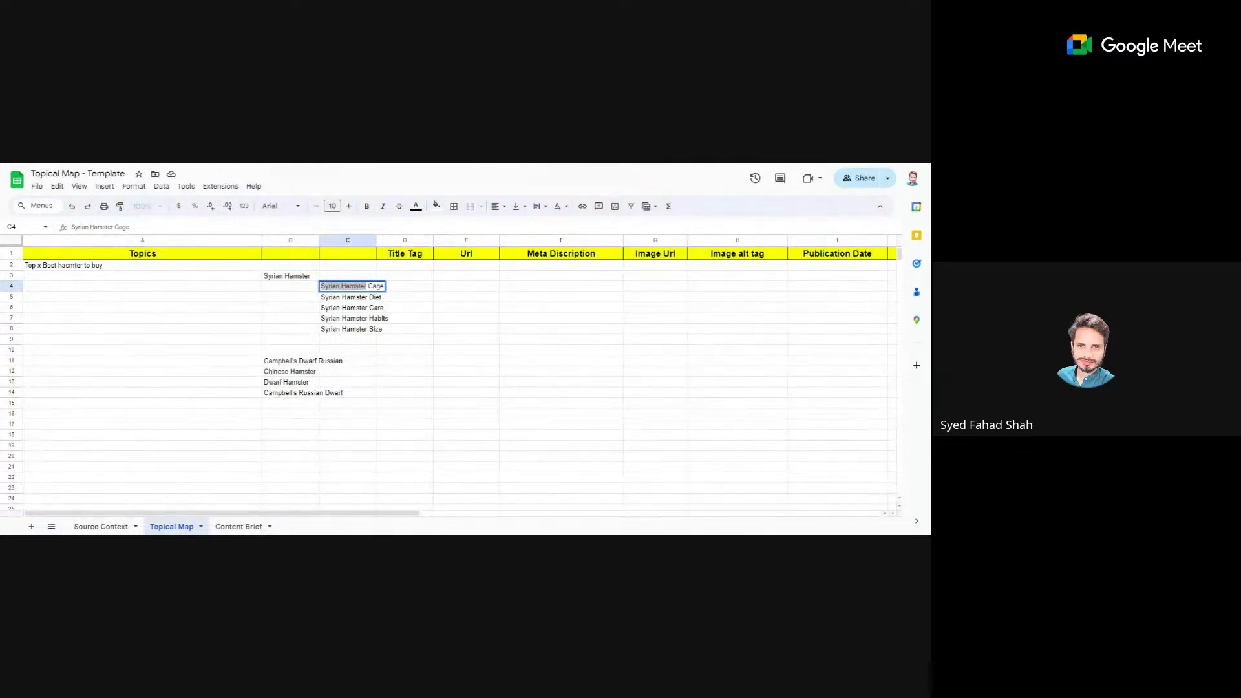
Step: Search Google for "syrian hamster", look through the results and prefix the query with * to examine the wildcard suggestions
key("ctrl+Tab")
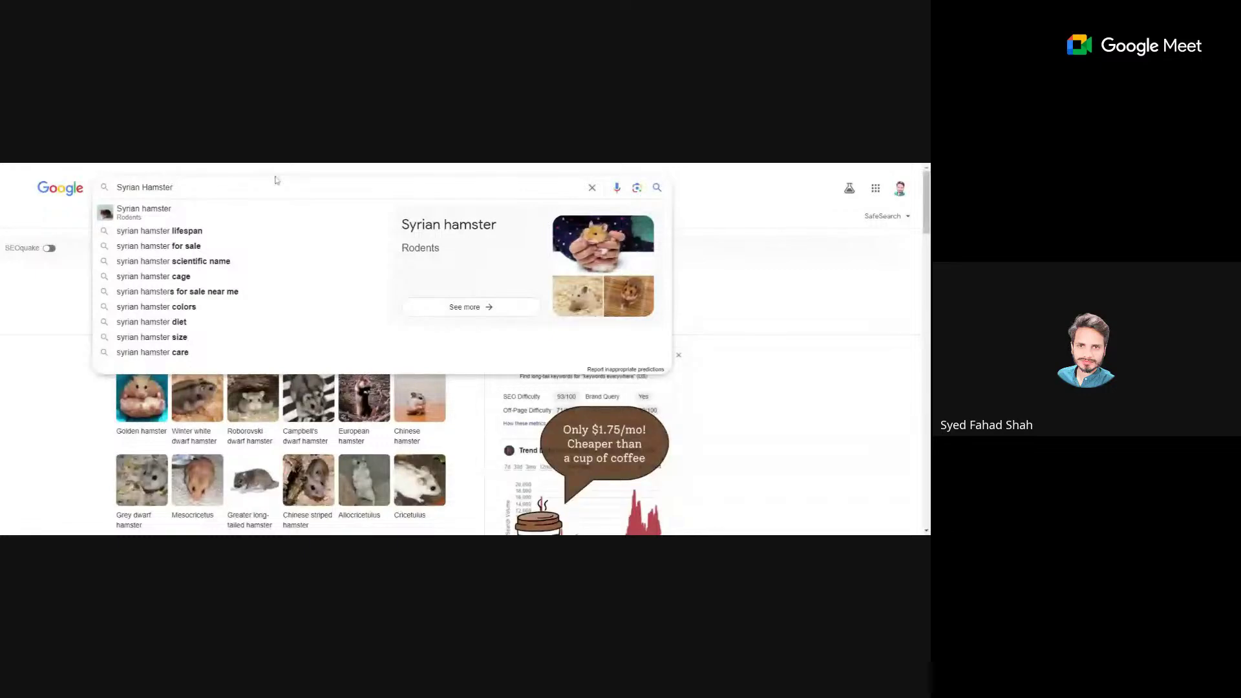
left_click(214, 212)
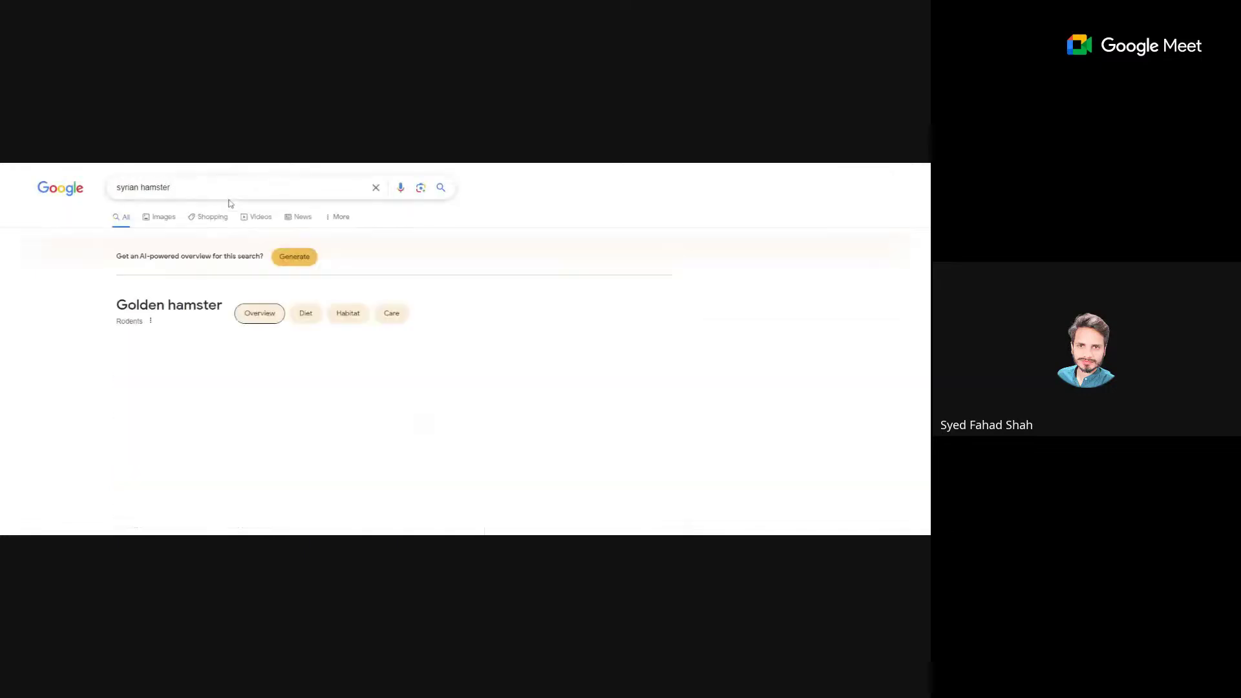
scroll(249, 326, "down", 5)
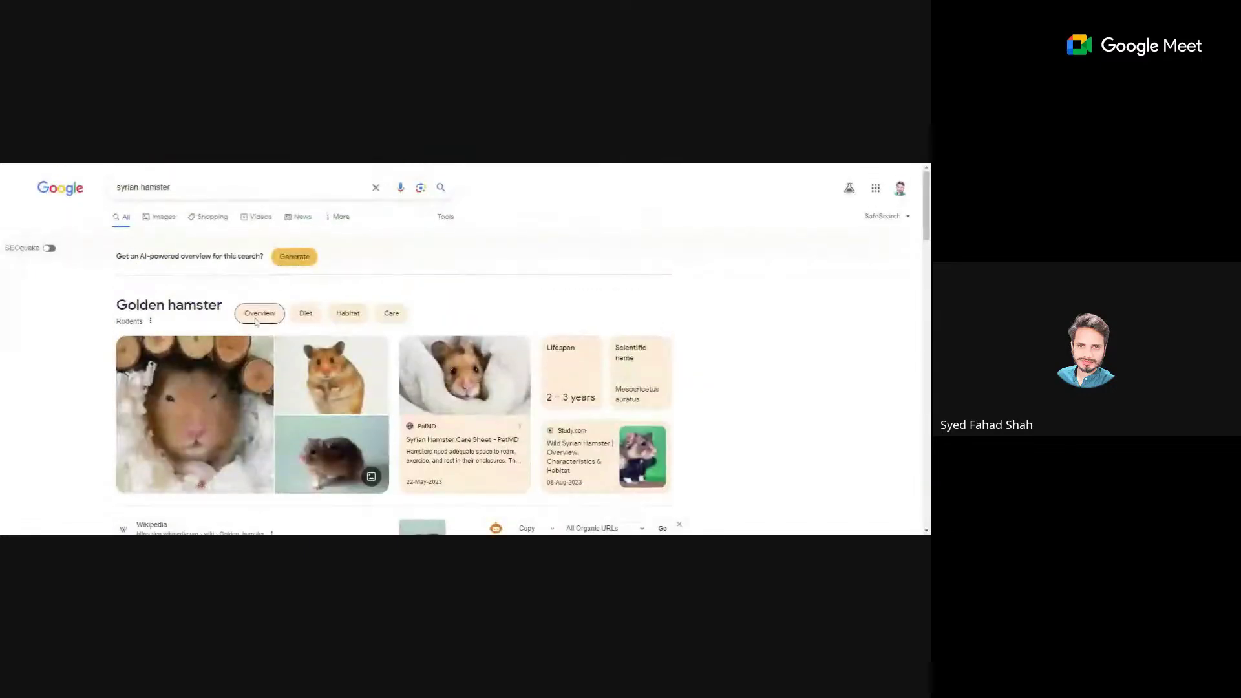
scroll(252, 328, "down", 10)
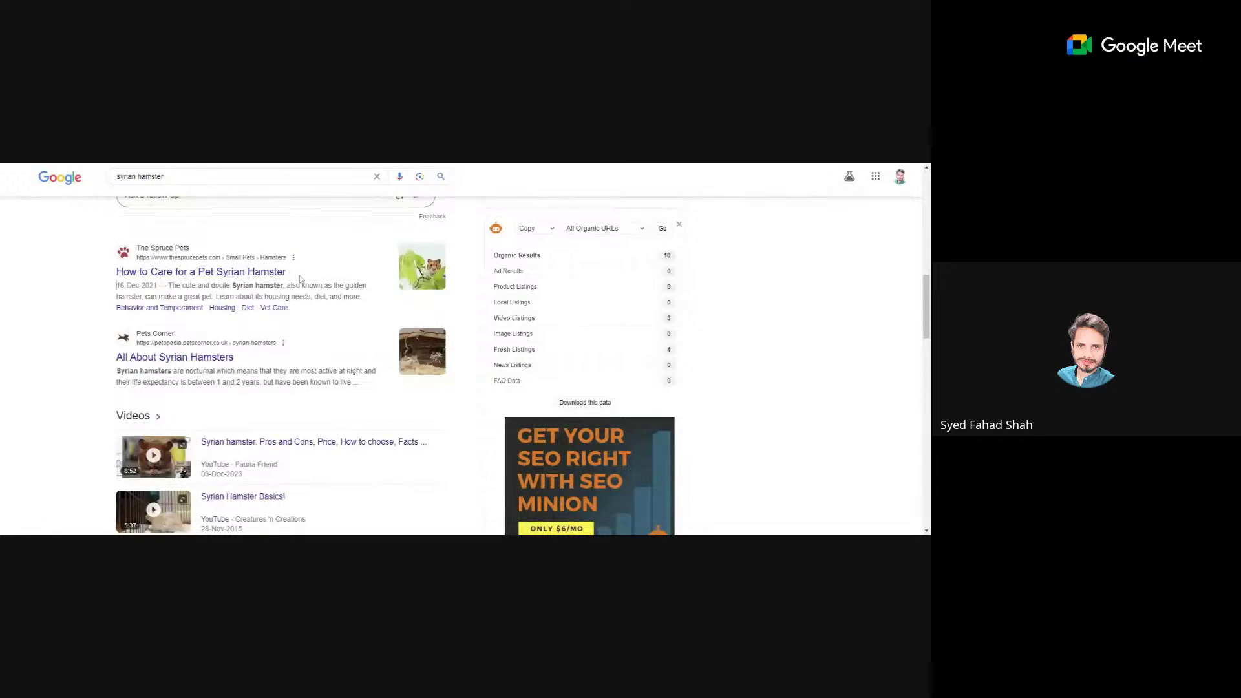
scroll(327, 369, "up", 1)
scroll(328, 369, "up", 10)
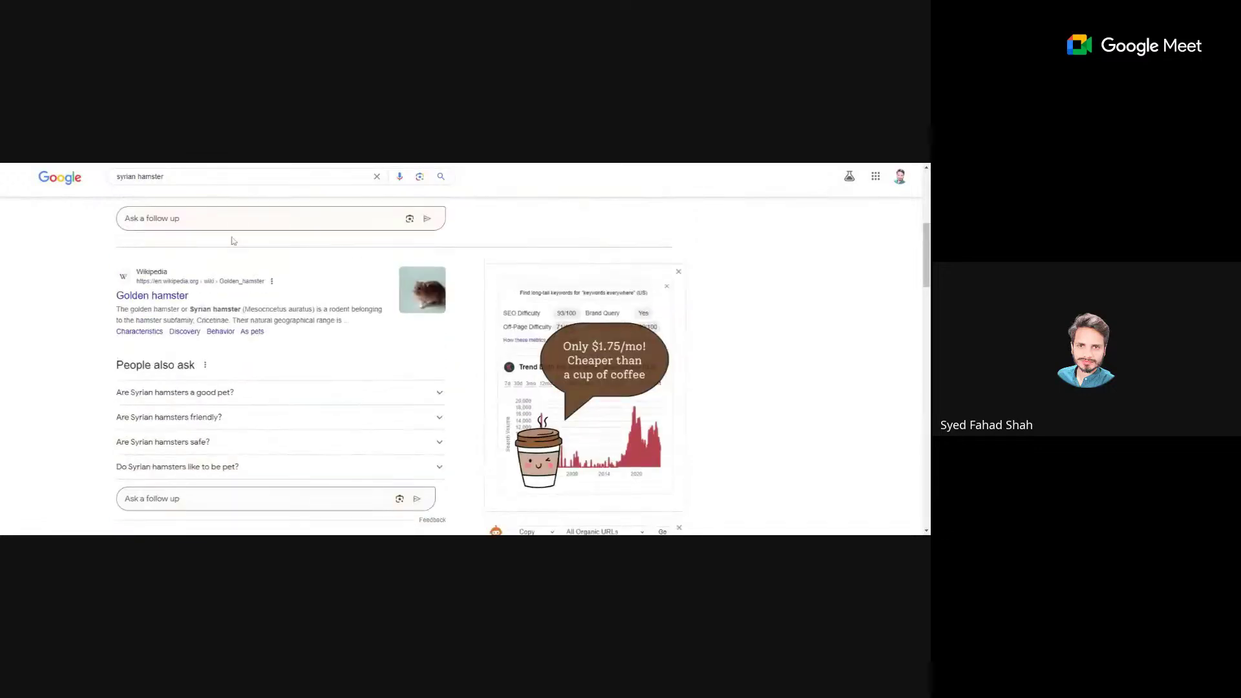
left_click(119, 187)
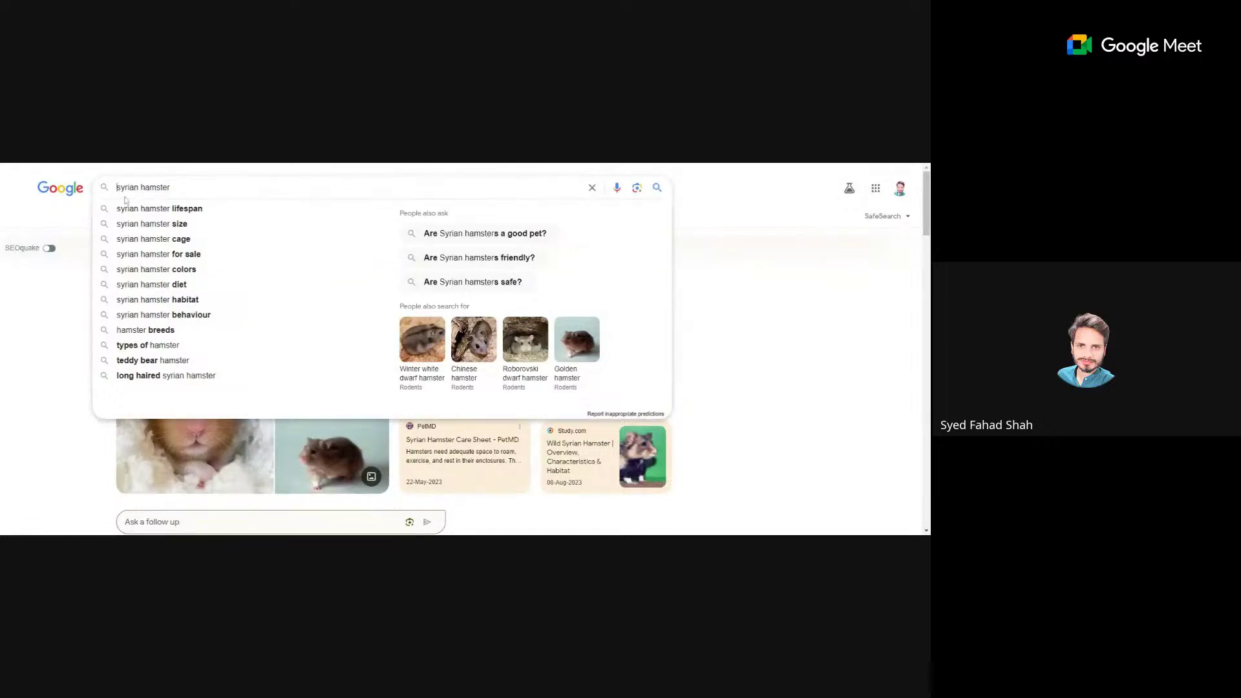
type("*")
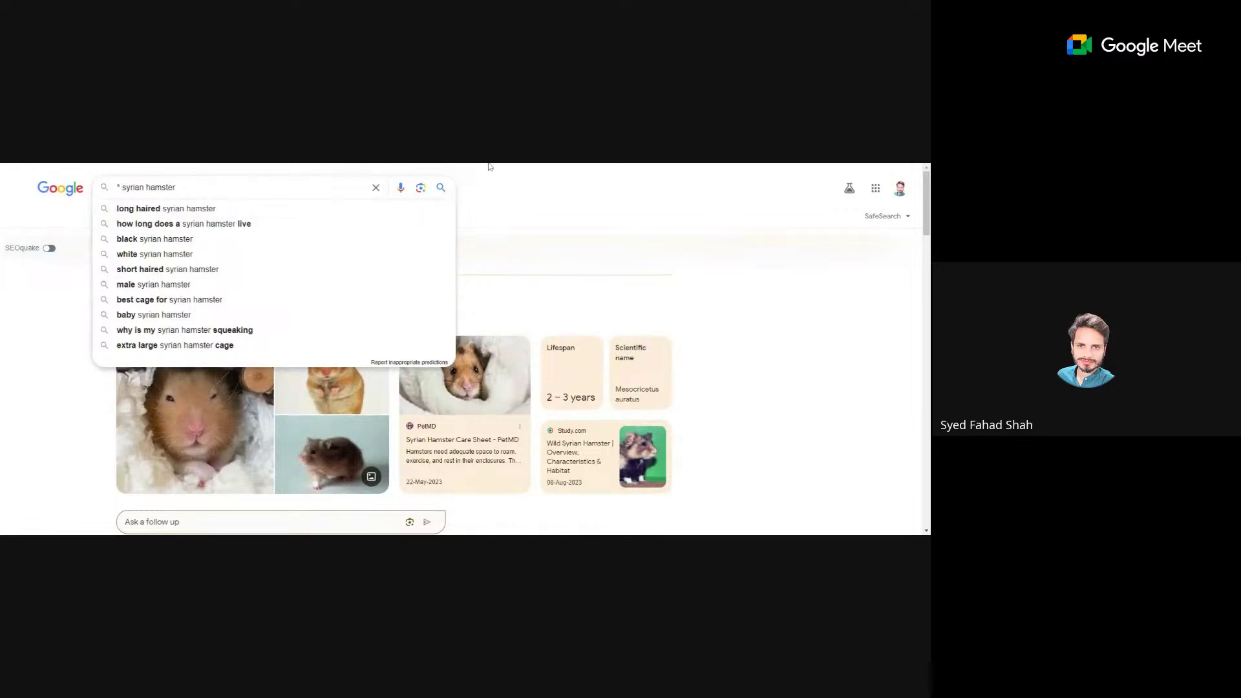
Step: Return to the Topical Map sheet and insert one empty row above Syrian Hamster Diet
key("ctrl+Tab")
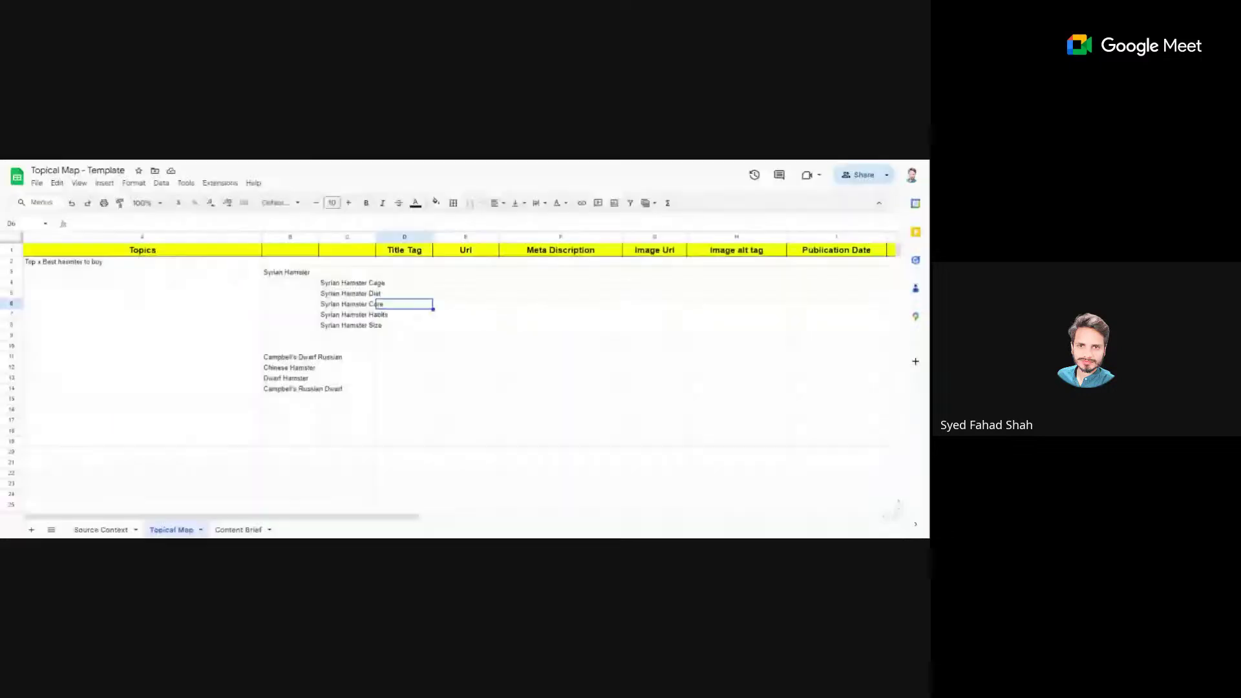
left_click(377, 299)
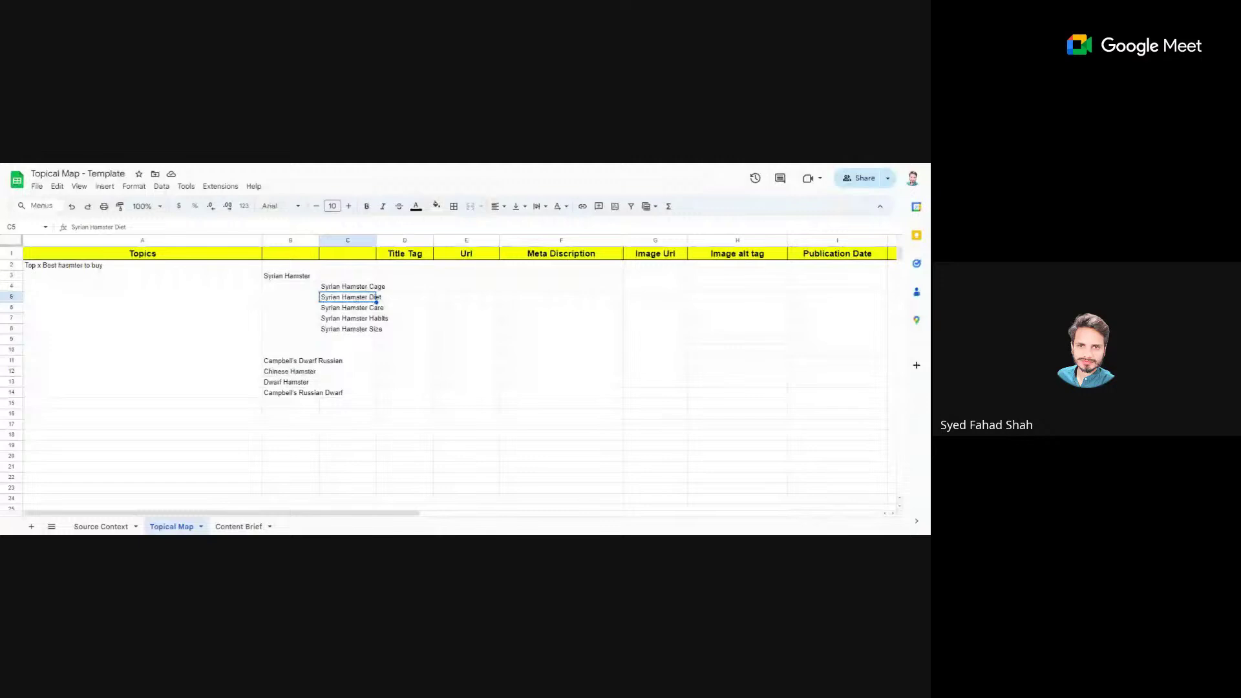
left_click(11, 297)
right_click(11, 297)
left_click(67, 353)
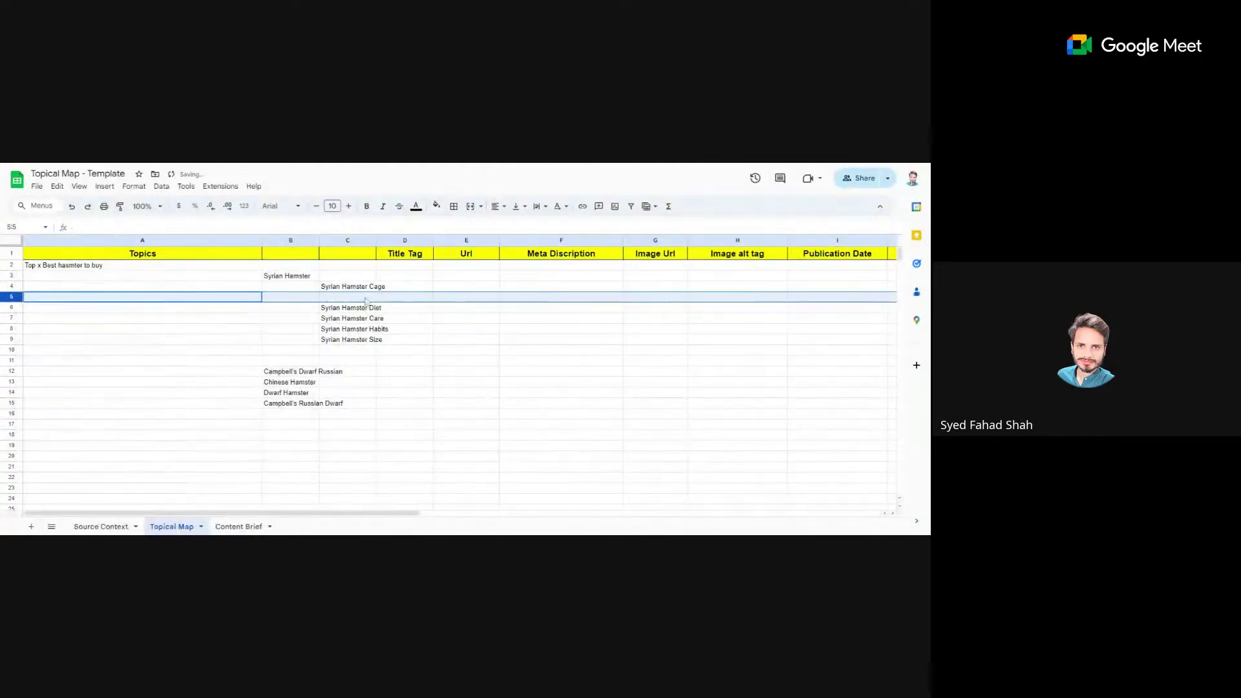
Step: Enter the subtopic "How long does a syrian hamster live?" in C5
left_click(368, 290)
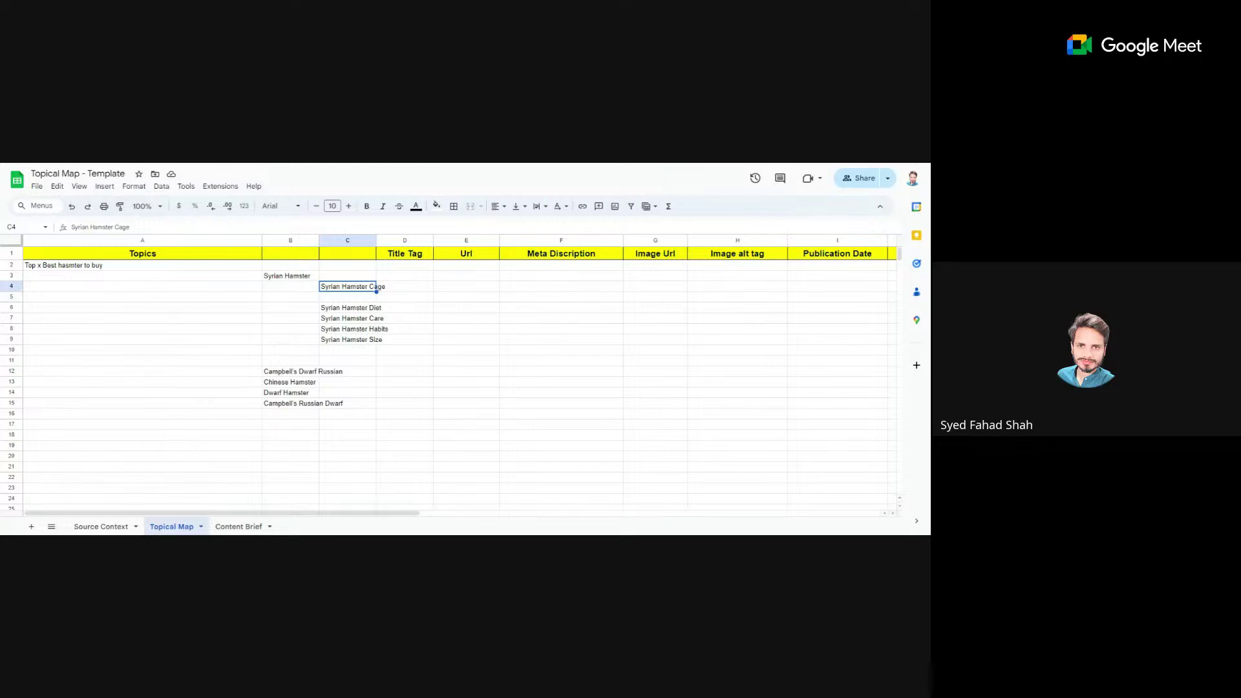
left_click(344, 300)
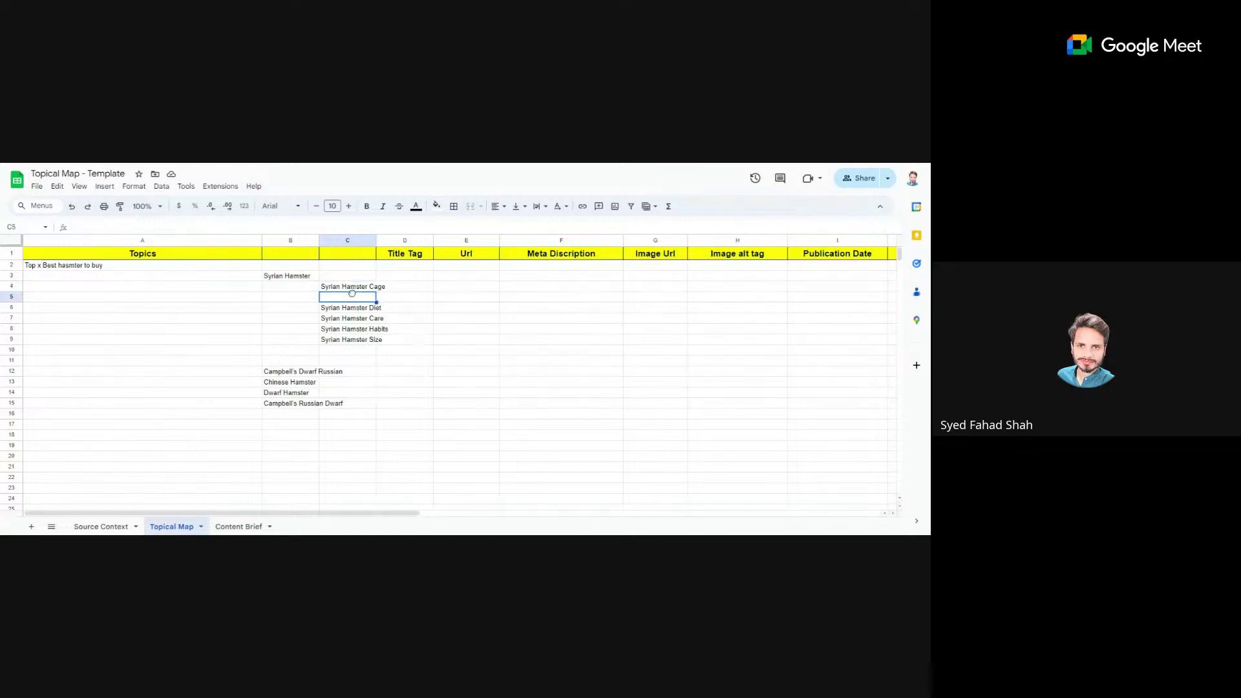
type("How ")
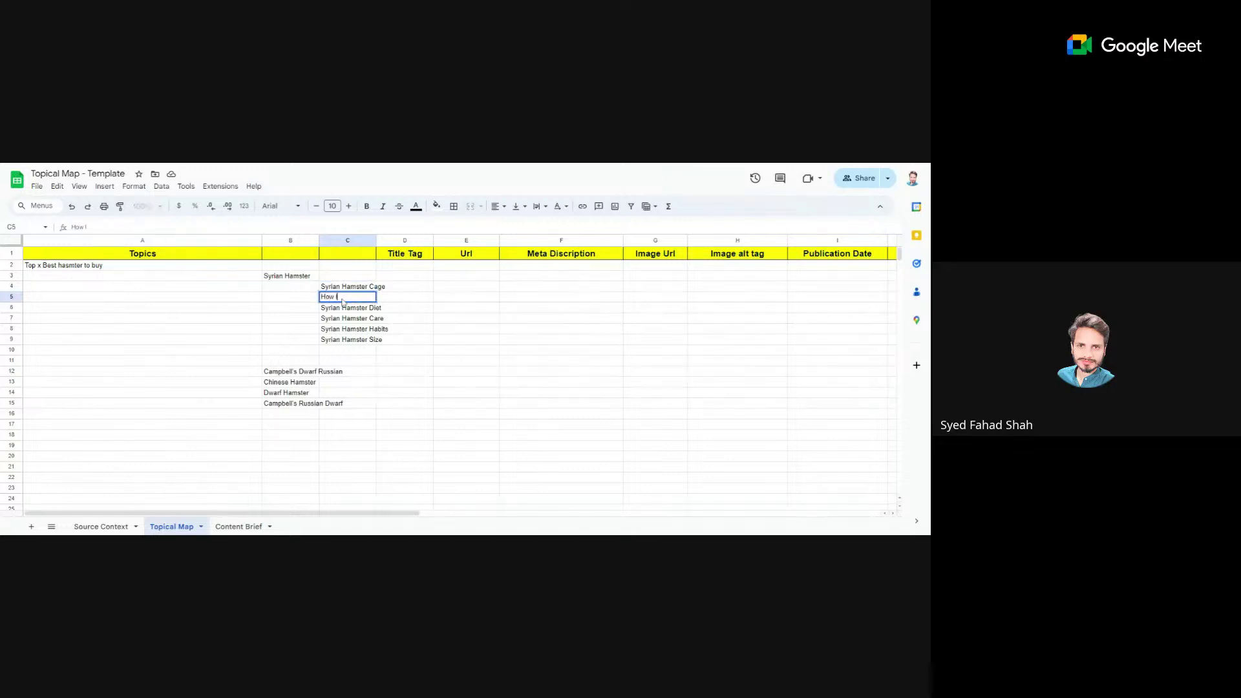
type("long does a syrian hamster")
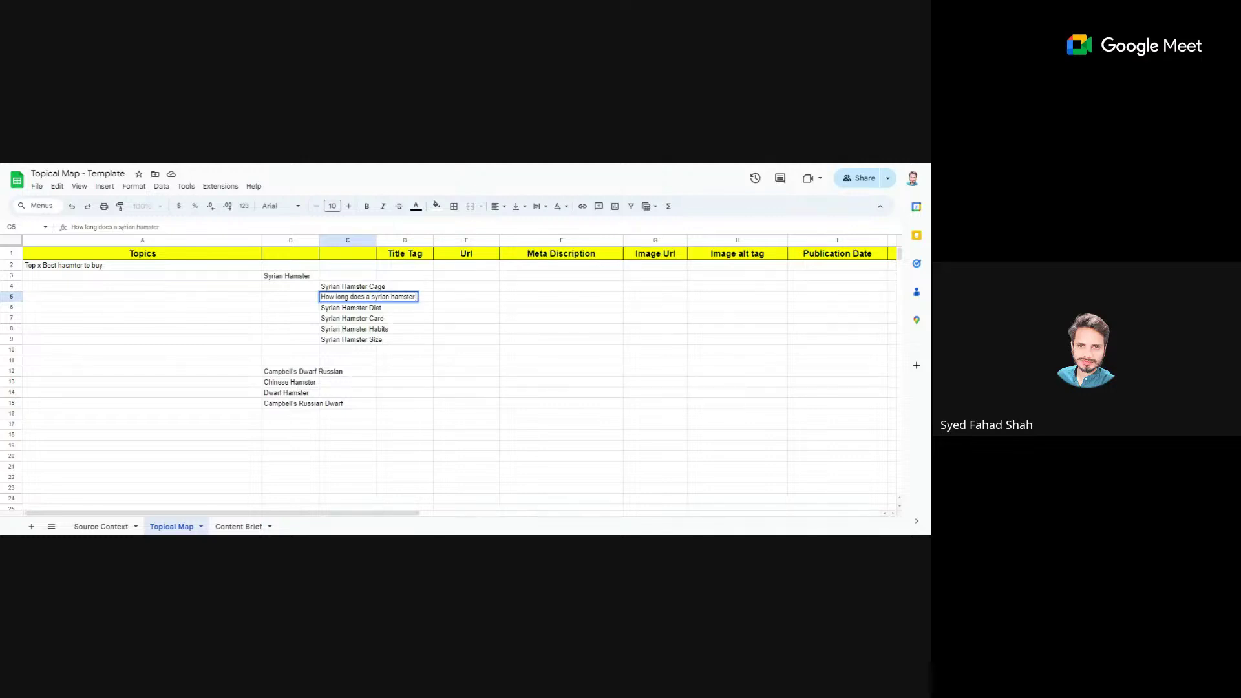
type(" live?")
key("Return")
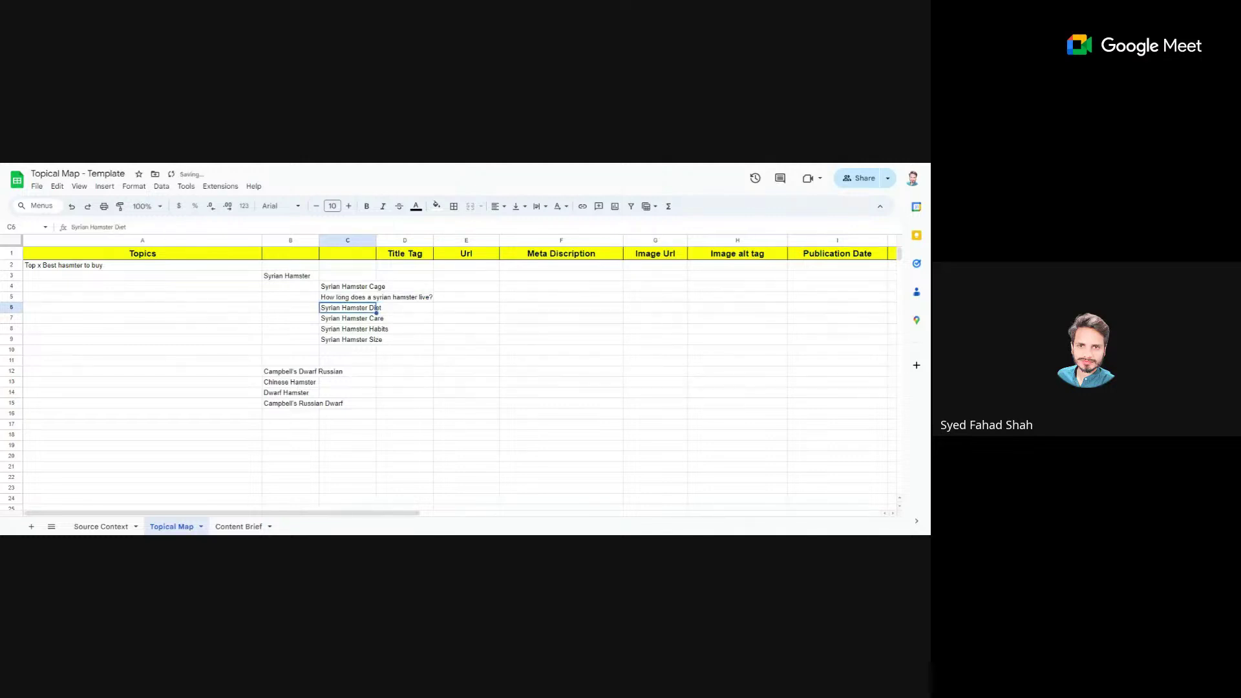
Step: Replace the cage subtopic in C4 with "Choosing the Best Cage for Your Syrian Hamster"
key("Up")
key("Up")
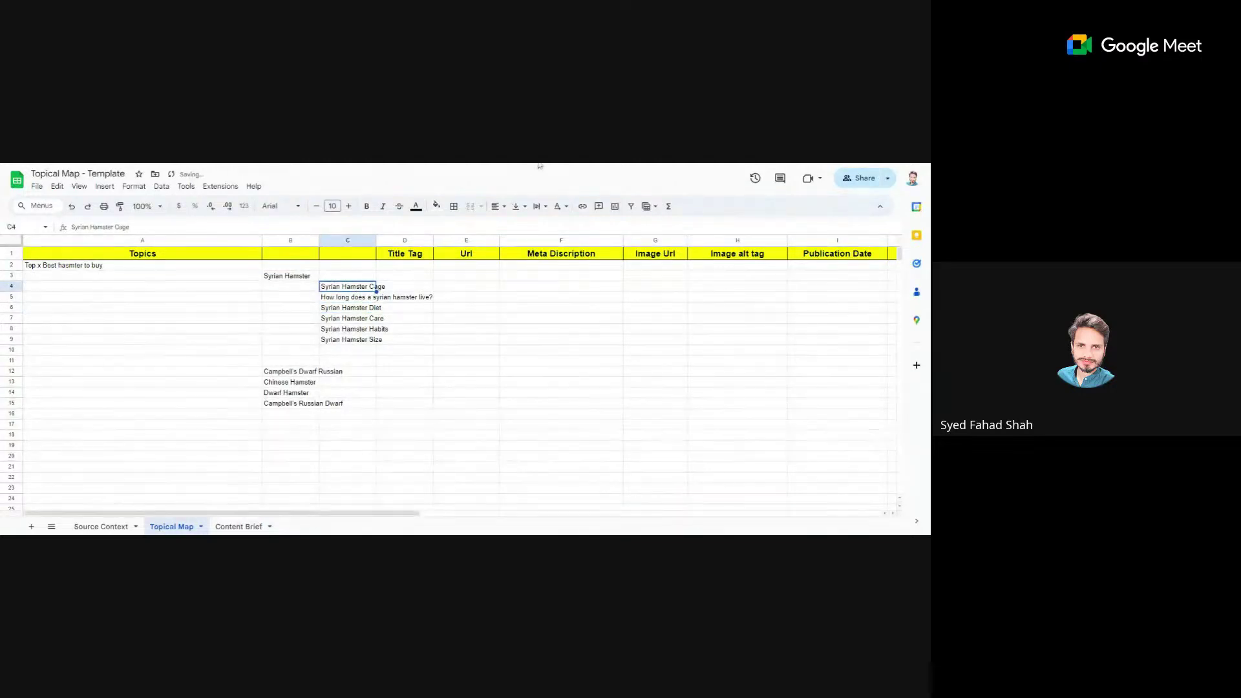
key("ctrl+c")
double_click(371, 286)
key("ctrl+a")
key("ctrl+v")
key("Return")
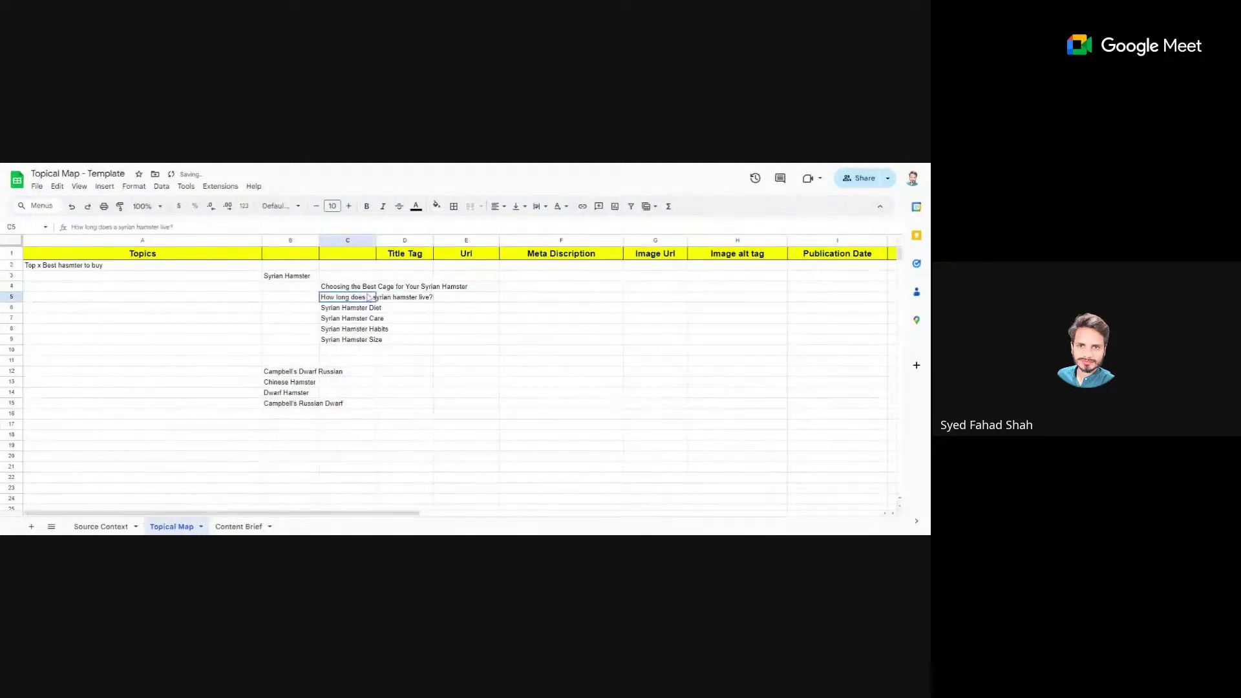
Step: Review how the subtopics in C4:C6 relate to their parent topic Syrian Hamster in B3
left_click(349, 309)
left_click(369, 288)
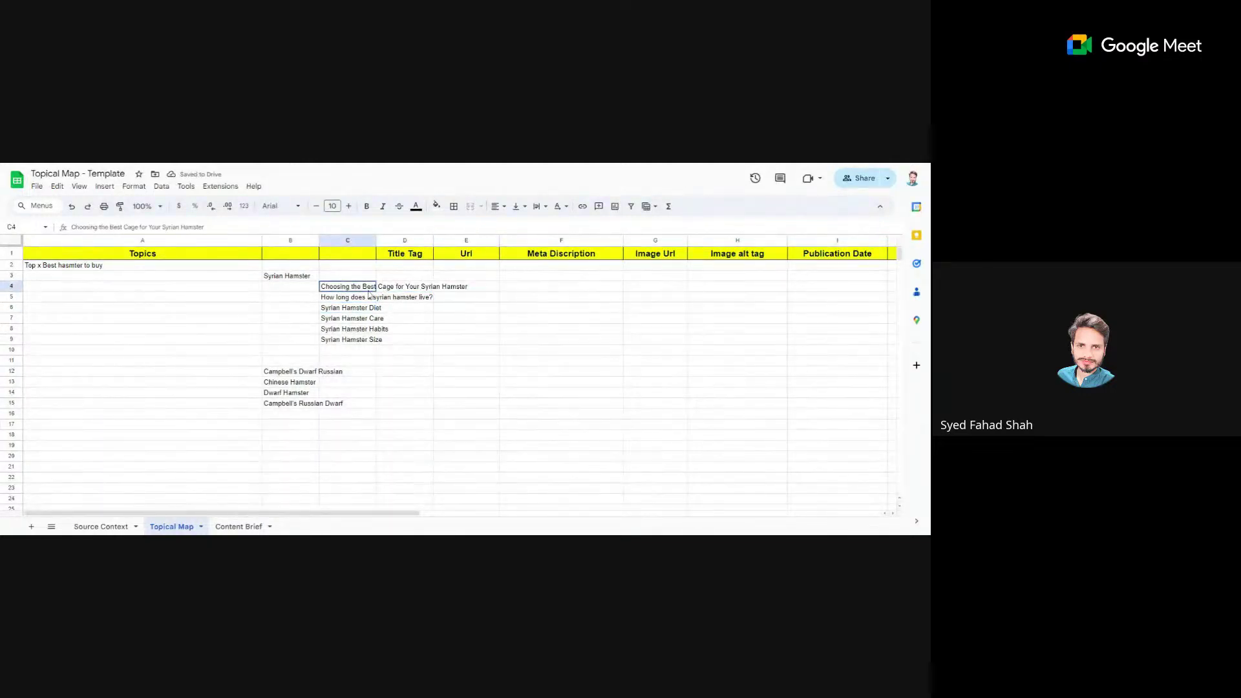
left_click(302, 277)
left_click(356, 290)
left_click(299, 279)
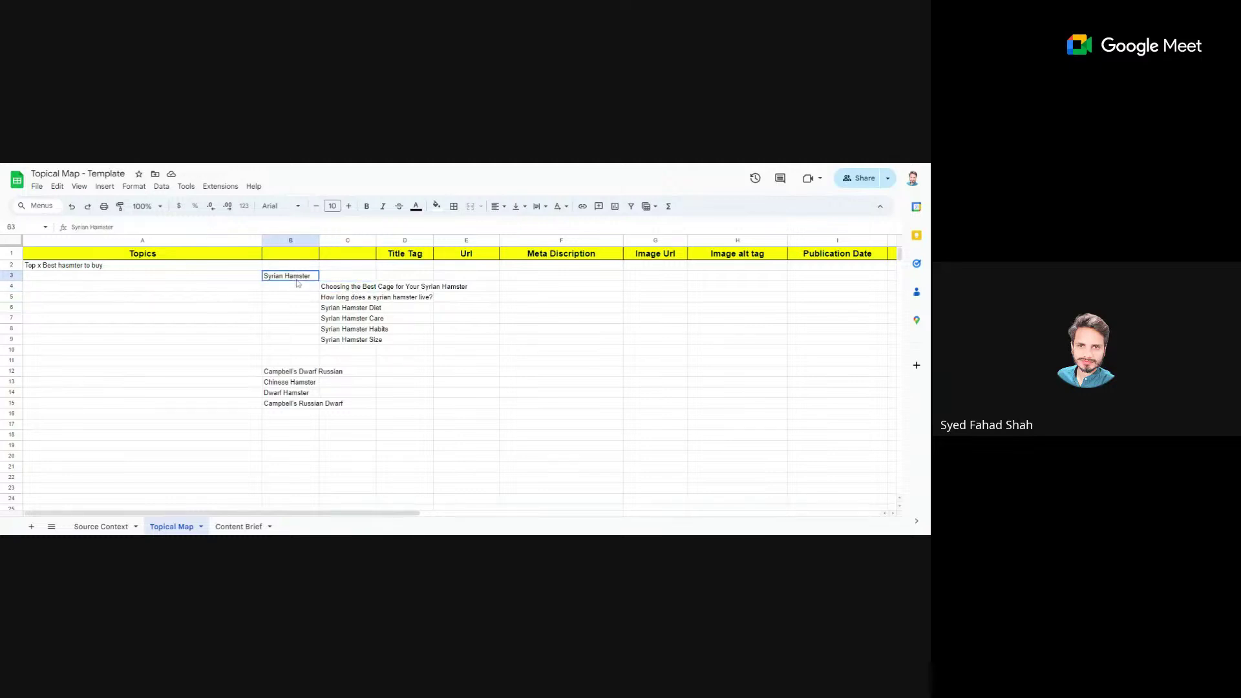
left_click(329, 288)
left_click(308, 280)
left_click(341, 303)
left_click(309, 279)
left_click(361, 288)
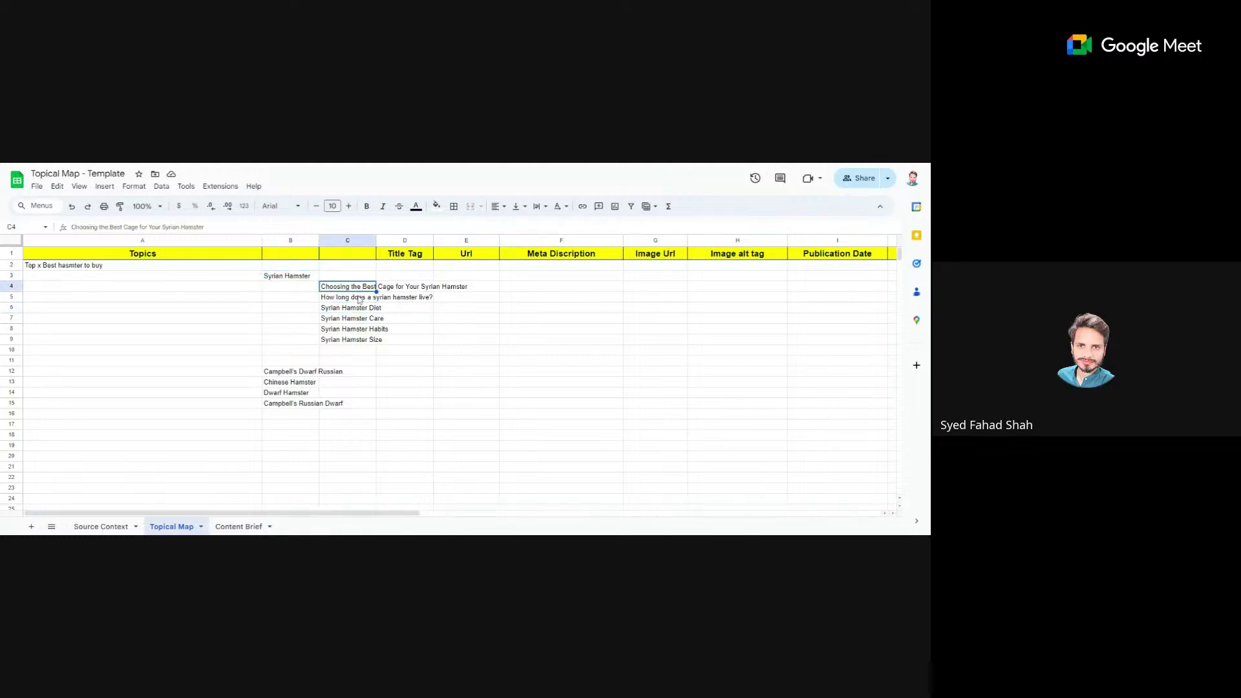
left_click(301, 279)
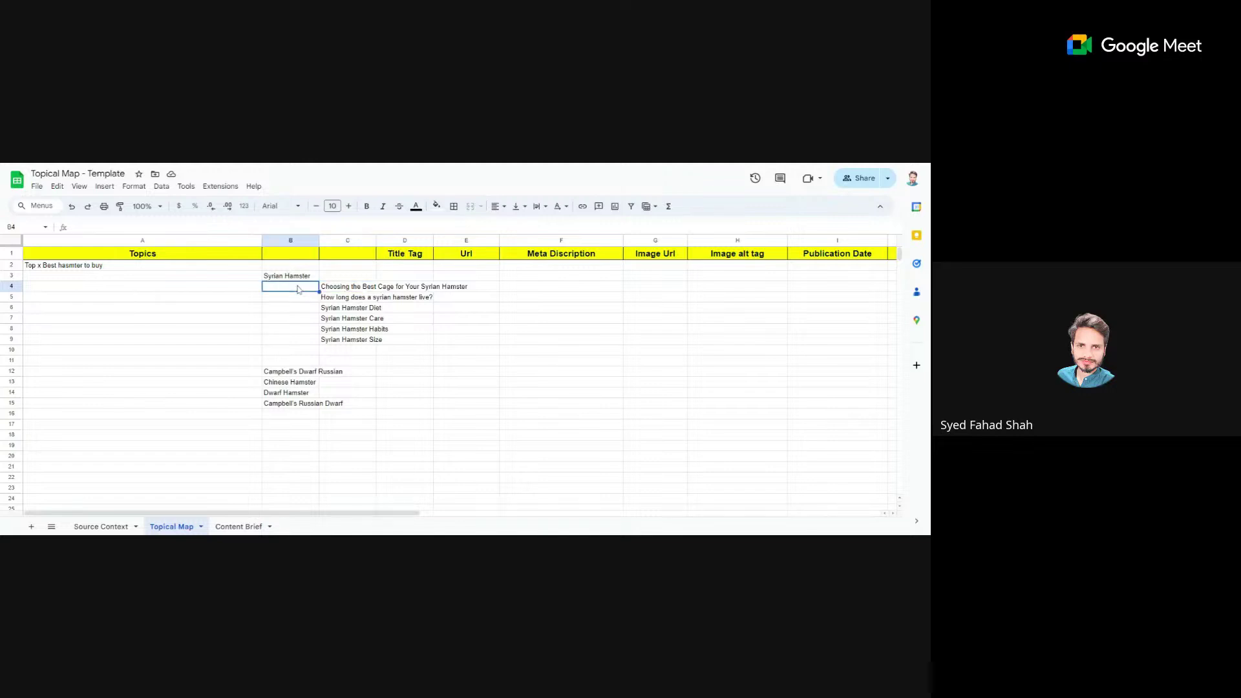
Step: Compare the cage subtopic in C4 with the lifespan subtopic in C5
left_click(339, 288)
left_click(338, 296)
left_click(336, 288)
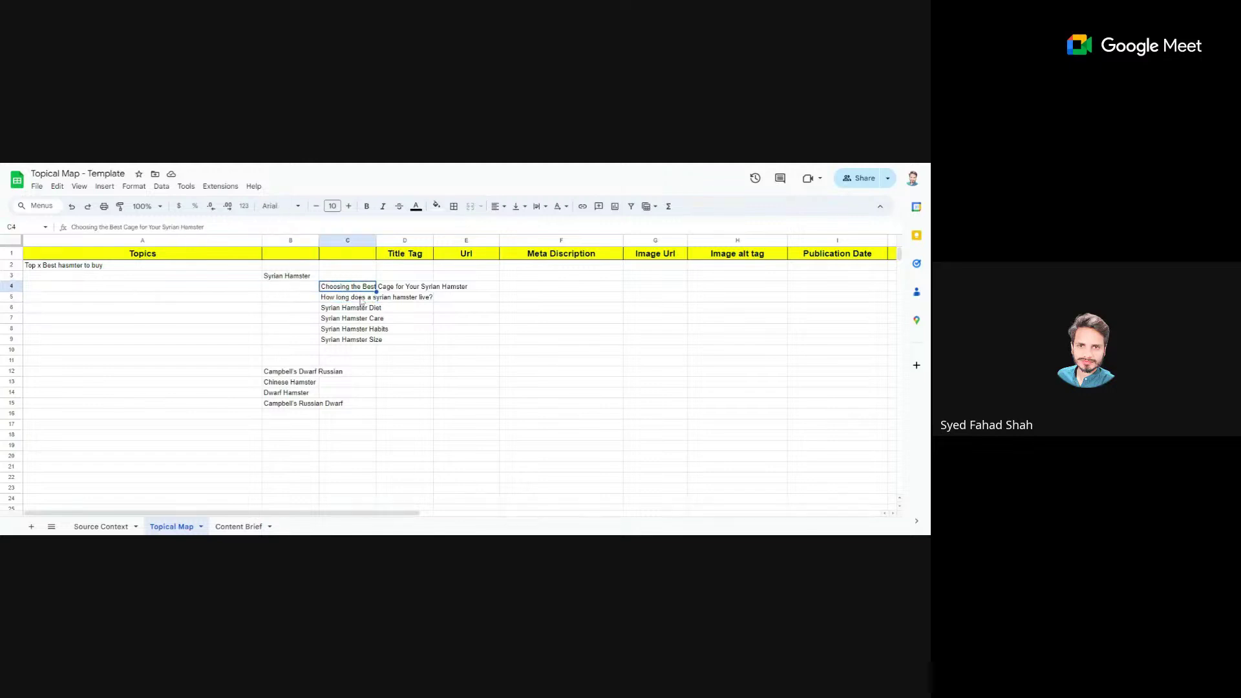
left_click(362, 296)
left_click(361, 290)
left_click(372, 300)
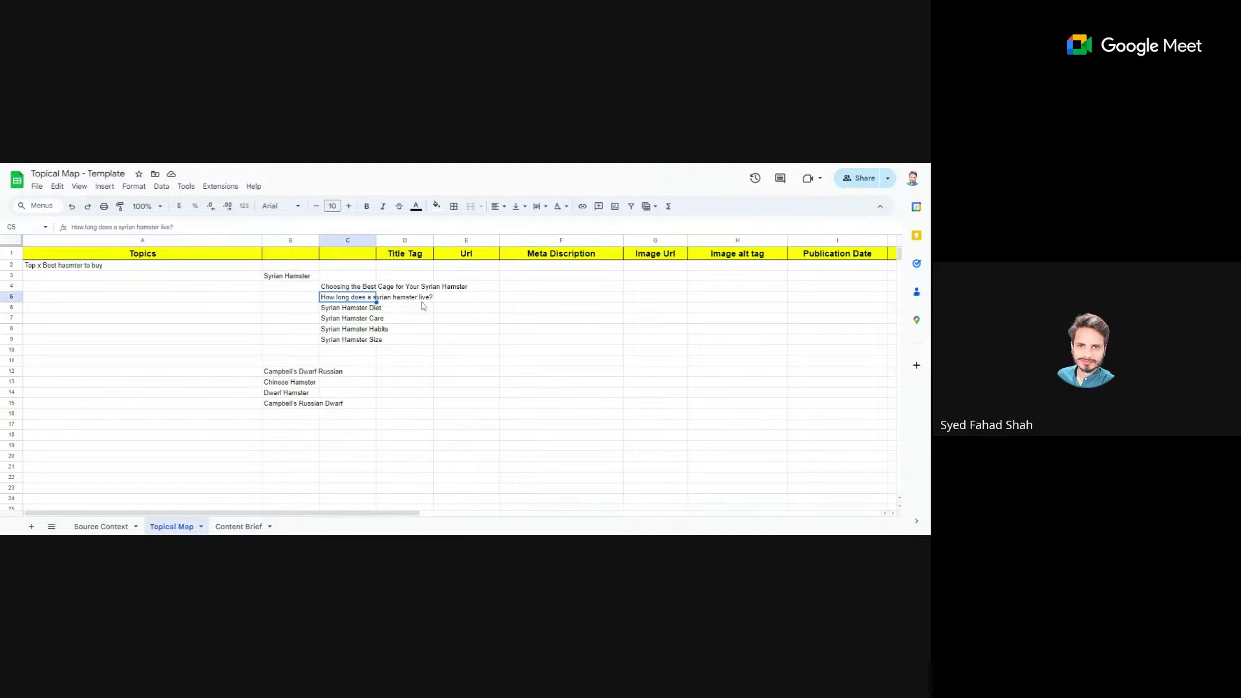
Step: Trace the hierarchy from the main topic in A2 through Syrian Hamster in B3 to the subtopics in C4 and C5
left_click(155, 269)
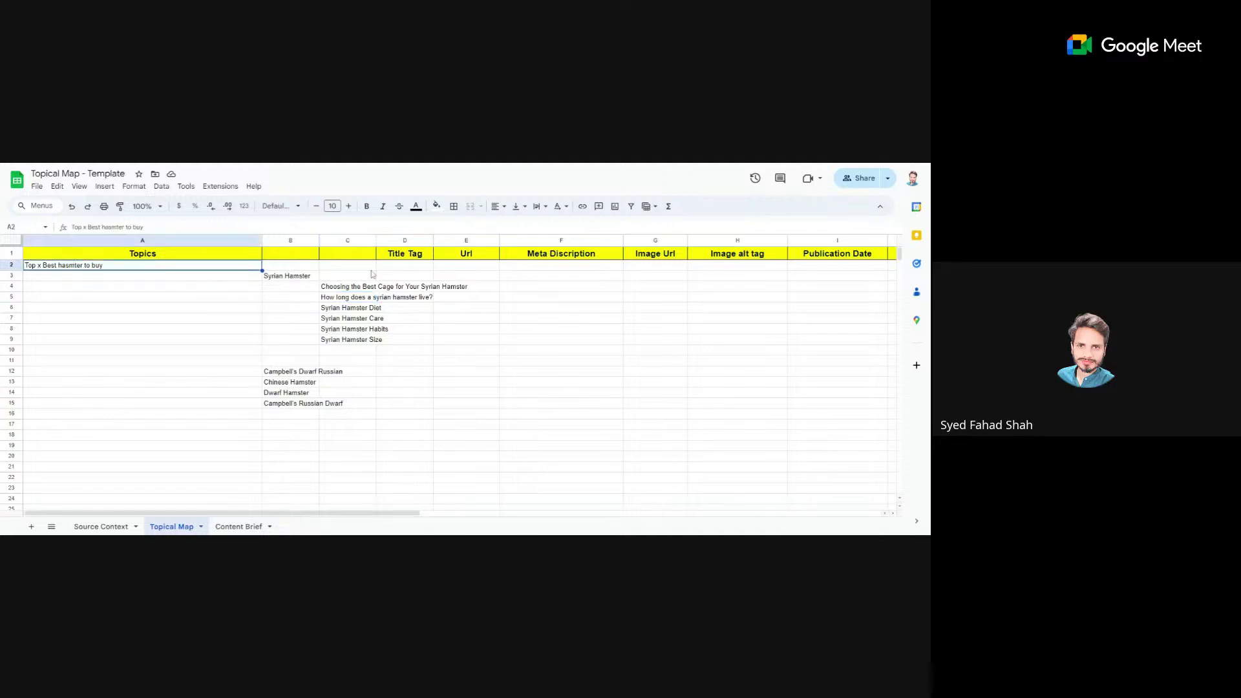
left_click(305, 279)
left_click(357, 289)
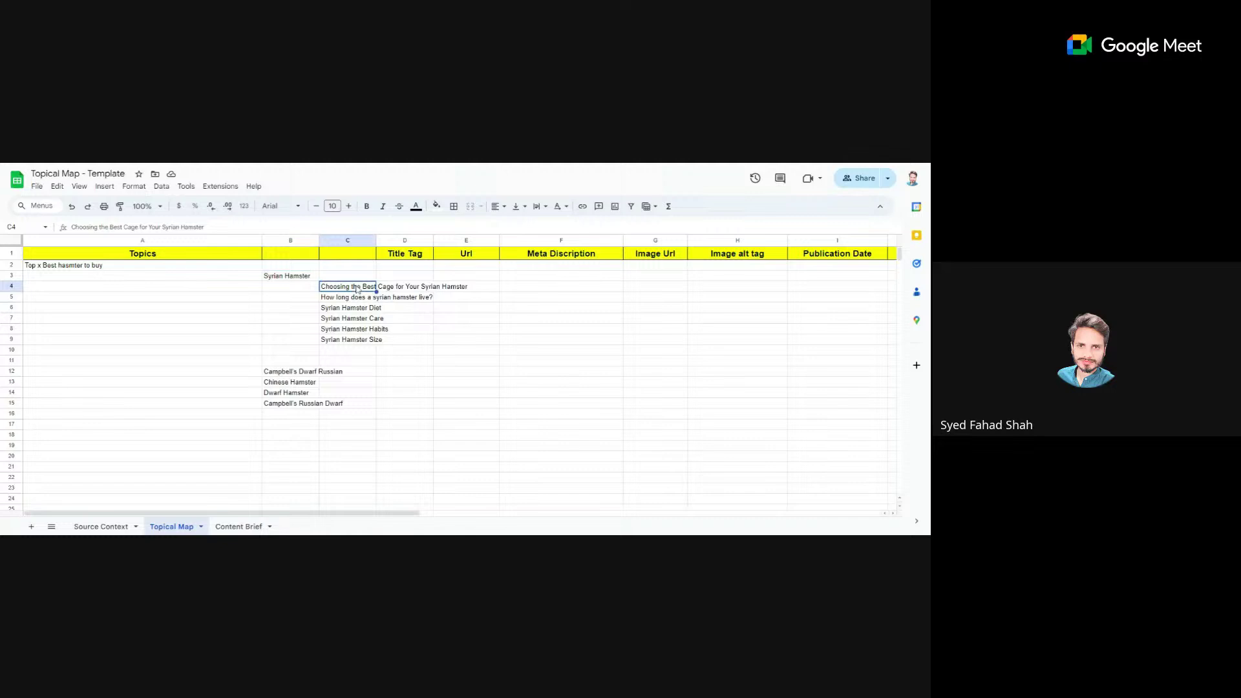
left_click(415, 294)
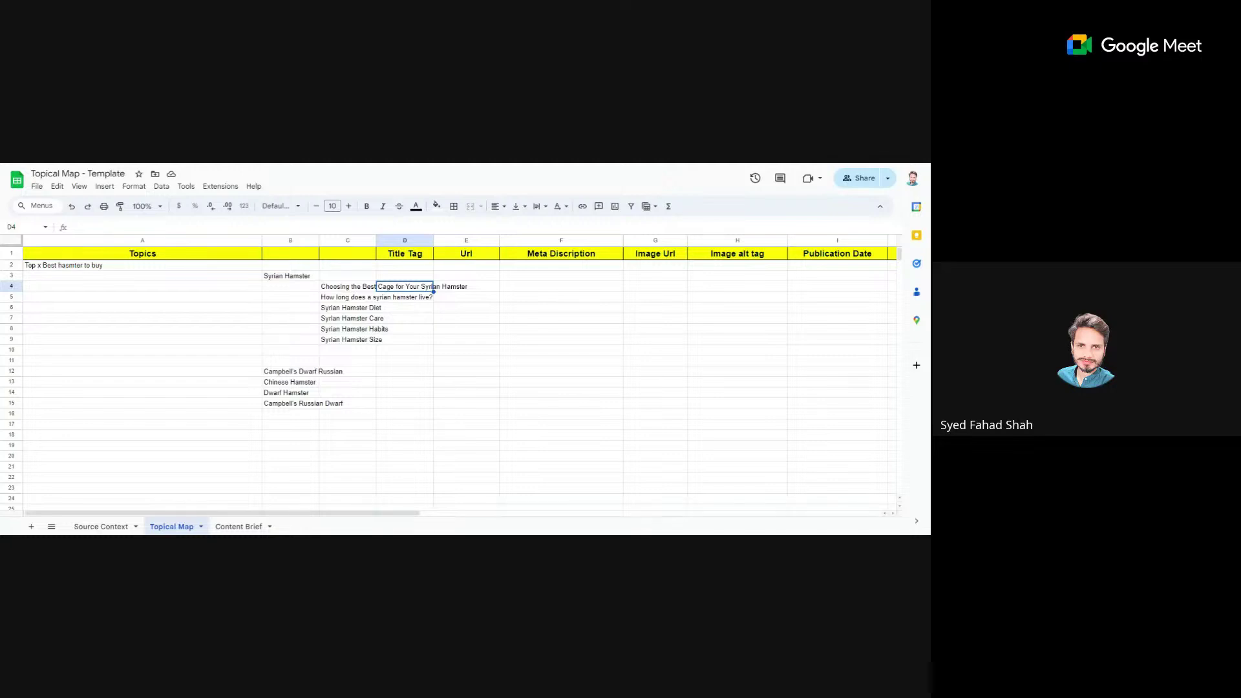
left_click(419, 308)
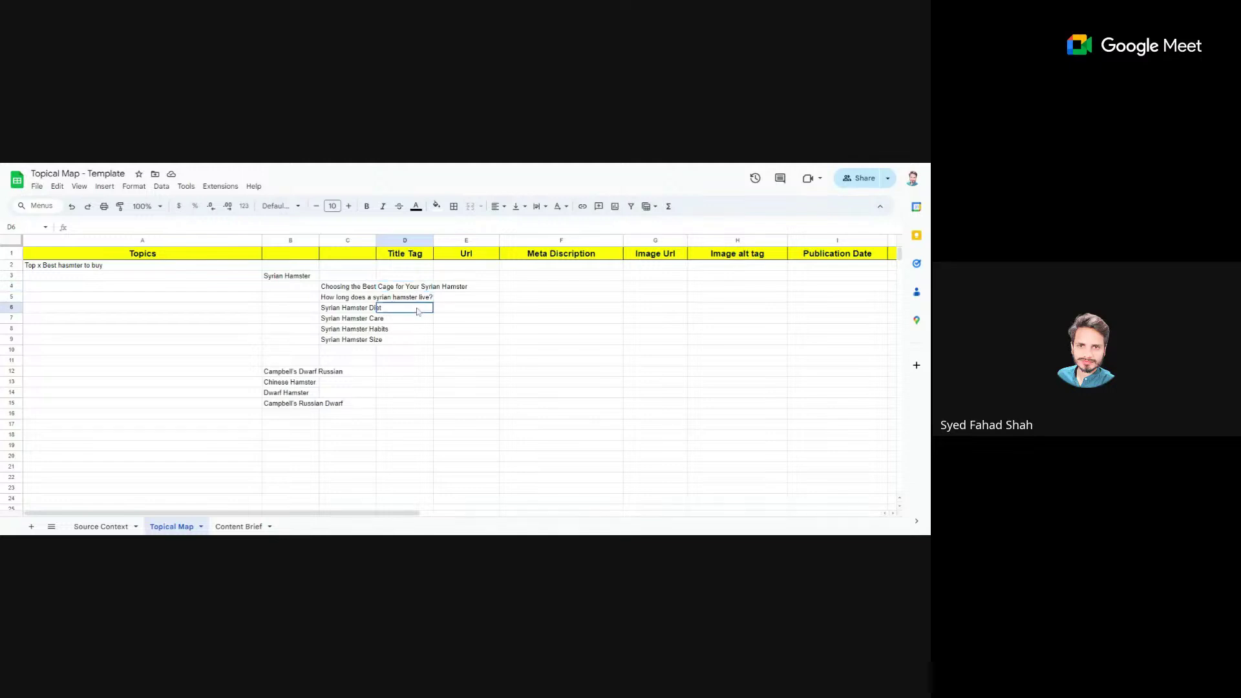
left_click(412, 296)
left_click(412, 291)
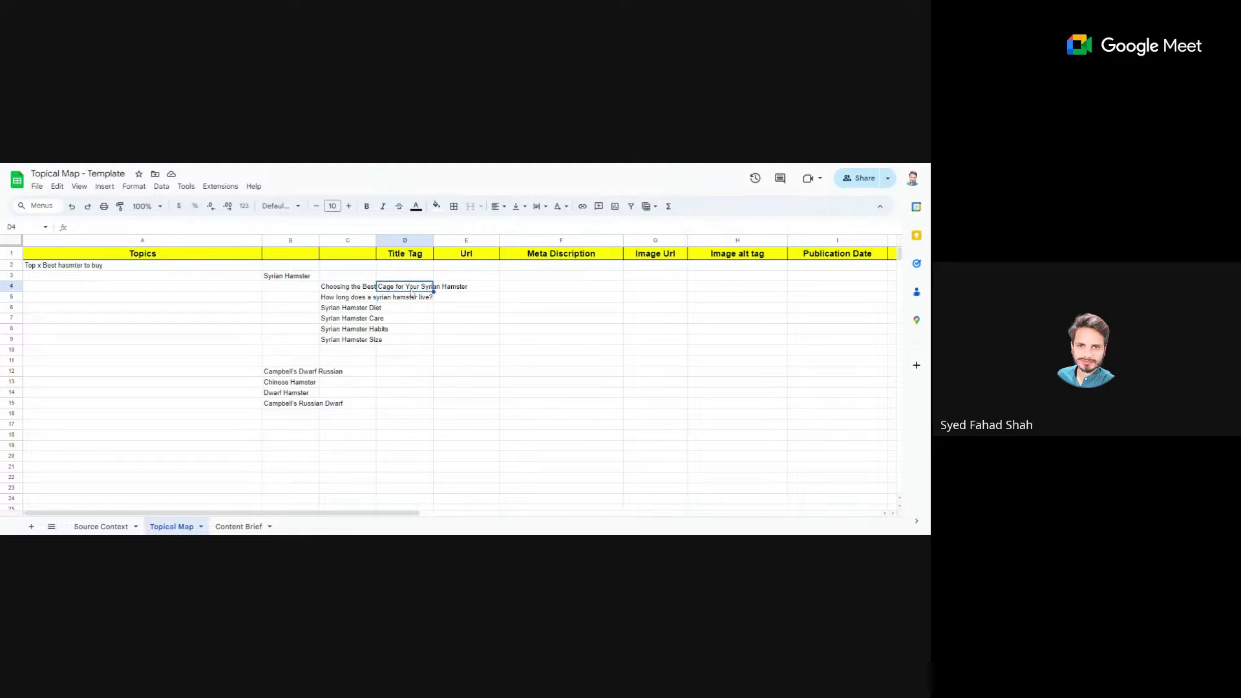
left_click(354, 300)
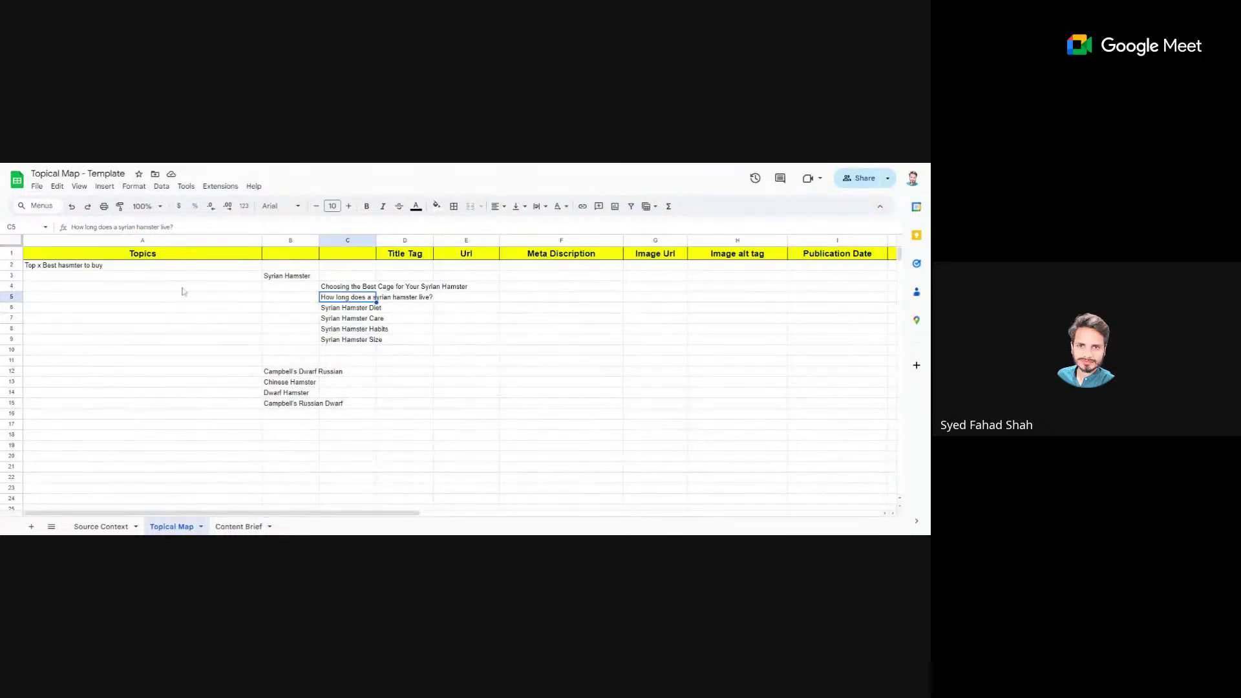
left_click(163, 268)
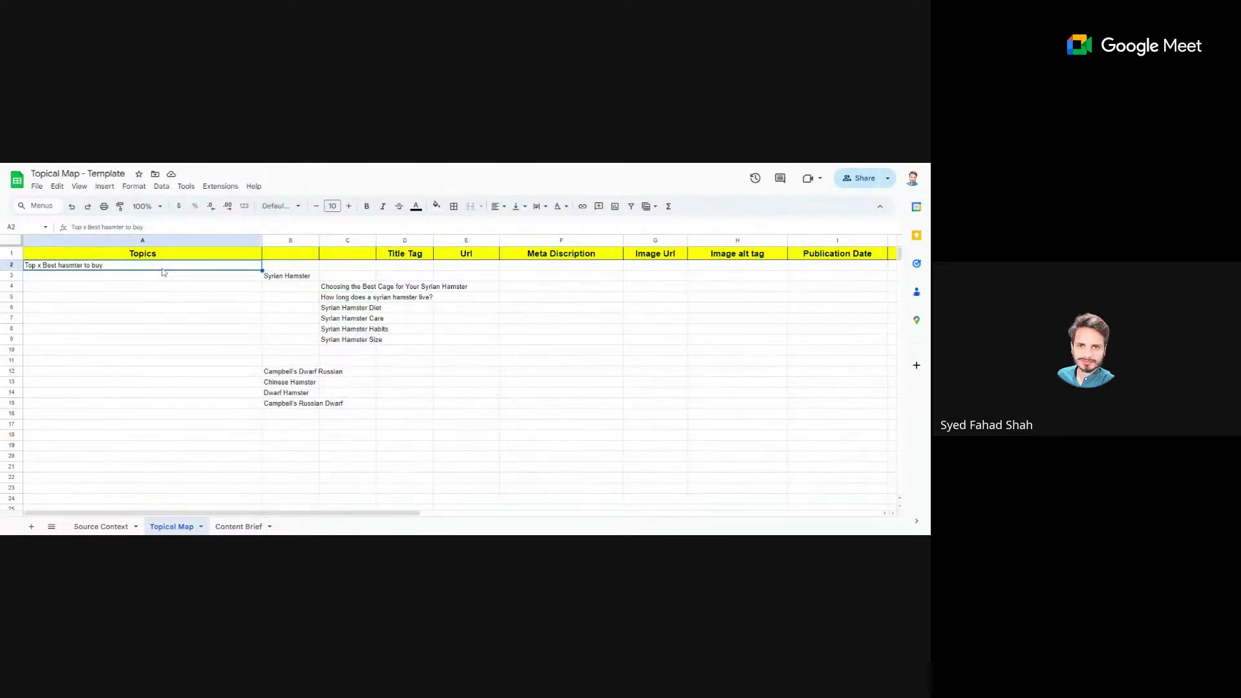
left_click(166, 285)
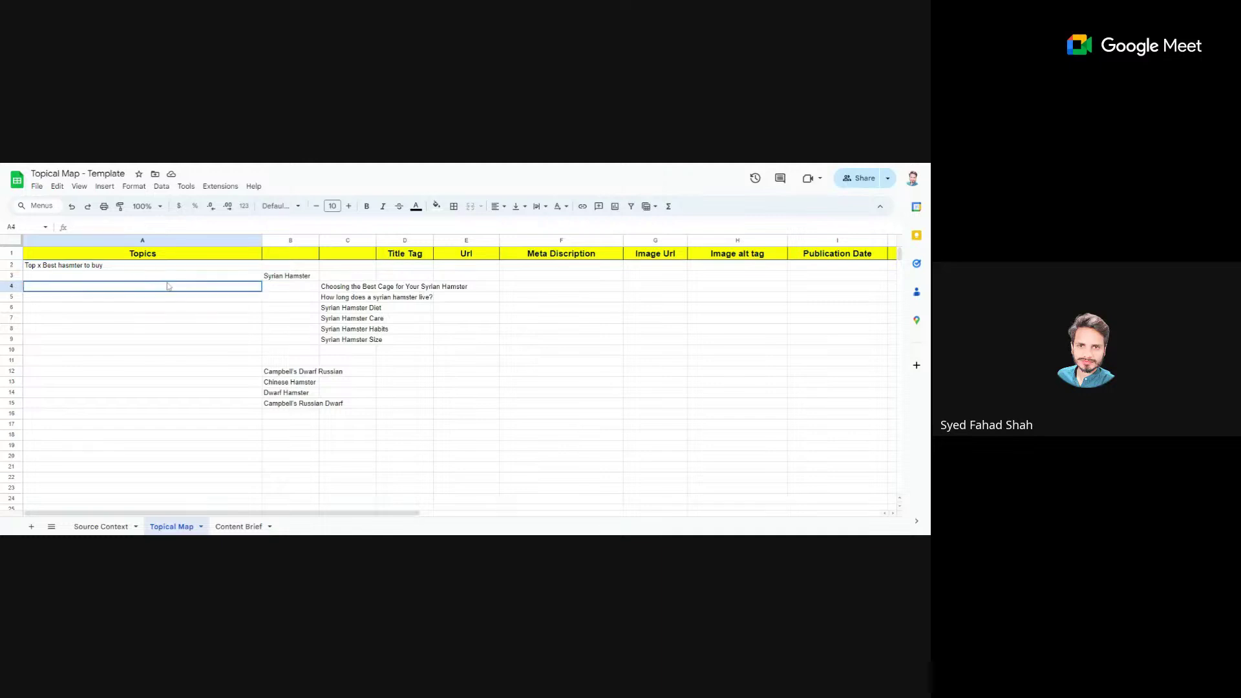
left_click(156, 267)
left_click(303, 286)
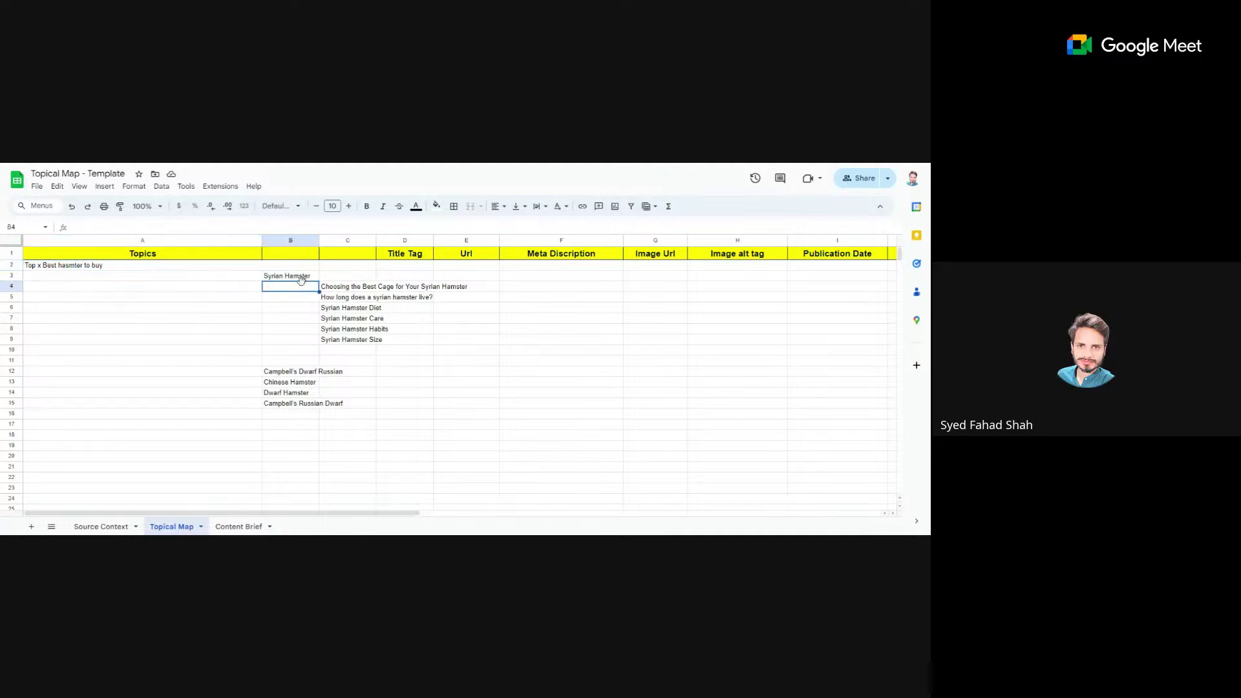
key("Right")
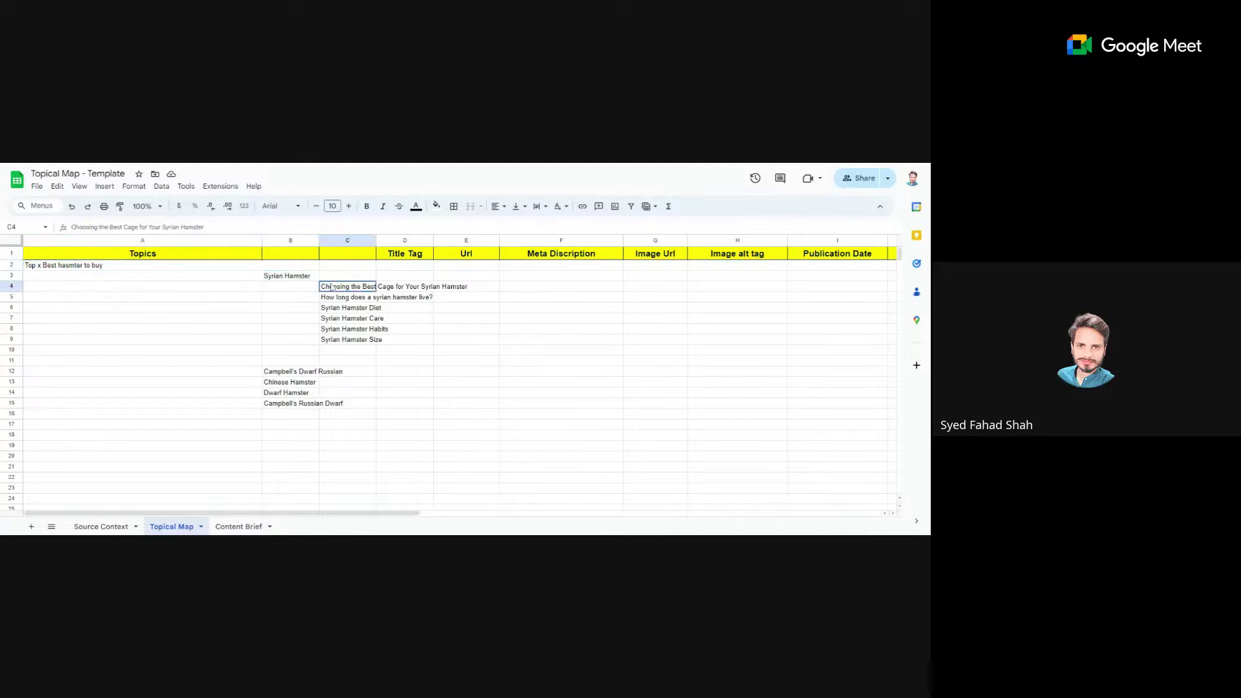
left_click(196, 267)
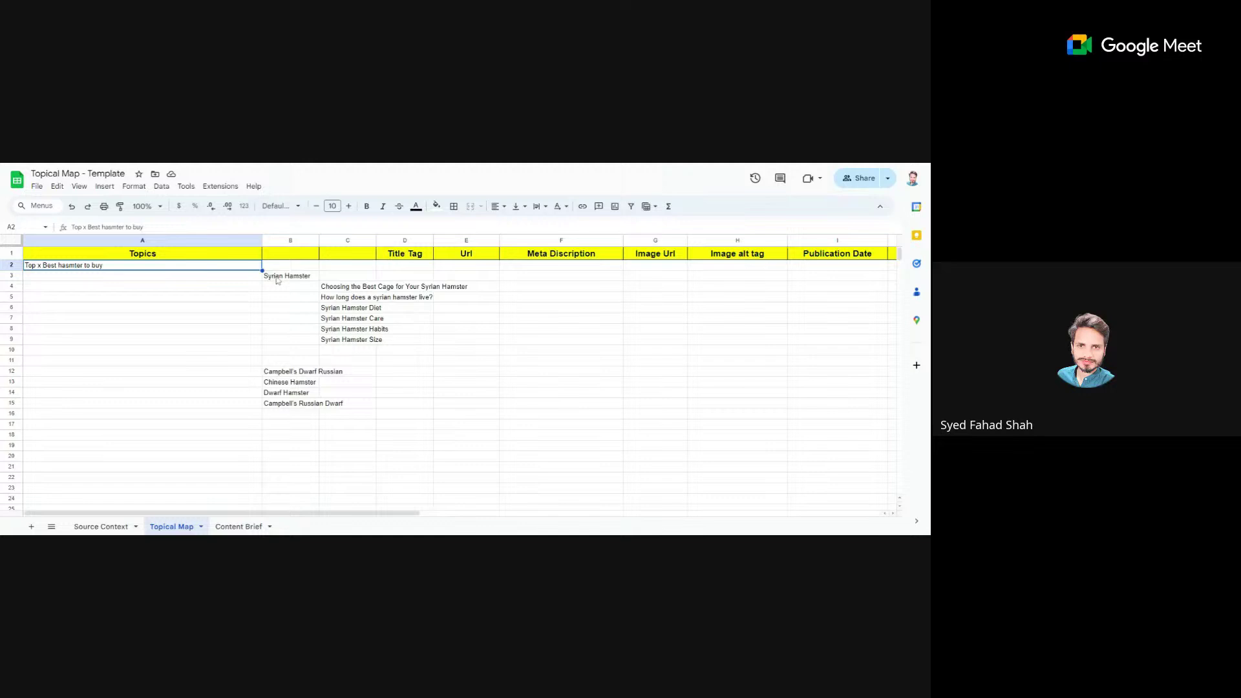
left_click(171, 242)
left_click(173, 268)
left_click(415, 207)
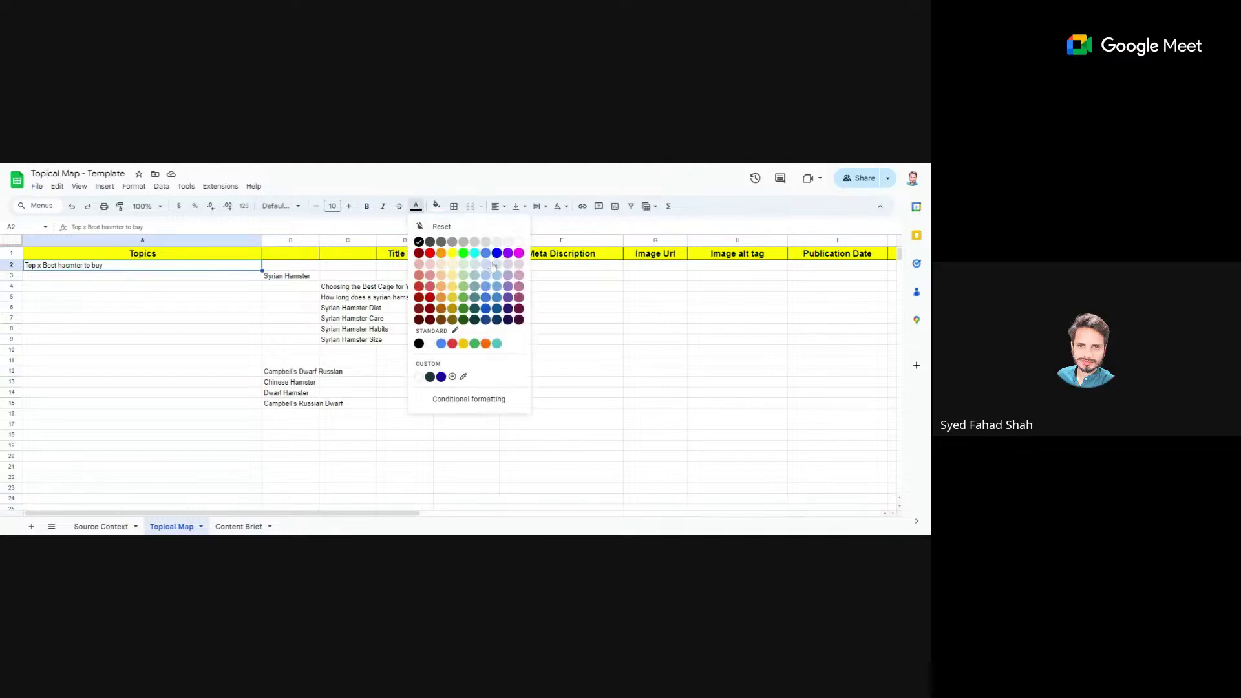
left_click(463, 253)
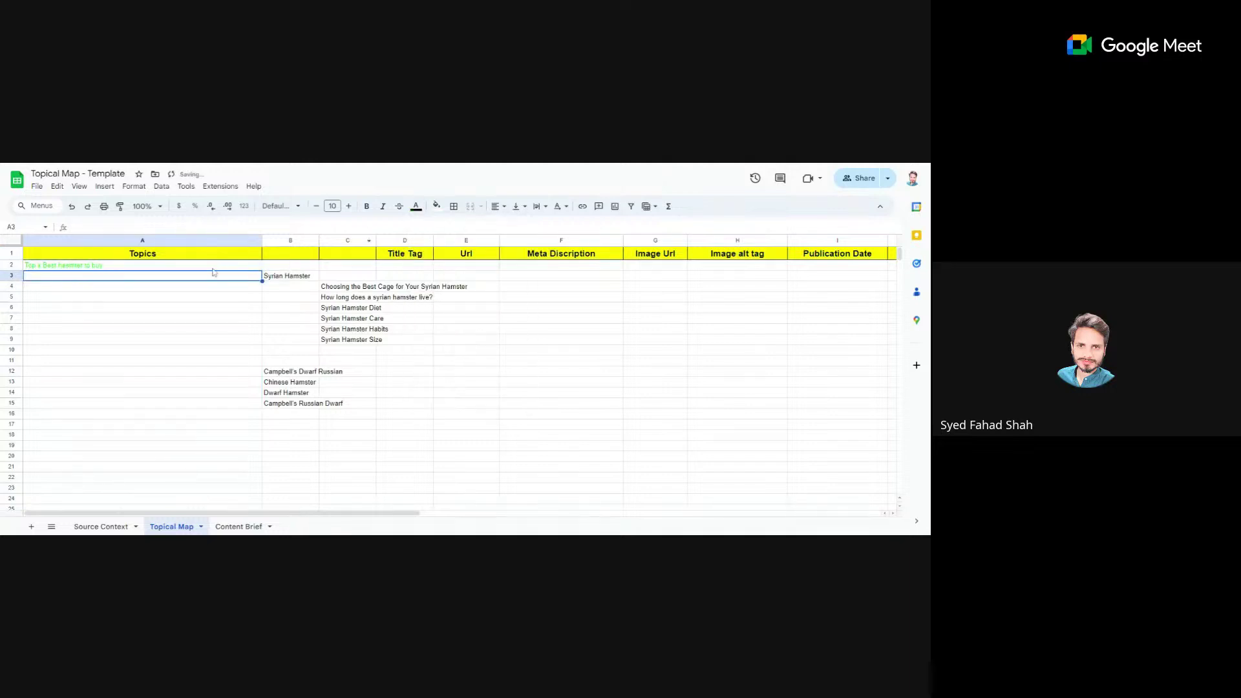
left_click(416, 206)
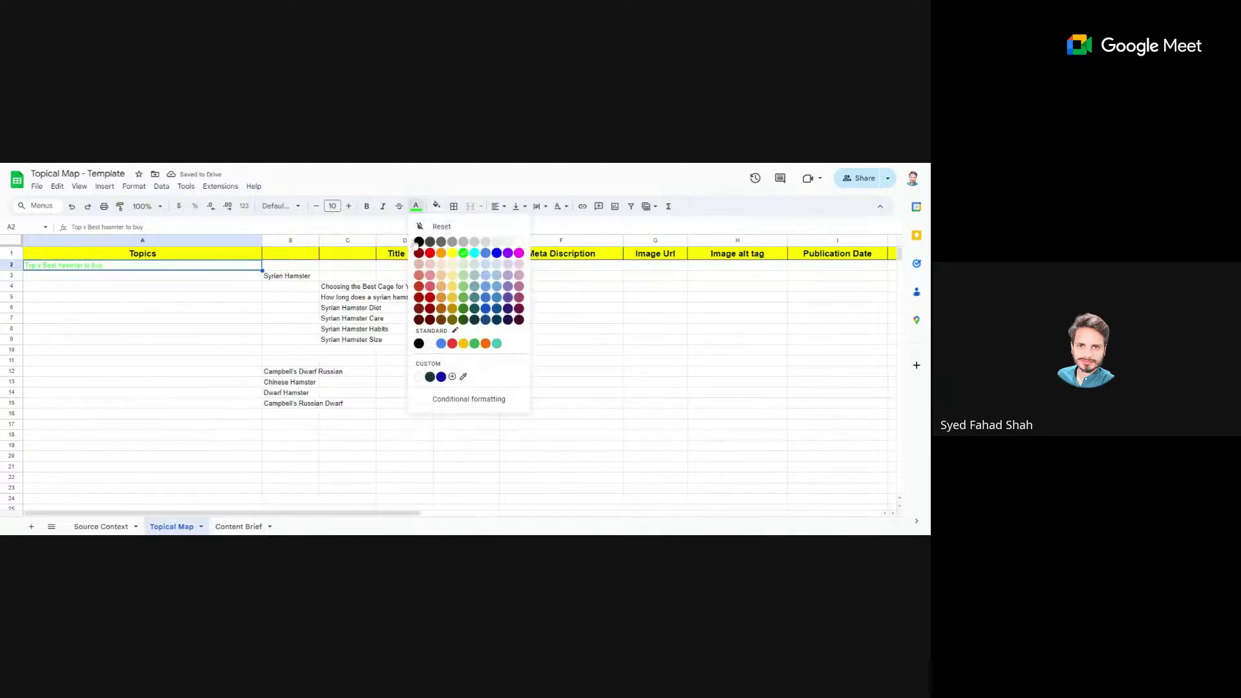
left_click(419, 243)
Step: Fill the main topic cell A2 with bright green
left_click(436, 206)
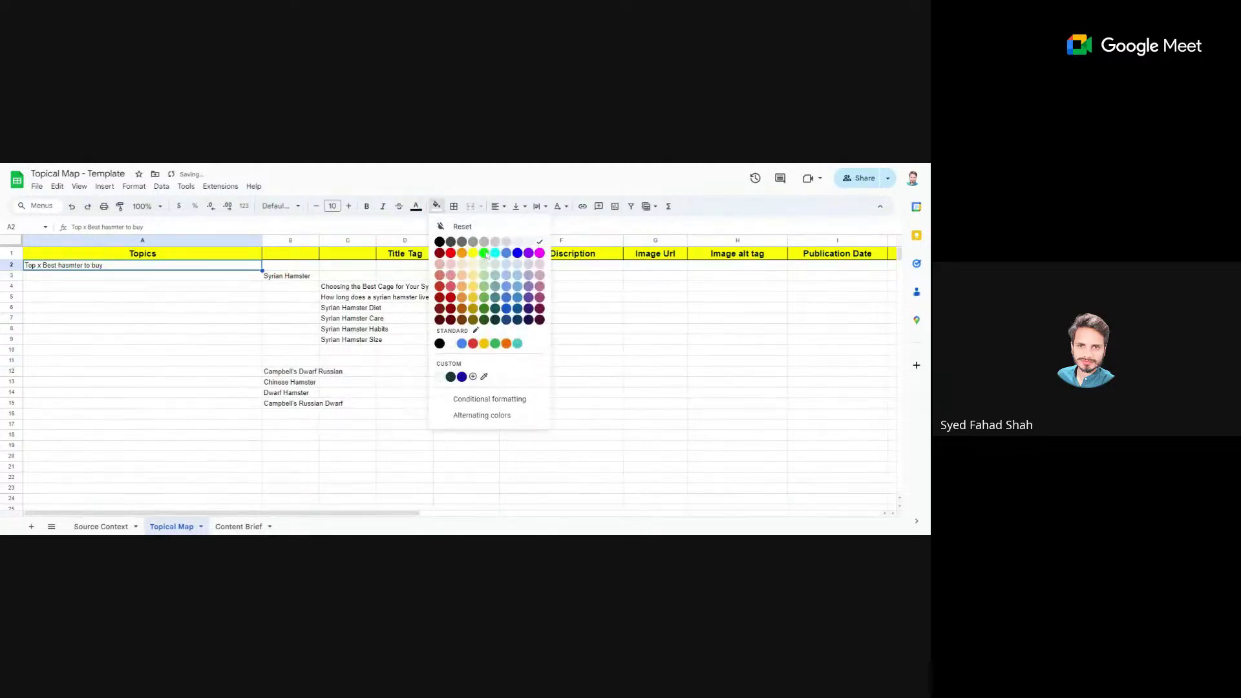
left_click(484, 254)
left_click(287, 276)
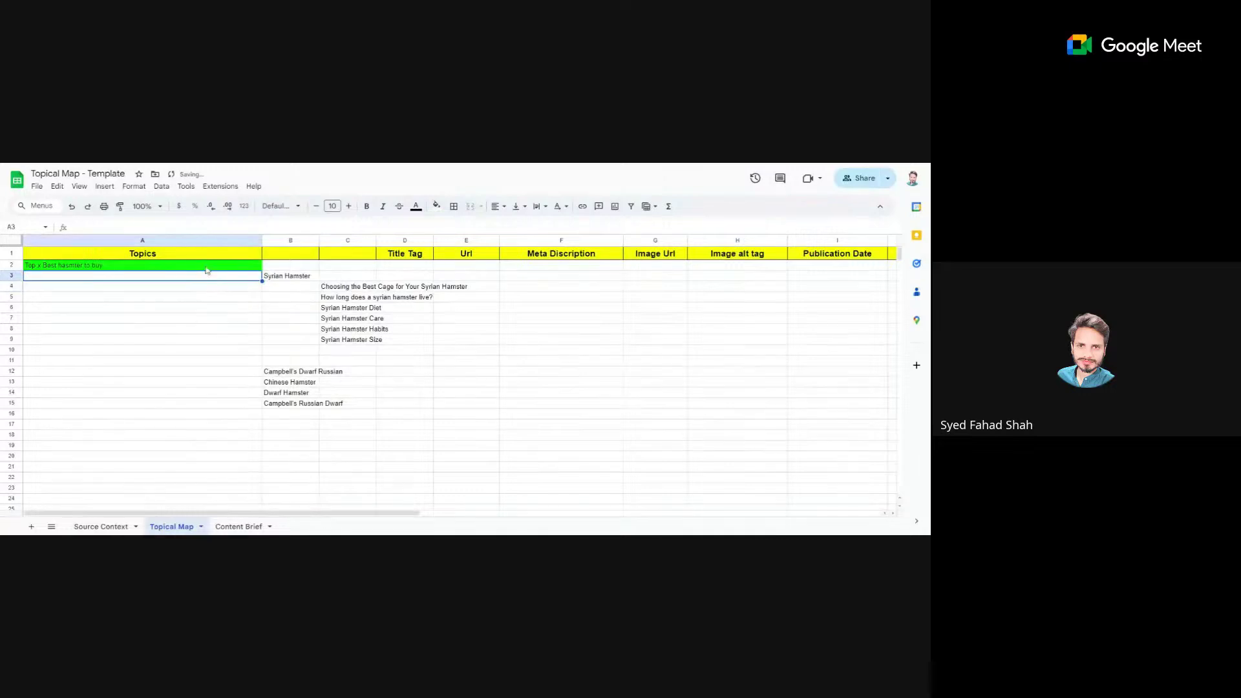
left_click(207, 270)
left_click(285, 277)
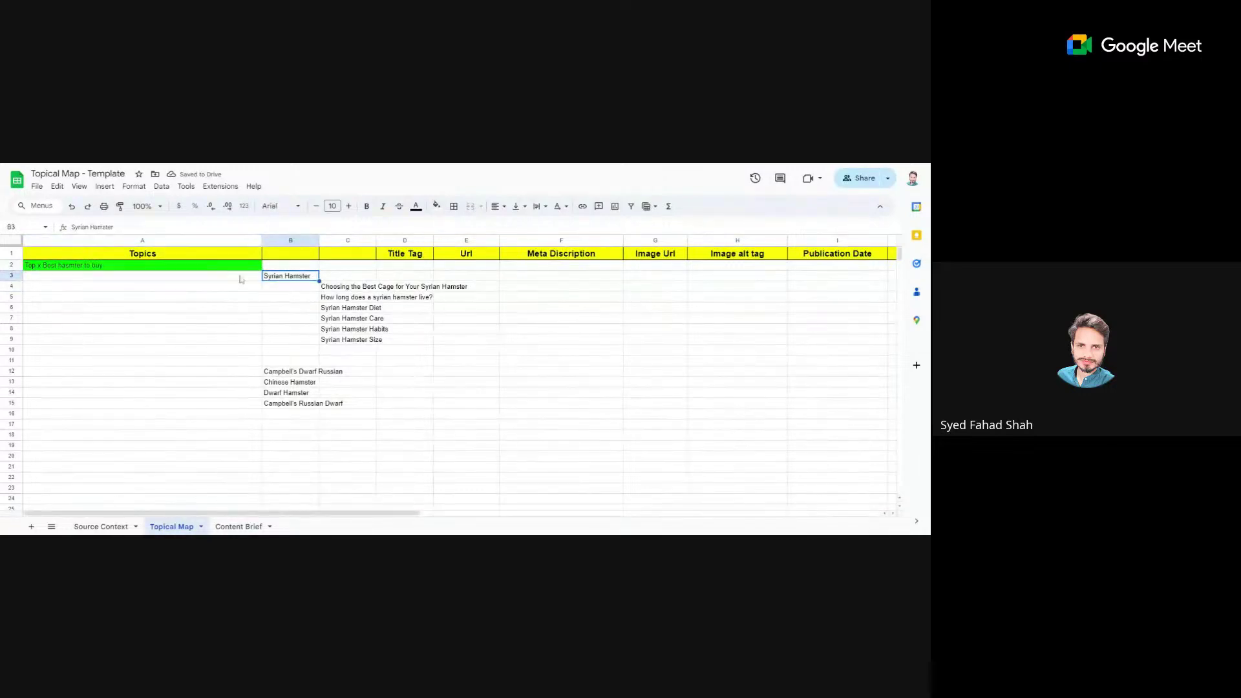
left_click(207, 266)
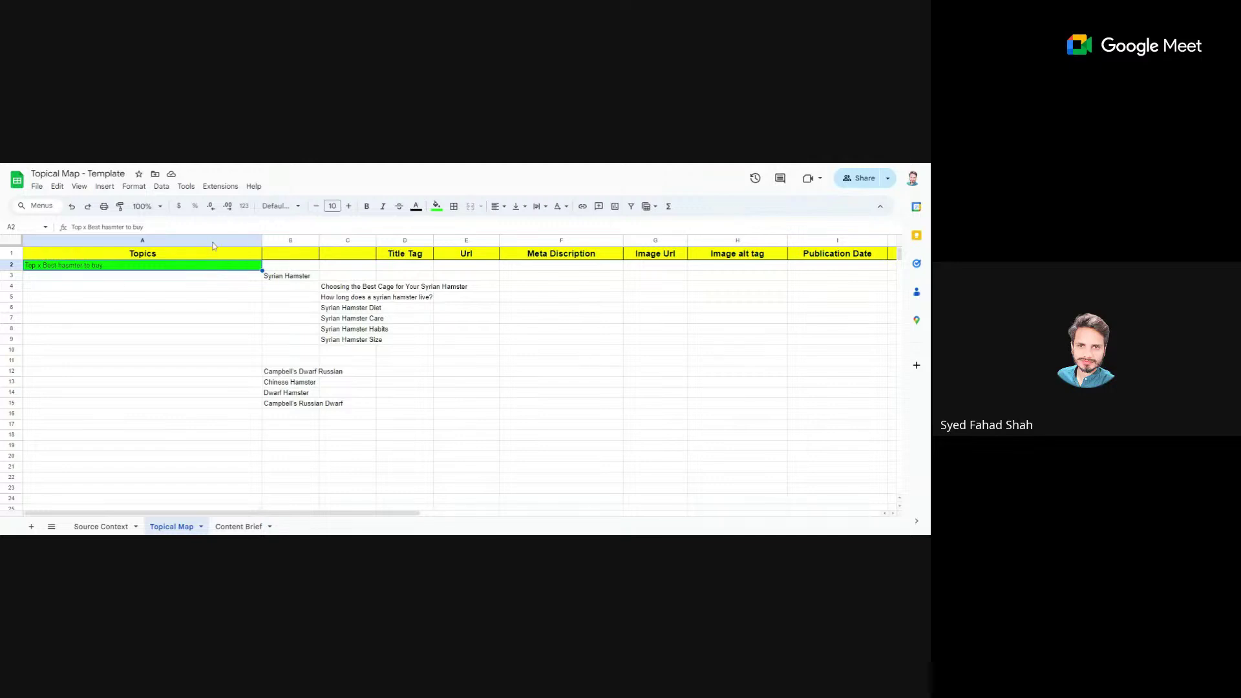
Step: Insert one column to the left of the Topics column
left_click(211, 241)
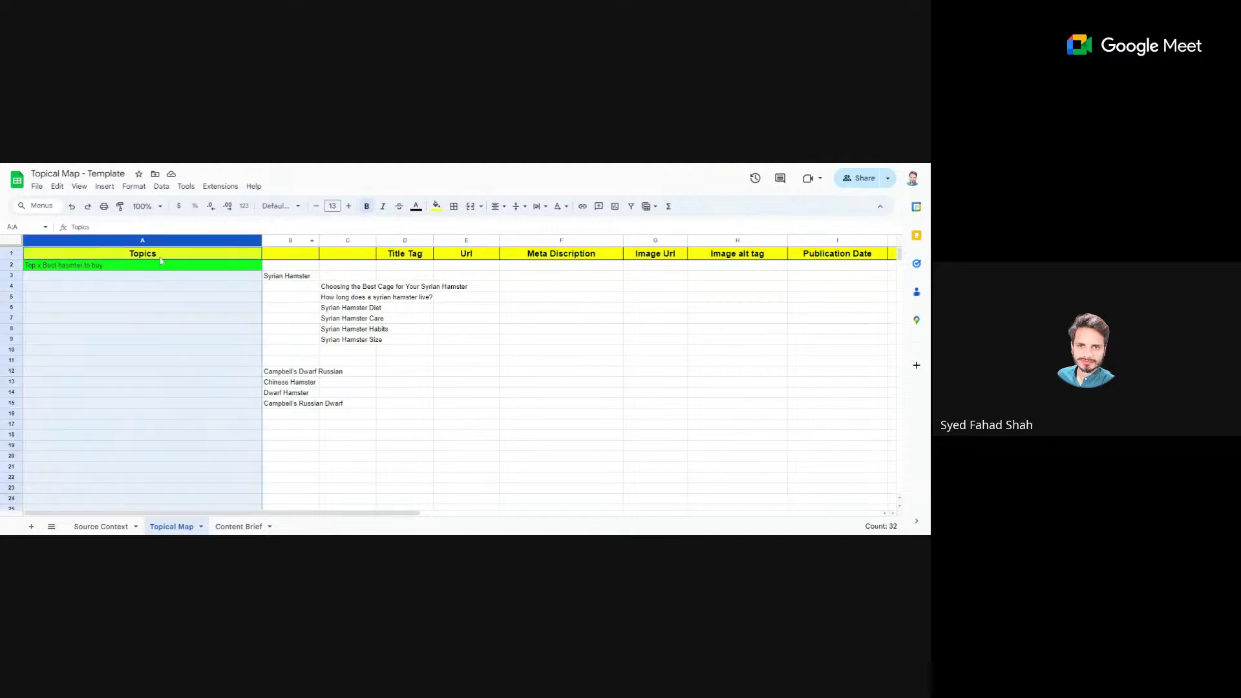
right_click(96, 241)
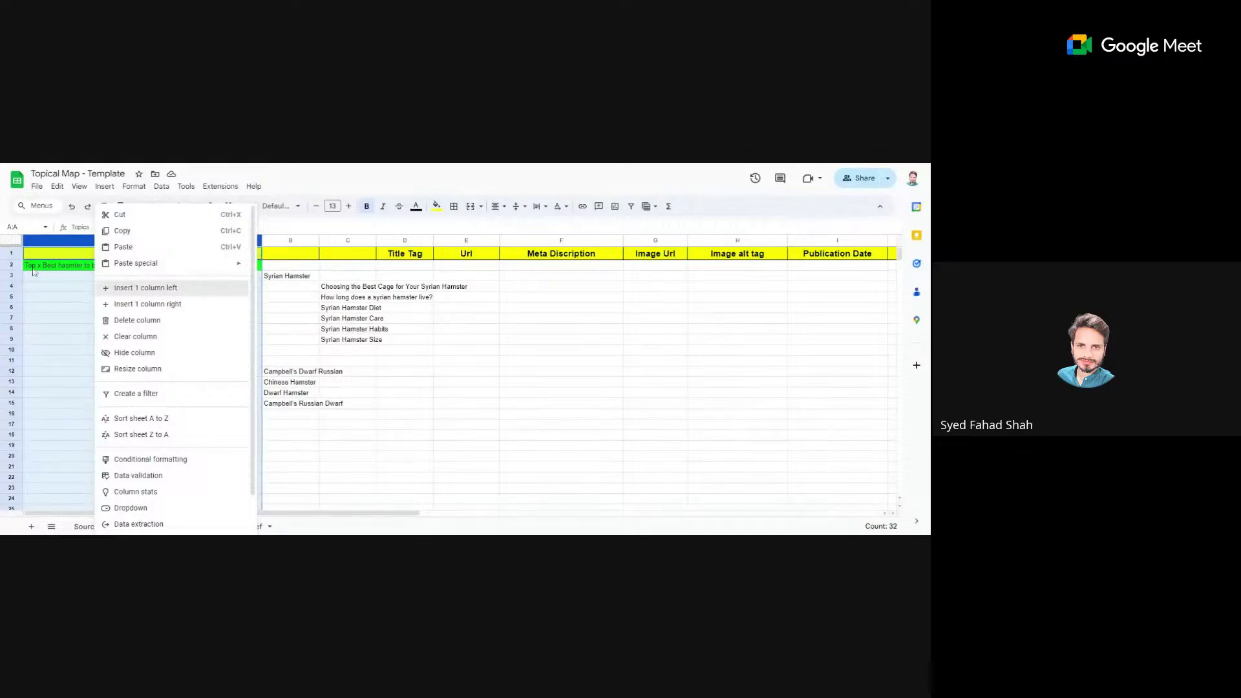
left_click(169, 287)
Step: Enter "Homepage" in A2, beside the main topic
type("Honm")
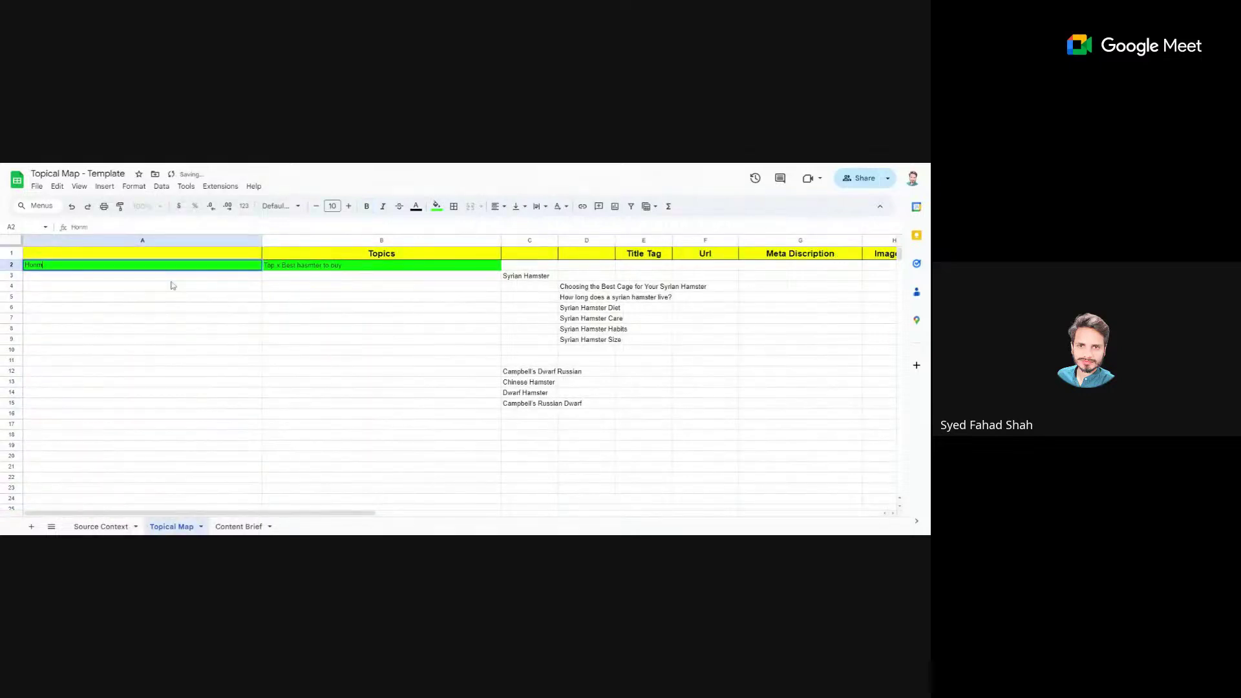
key("BackSpace")
key("BackSpace")
key("BackSpace")
key("BackSpace")
type("J")
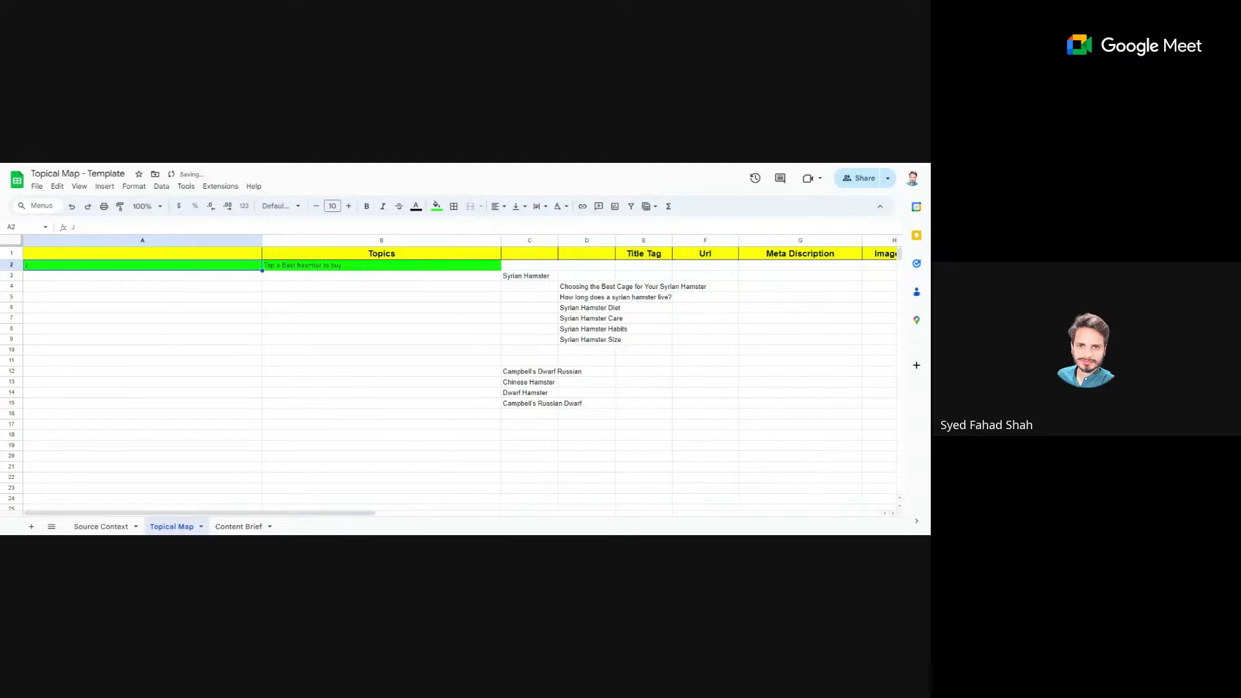
key("BackSpace")
type("Homepage")
key("Return")
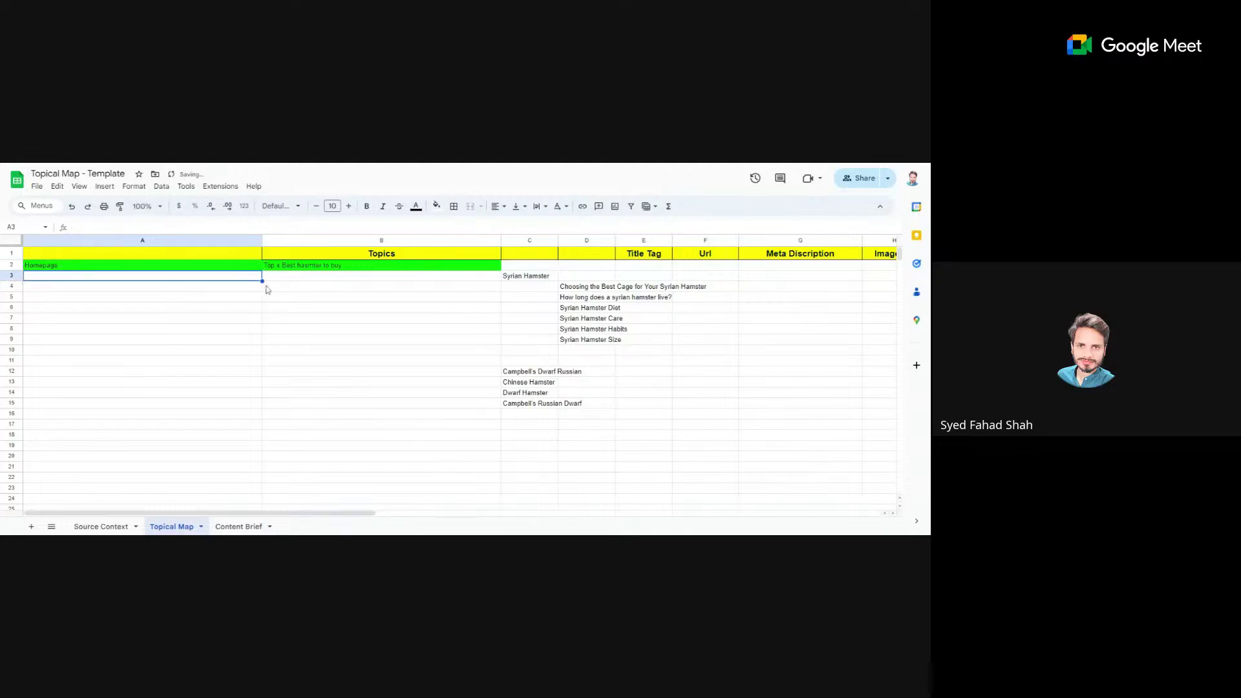
left_click(297, 269)
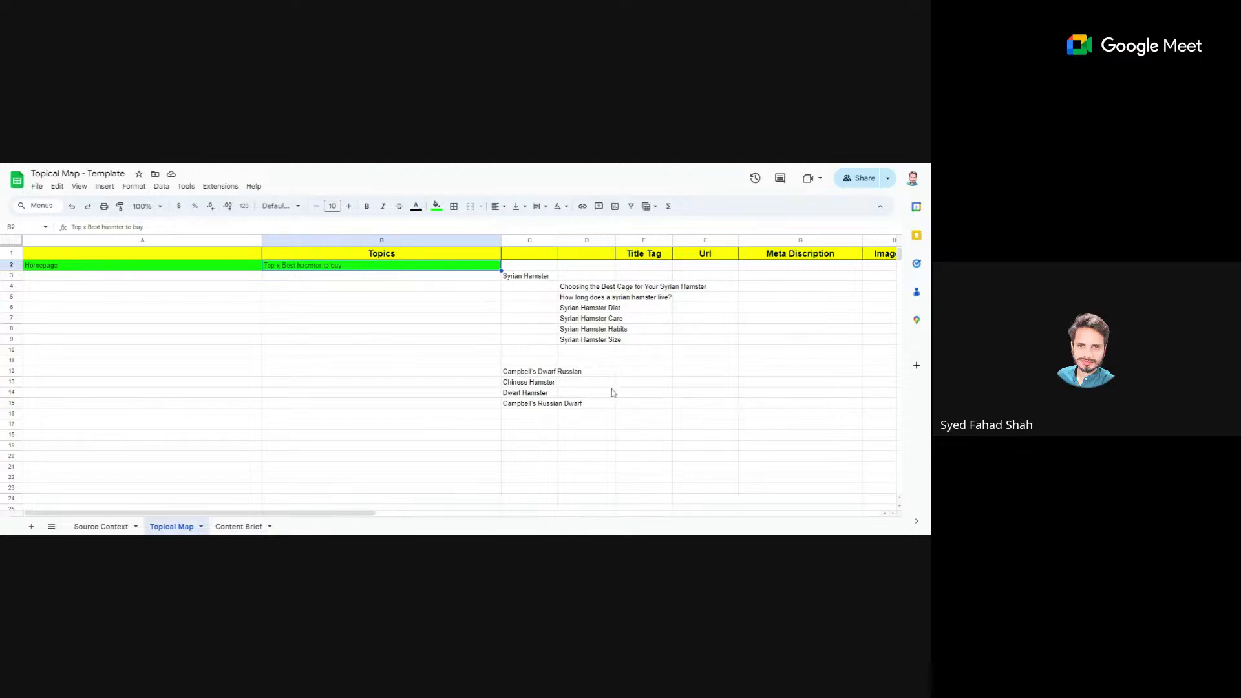
scroll(623, 396, "down", 2)
scroll(453, 346, "up", 2)
left_click(363, 428)
left_click(325, 267)
left_click(319, 429)
Step: Copy the word "hasmter" from the main topic in B2, switch to the Google results page and search for it
left_click(321, 266)
double_click(309, 265)
key("ctrl+c")
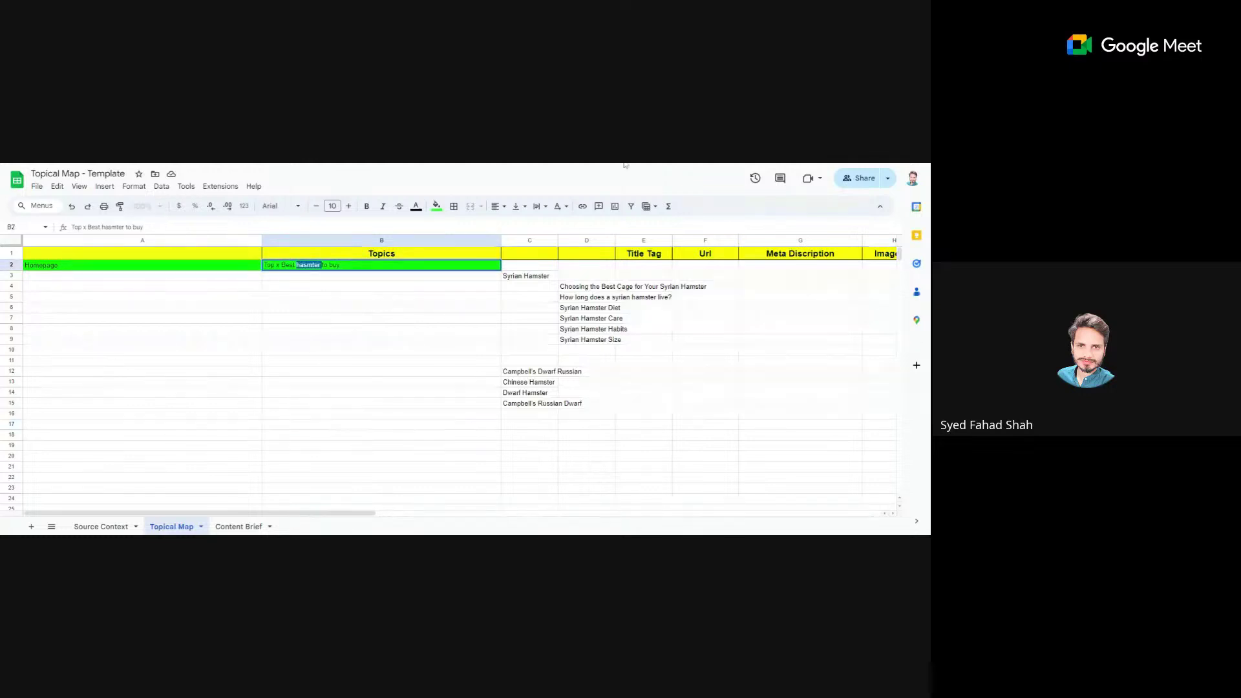
key("Escape")
key("alt+Tab")
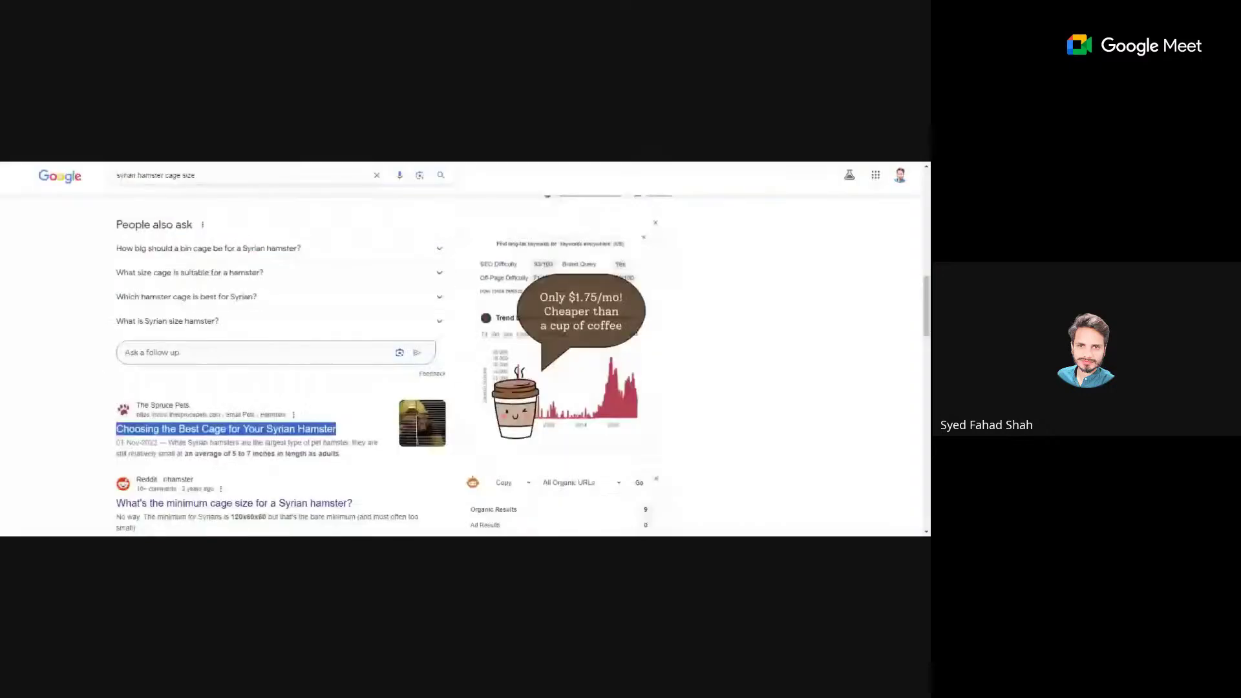
left_click(259, 176)
key("ctrl+v")
key("Return")
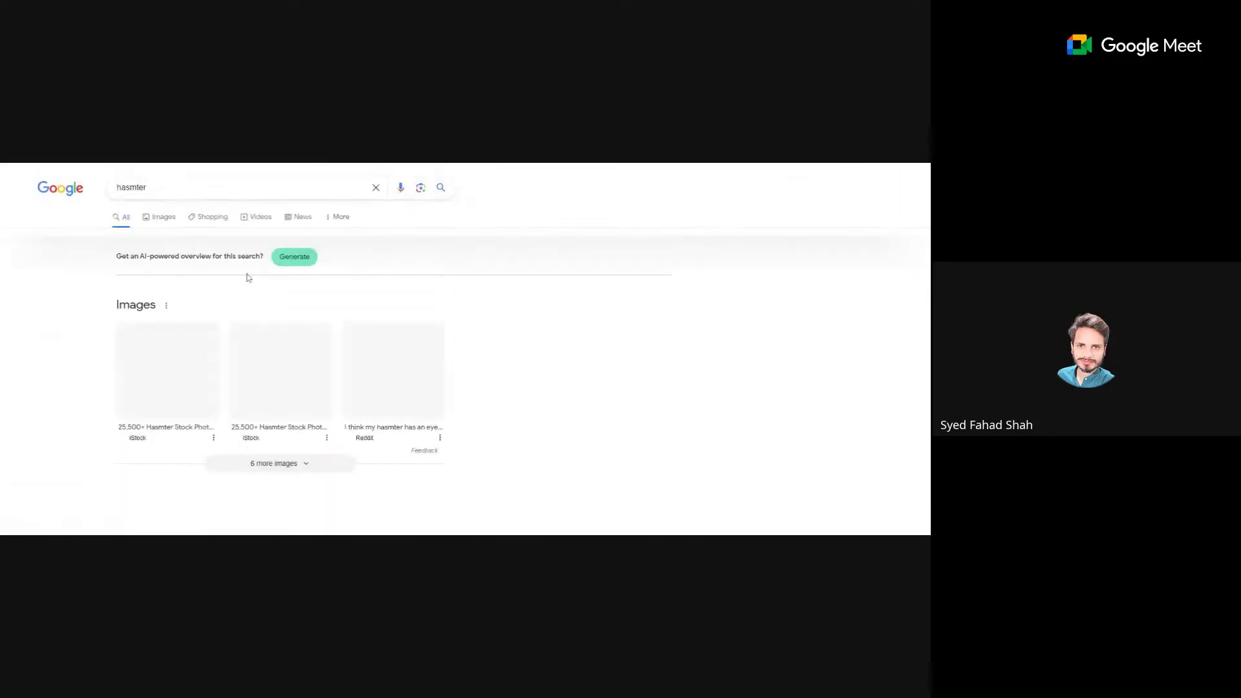
Step: Look through the Google results for "hasmter", including the related questions and the listings further down the page
scroll(259, 222, "down", 3)
scroll(293, 389, "down", 5)
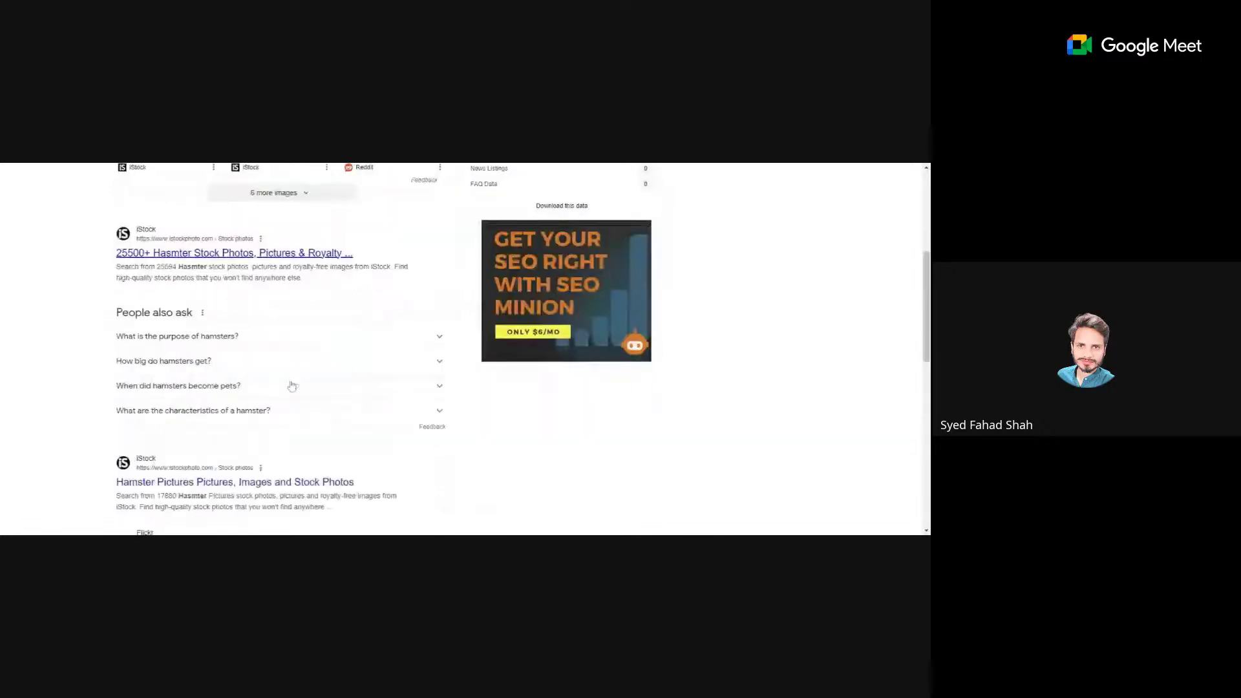
scroll(293, 388, "up", 4)
scroll(294, 388, "down", 2)
scroll(294, 388, "down", 5)
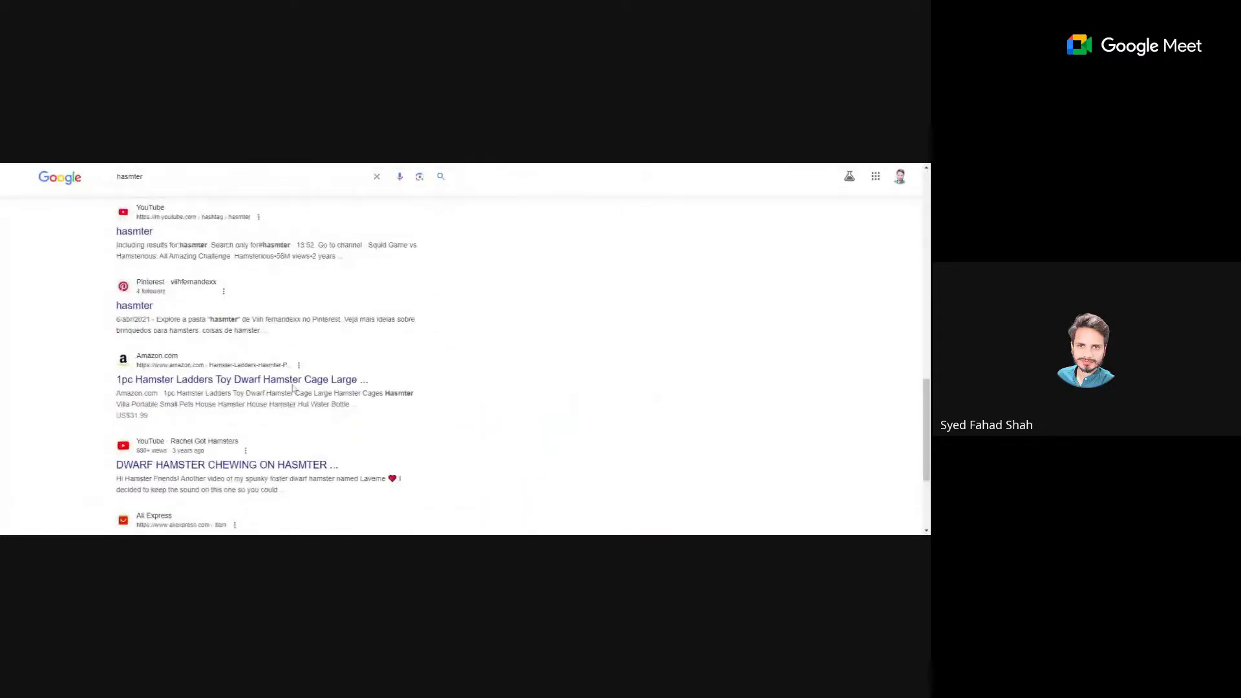
scroll(470, 443, "up", 10)
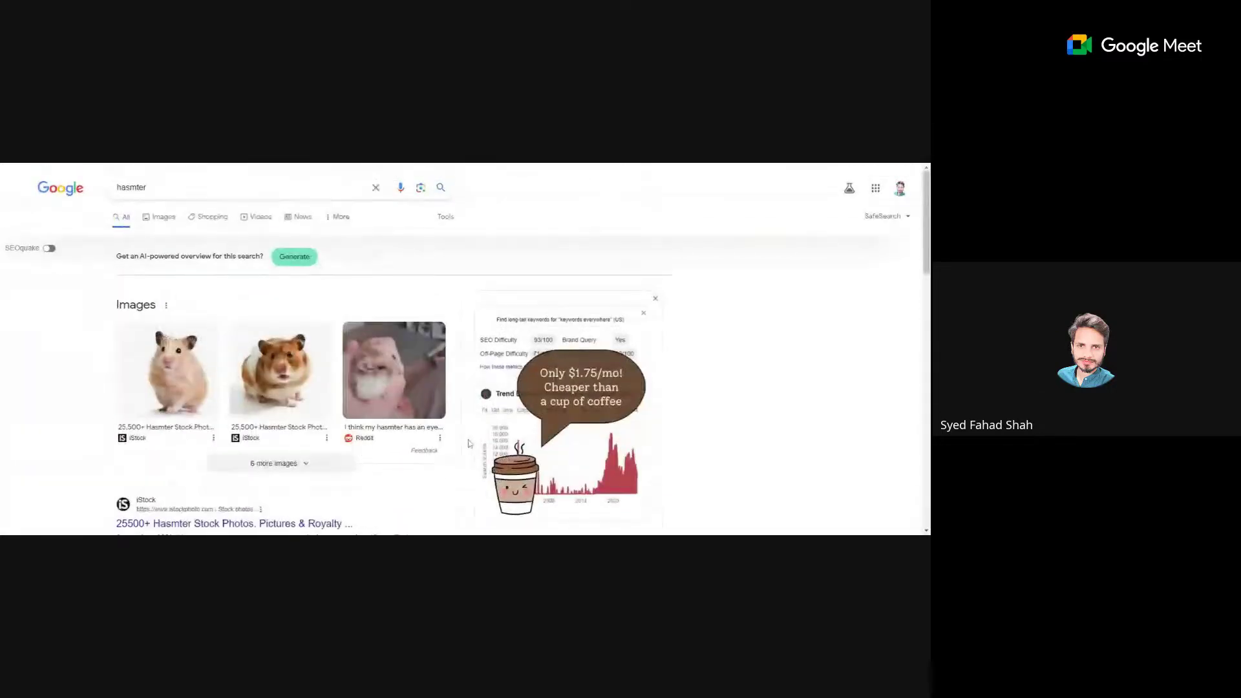
Step: Clear the Google query and rerun the recent search for "hasmter"
left_click(171, 181)
key("ctrl+a")
key("BackSpace")
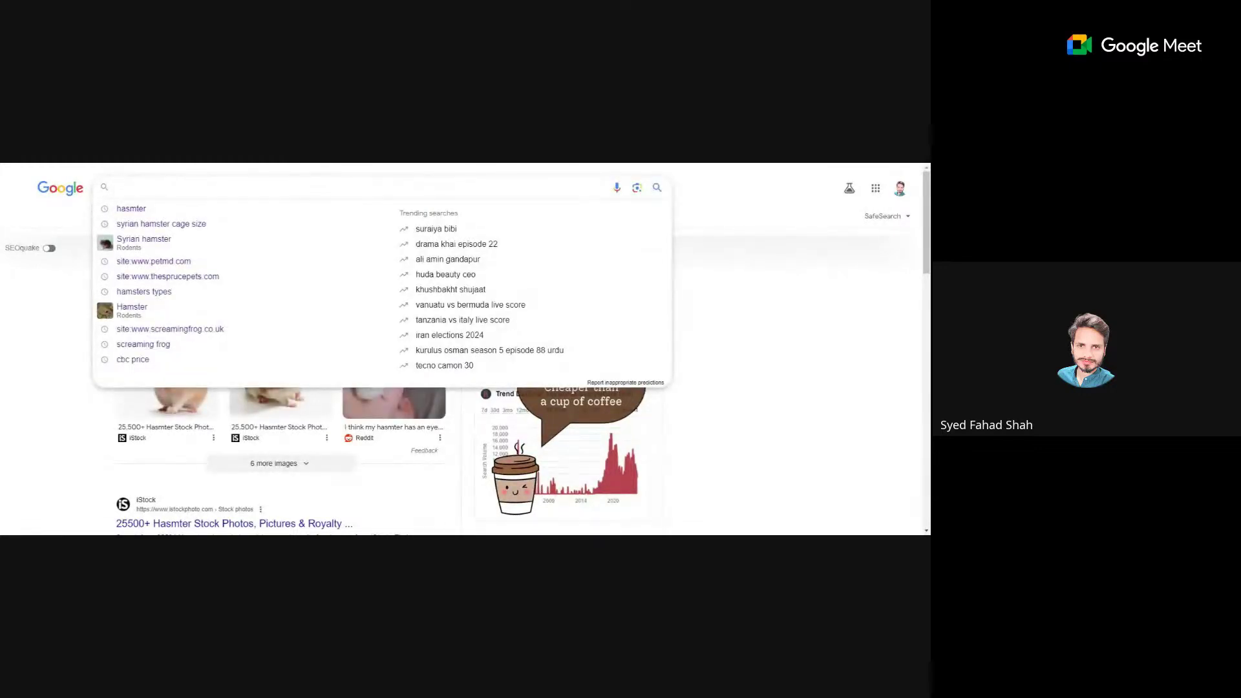
left_click(162, 208)
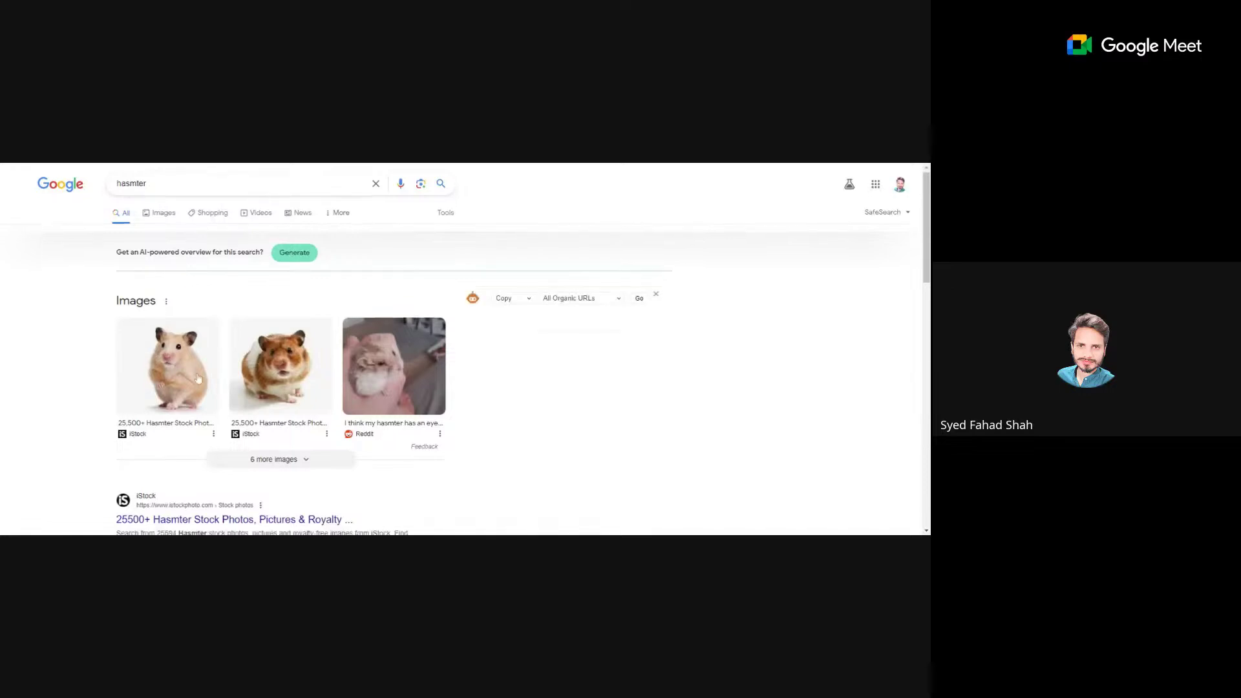
Step: Examine the People also ask questions, expanding and collapsing those on the purpose of hamsters and when hamsters became pets
scroll(199, 378, "down", 5)
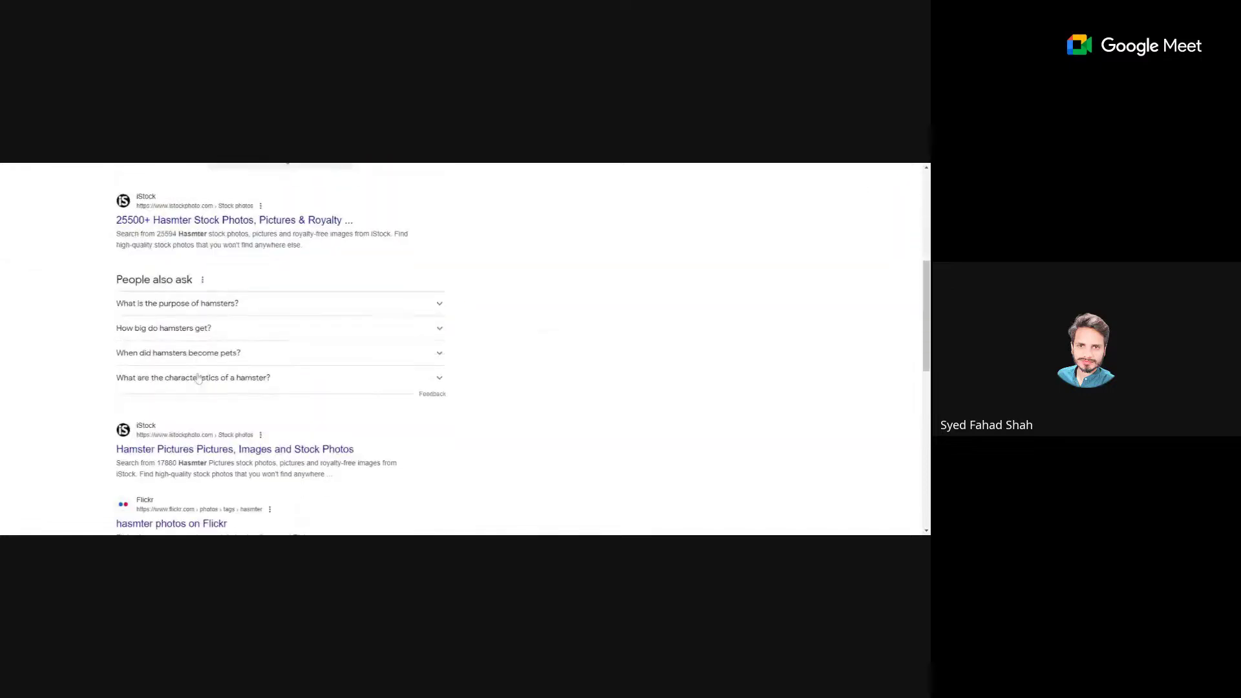
left_click(213, 306)
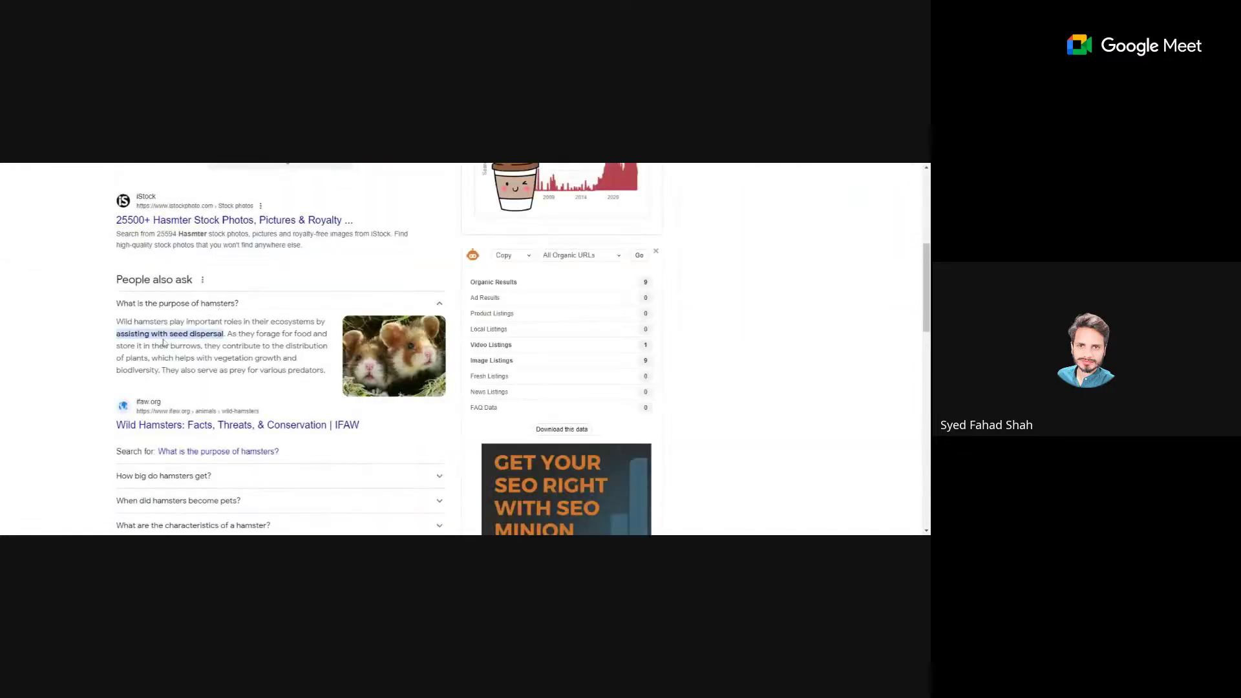
left_click(198, 309)
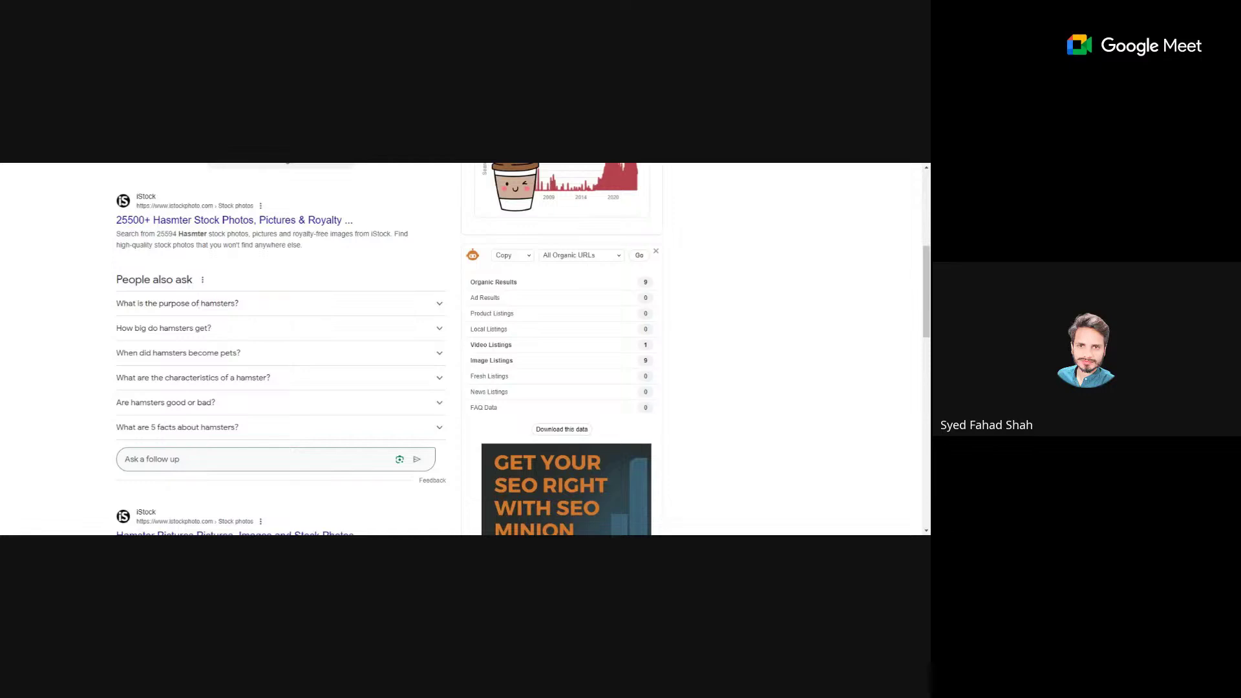
left_click(161, 355)
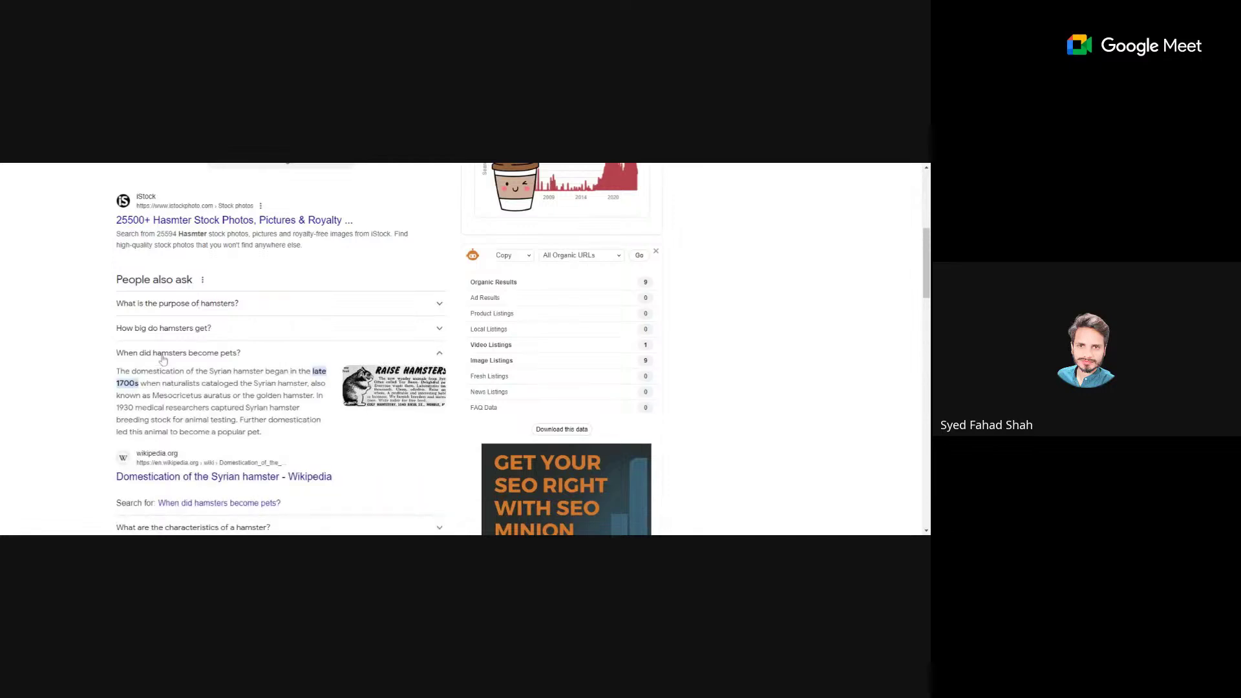
left_click(163, 355)
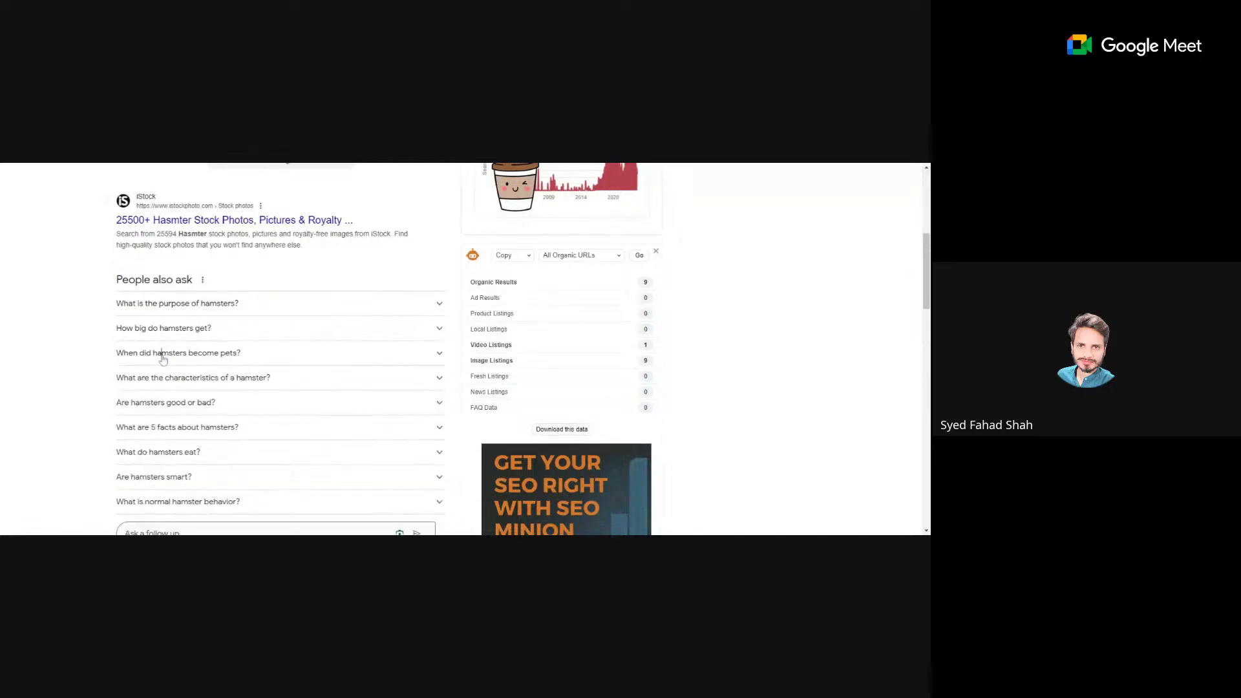
scroll(163, 360, "down", 3)
scroll(162, 360, "up", 3)
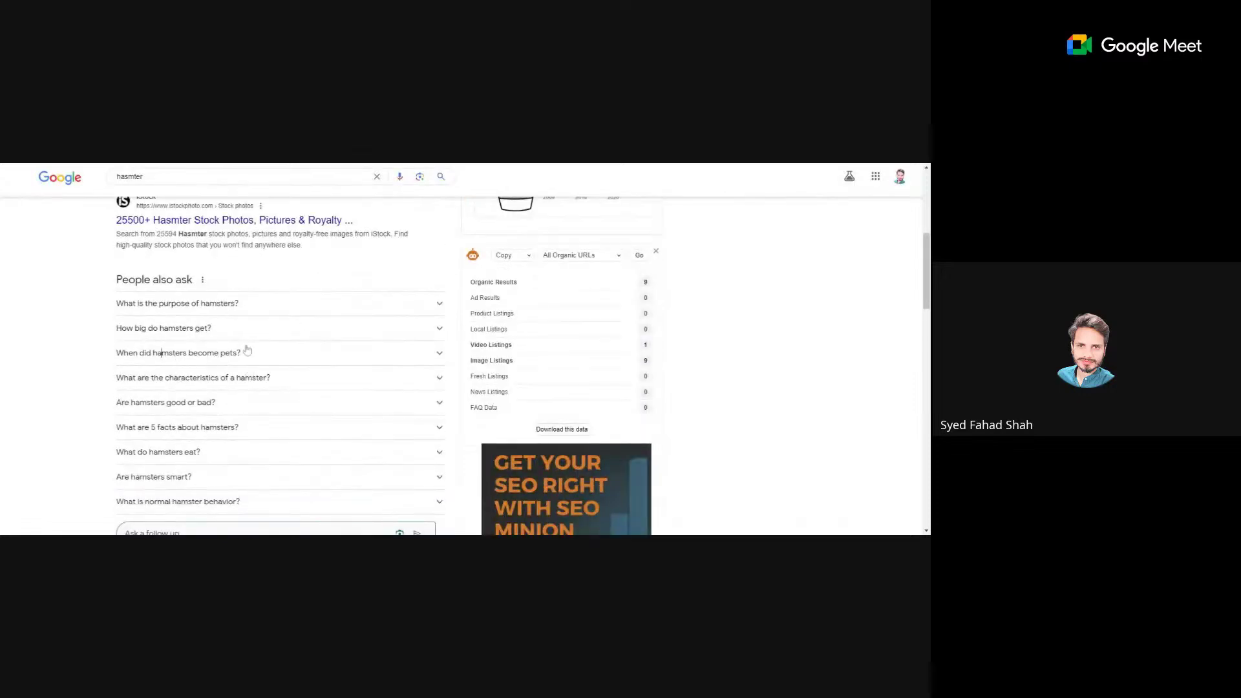
scroll(250, 373, "up", 5)
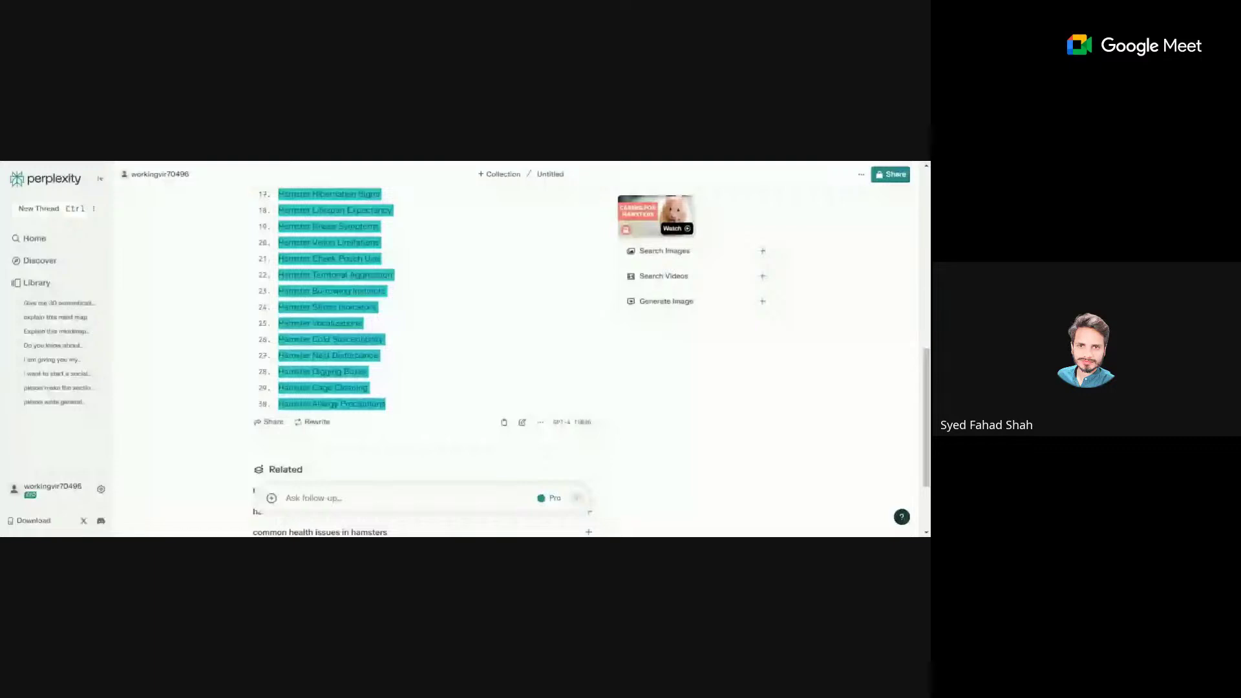
Step: In Perplexity, examine the prompt and the list of hamster topics, focusing on the entries from Syrian Hamster Care to Hamster Nutrition Tips
scroll(272, 248, "up", 5)
left_click(272, 248)
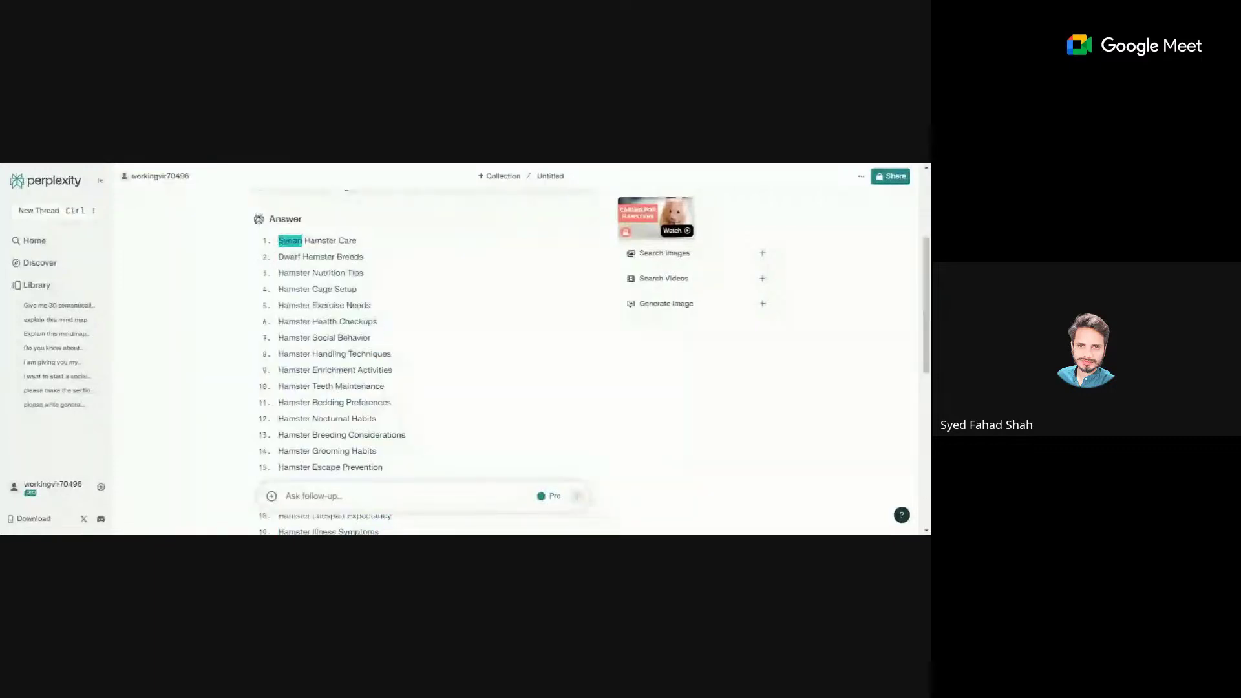
left_click_drag(293, 241, 363, 256)
mouse_move(278, 240)
left_mouse_down()
mouse_move(357, 241)
mouse_move(278, 240)
left_mouse_up()
left_click(374, 258)
left_click(278, 241)
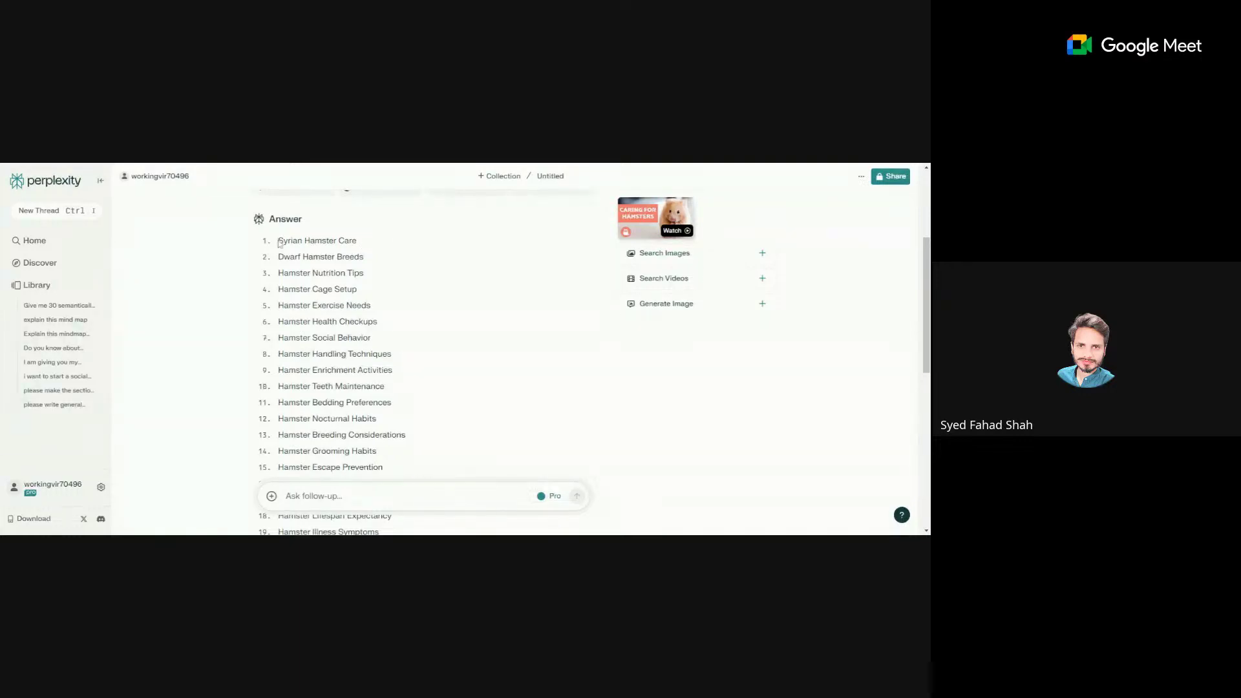
left_click_drag(279, 240, 366, 273)
left_click(369, 271)
scroll(395, 284, "up", 2)
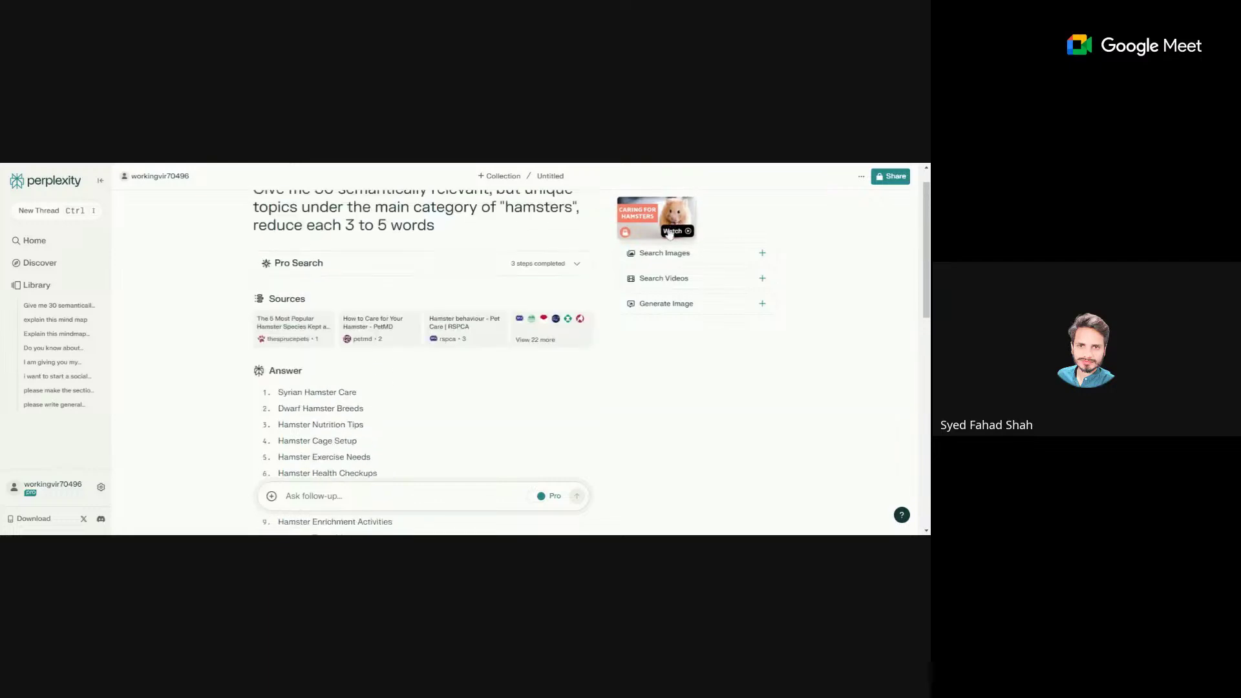
scroll(401, 270, "down", 2)
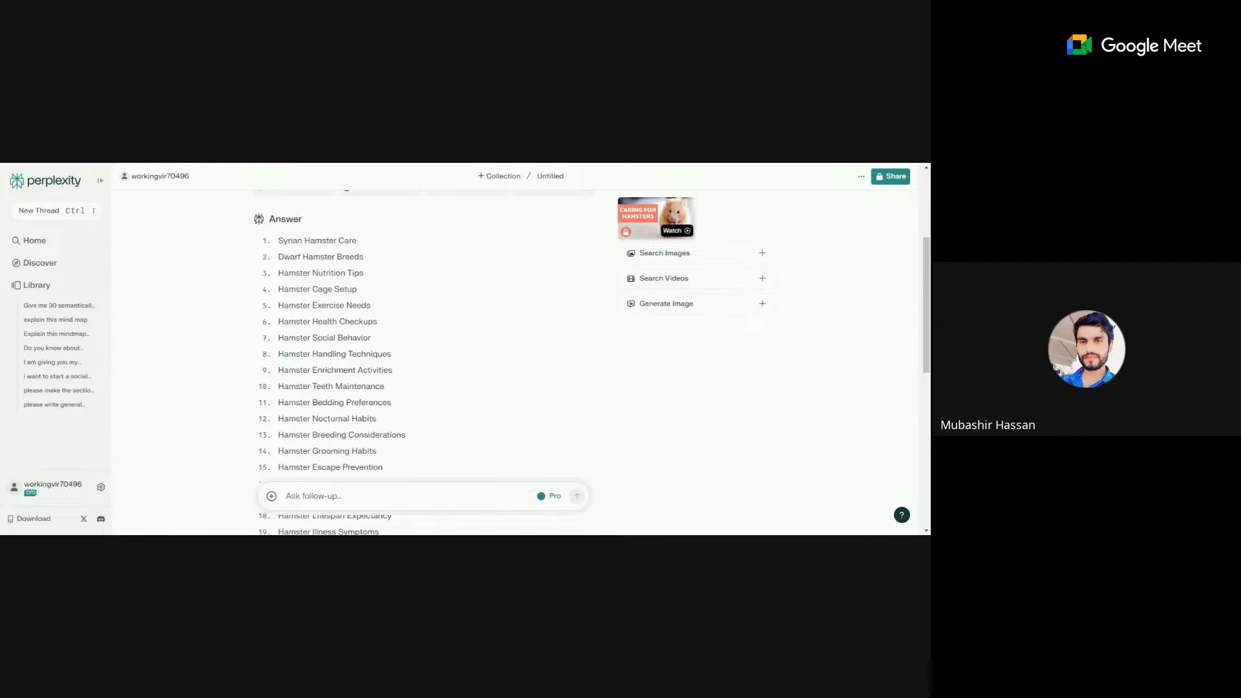
Step: Switch to the Topical Map sheet in Google Sheets and examine the Syrian Hamster subtopics in D4:D9 and the Campbell's Dwarf Russian heading
left_click(540, 381)
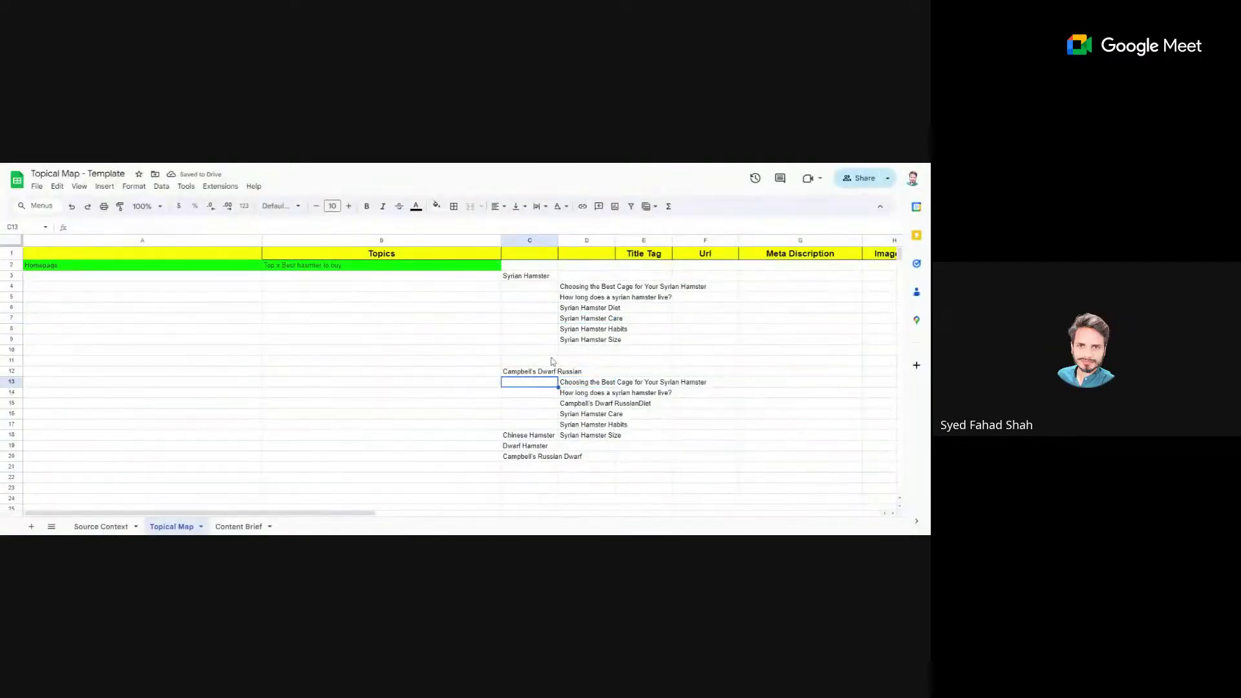
left_click(545, 374)
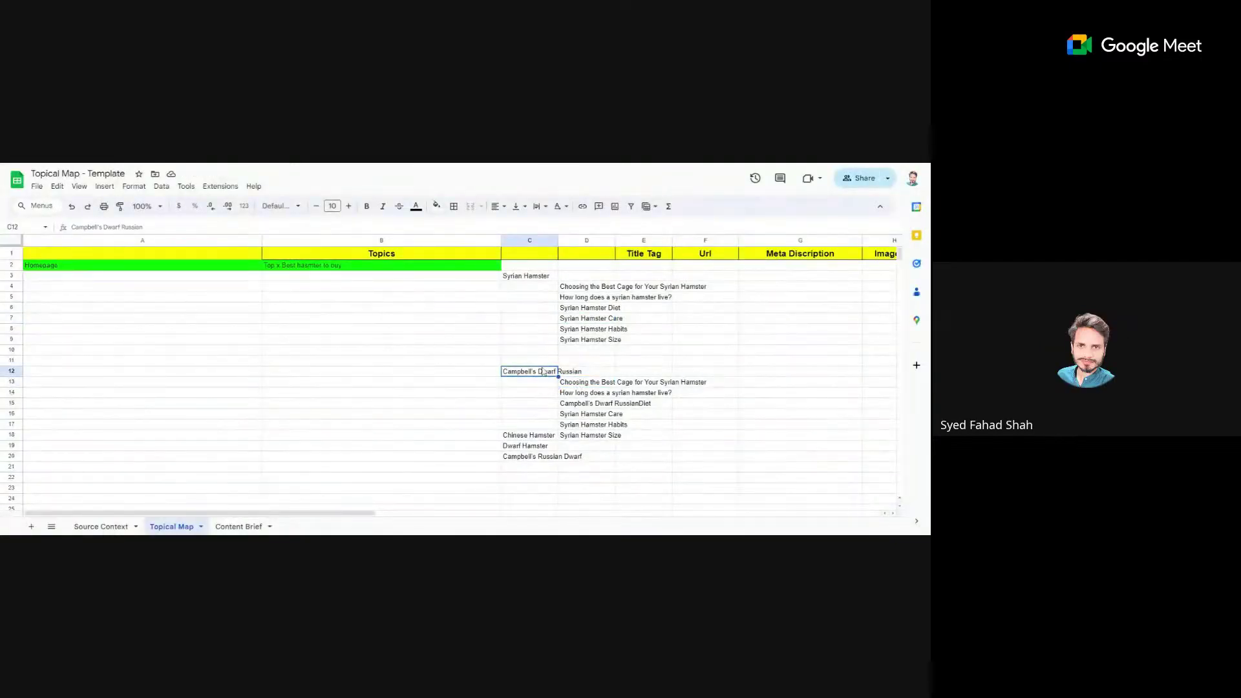
left_click(525, 279)
left_click_drag(586, 291, 589, 338)
left_click(589, 338)
left_click(549, 370)
left_click_drag(597, 291, 599, 334)
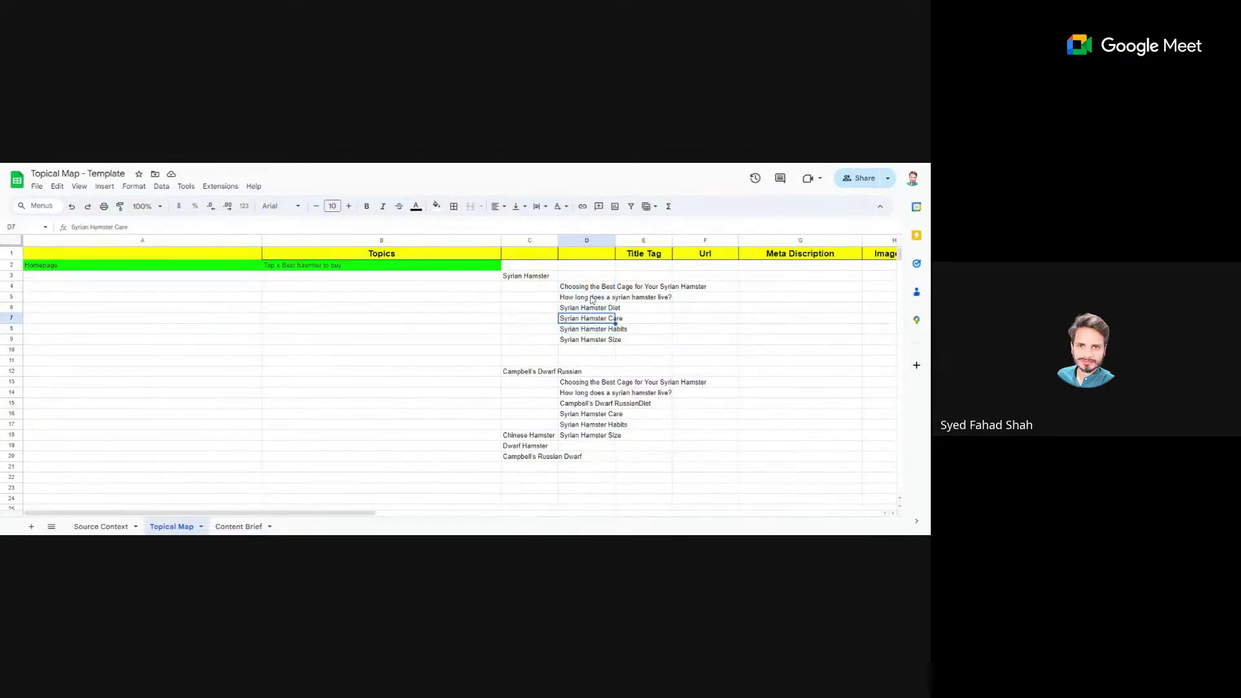
left_click_drag(594, 290, 596, 346)
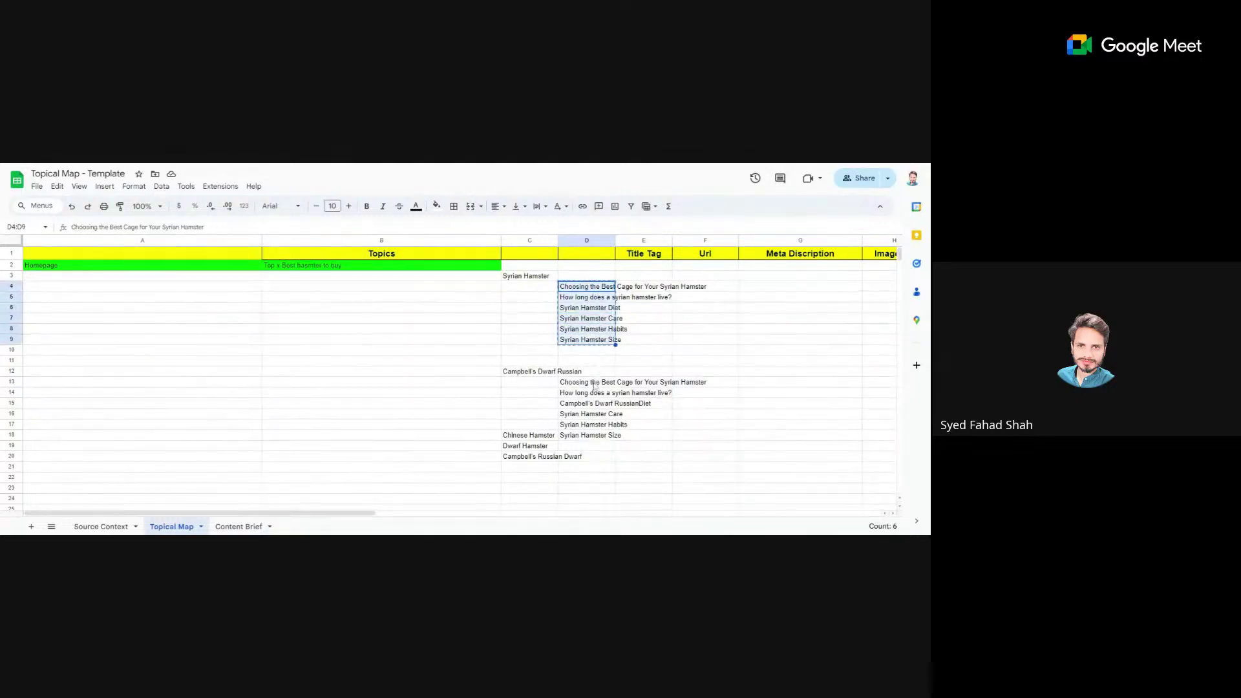
Step: Undo the last edit of D15 and replace "Syrian Hamster" there with the name copied from C12, giving "Campbell's Dwarf Russian Diet"
key("ctrl+z")
key("ctrl+z")
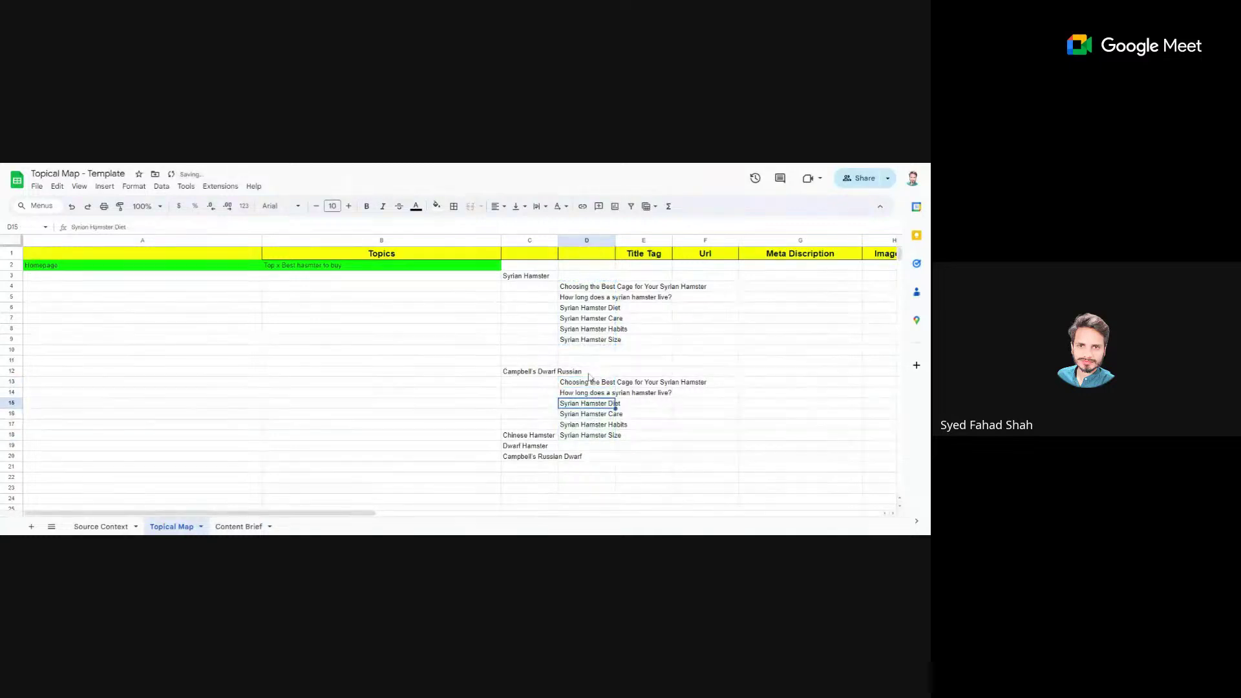
left_click(547, 373)
key("ctrl+c")
left_click(608, 406)
double_click(593, 403)
left_click_drag(559, 404, 604, 403)
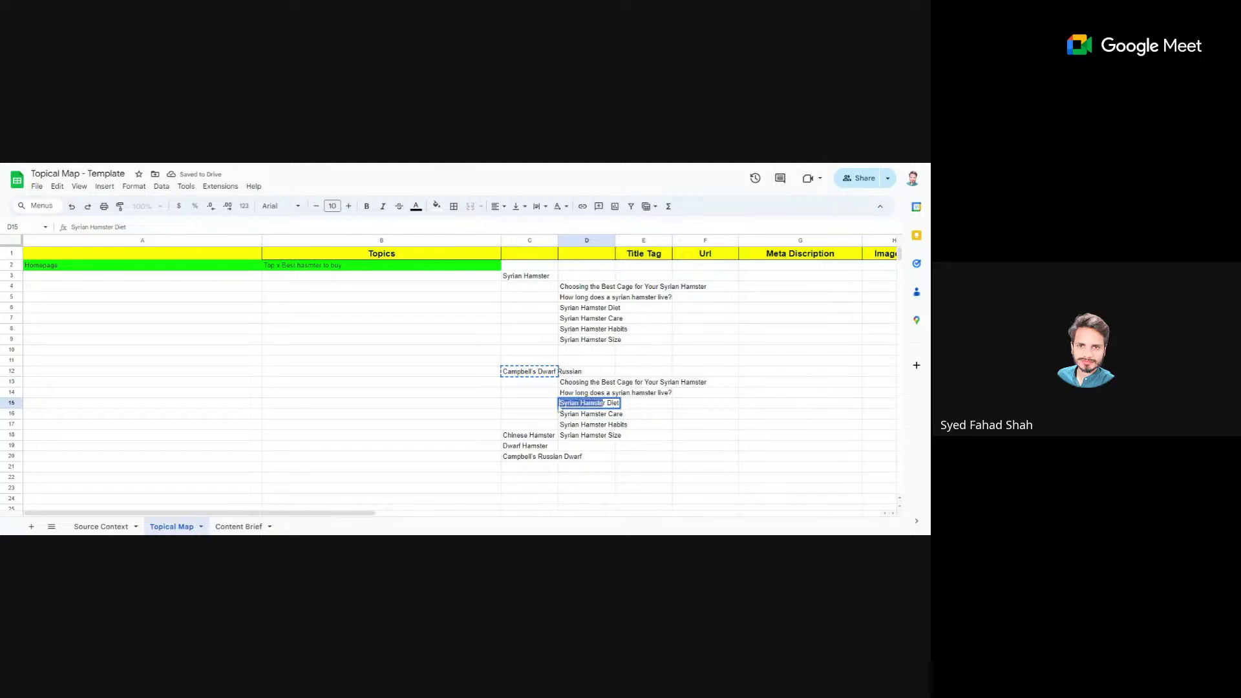
key("ctrl+v")
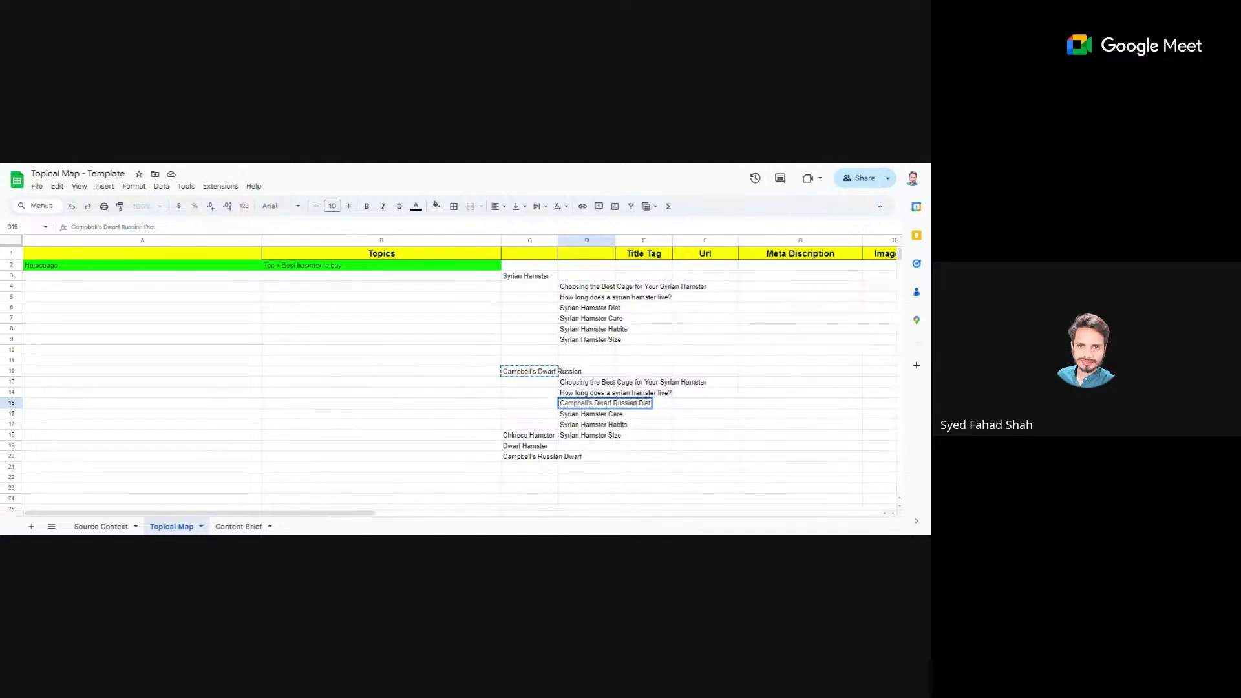
Step: Replace "Syrian Hamster" in D16 with the copied name so the subtopic reads "Campbell's Dwarf Russian Care"
left_click(613, 414)
double_click(608, 413)
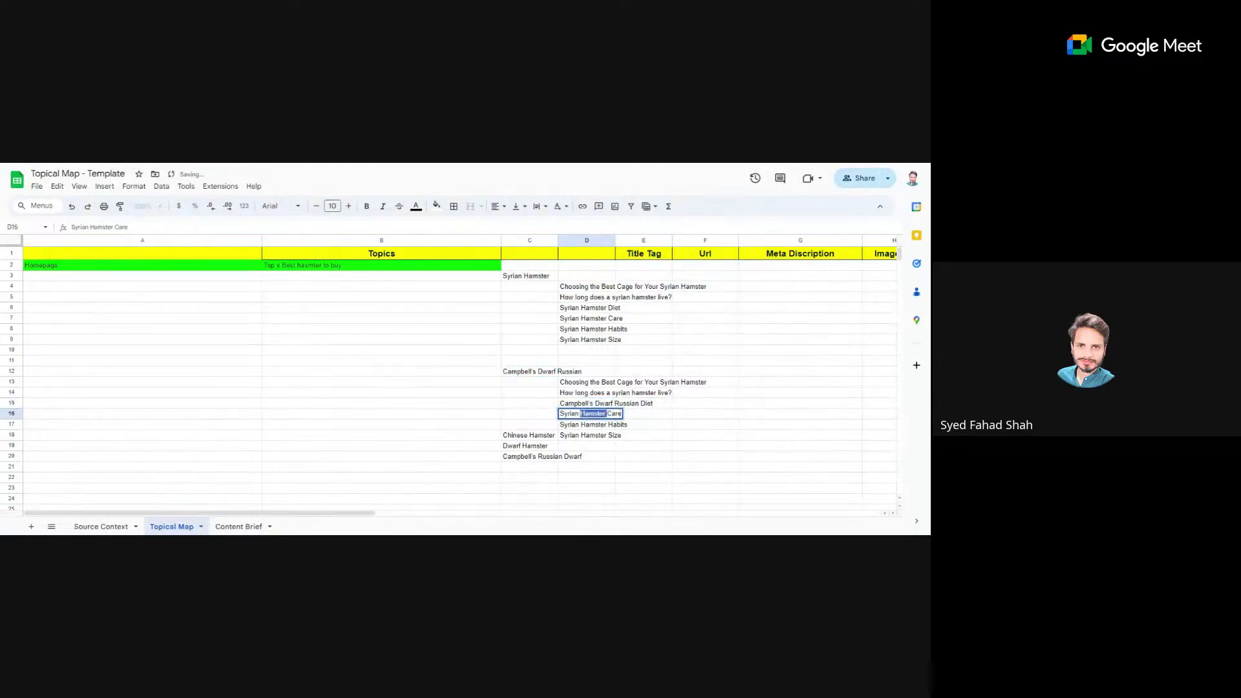
left_click_drag(606, 414, 554, 420)
key("ctrl+v")
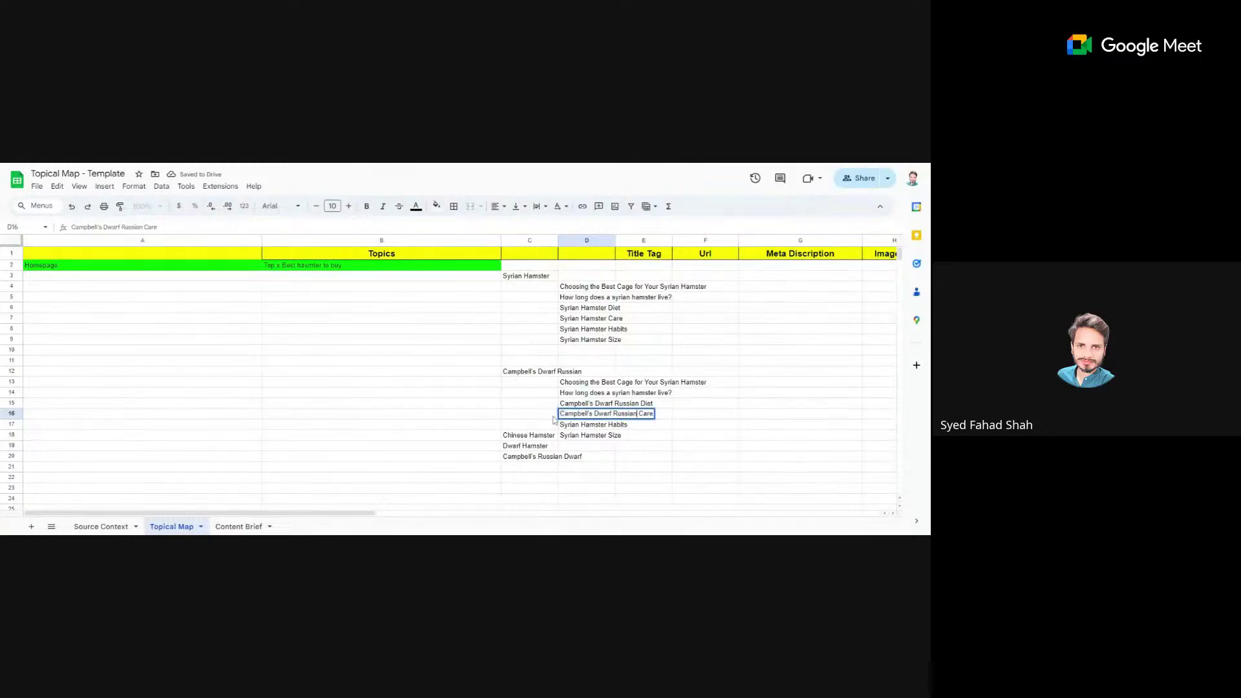
key("Return")
Step: Change D17 to "Campbell's Dwarf Russian Habits" and D18 to "Campbell's Dwarf Russian Size" using the copied name
double_click(606, 424)
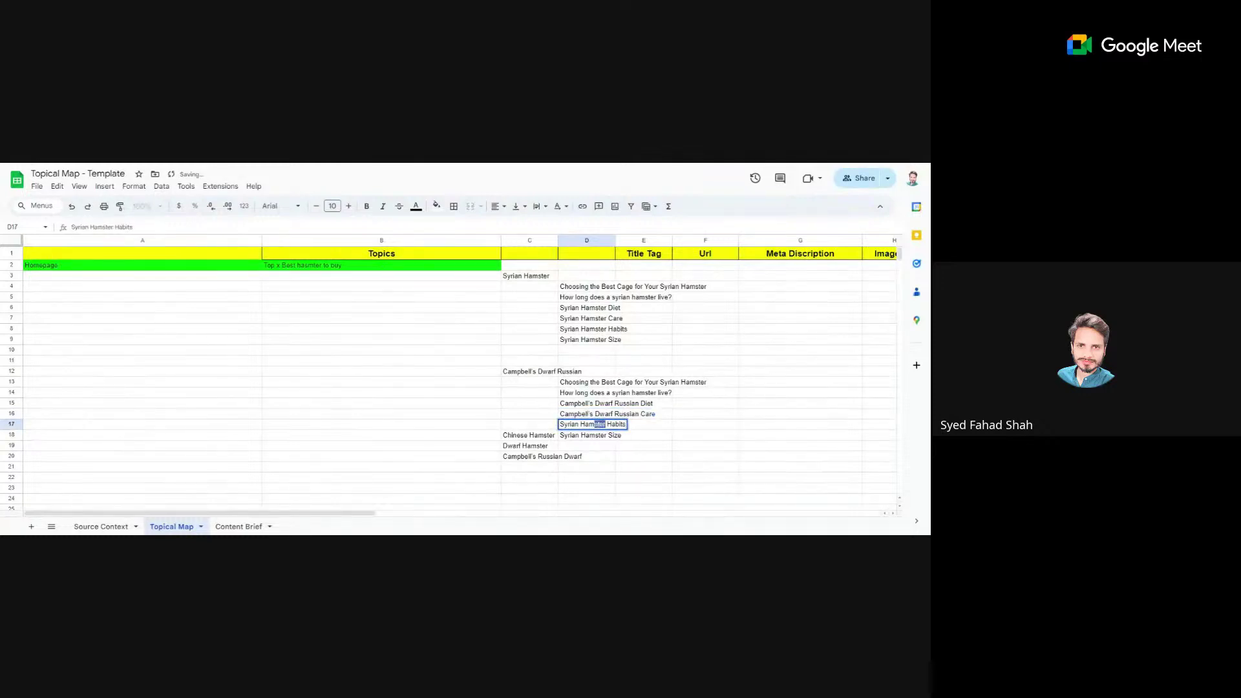
left_click_drag(605, 425, 557, 437)
key("ctrl+v")
key("Return")
double_click(602, 435)
key("ctrl+v")
key("Delete")
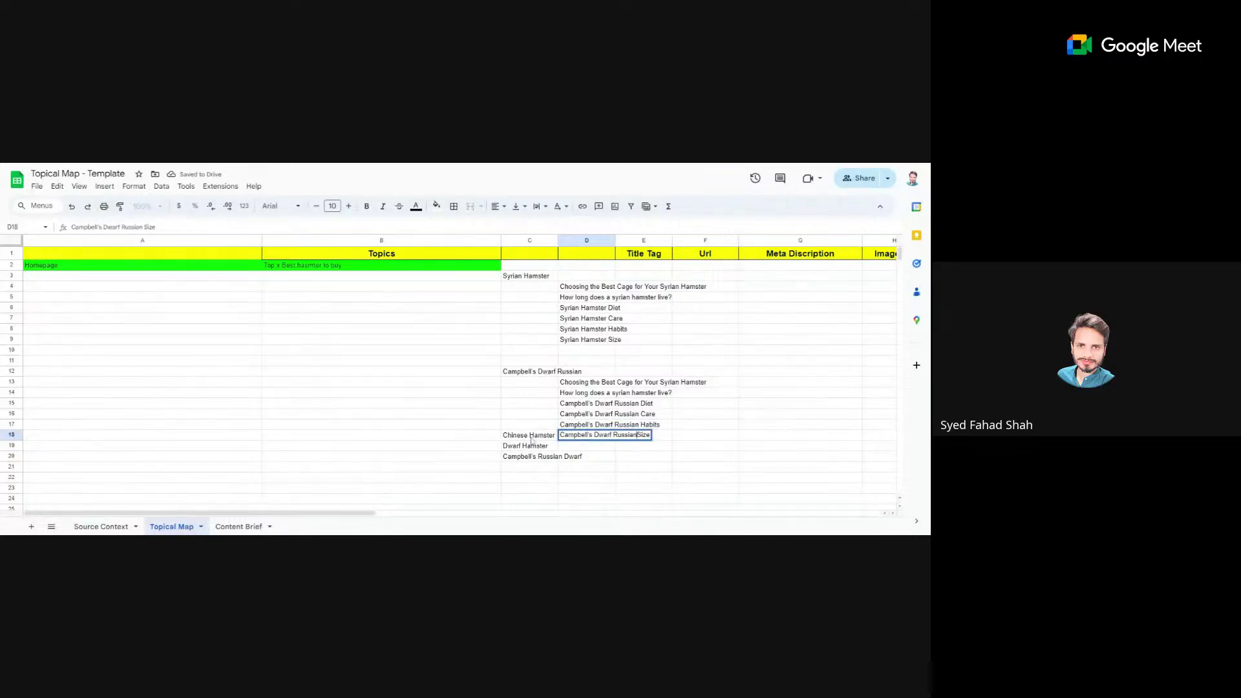
key("Return")
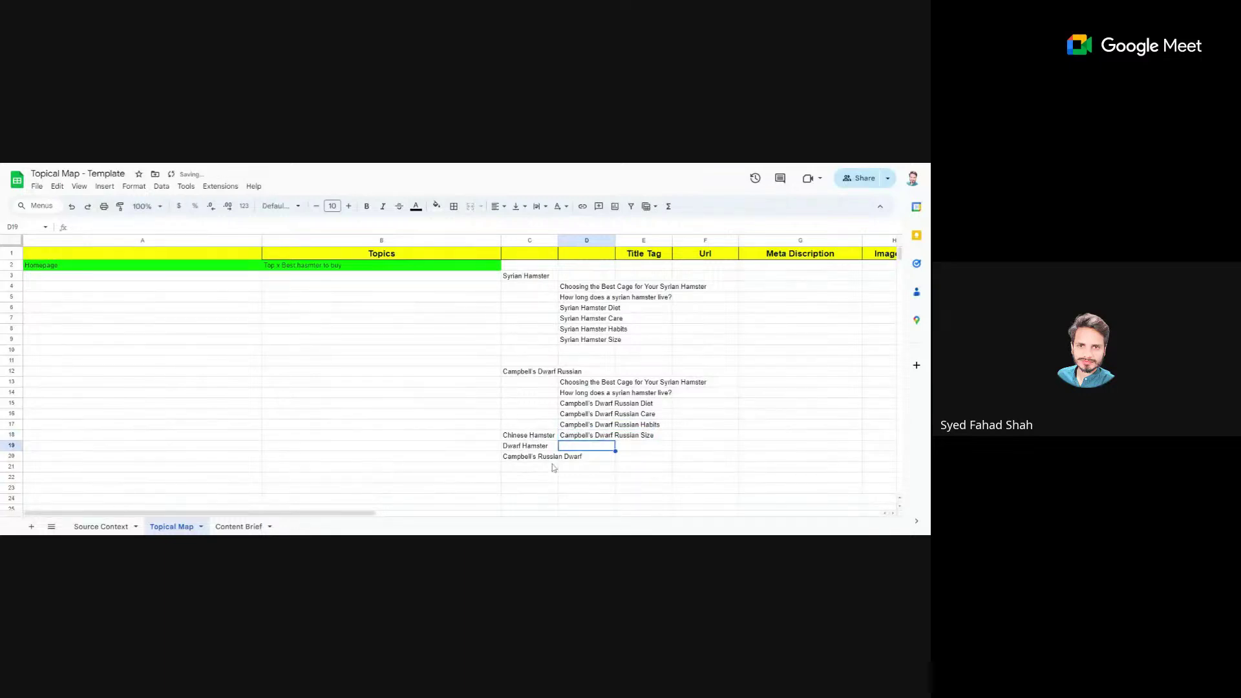
Step: Move the species Chinese Hamster, Dwarf Hamster and Campbell's Russian Dwarf down one row to C19:C21
left_click_drag(542, 439, 540, 462)
key("Down")
key("ctrl+v")
left_click(577, 459)
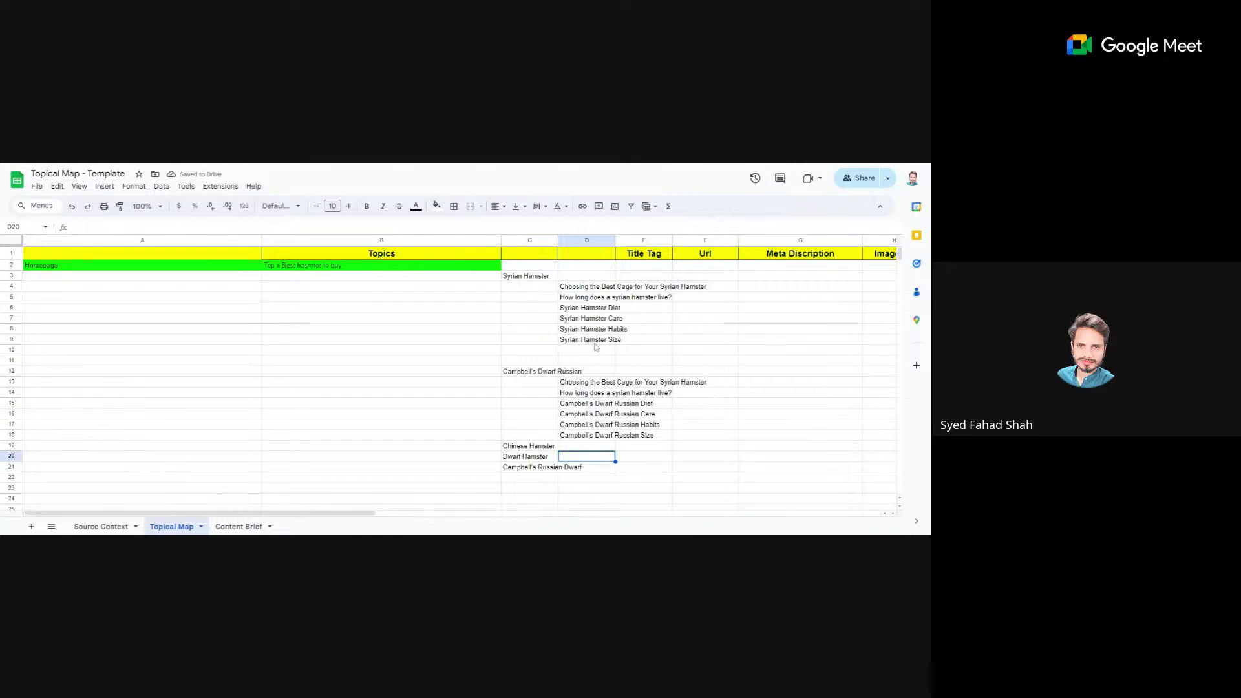
left_click_drag(594, 288, 613, 335)
left_click(607, 339)
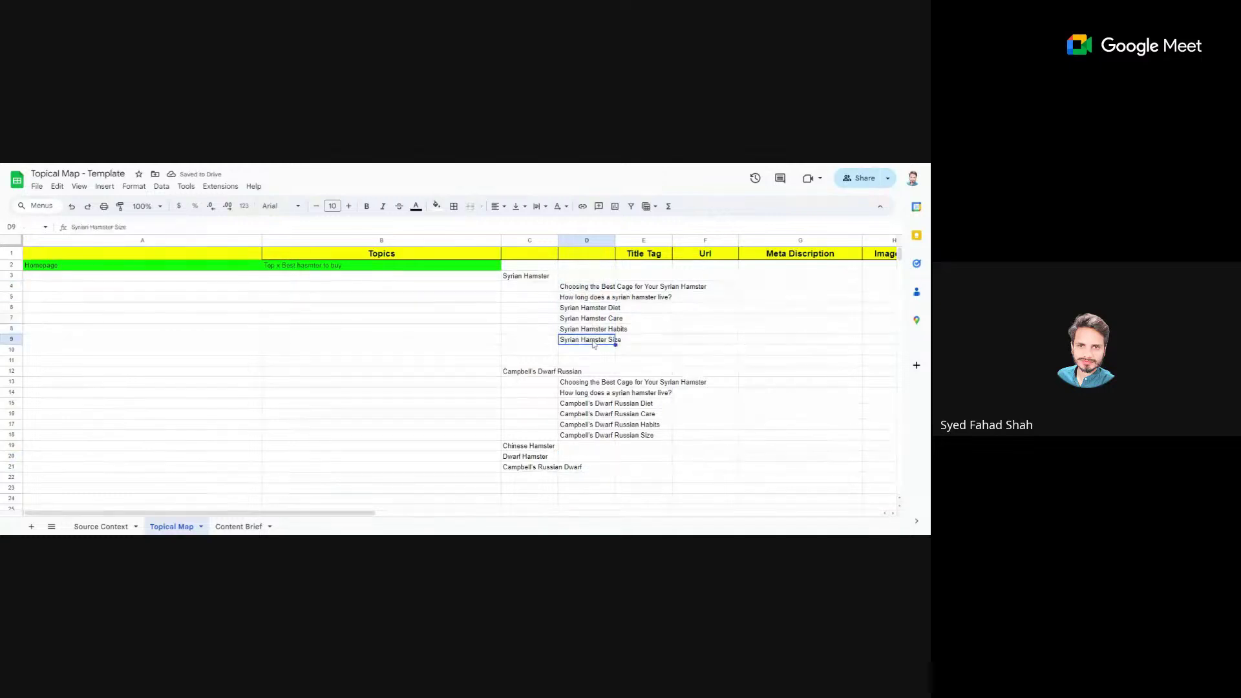
left_click_drag(596, 291, 598, 340)
left_click(595, 341)
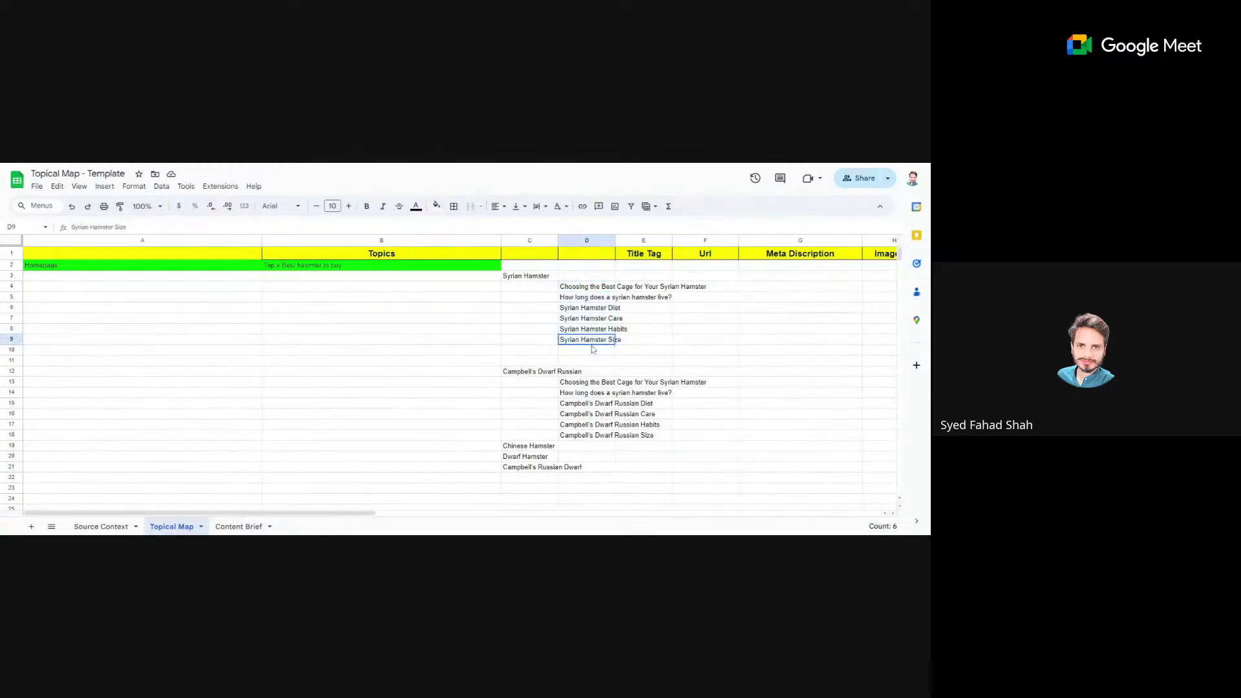
left_click(539, 278)
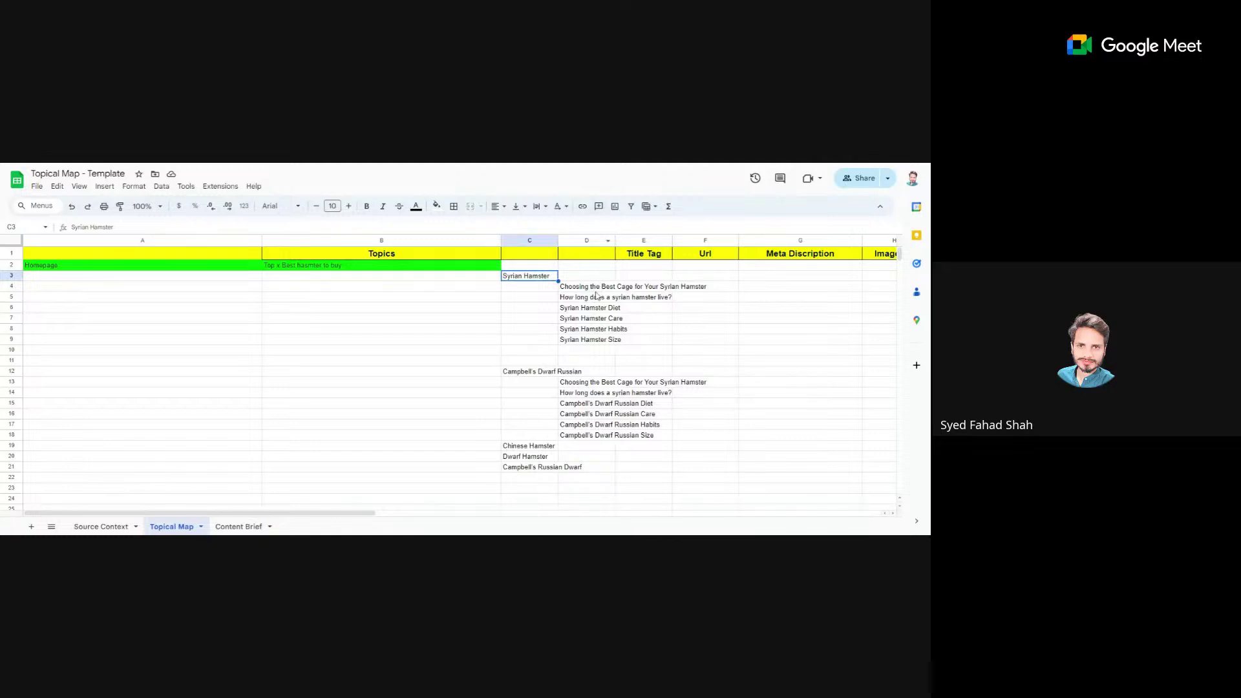
Step: Search Google for the topic copied from D4, "Choosing the Best Cage for Your Syrian Hamster"
left_click(594, 287)
key("ctrl+c")
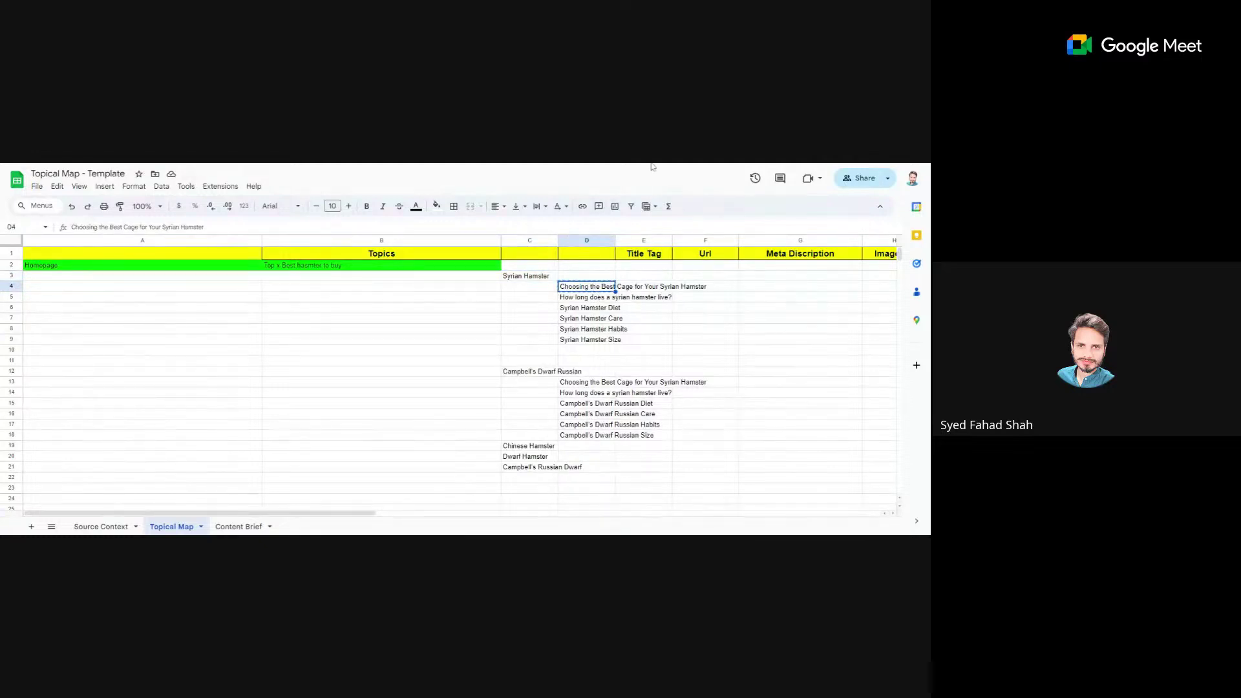
left_click(651, 166)
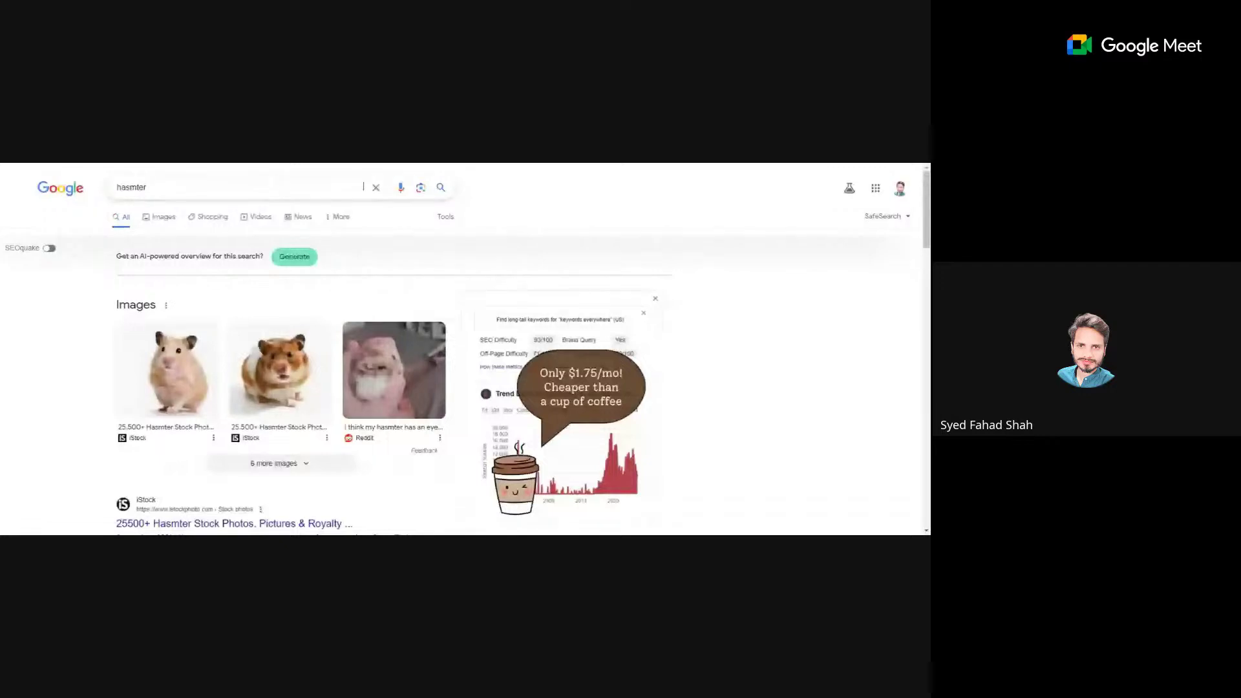
key("ctrl+a")
key("ctrl+v")
type("+")
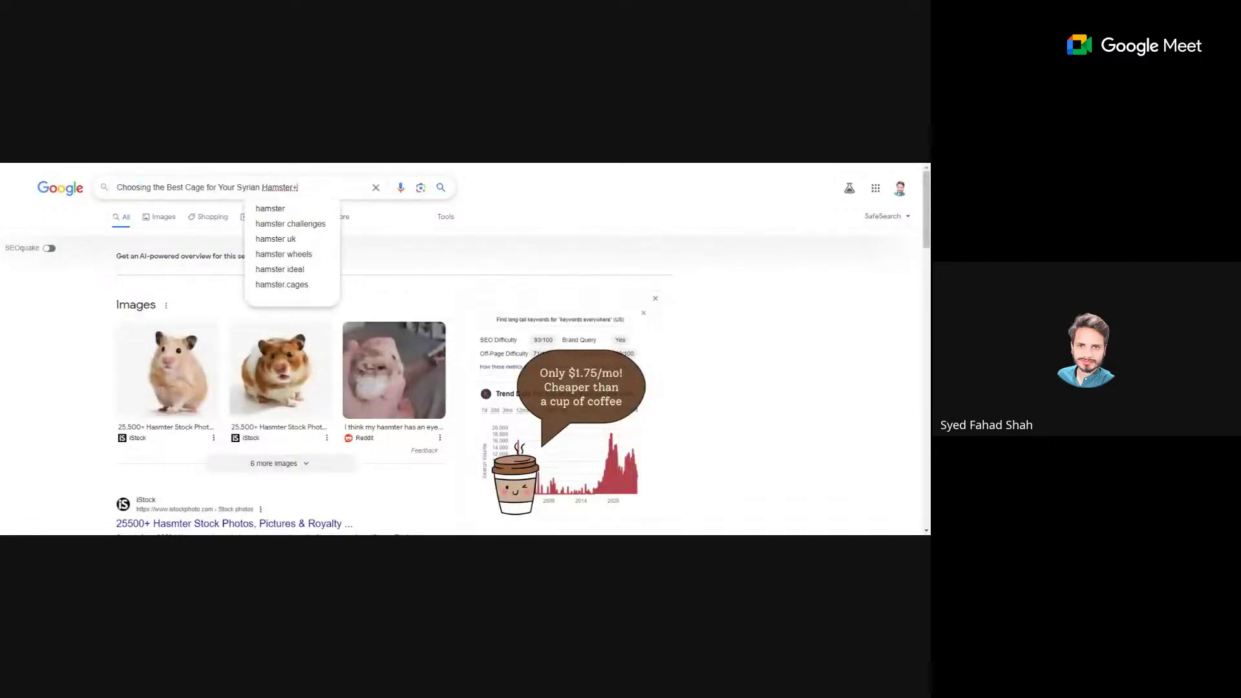
key("BackSpace")
key("Return")
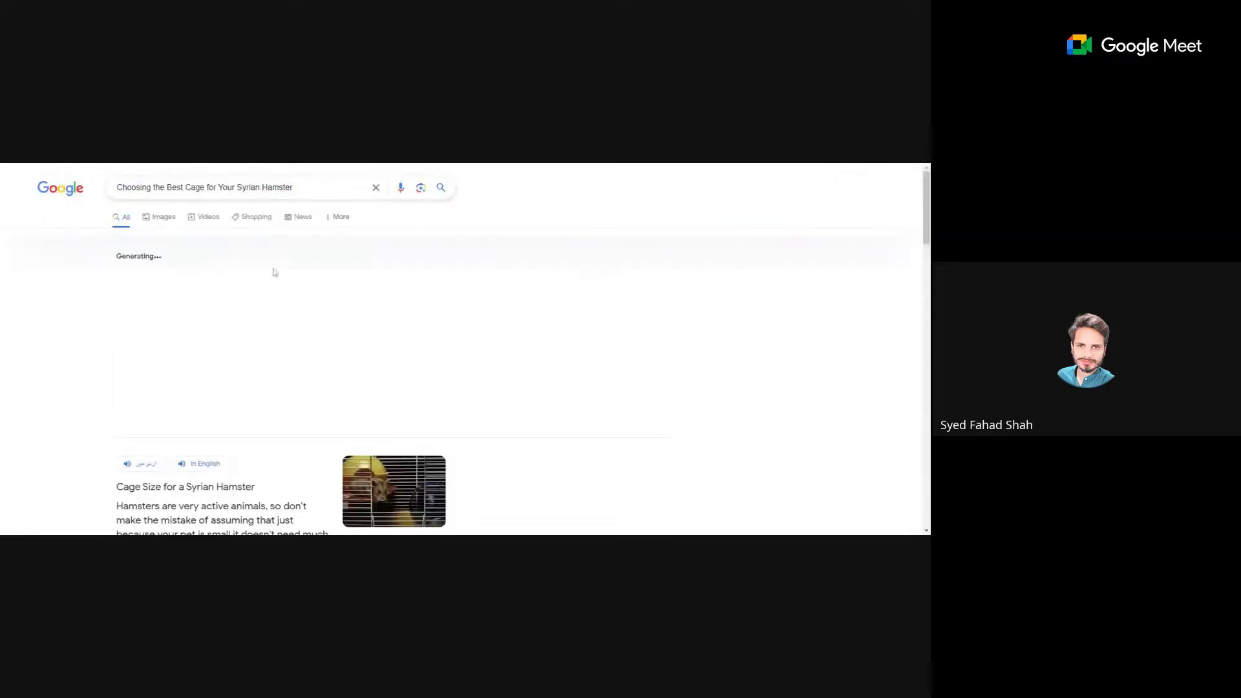
Step: Open The Spruce Pets article on Syrian hamster cages from the search results and examine its title and "Style of Cage" section
scroll(275, 273, "down", 5)
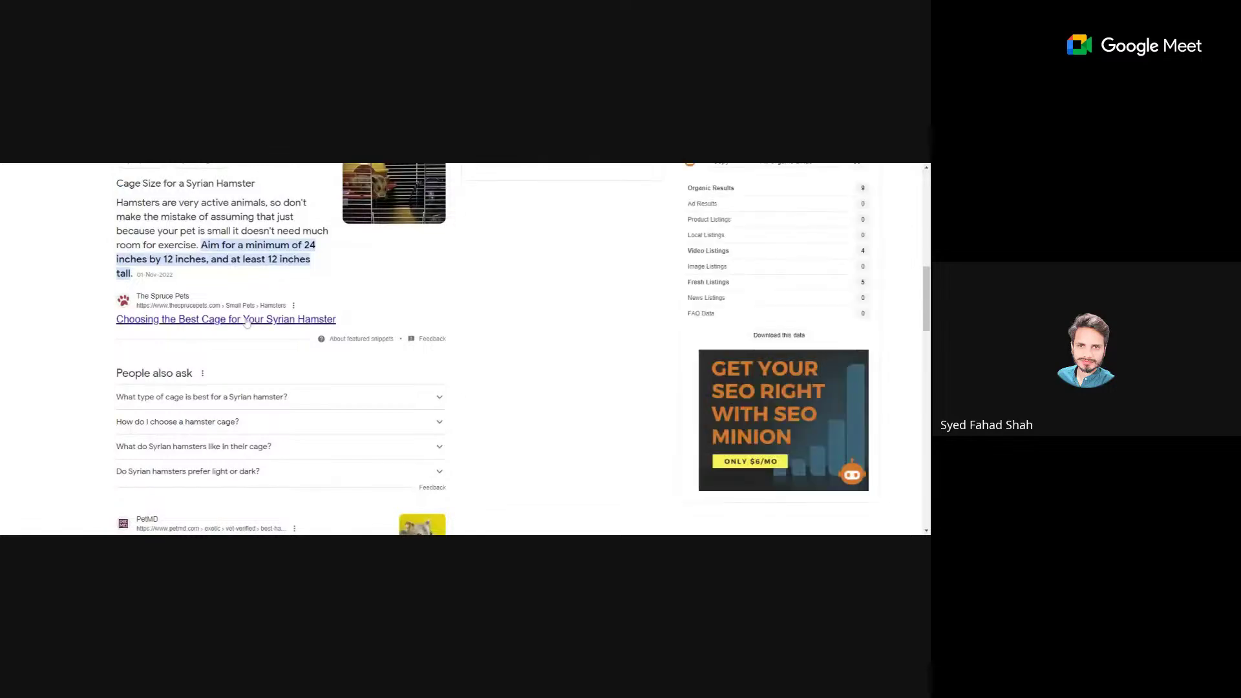
scroll(247, 324, "down", 3)
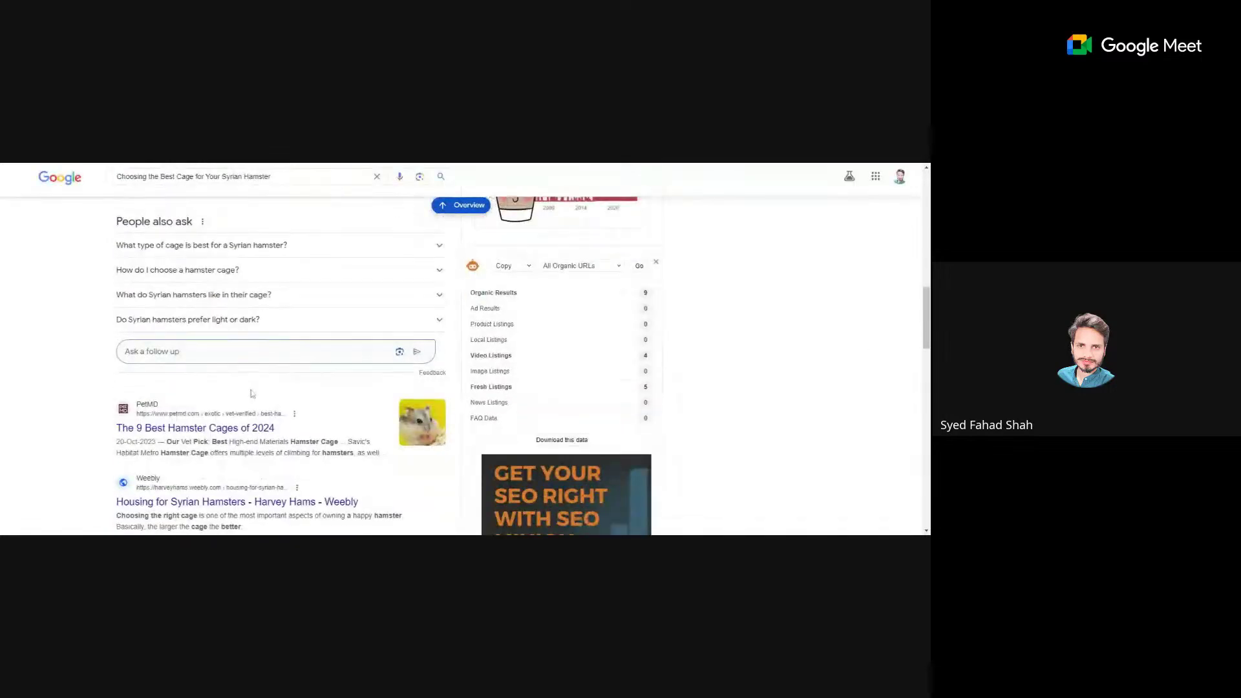
scroll(282, 393, "up", 3)
scroll(283, 393, "up", 10)
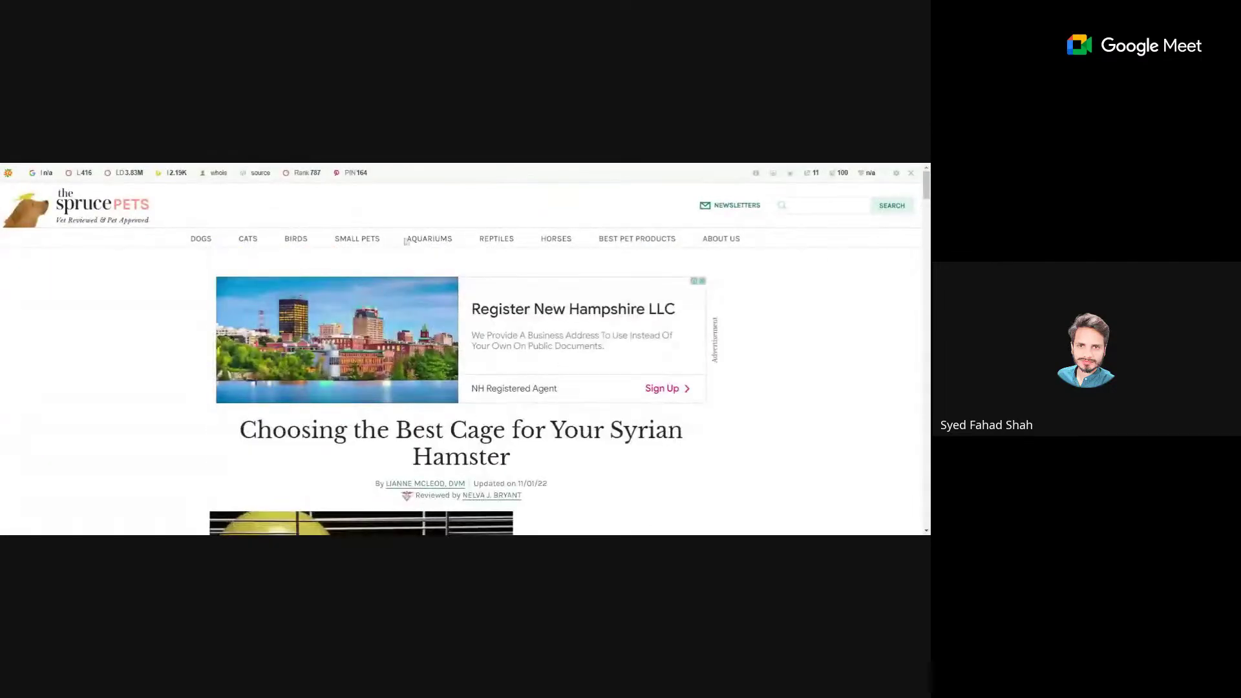
left_click_drag(241, 278, 531, 313)
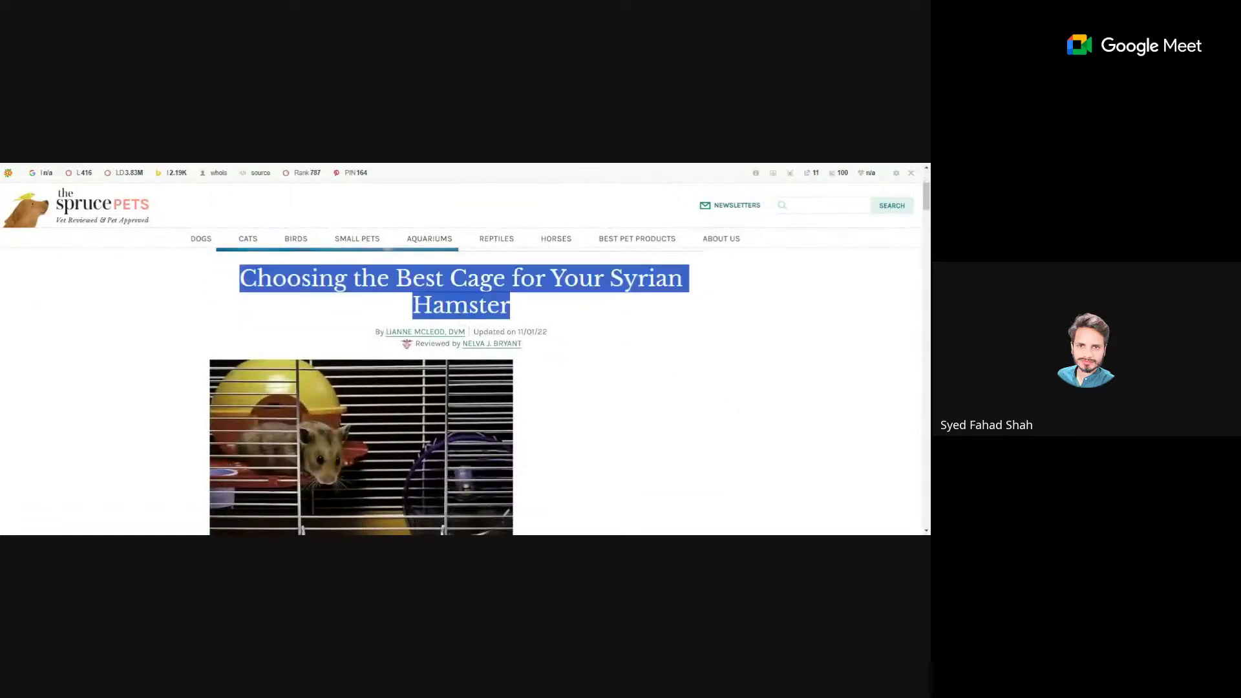
left_click(530, 314)
scroll(513, 315, "down", 10)
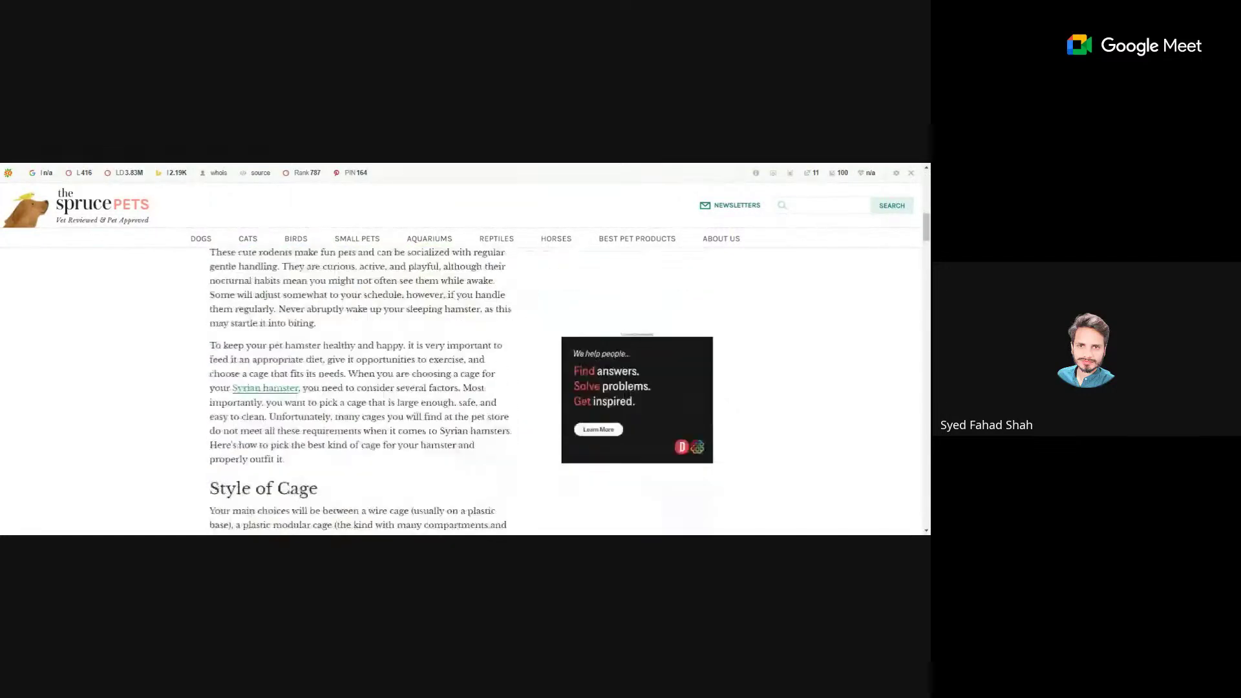
left_click_drag(327, 304, 209, 304)
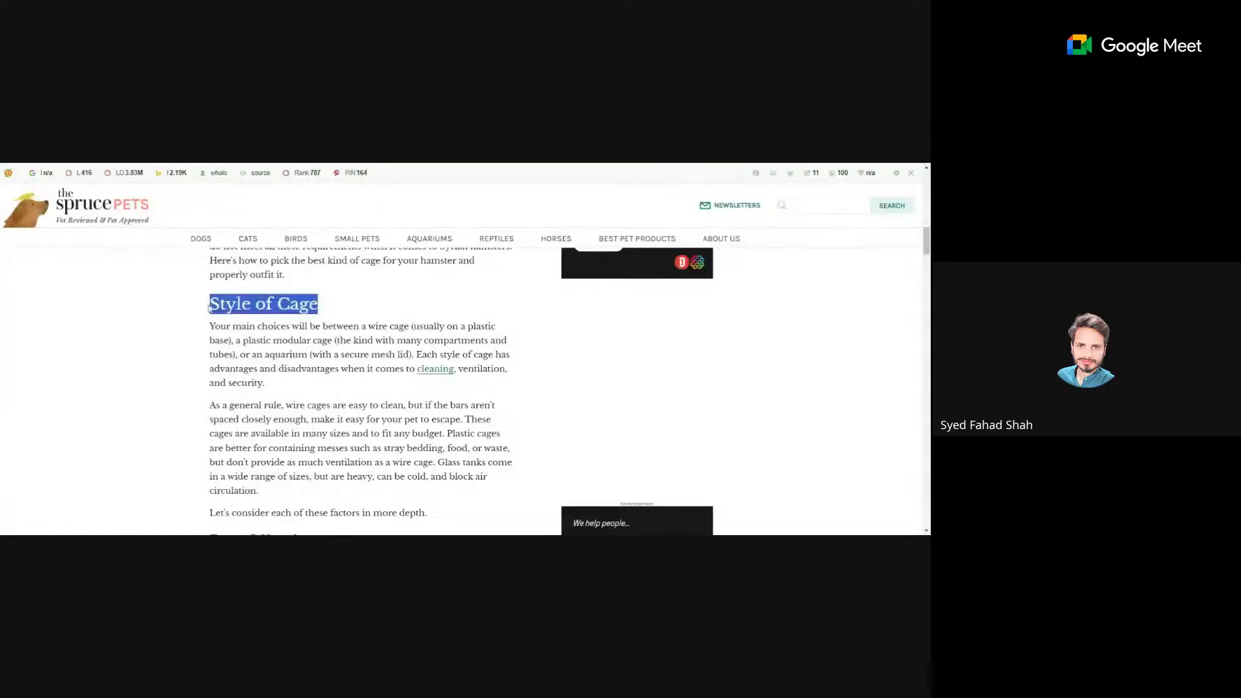
left_click(208, 304)
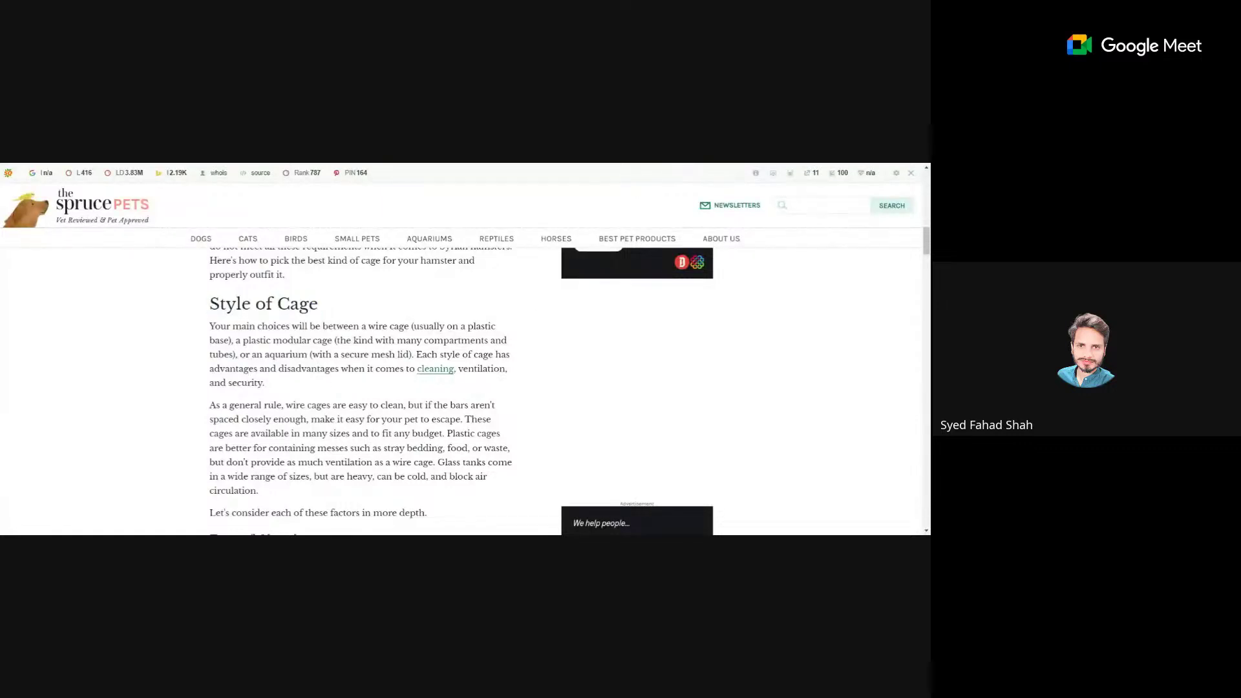
left_click(911, 172)
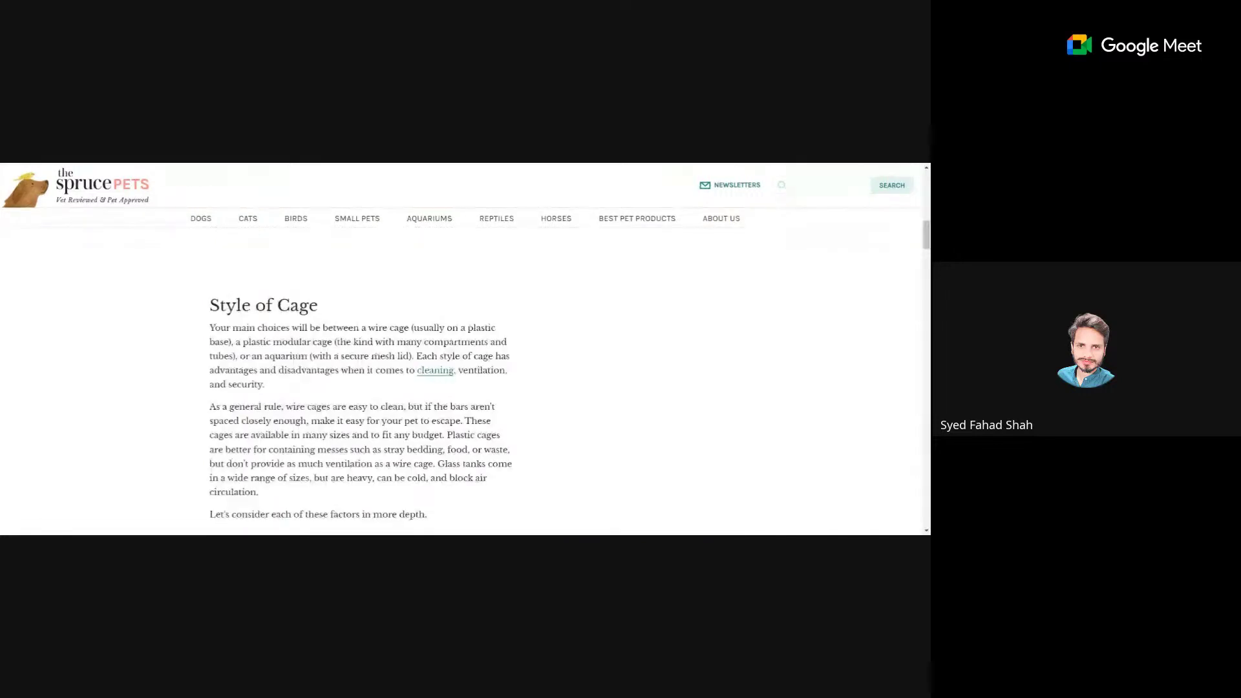
scroll(465, 349, "down", 2)
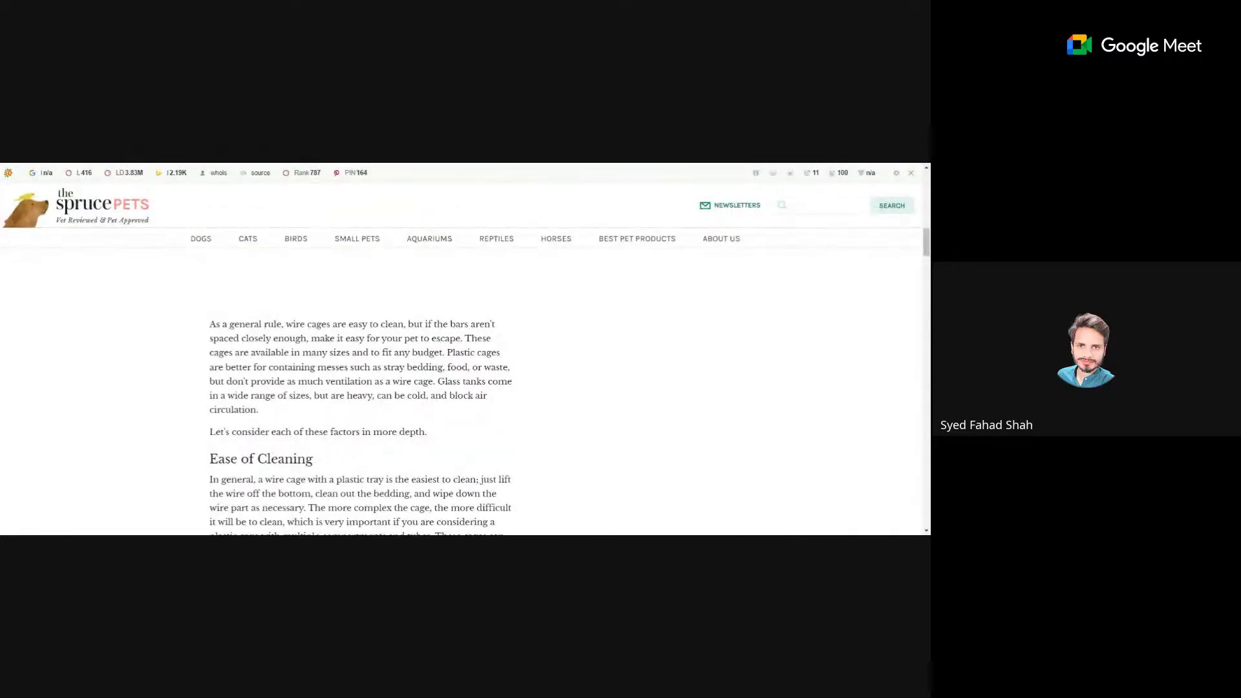
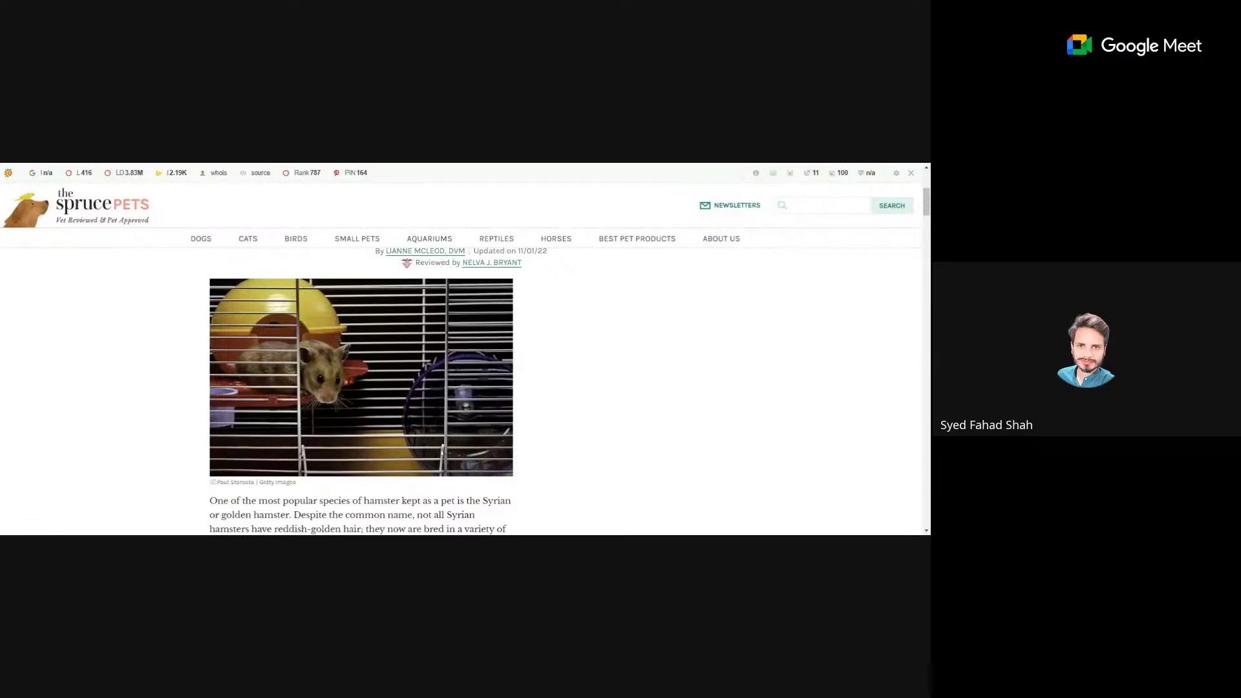
Step: Examine the article's further headings and text on ease of cleaning, cleaning the cage and ventilation
scroll(355, 371, "up", 3)
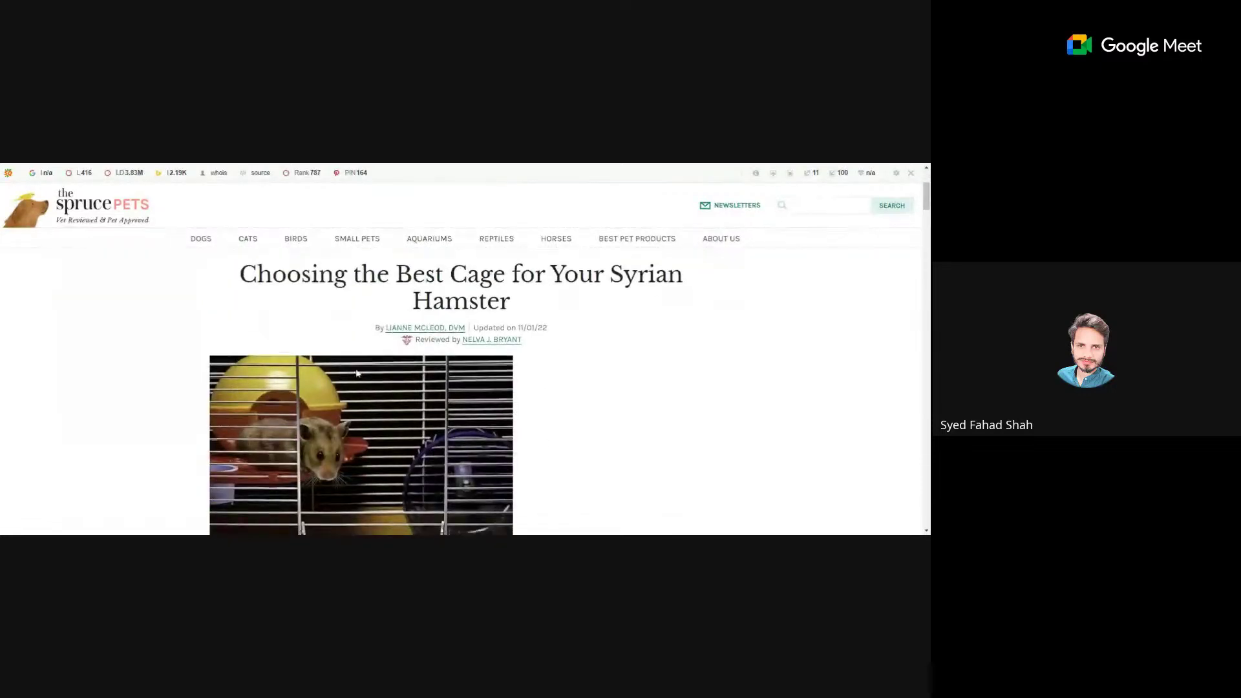
scroll(356, 373, "down", 10)
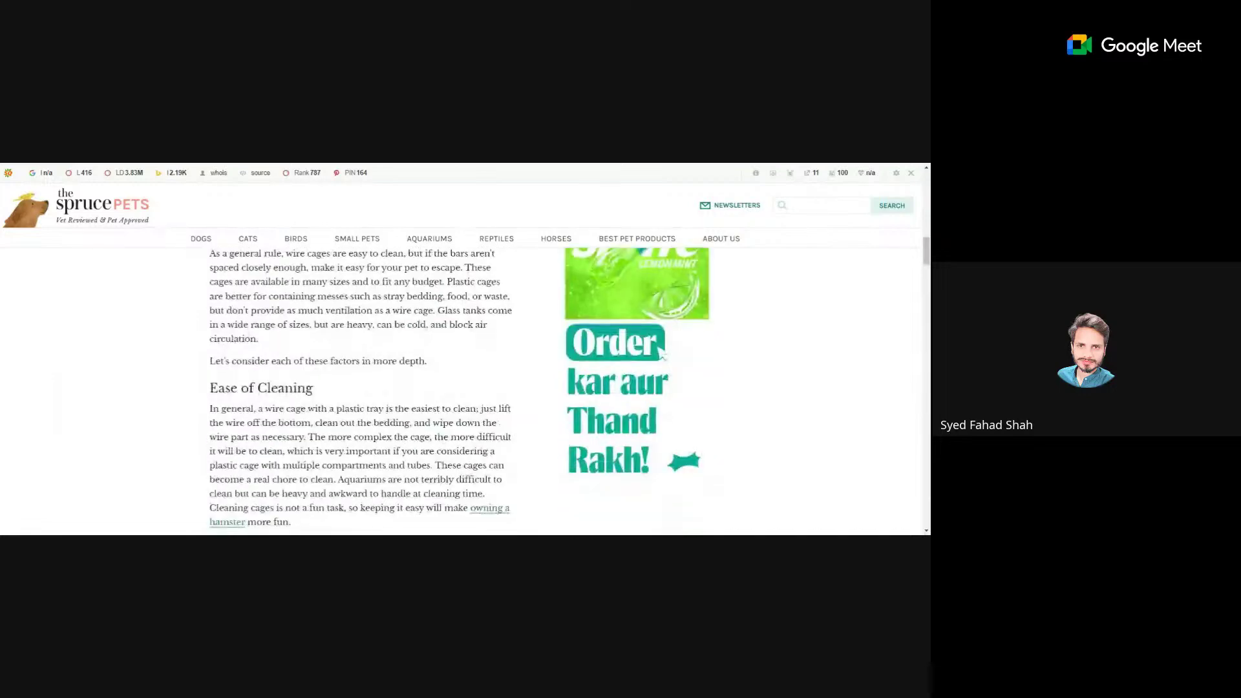
scroll(660, 353, "up", 5)
scroll(661, 353, "down", 5)
scroll(662, 354, "down", 8)
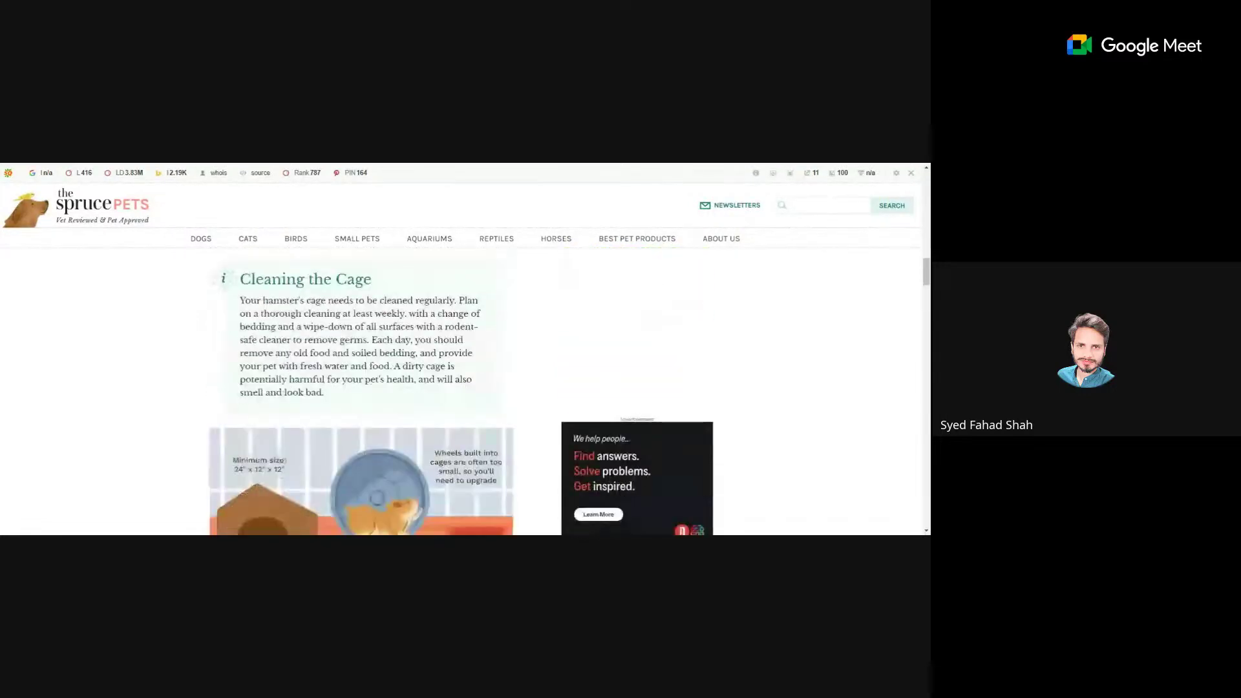
scroll(299, 482, "down", 2)
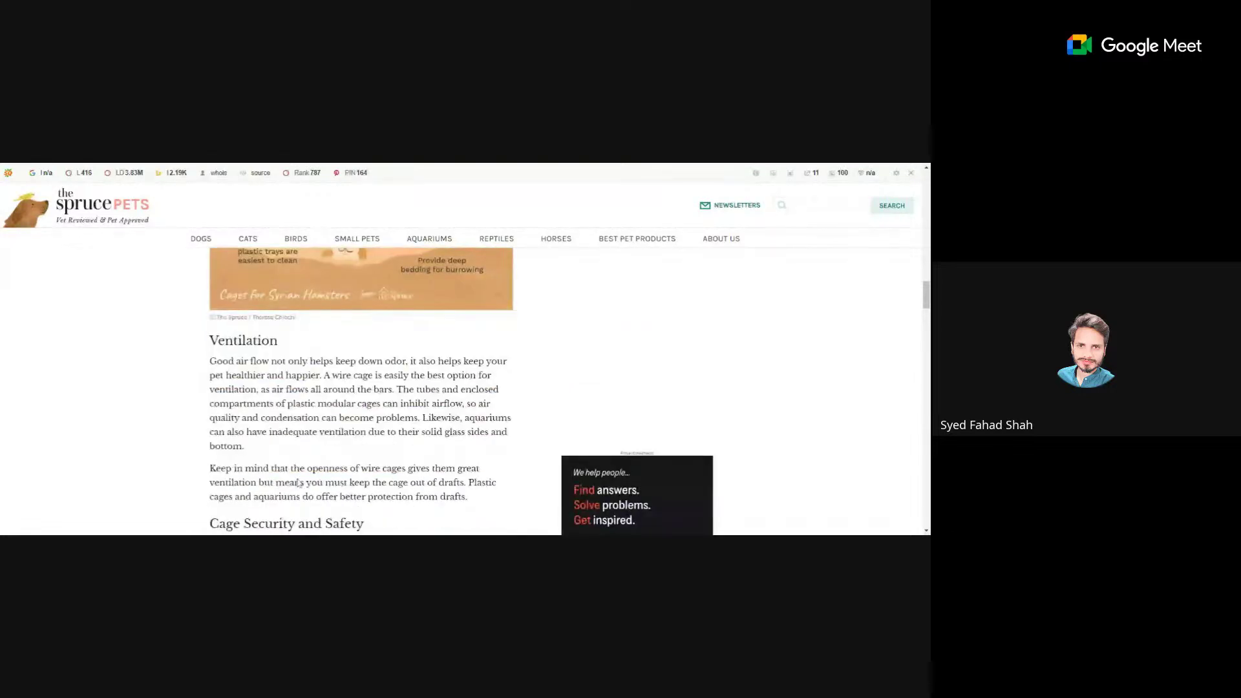
left_click_drag(468, 498, 239, 469)
left_click(234, 470)
left_click_drag(267, 341, 243, 340)
left_click(218, 359)
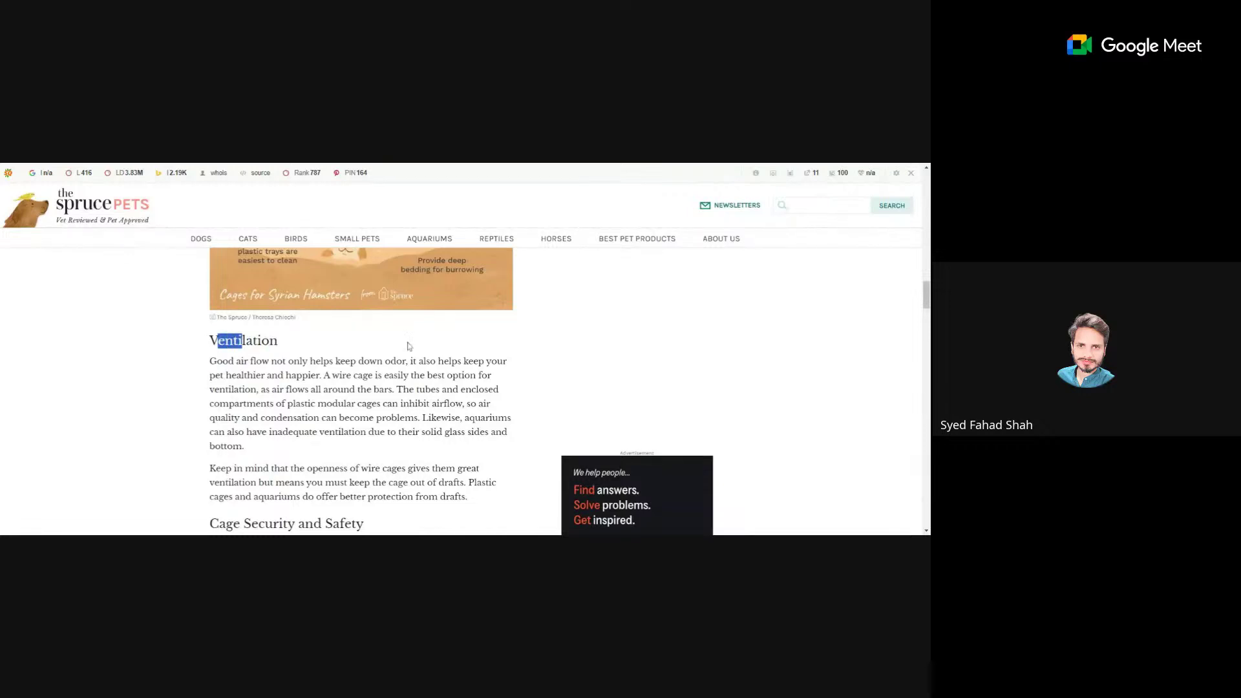
Step: Switch to the Perplexity hamster thread and draft the follow-up "Give me 10 different keyword variation of "" that address a different search intent"
left_click(572, 165)
key("ctrl+Tab")
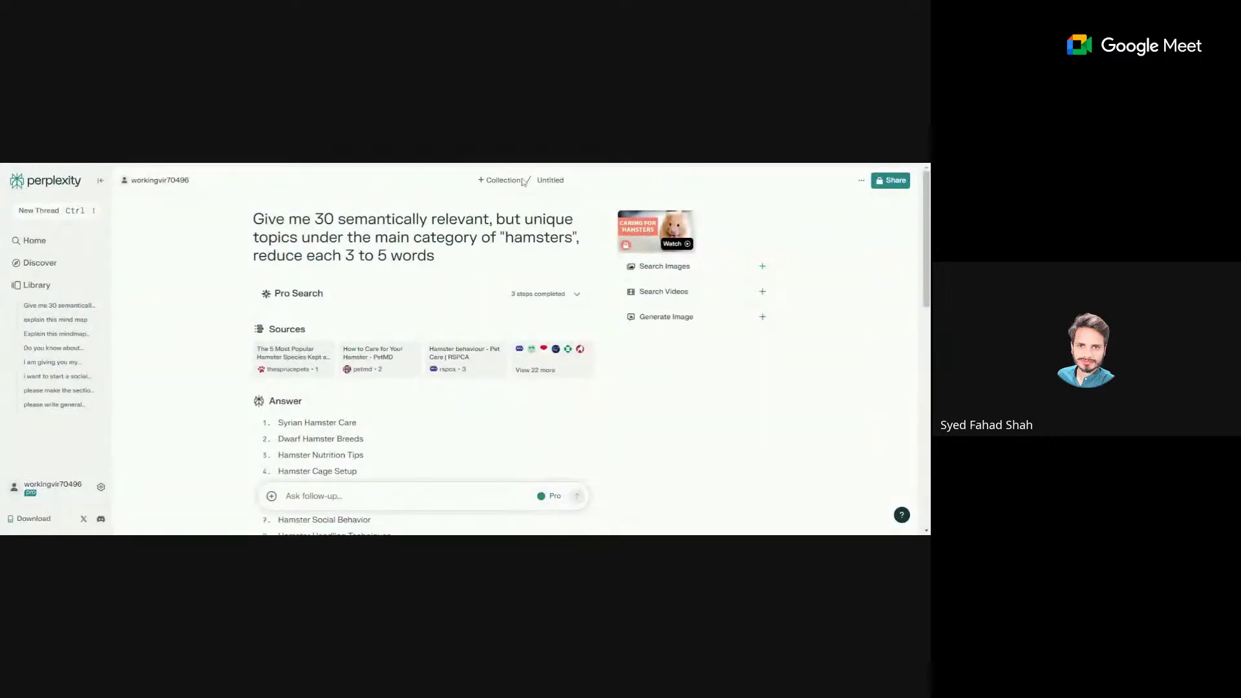
scroll(309, 420, "down", 3)
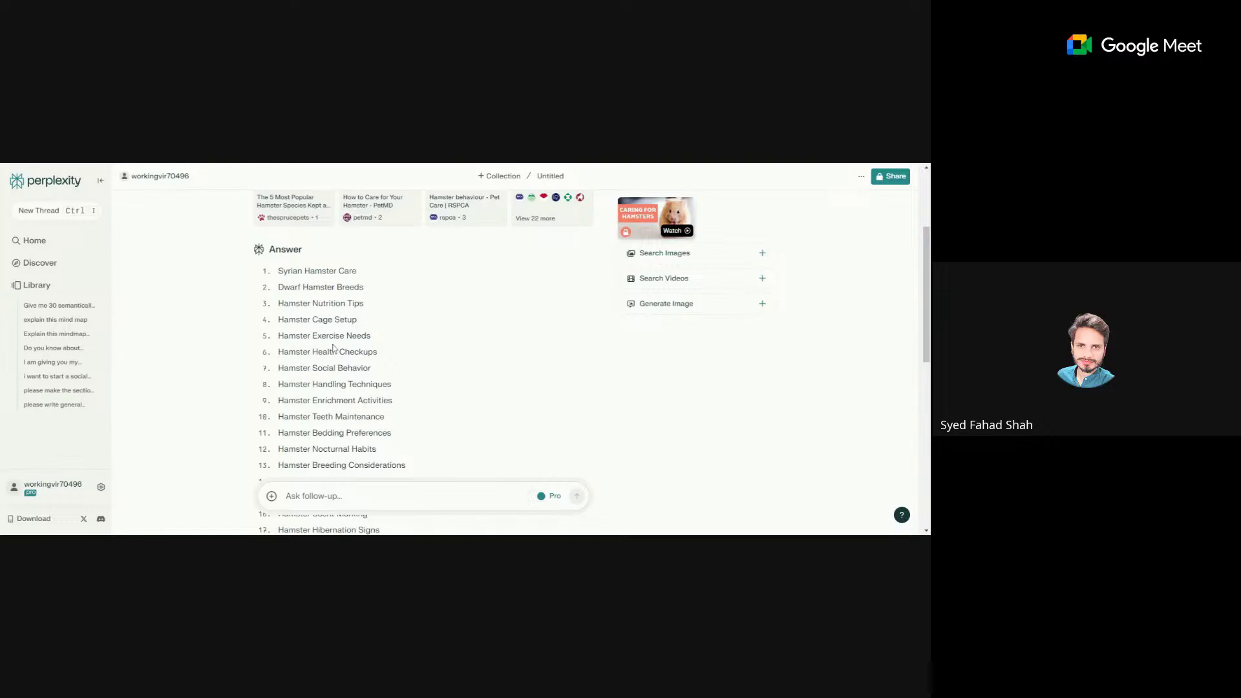
left_click(286, 496)
type("Give me 10 different keyword variation of \"\" that address a different search intent")
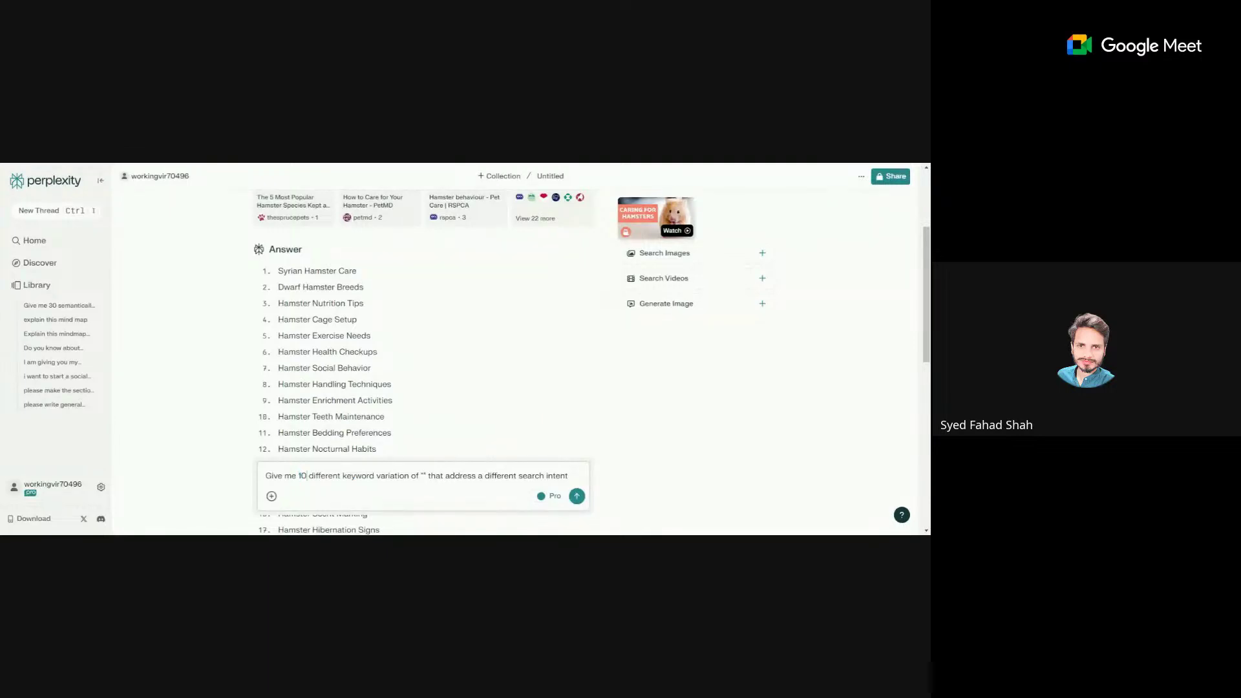
Step: Insert "Syrian Hamster Care", copied from the answer list, between the prompt's empty quotation marks and submit the follow-up
double_click(358, 476)
double_click(393, 476)
left_click(415, 475)
mouse_move(279, 270)
left_mouse_down()
mouse_move(360, 274)
mouse_move(280, 272)
left_mouse_up()
key("ctrl+c")
left_click(366, 276)
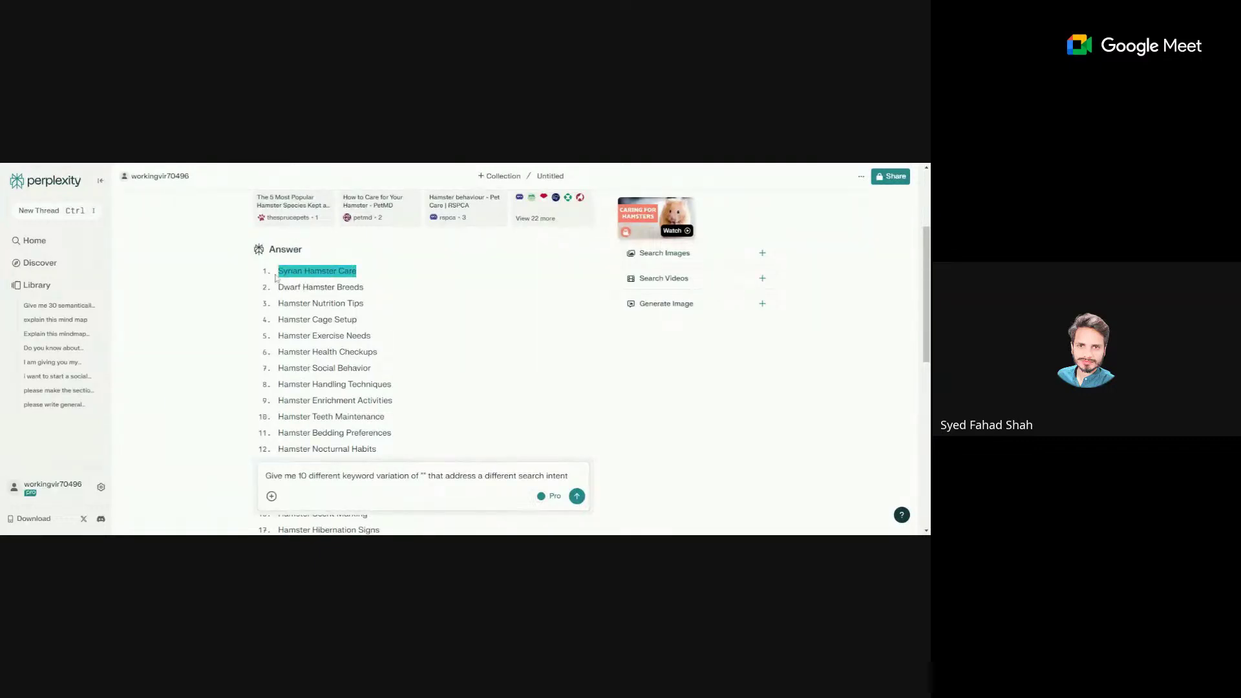
left_click(420, 476)
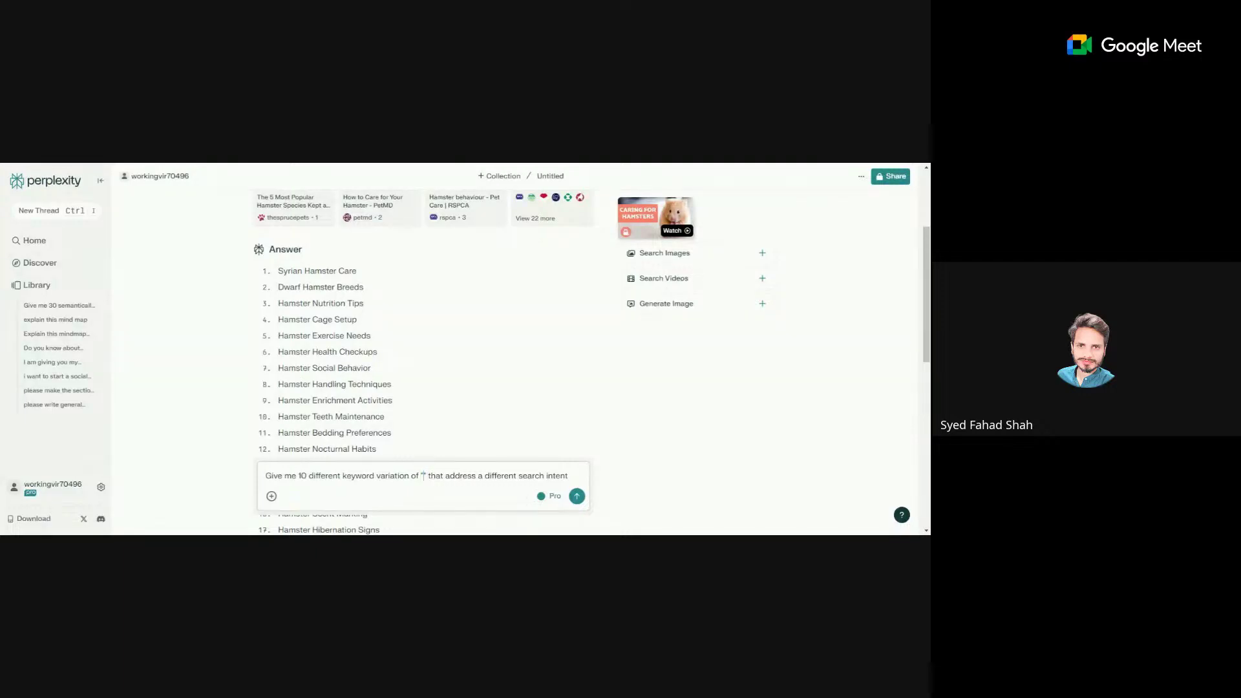
key("ctrl+v")
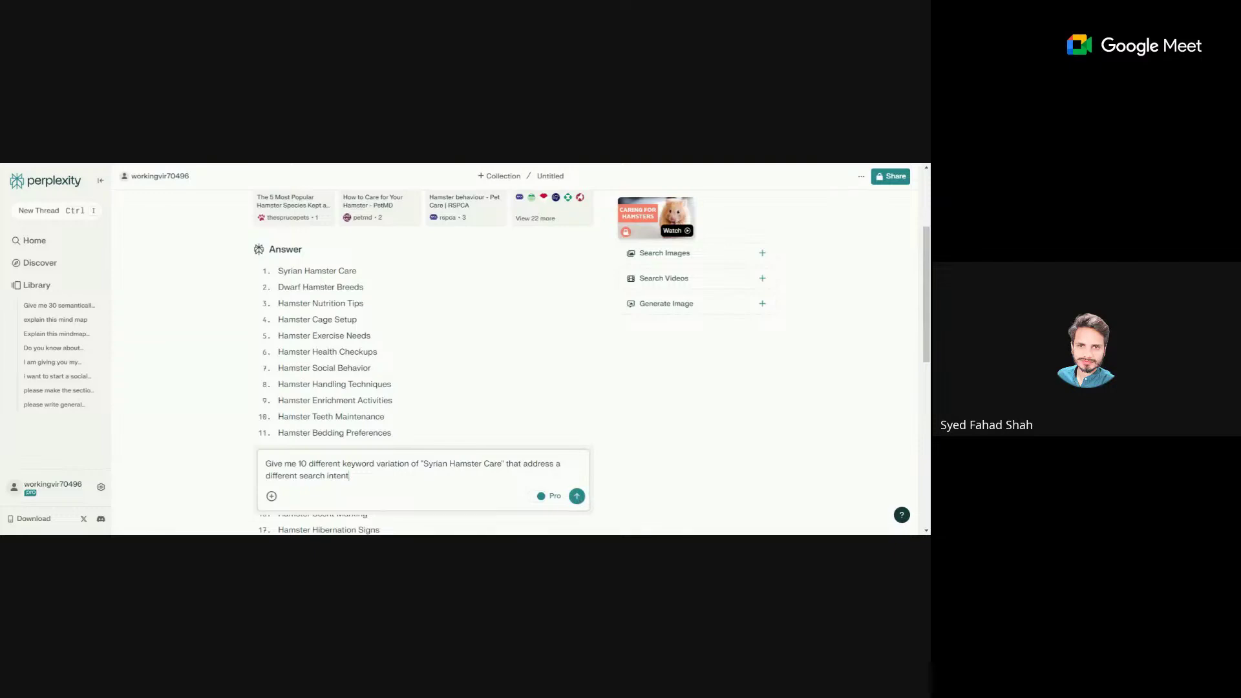
scroll(362, 297, "up", 4)
scroll(354, 319, "down", 9)
scroll(368, 366, "up", 5)
scroll(449, 435, "down", 1)
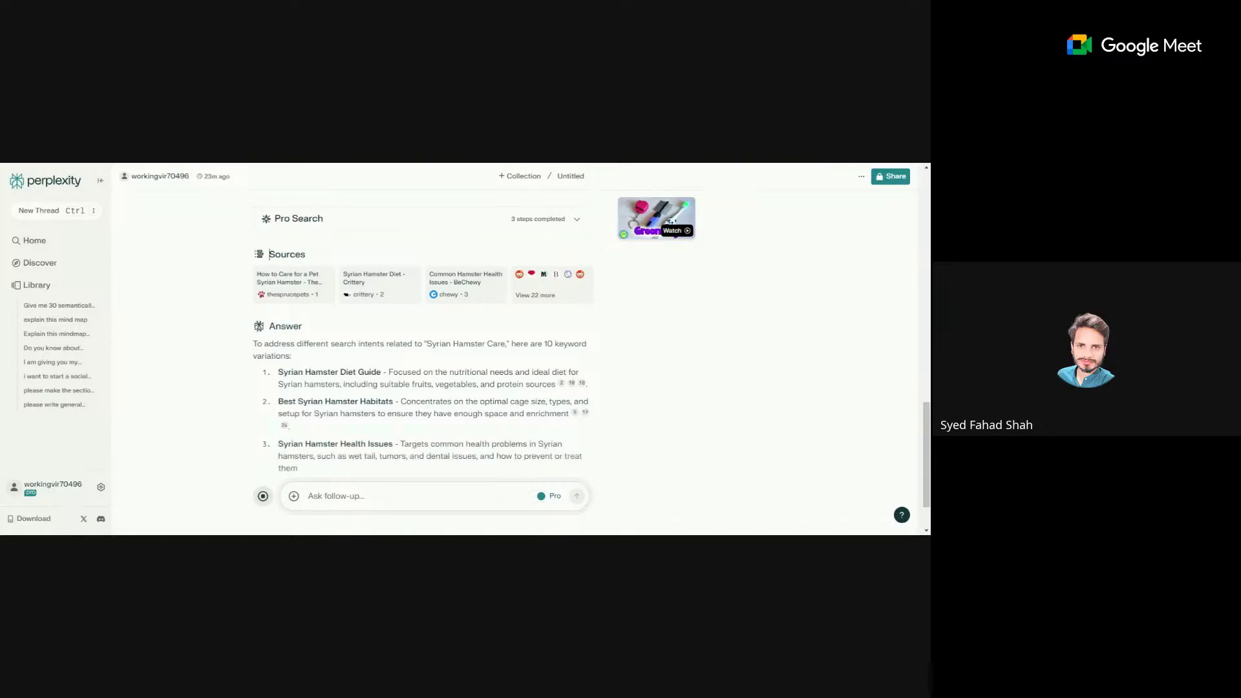
Step: Examine the suggested keyword variations of "Syrian Hamster Care" and the distinct search intent each one addresses
left_click_drag(393, 444, 311, 444)
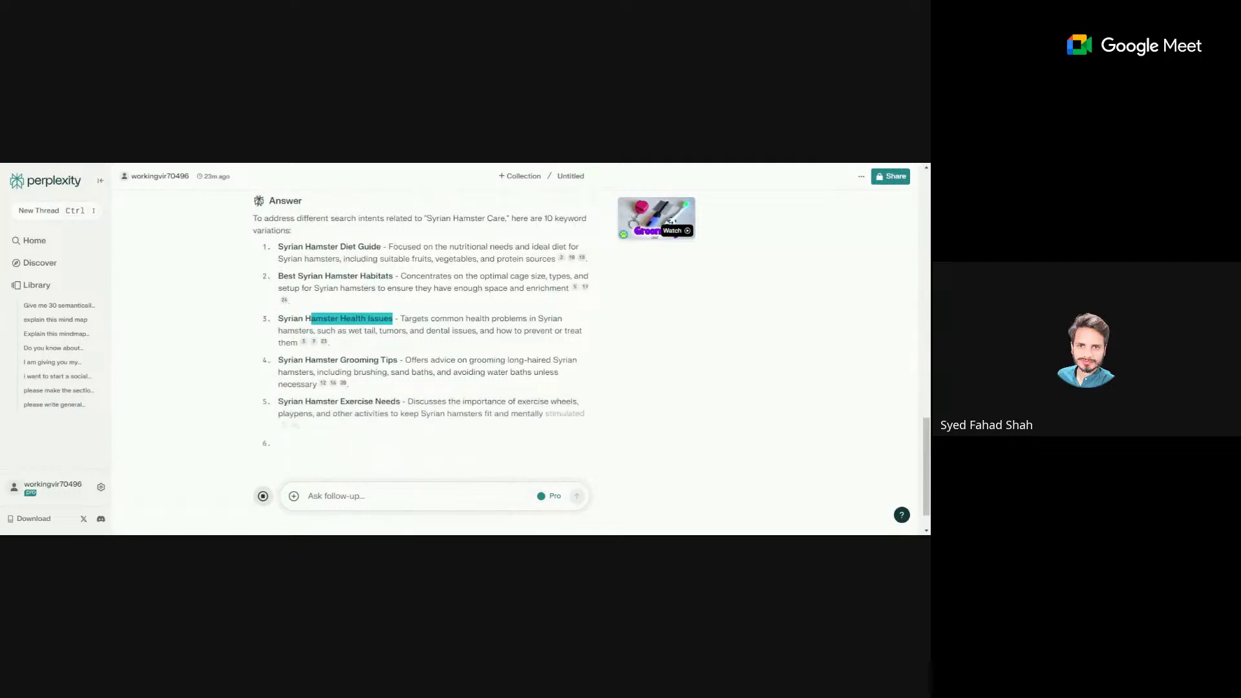
left_click_drag(397, 360, 338, 360)
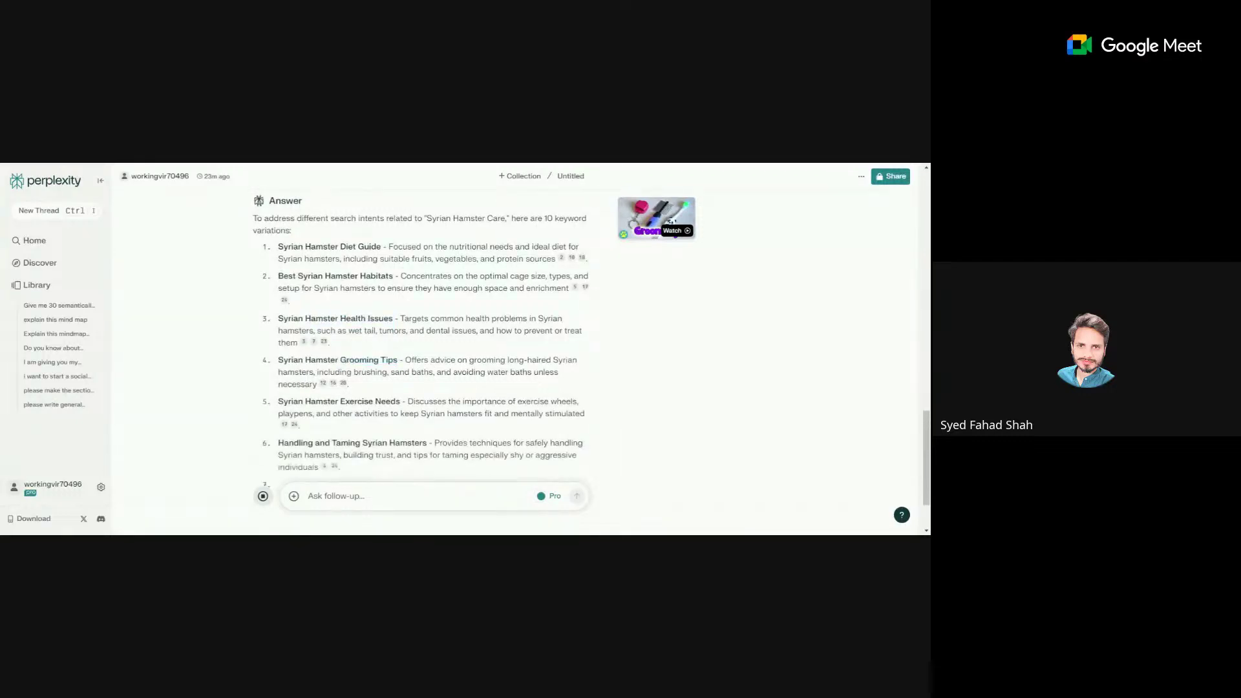
left_click_drag(401, 401, 340, 402)
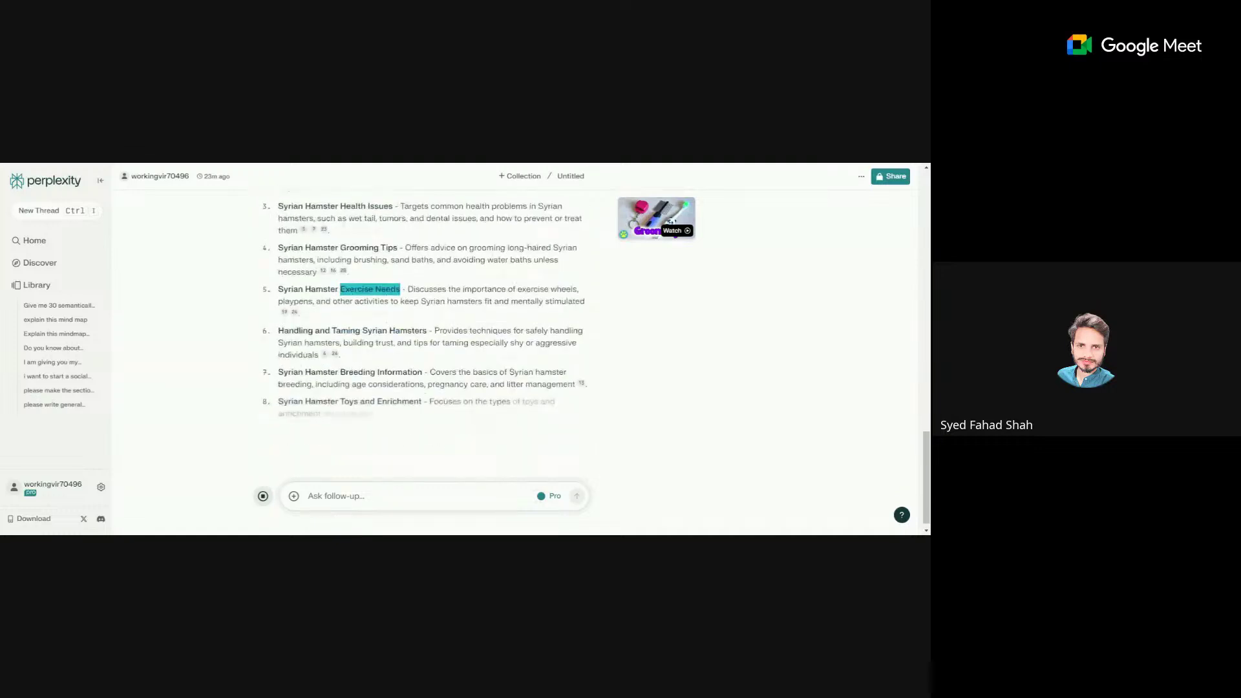
left_click_drag(429, 330, 340, 330)
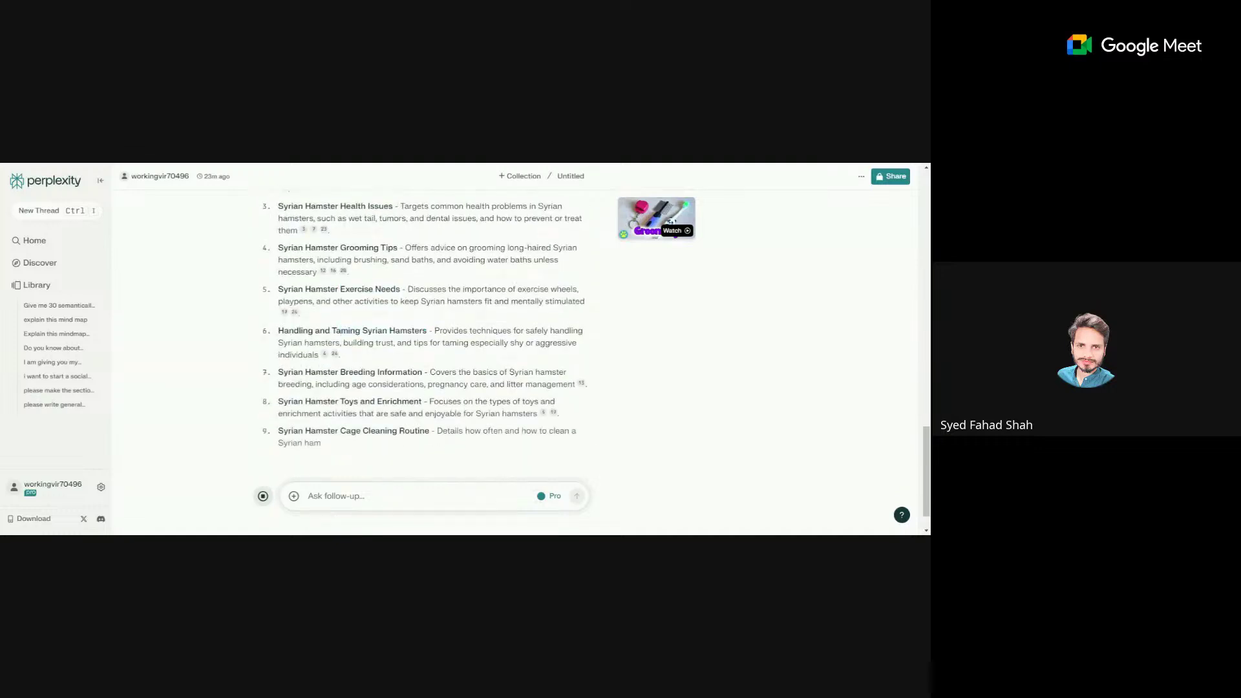
left_click_drag(339, 372, 343, 401)
left_click(388, 401)
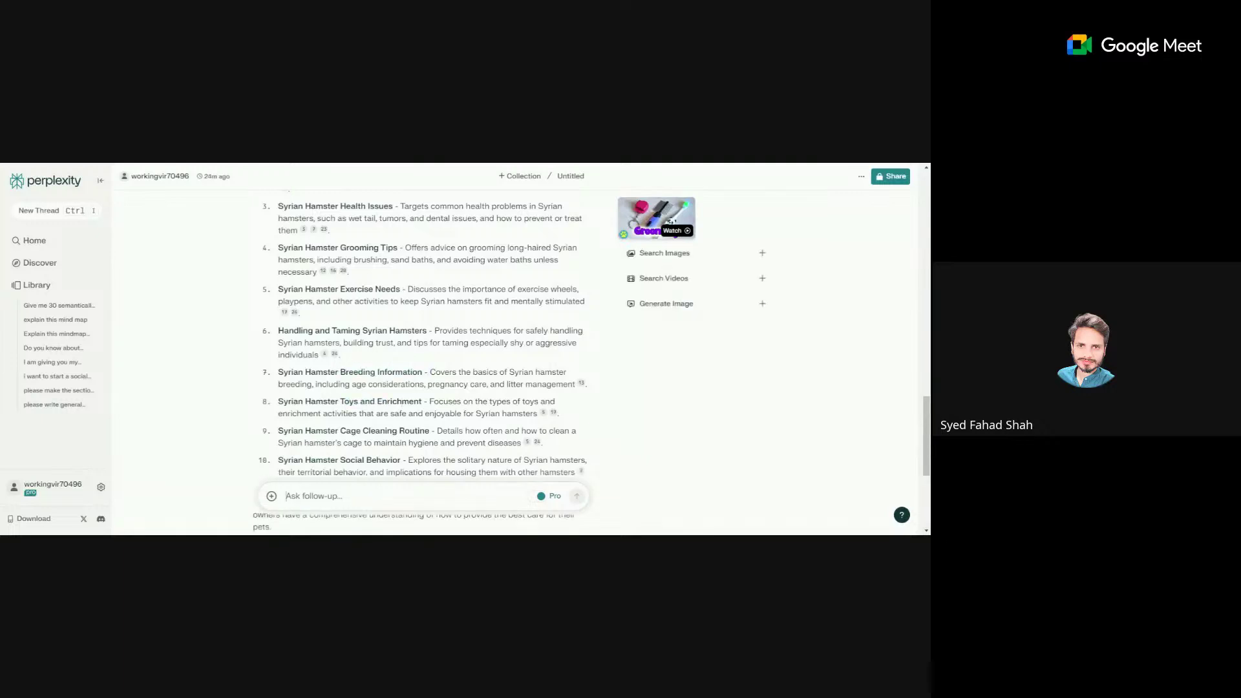
left_click_drag(421, 402, 343, 401)
left_click(343, 401)
scroll(343, 300, "down", 3)
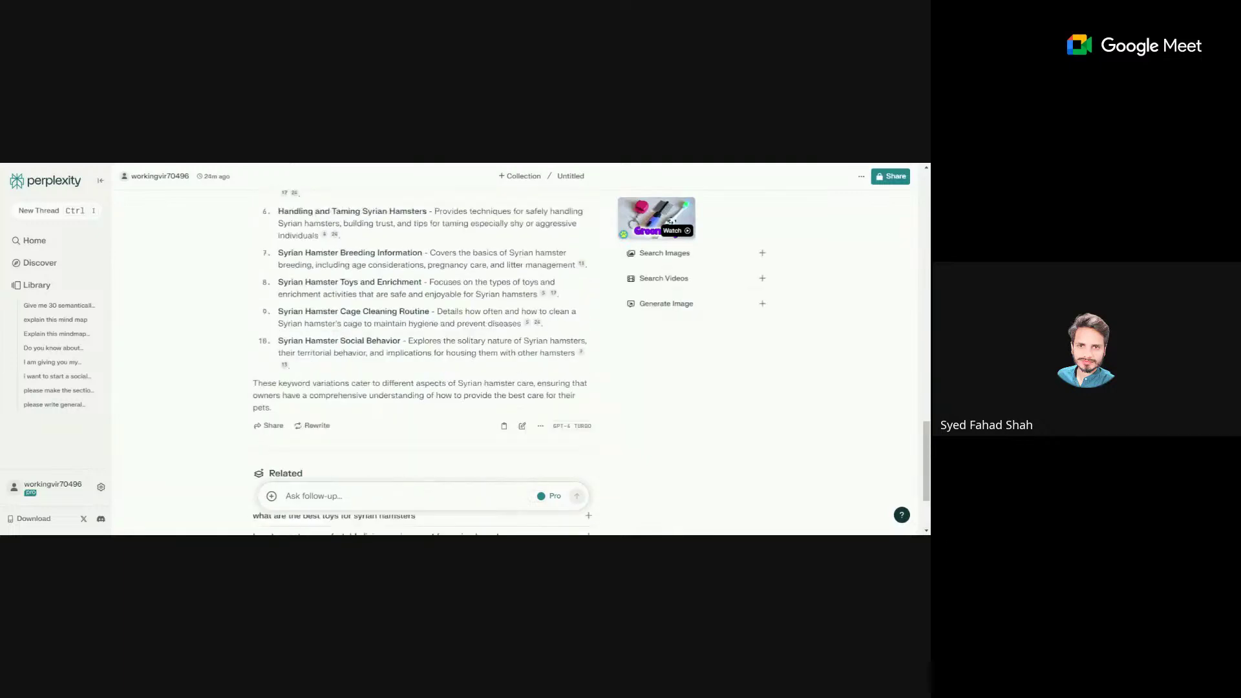
left_click_drag(340, 278, 345, 309)
left_click(430, 278)
left_click(345, 309)
scroll(345, 309, "up", 5)
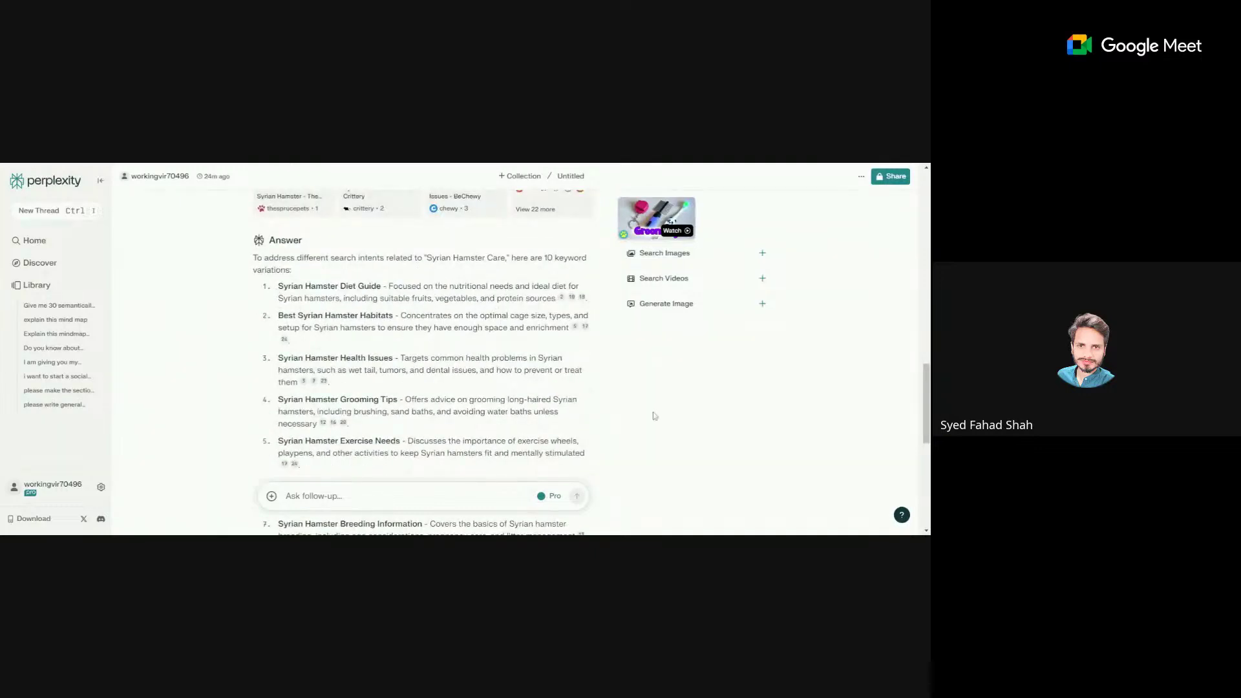
scroll(561, 352, "up", 3)
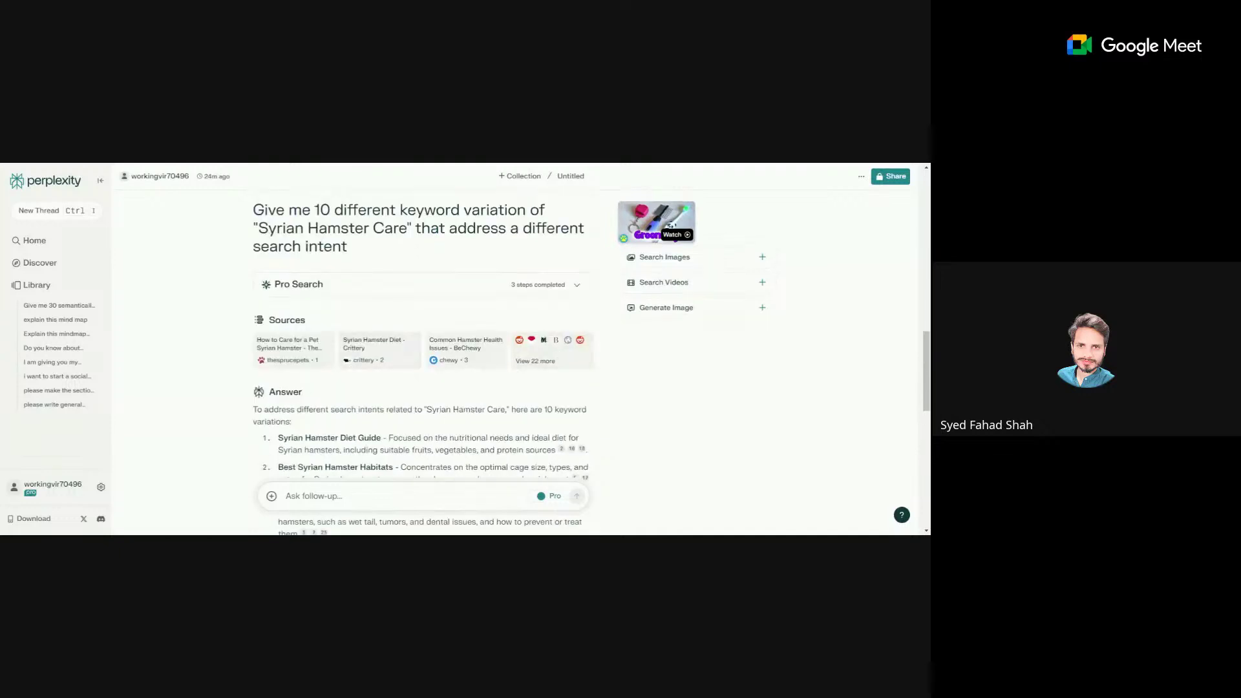
Step: Switch to the Topical Map spreadsheet and examine how the homepage topic in B2 branches into the Syrian Hamster entry
left_click(611, 164)
left_click(299, 268)
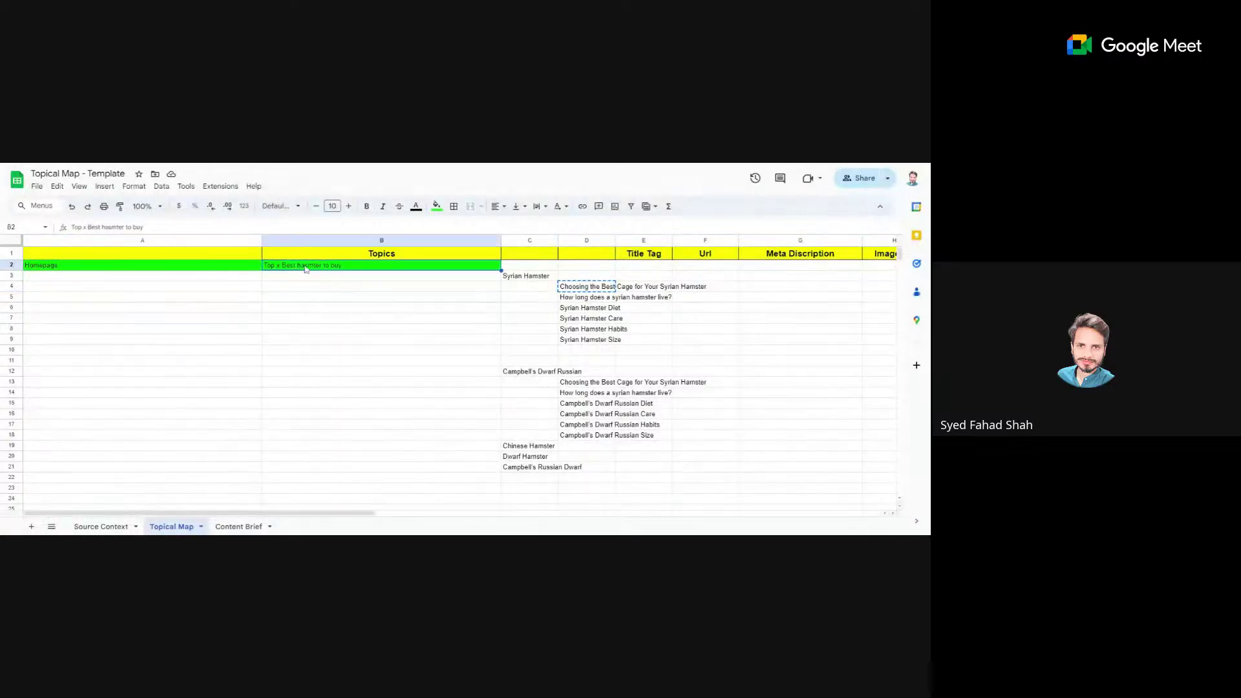
left_click(525, 278)
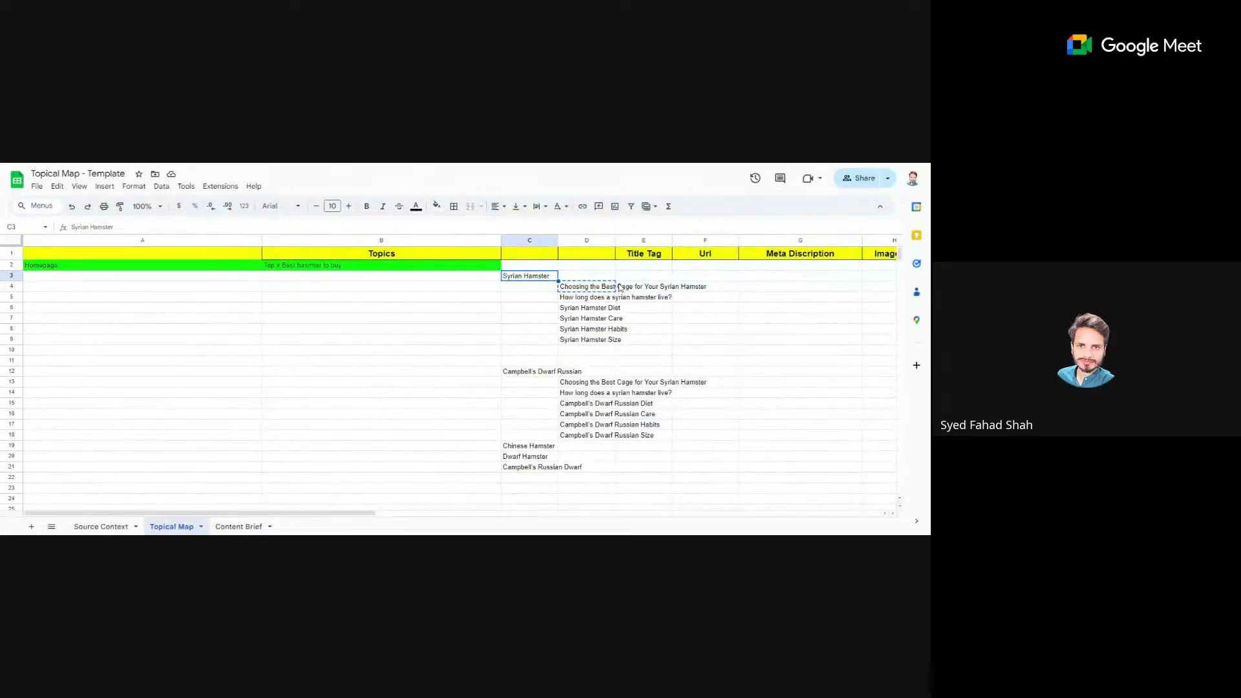
left_click(573, 308)
left_click(345, 267)
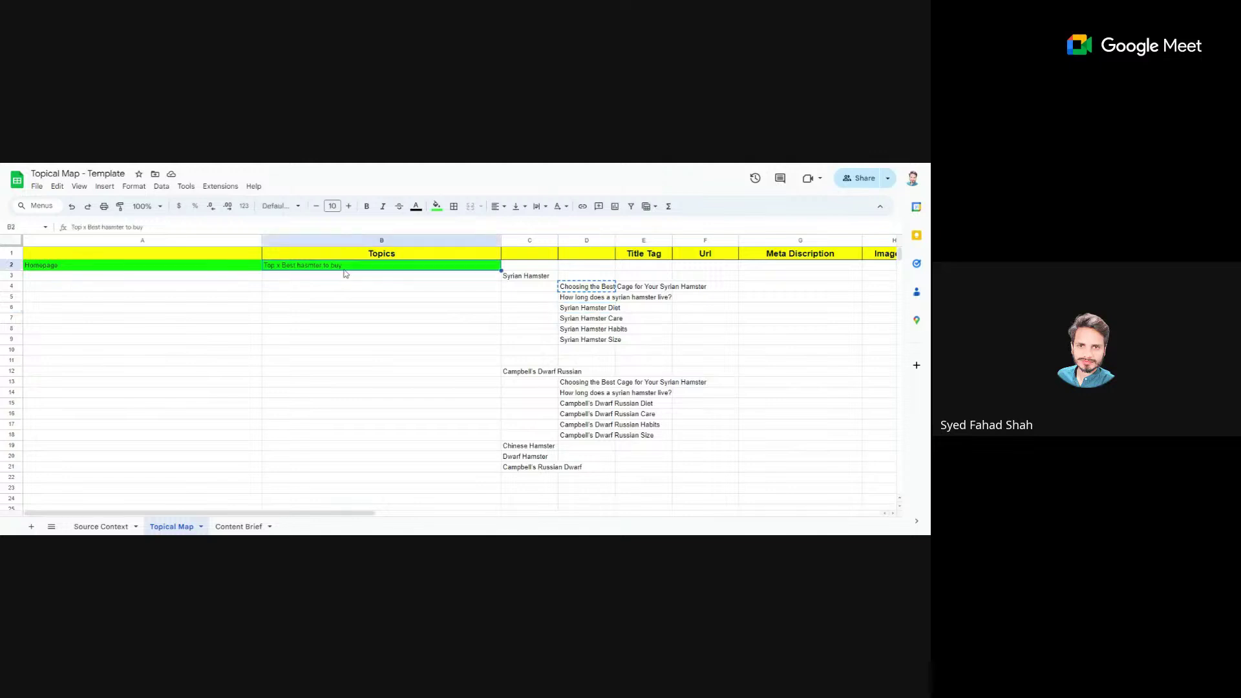
left_click(519, 277)
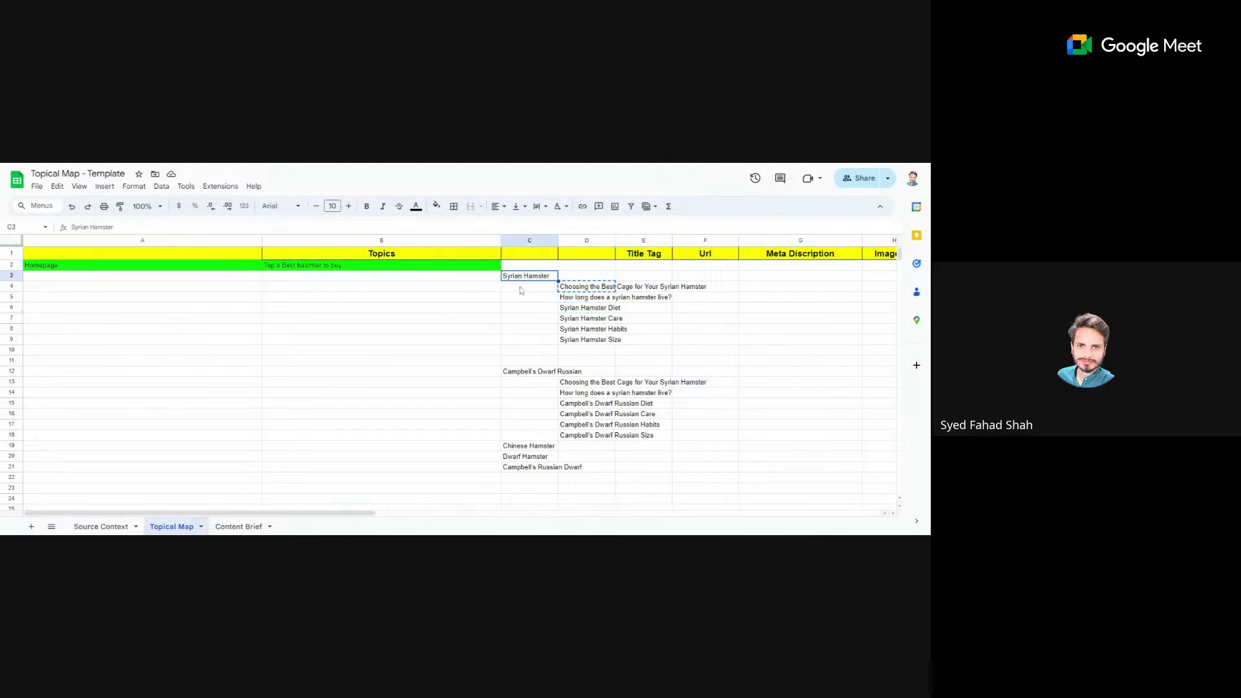
left_click(447, 269)
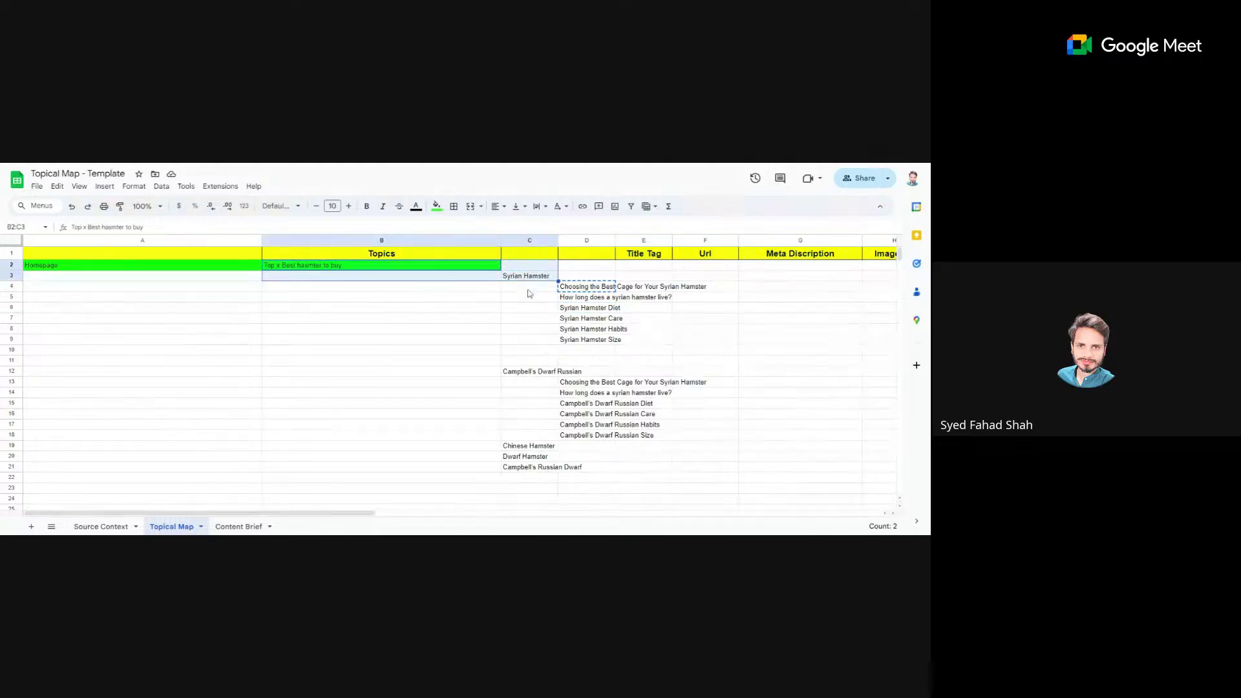
left_click(526, 288)
left_click_drag(427, 268, 561, 380)
left_click_drag(542, 277, 543, 426)
Step: Review the subtopics in column D under Syrian Hamster and Campbell's Dwarf Russian
left_click(601, 285)
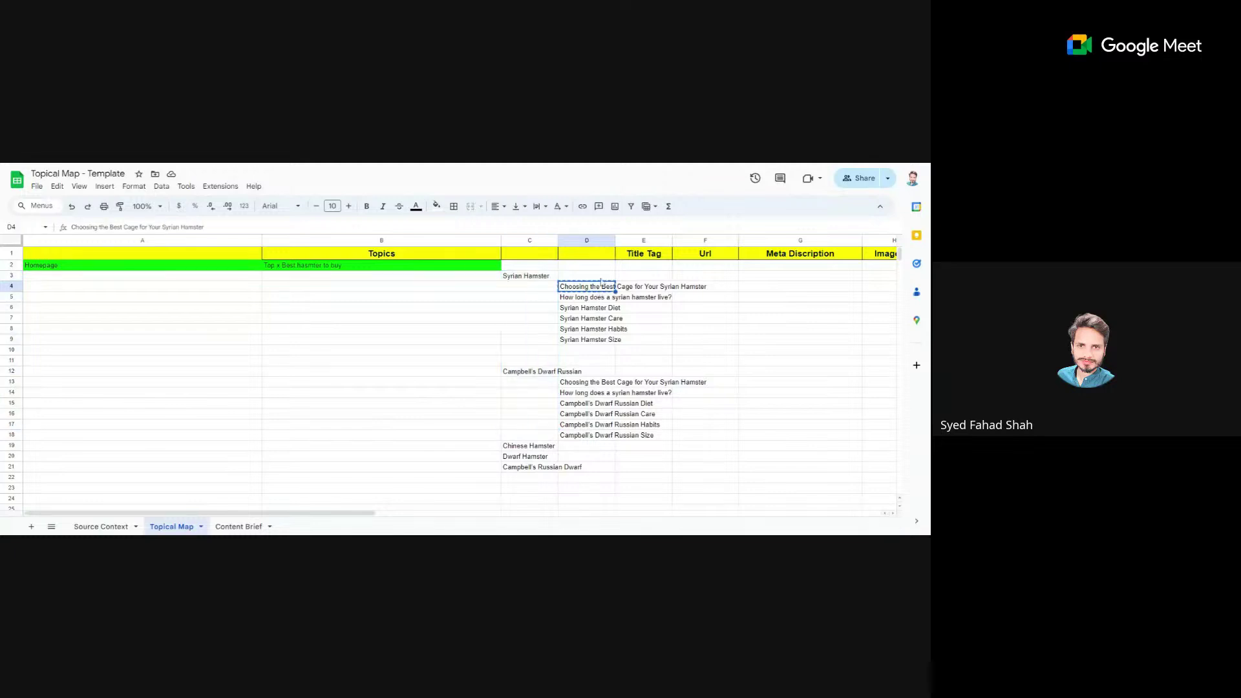
left_click(601, 309)
left_click_drag(601, 287, 600, 345)
left_click(604, 299)
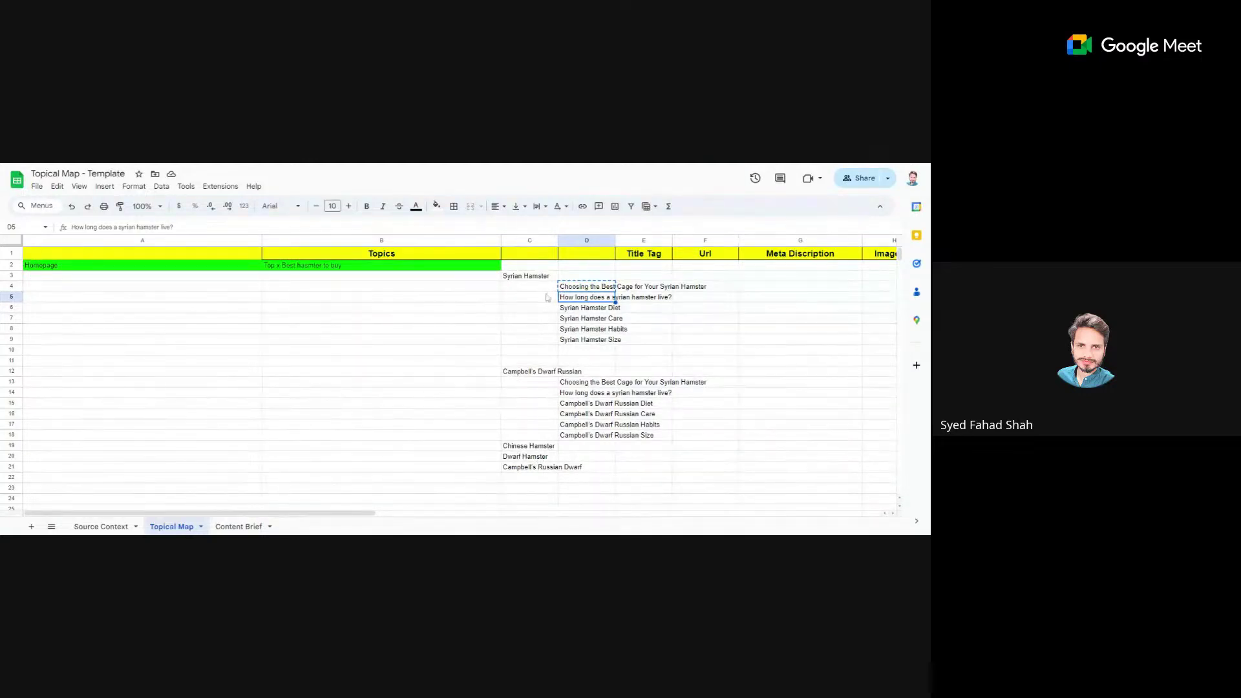
left_click_drag(546, 265, 547, 466)
left_click_drag(587, 275, 607, 445)
left_click(608, 439)
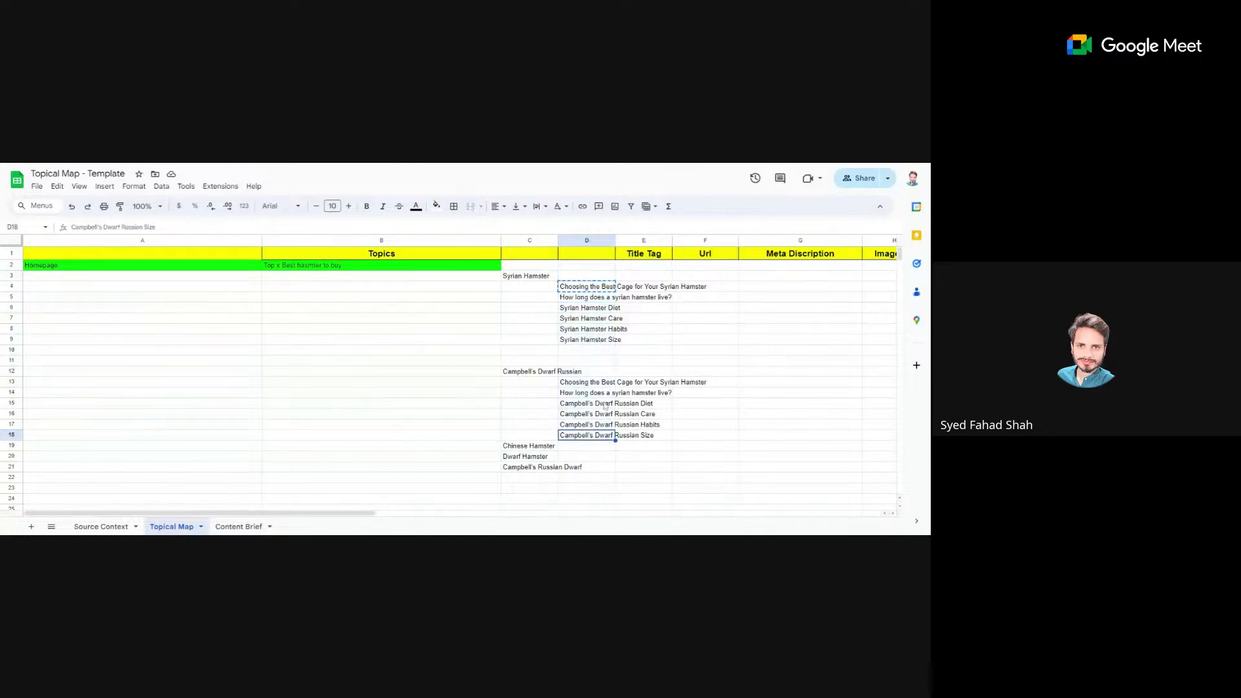
Step: Go through the species entries in column C, from Syrian Hamster down to Campbell's Russian Dwarf
left_click(544, 278)
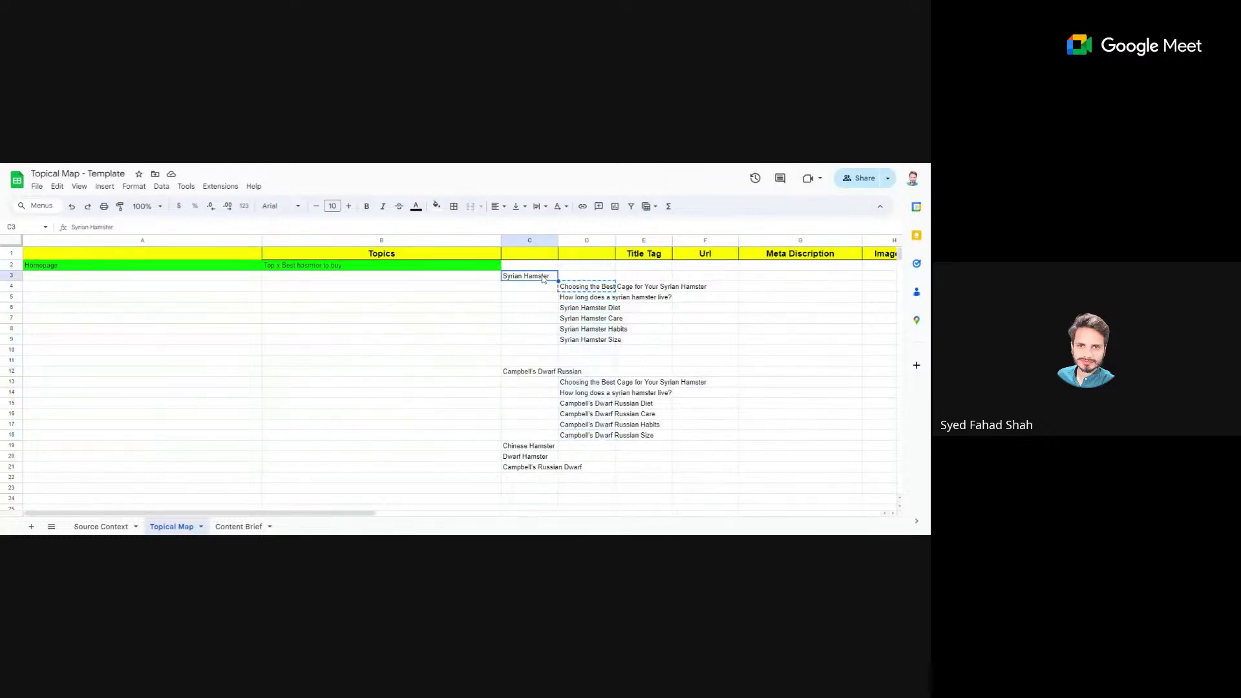
left_click(537, 365)
left_click(535, 446)
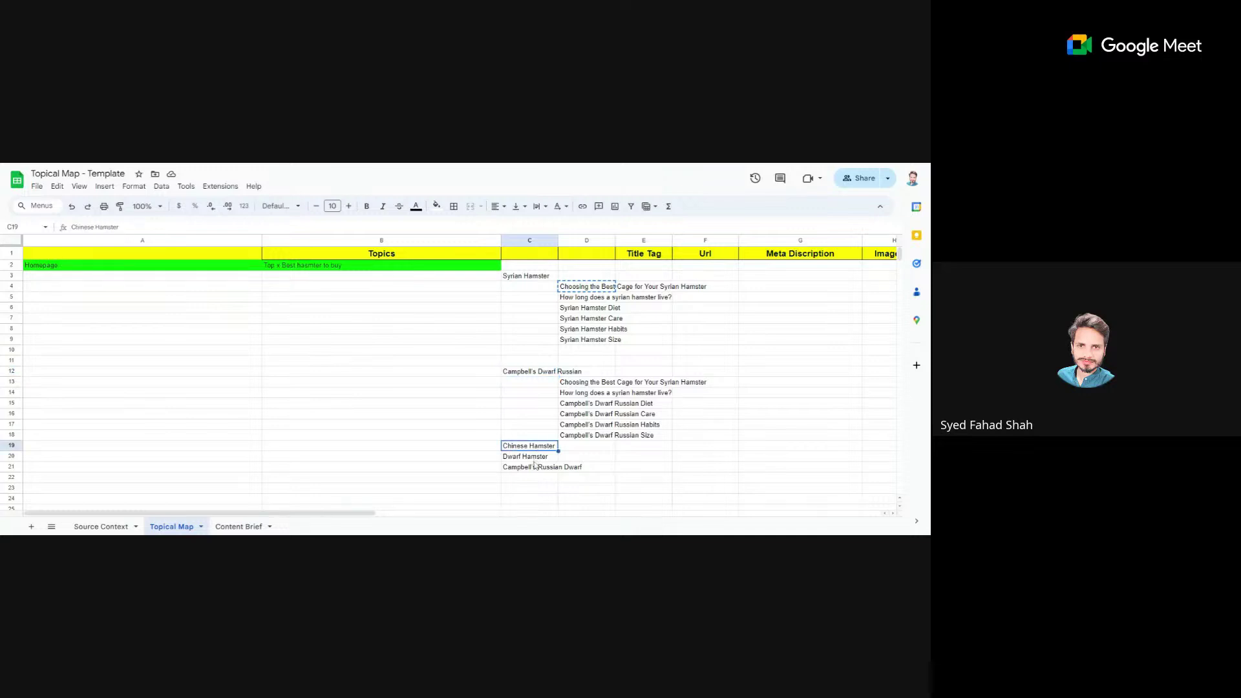
left_click(535, 460)
left_click(536, 467)
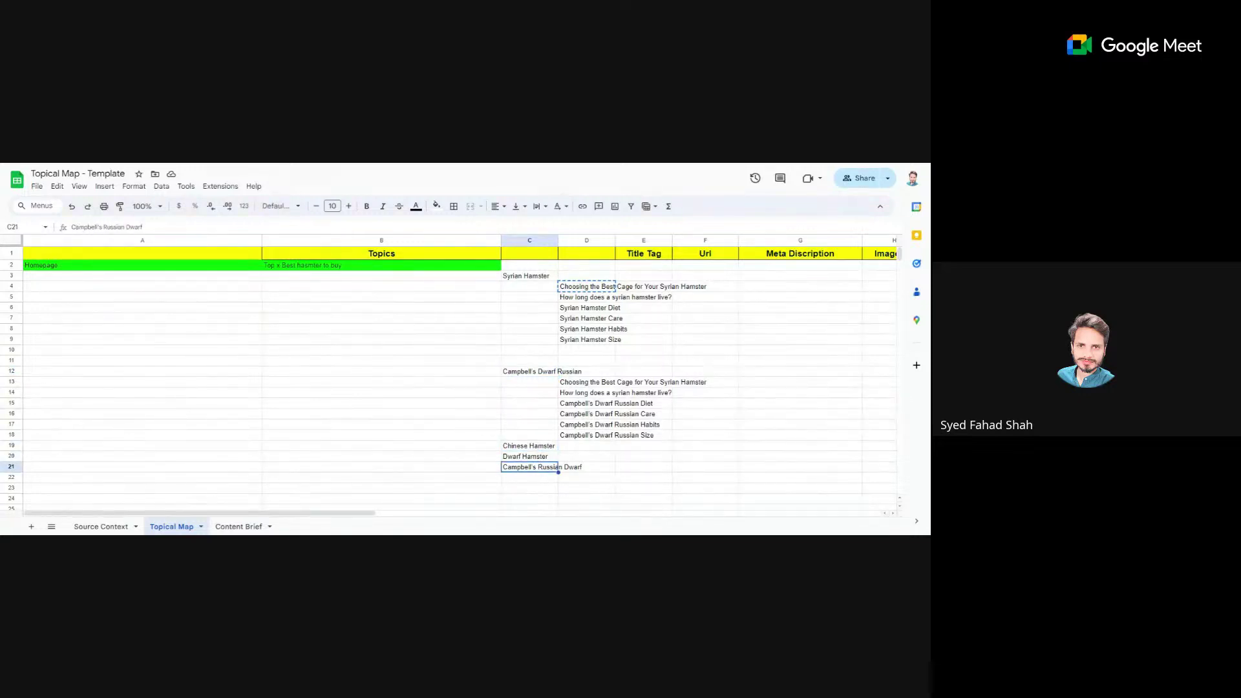
left_click(608, 459)
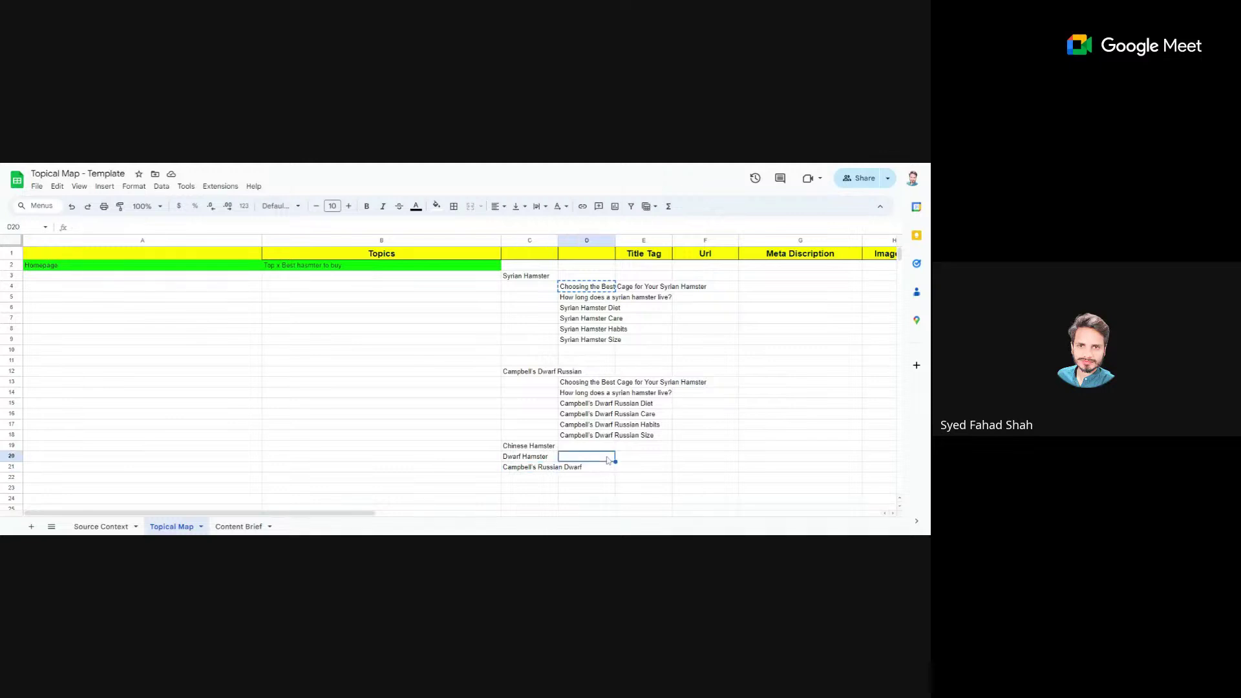
Step: Compare the Syrian Hamster entry in C3 with its subtopics in D4:D9, from choosing a cage to size
left_click(546, 278)
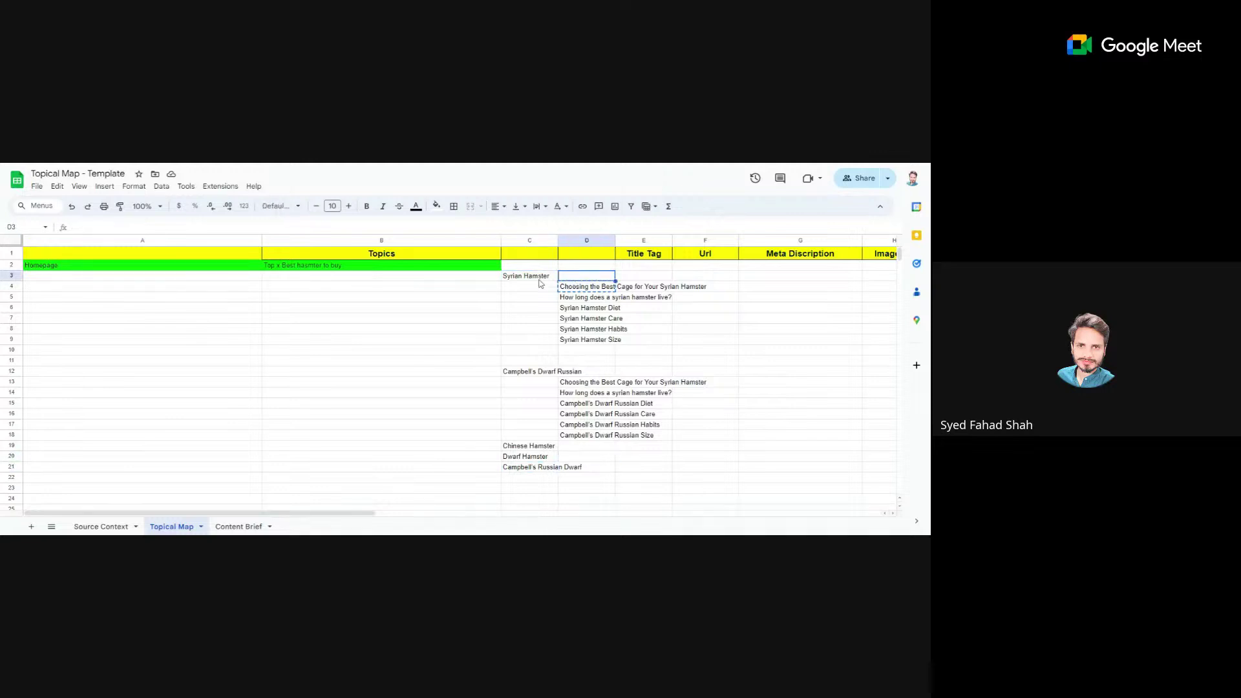
left_click(572, 288)
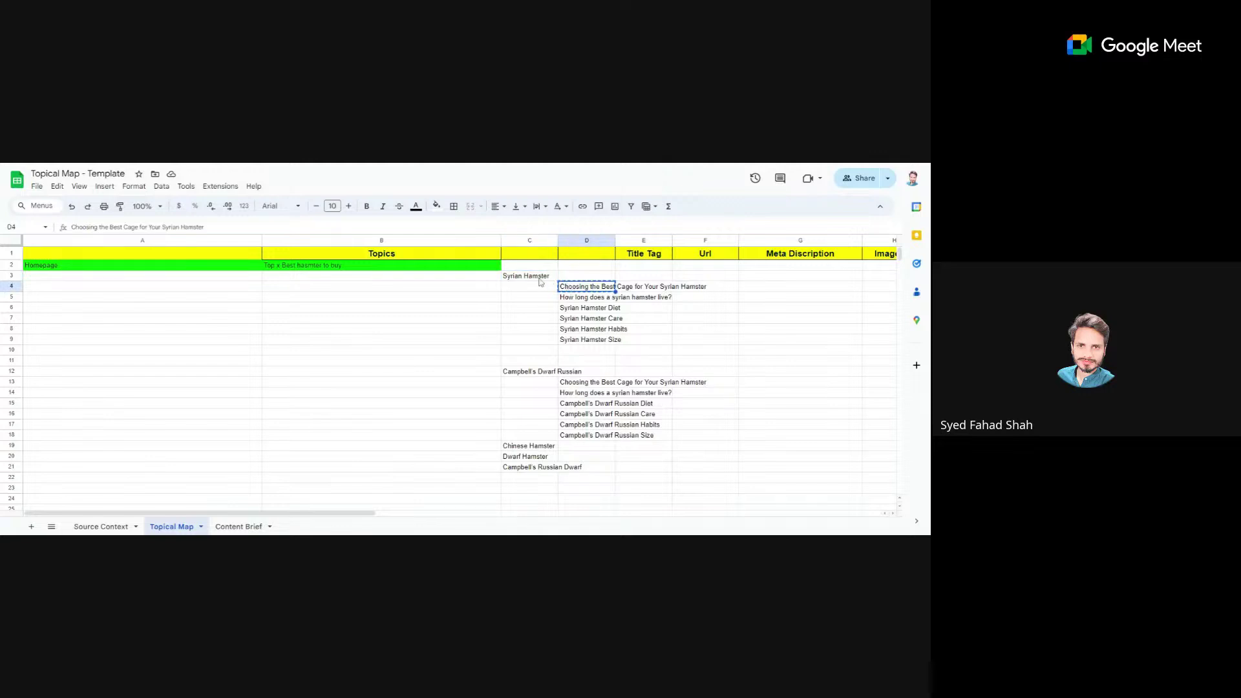
left_click_drag(574, 289, 596, 350)
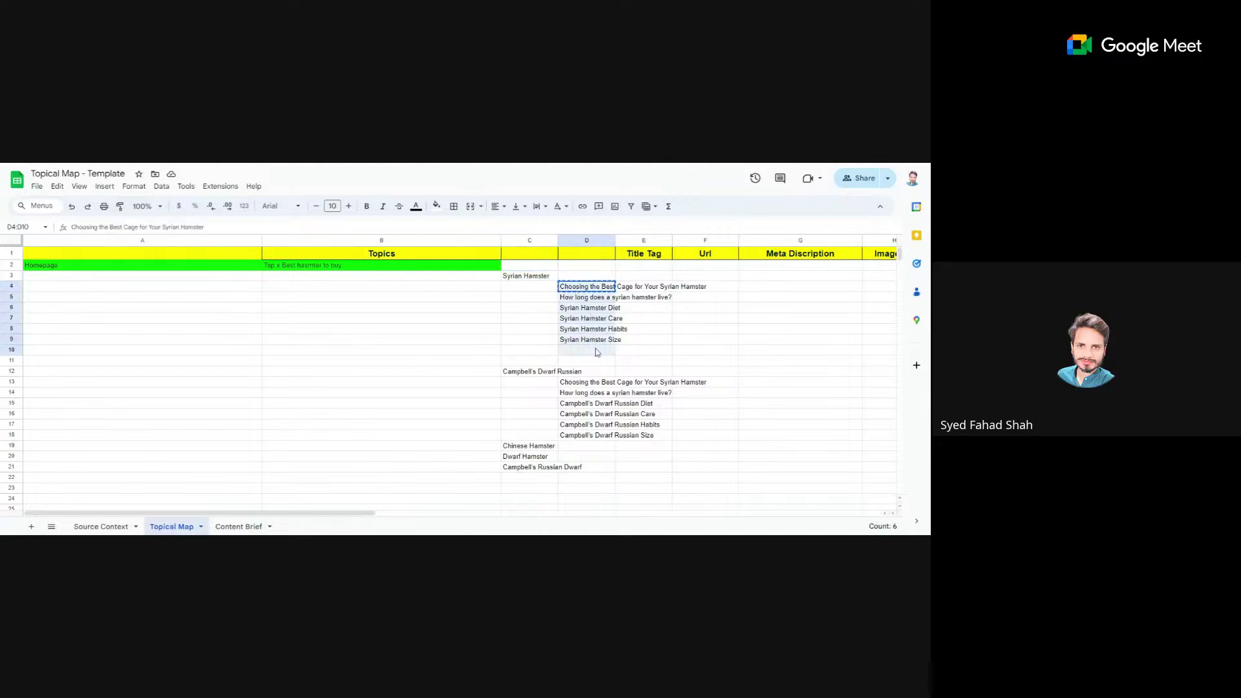
left_click(596, 352)
left_click_drag(598, 289, 598, 341)
left_click(598, 288)
left_click(539, 278)
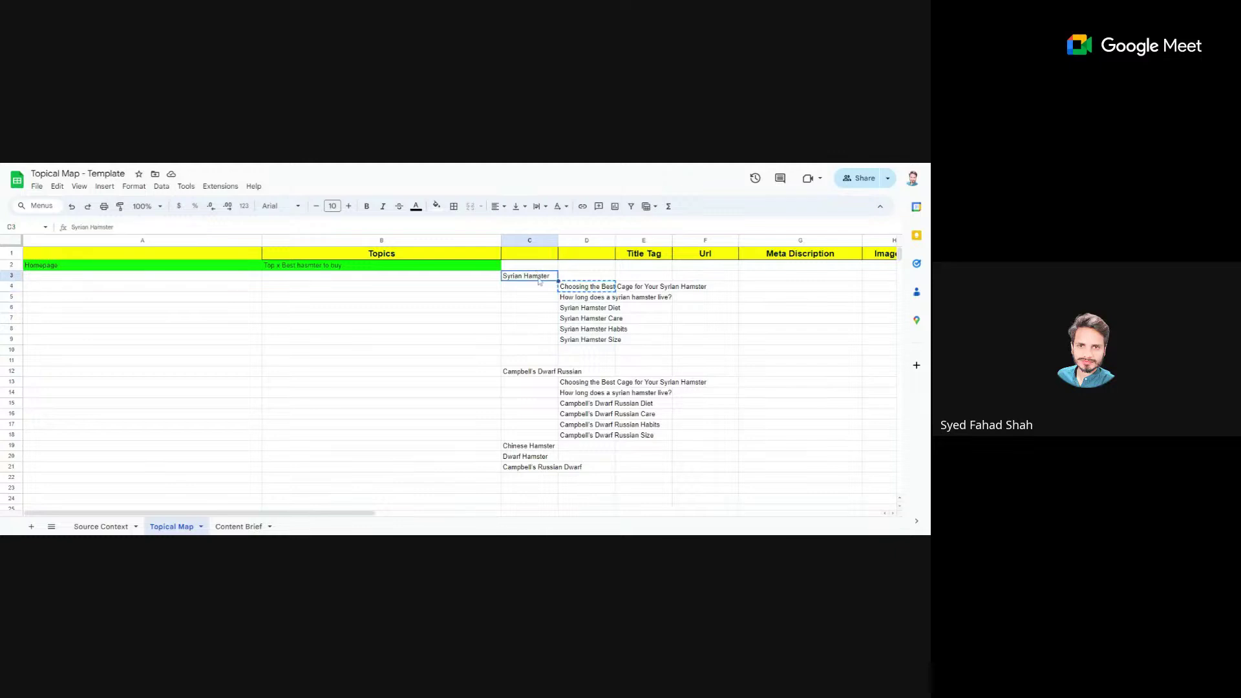
left_click(580, 316)
left_click_drag(582, 289, 585, 352)
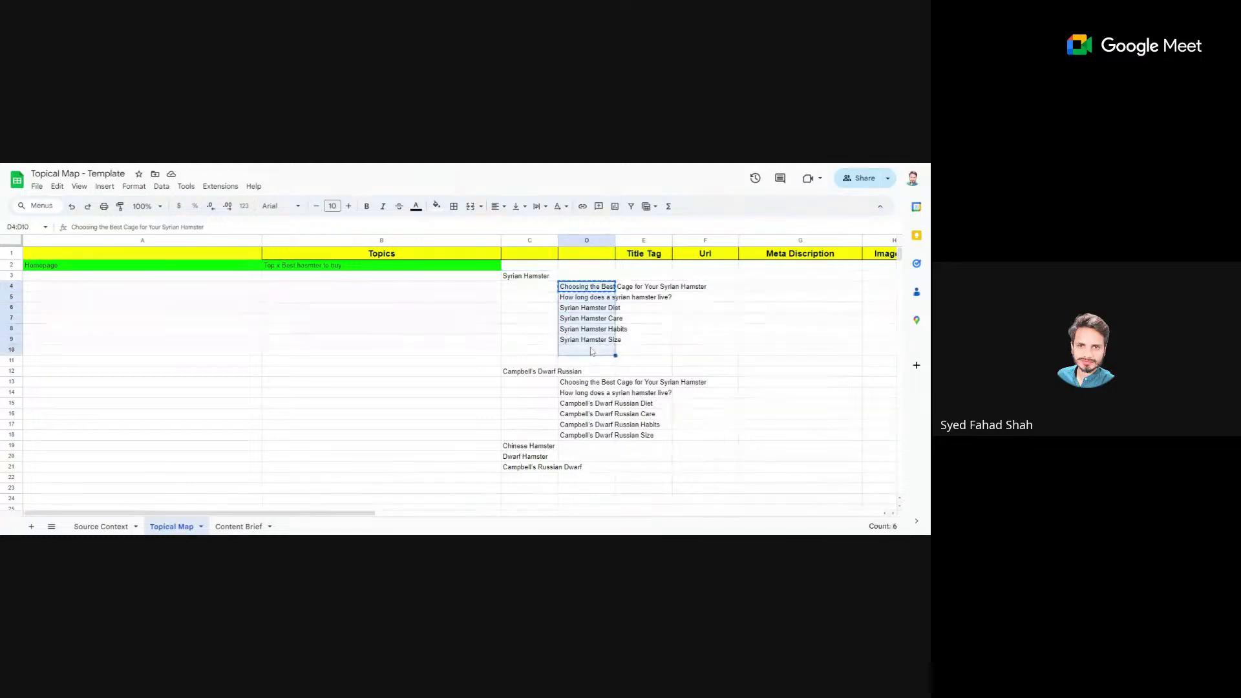
Step: Recheck the link between Syrian Hamster and its cage, lifespan, diet, care, habits and size subtopics
left_click(542, 278)
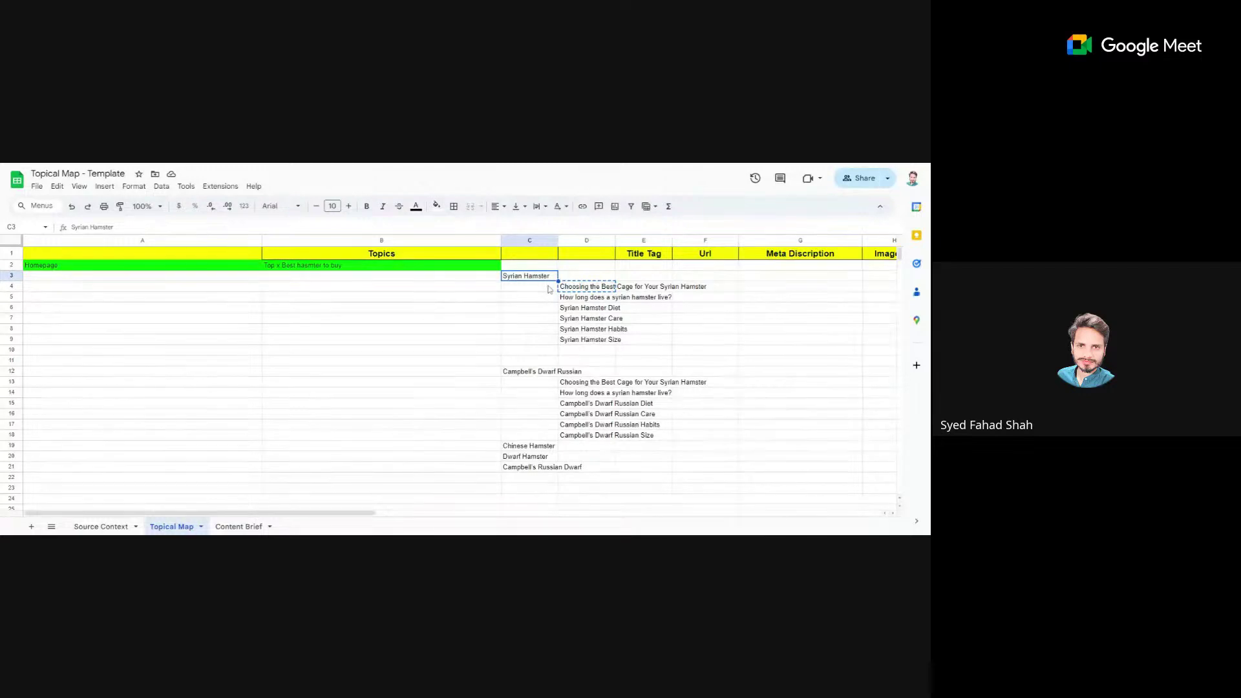
left_click(567, 289)
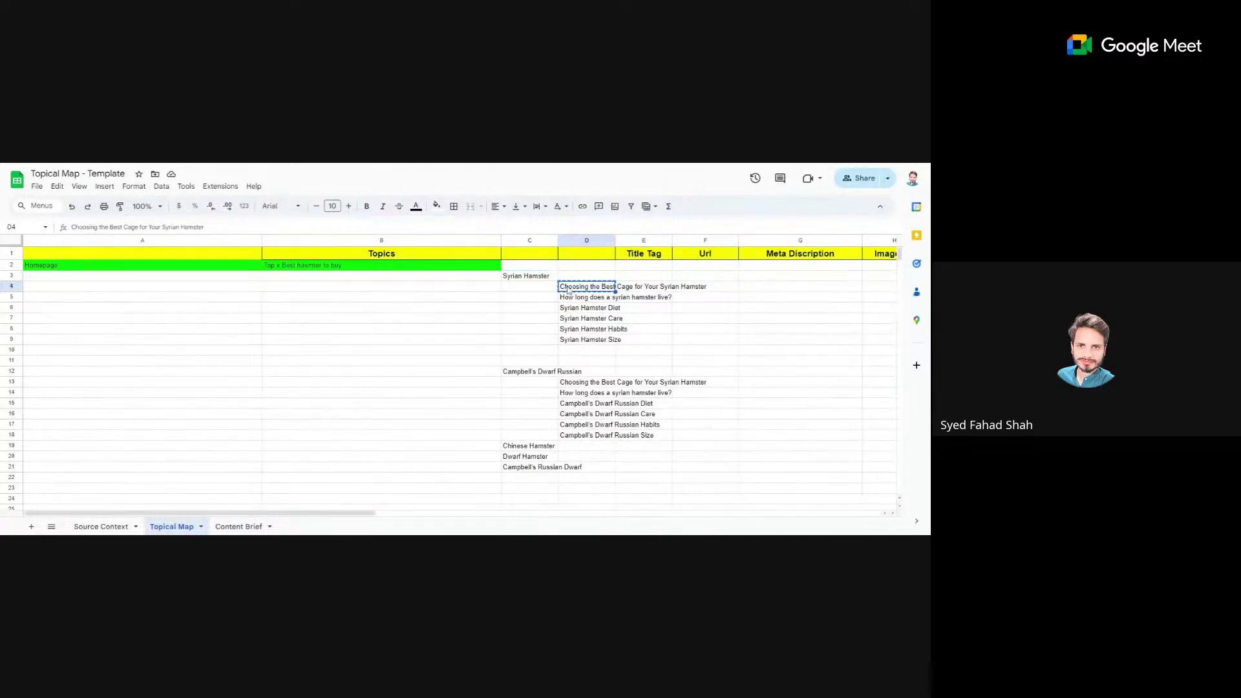
left_click(544, 279)
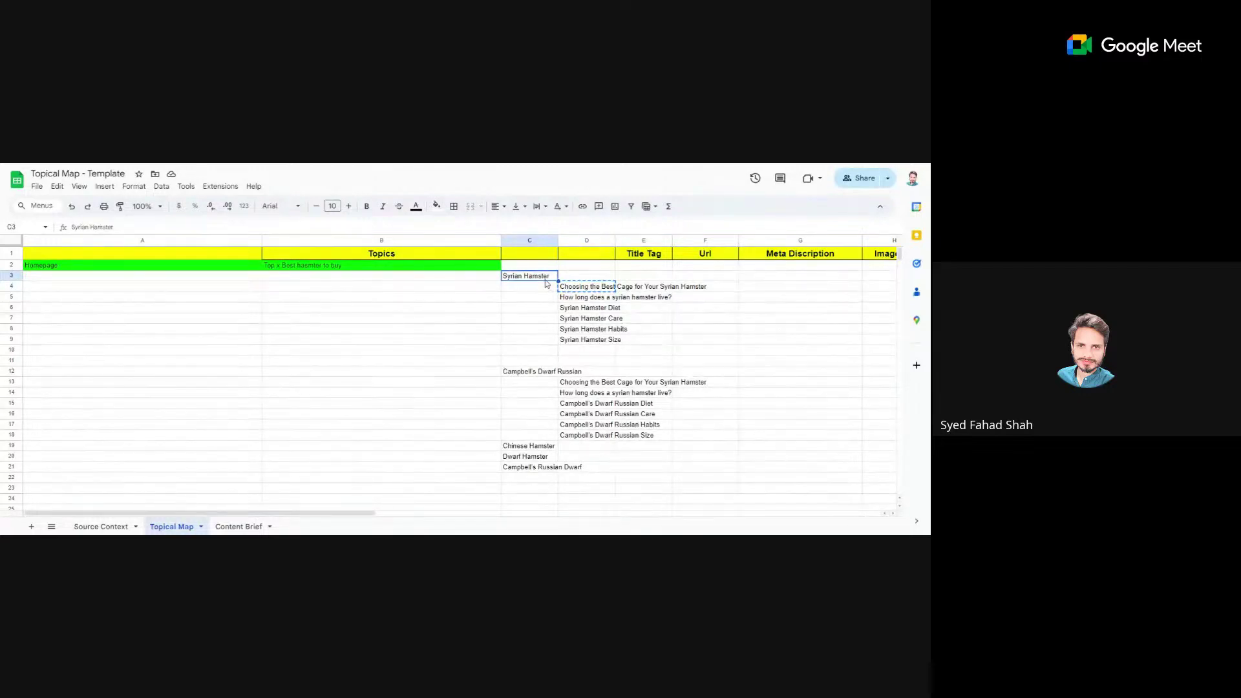
left_click_drag(599, 290, 606, 345)
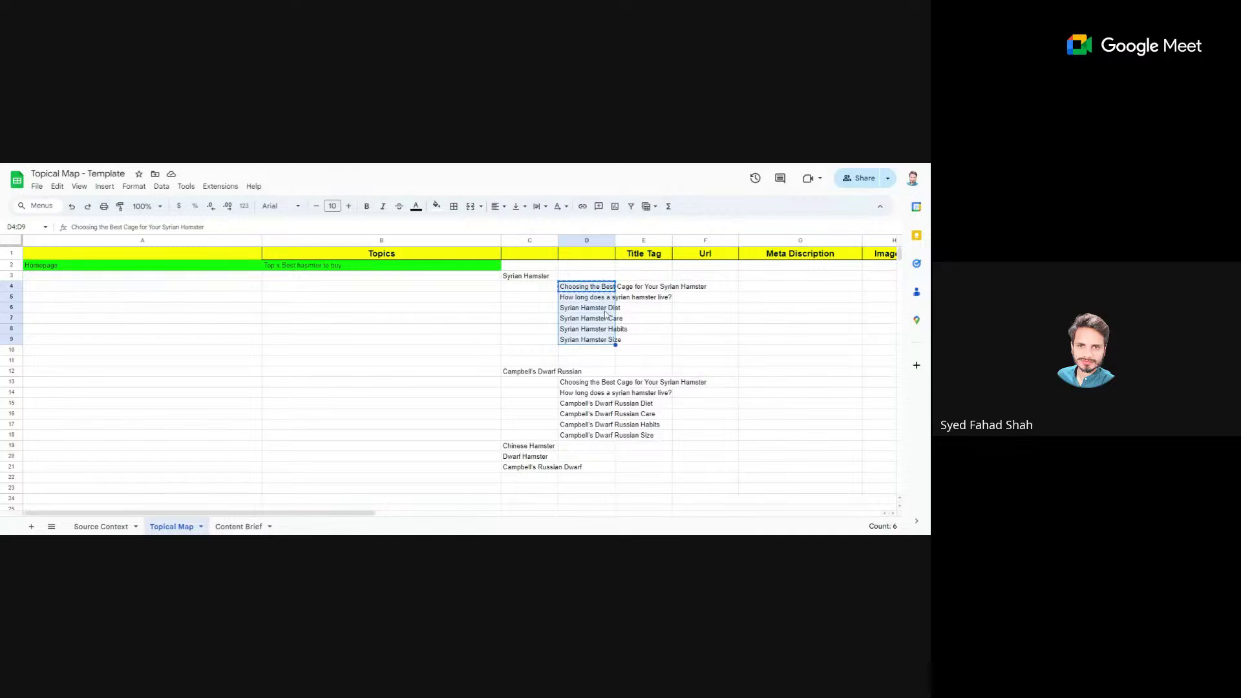
key("ctrl+c")
left_click(435, 304)
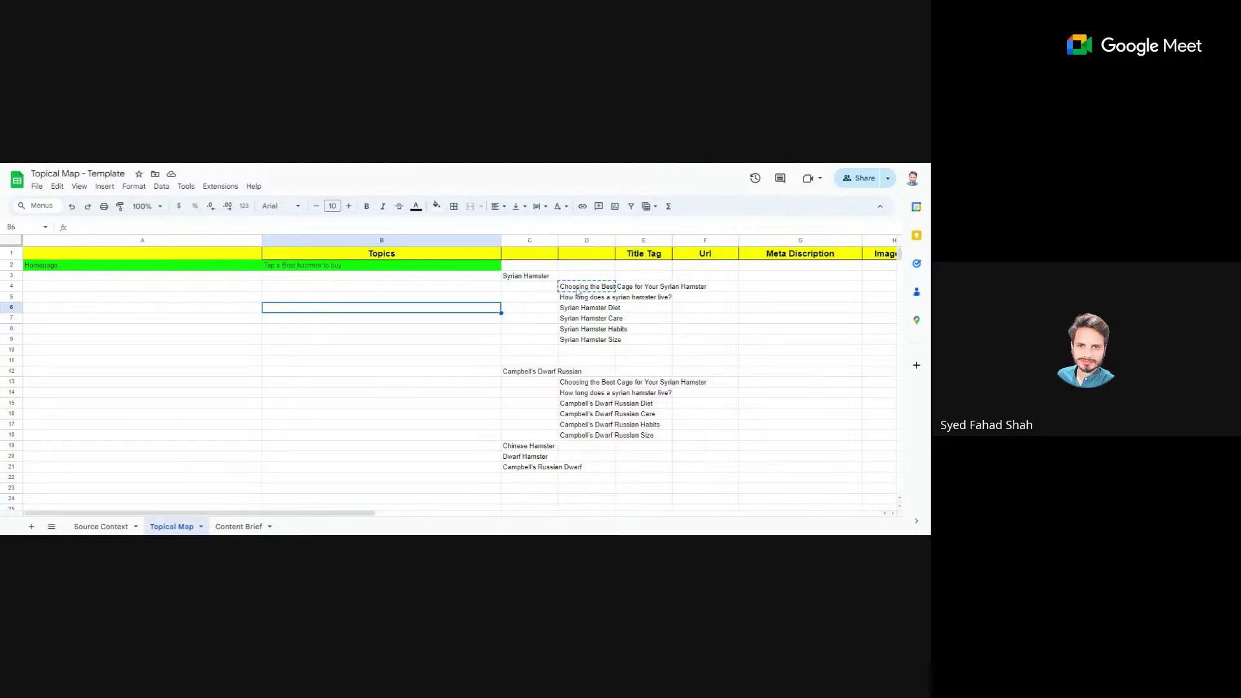
left_click_drag(578, 292, 585, 336)
left_click(588, 329)
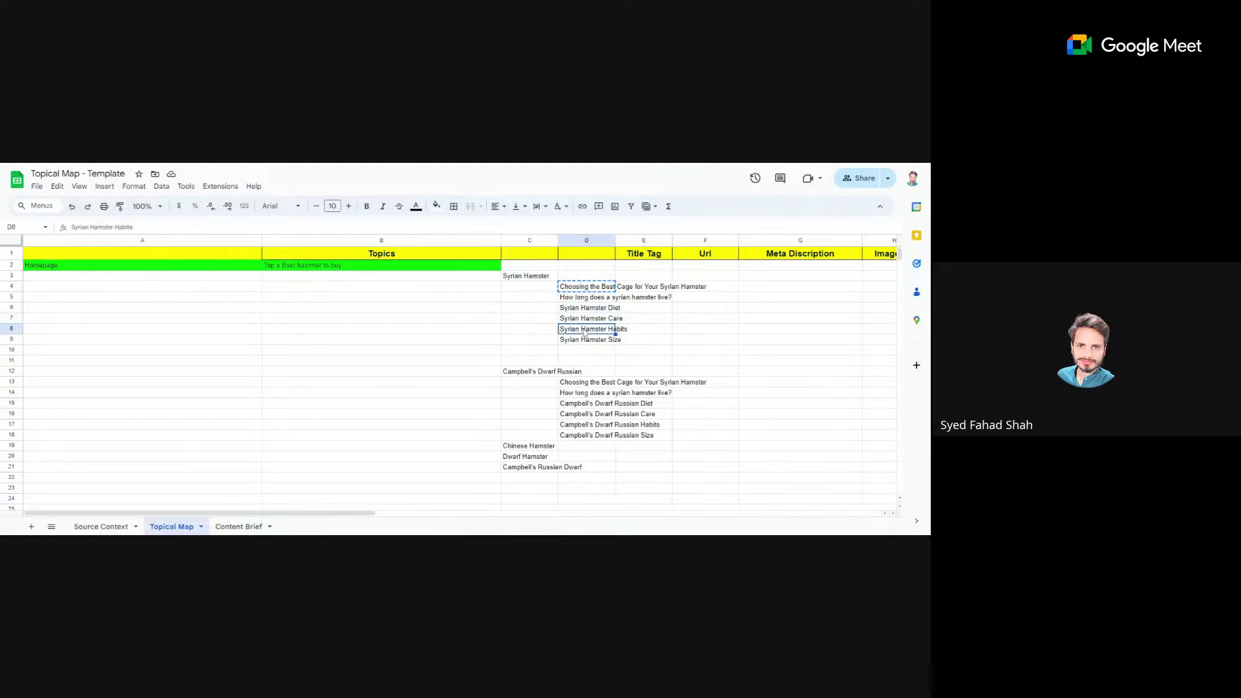
left_click(591, 296)
Step: Trace the hierarchy from the Topics column through the Syrian, Campbell's Dwarf Russian and Chinese species to the Syrian subtopics
left_click(529, 280)
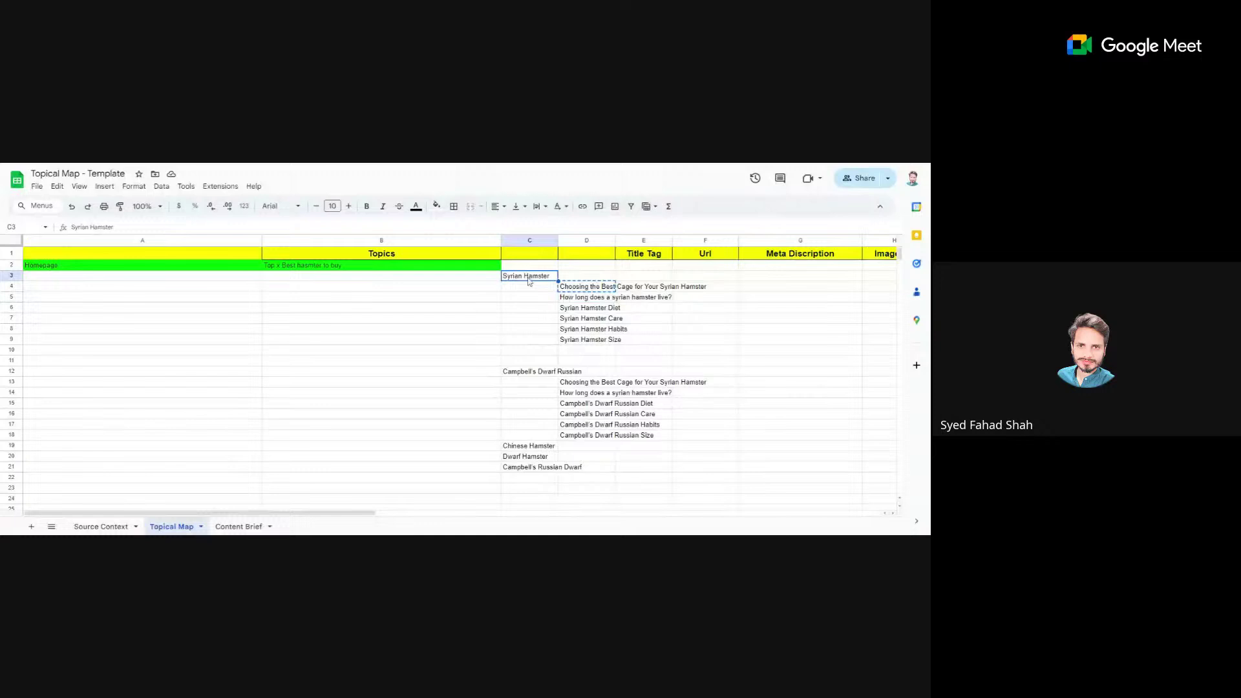
left_click(336, 278)
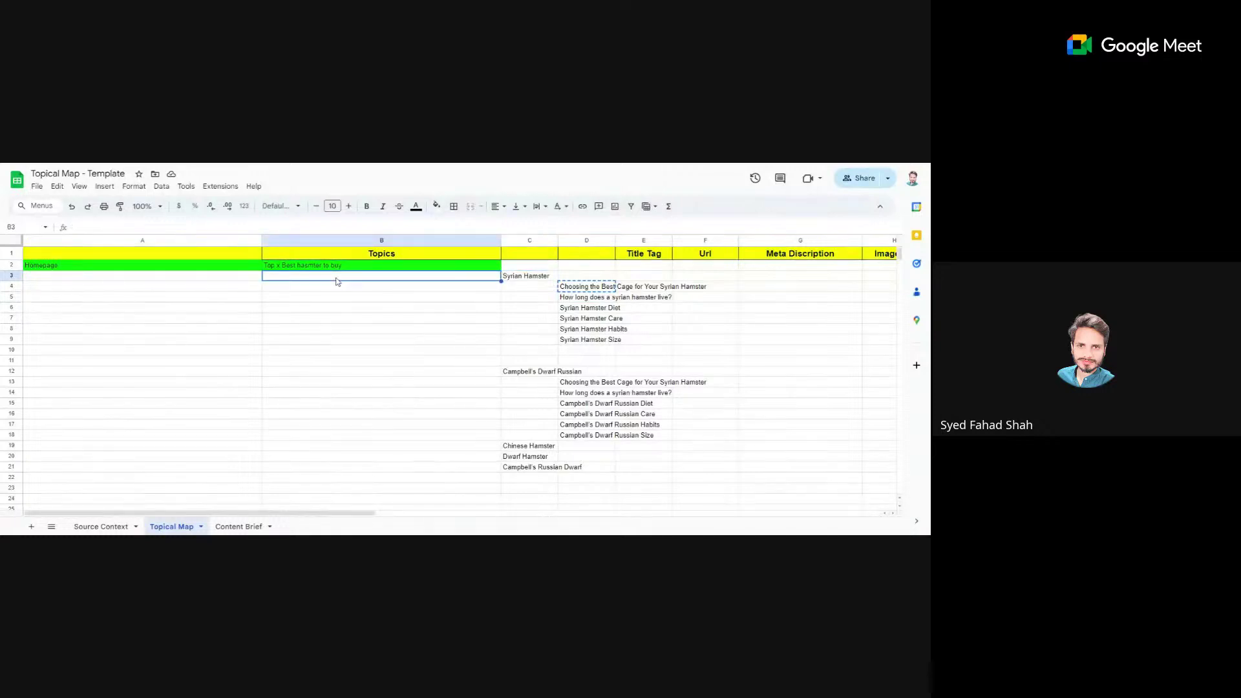
left_click(517, 280)
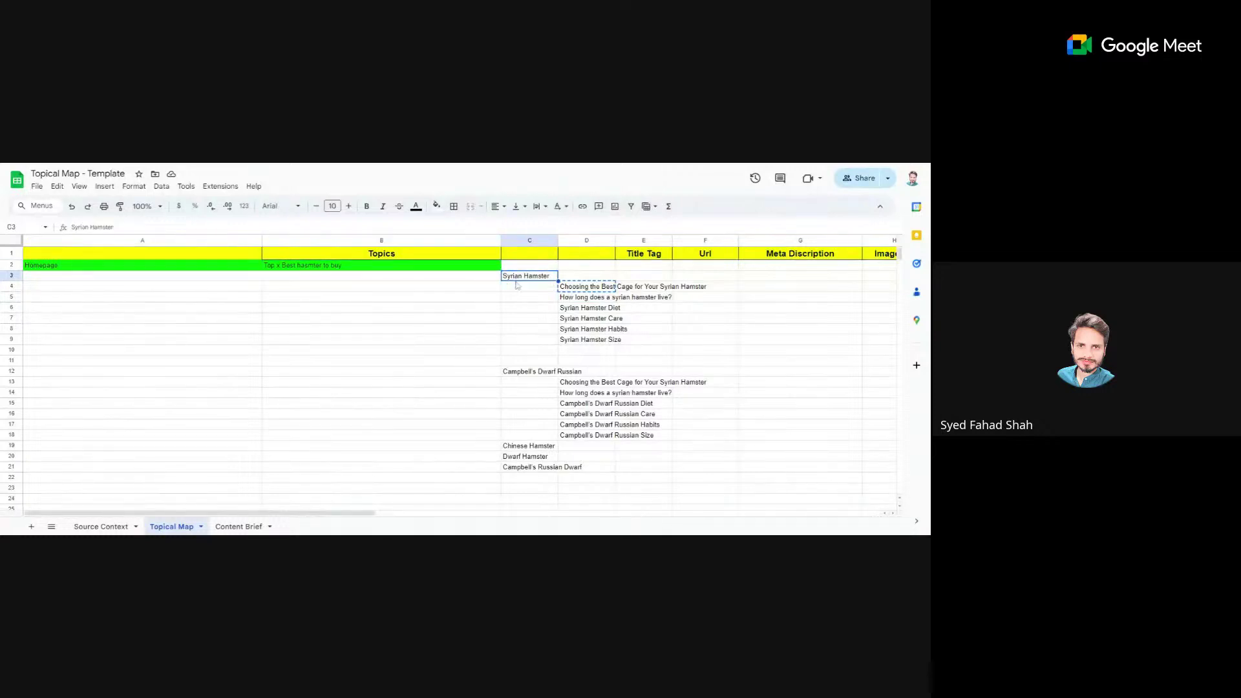
left_click(525, 378)
left_click(522, 446)
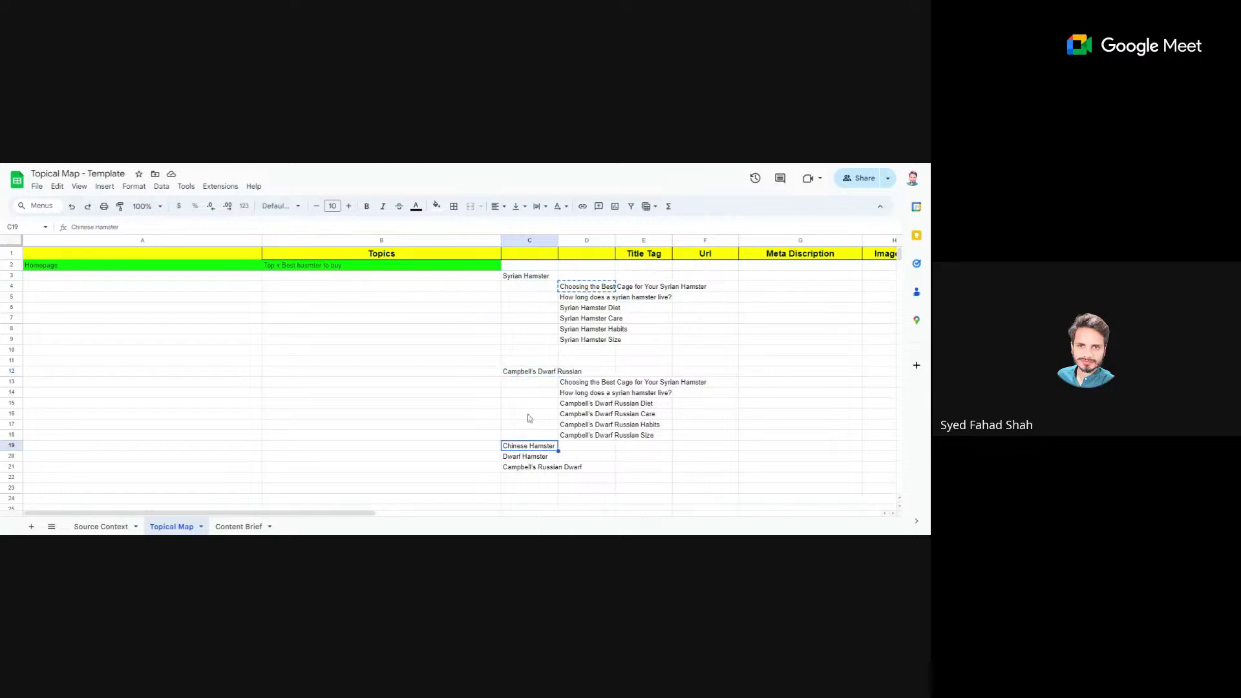
left_click(523, 280)
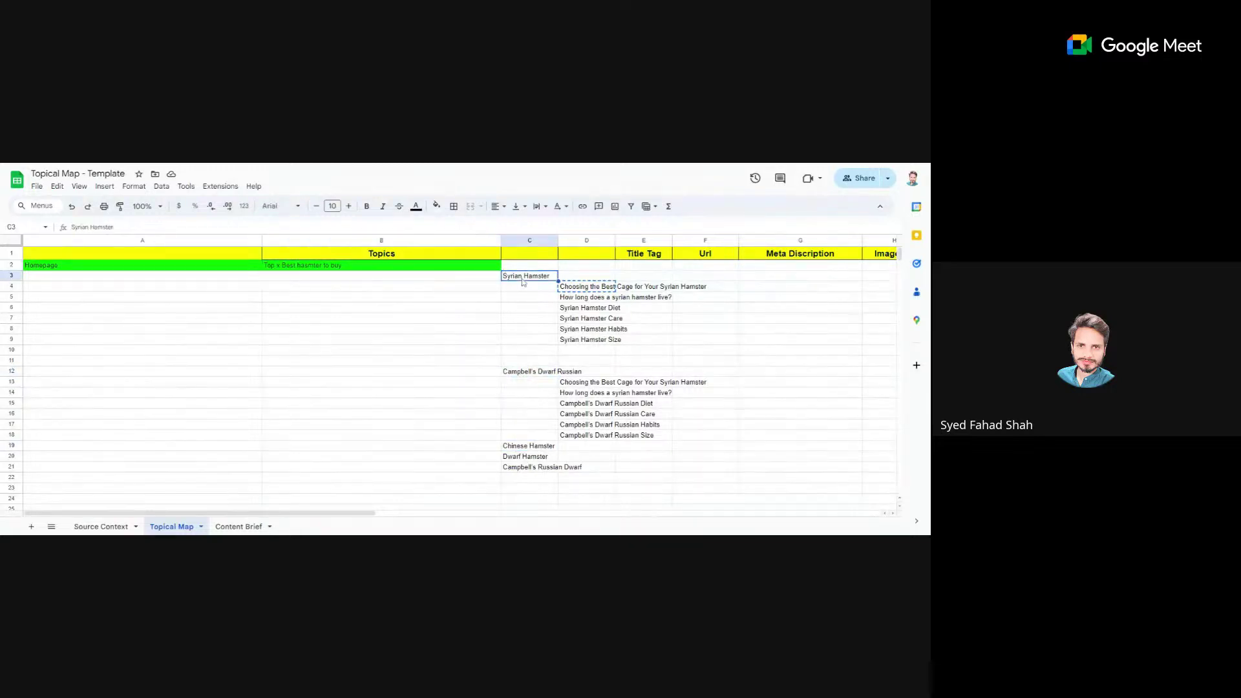
left_click_drag(589, 333, 590, 340)
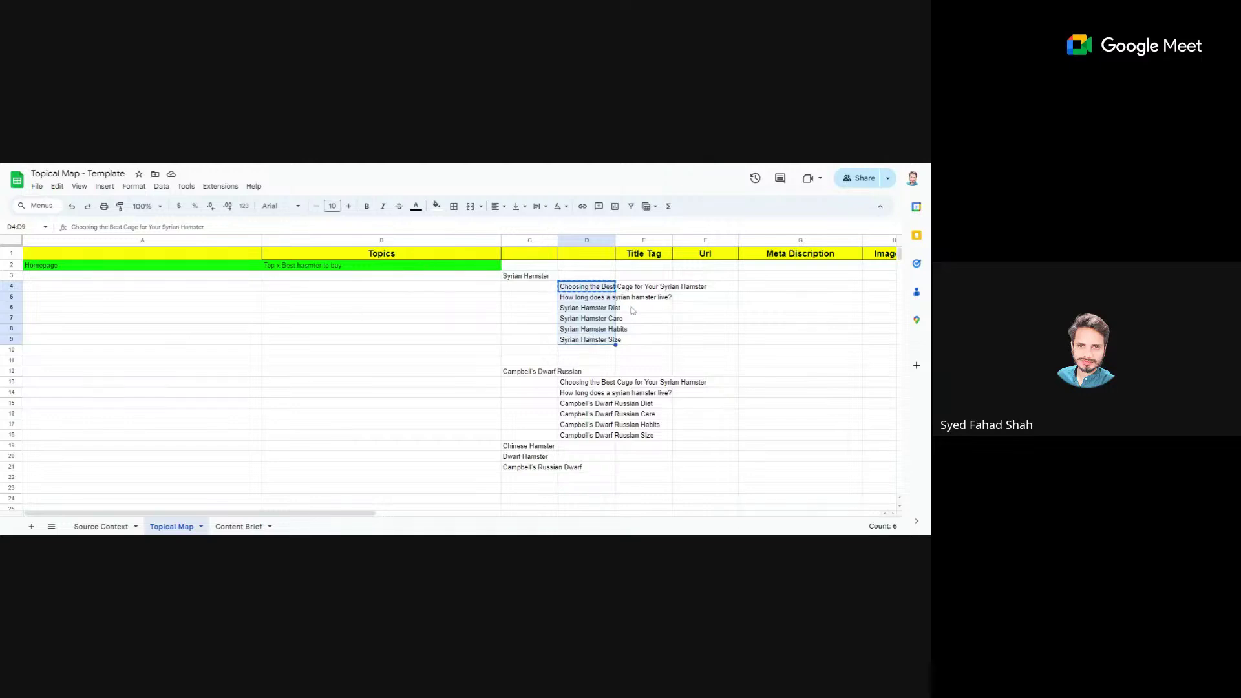
Step: Review the species entries again, focusing on Chinese Hamster, Dwarf Hamster and Campbell's Russian Dwarf, which have no subtopics
left_click(543, 373)
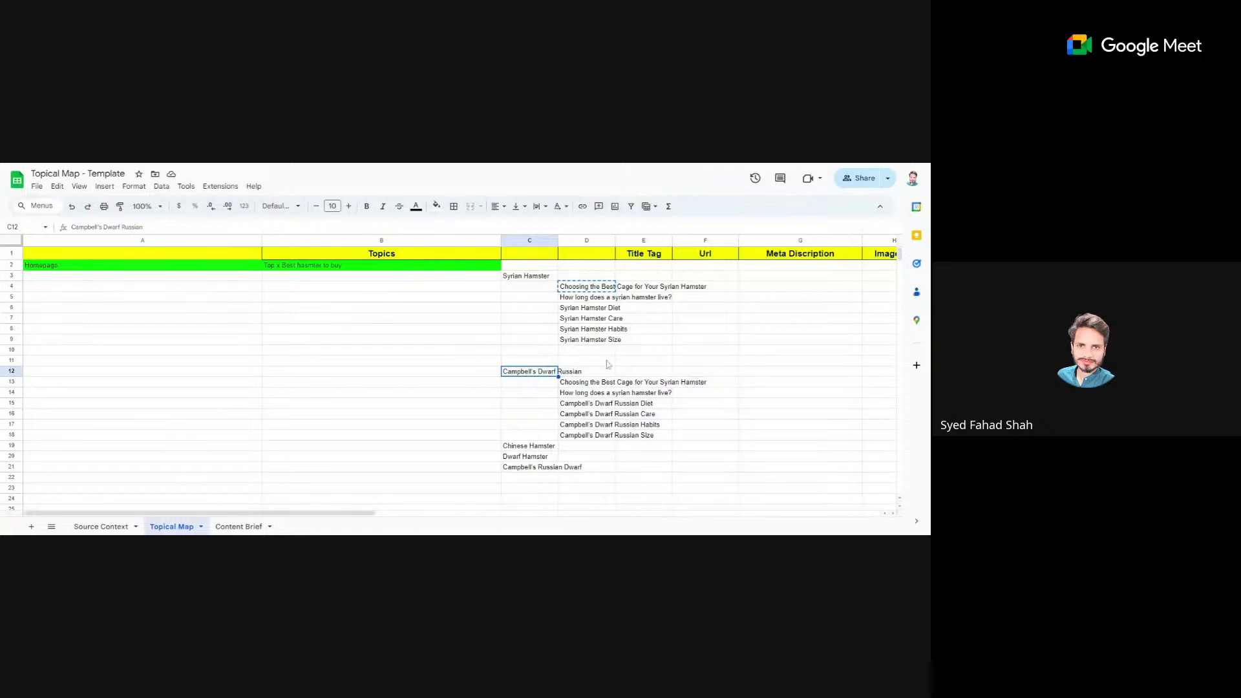
left_click(546, 277)
left_click(540, 372)
left_click(541, 445)
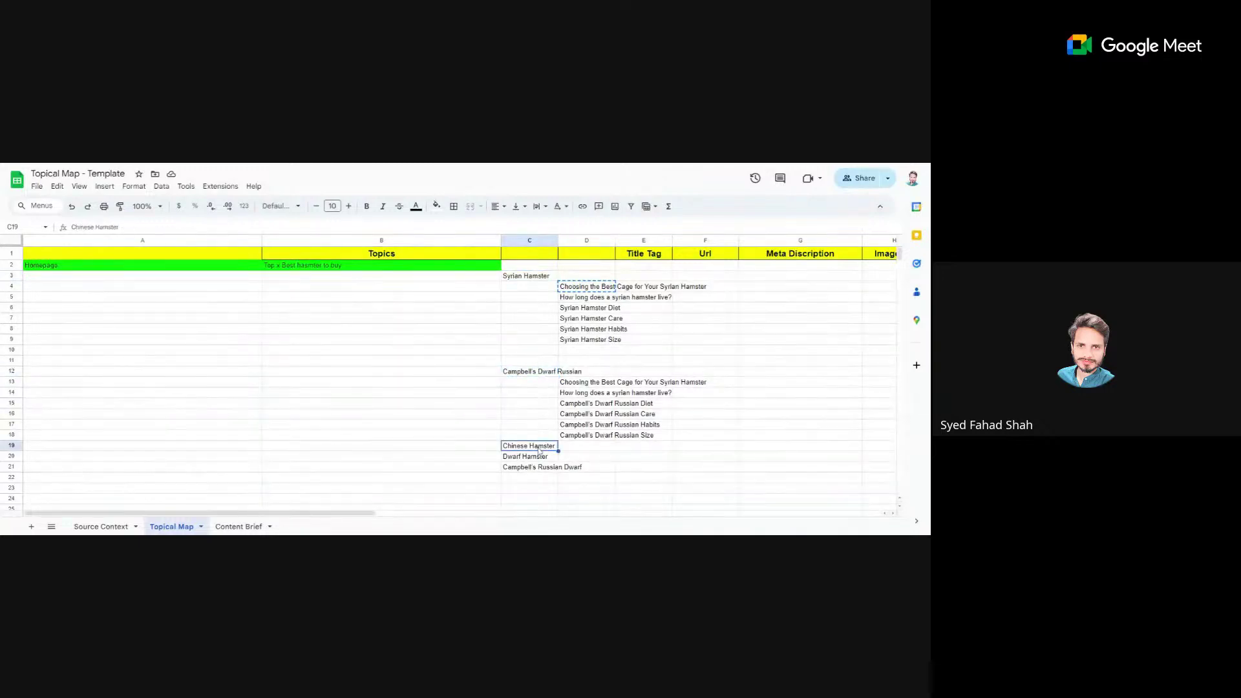
left_click(541, 456)
left_click(541, 479)
left_click(541, 467)
left_click(542, 457)
left_click(543, 446)
left_click_drag(386, 518, 348, 521)
left_click(520, 308)
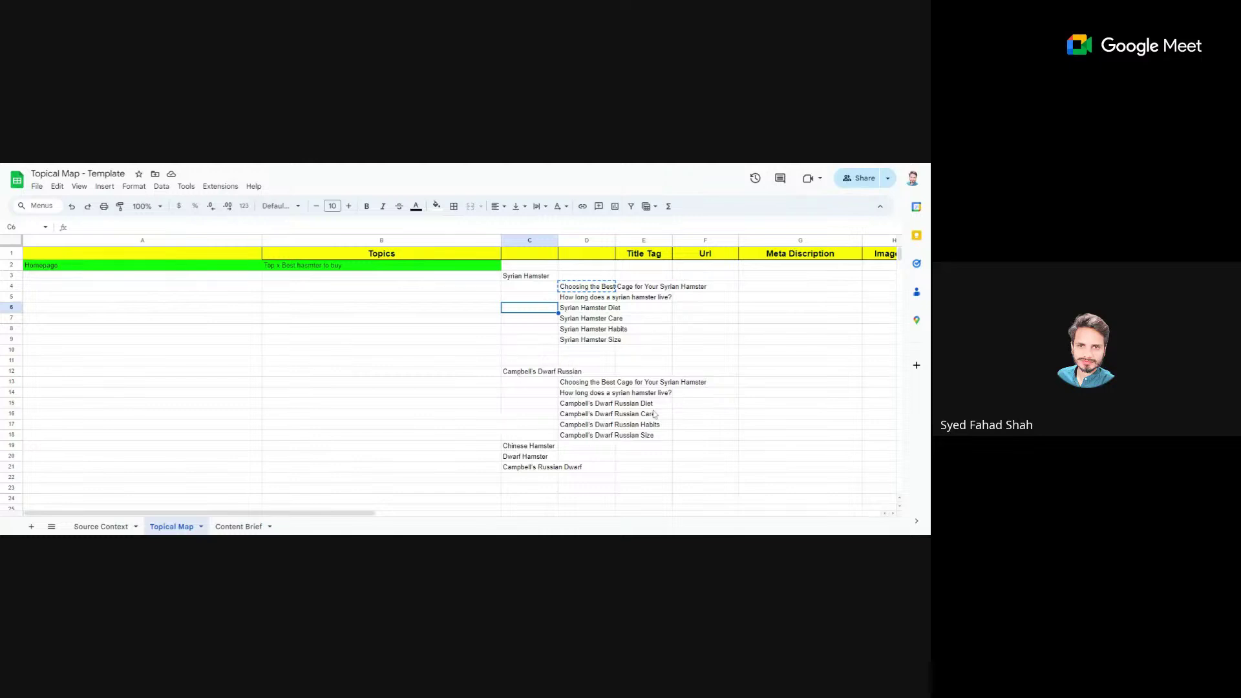
Step: Inspect the Url column alongside the homepage row and the Syrian Hamster cage topic in D4
left_click(711, 242)
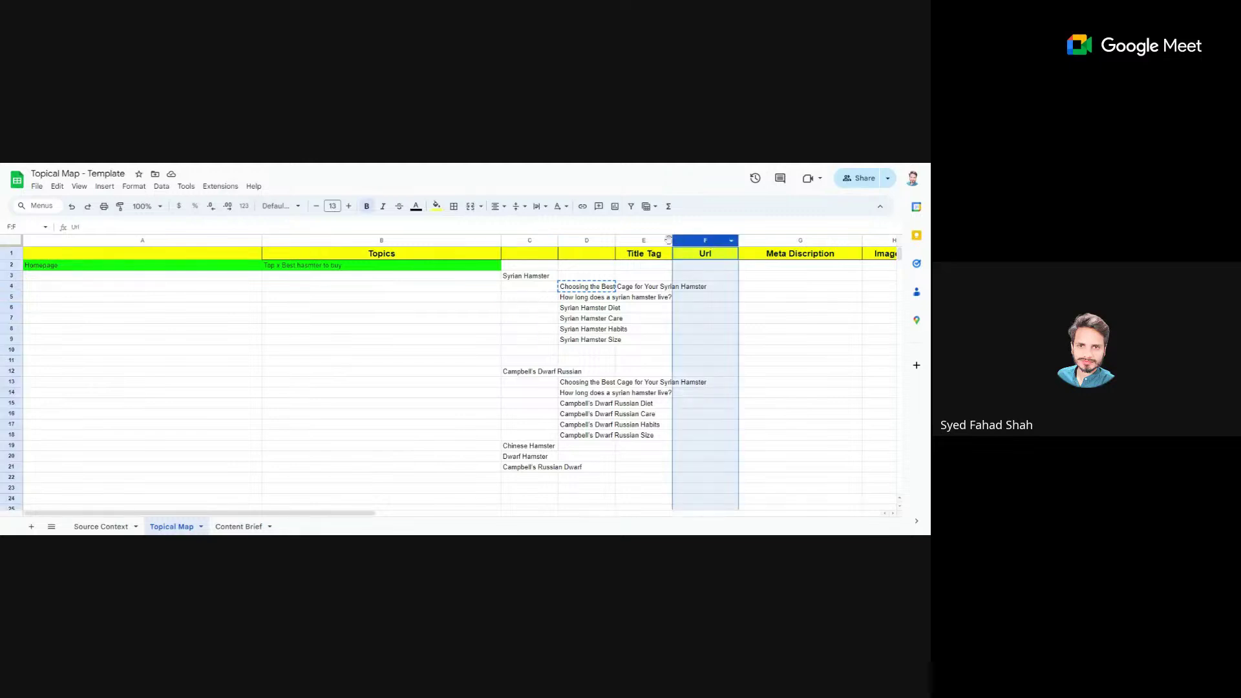
left_click(708, 267)
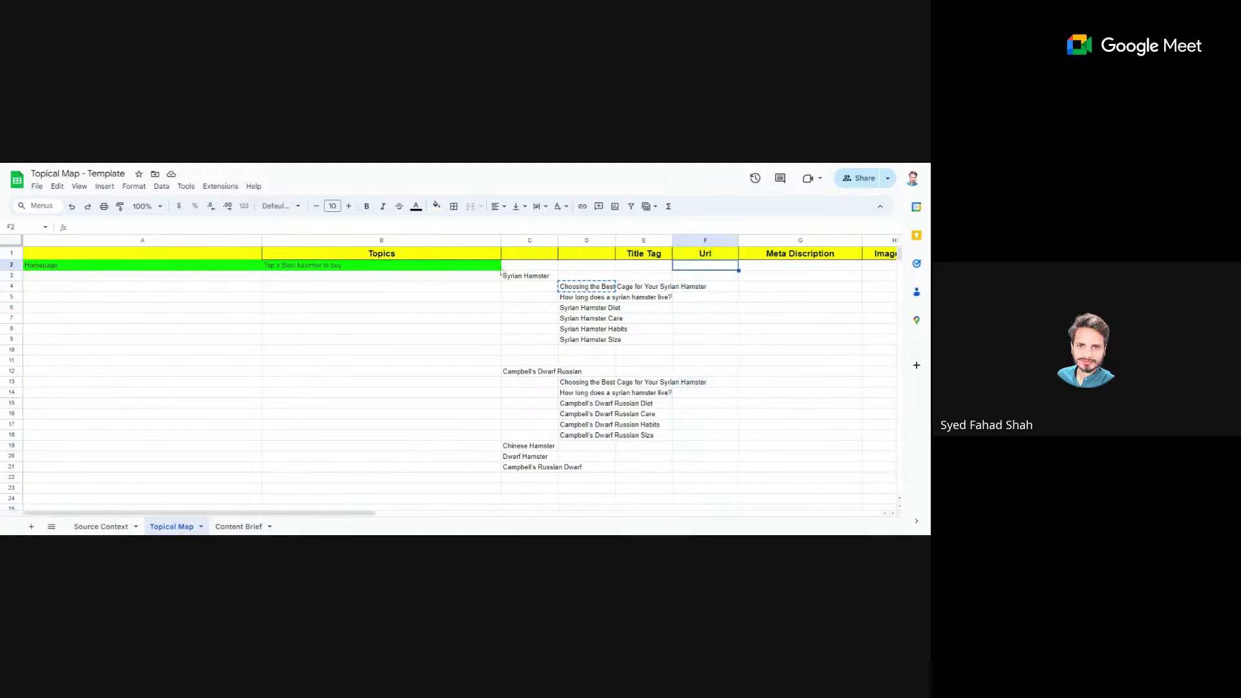
left_click(462, 267)
left_click(720, 267)
left_click(585, 291)
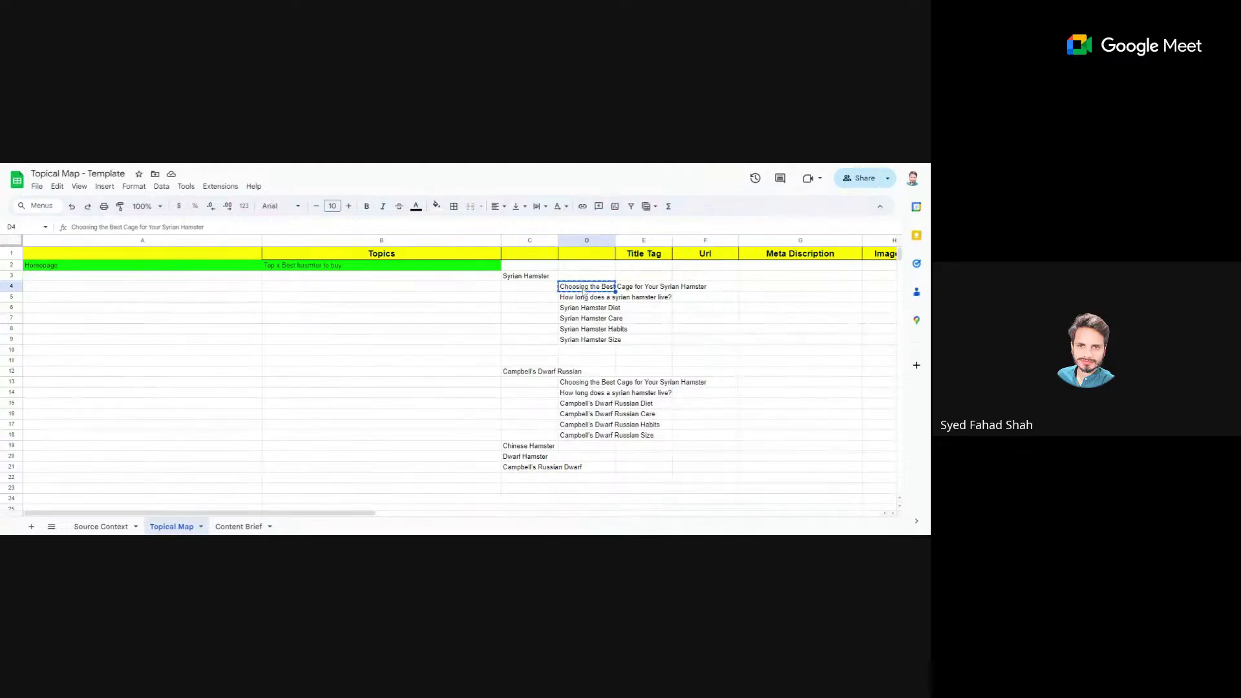
Step: Compare the homepage's Url cell with the Syrian Hamster cage, lifespan, diet and habits subtopics
left_click(703, 267)
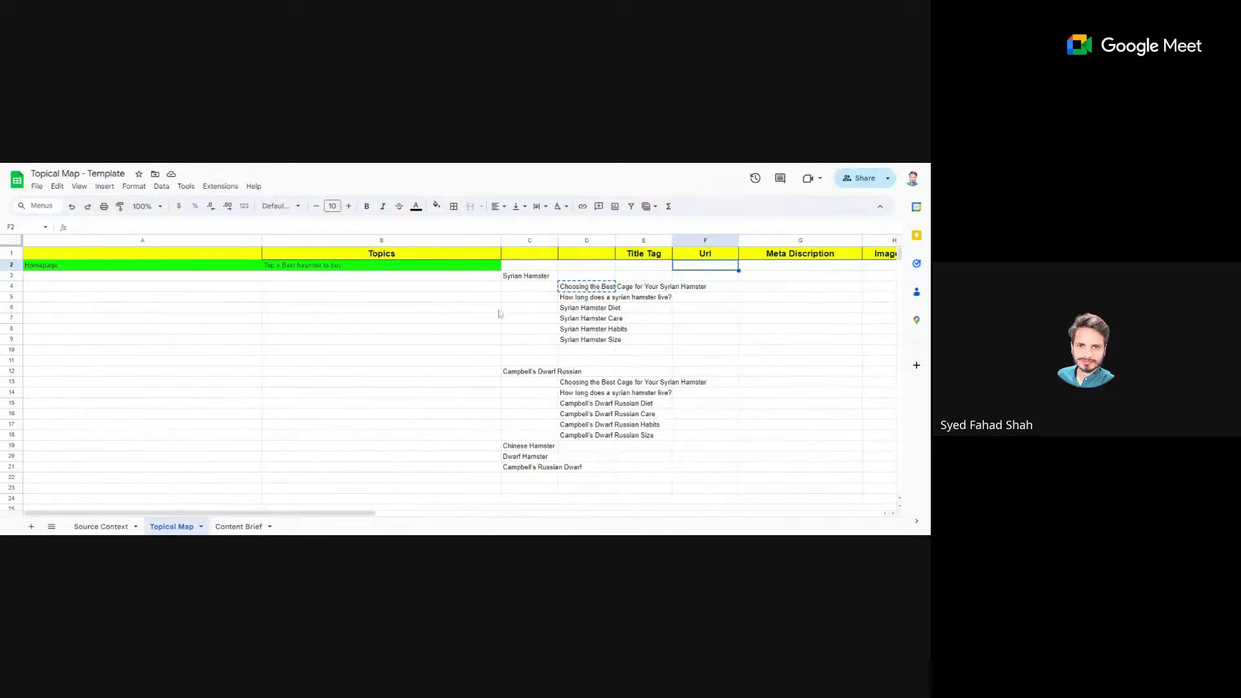
left_click(595, 284)
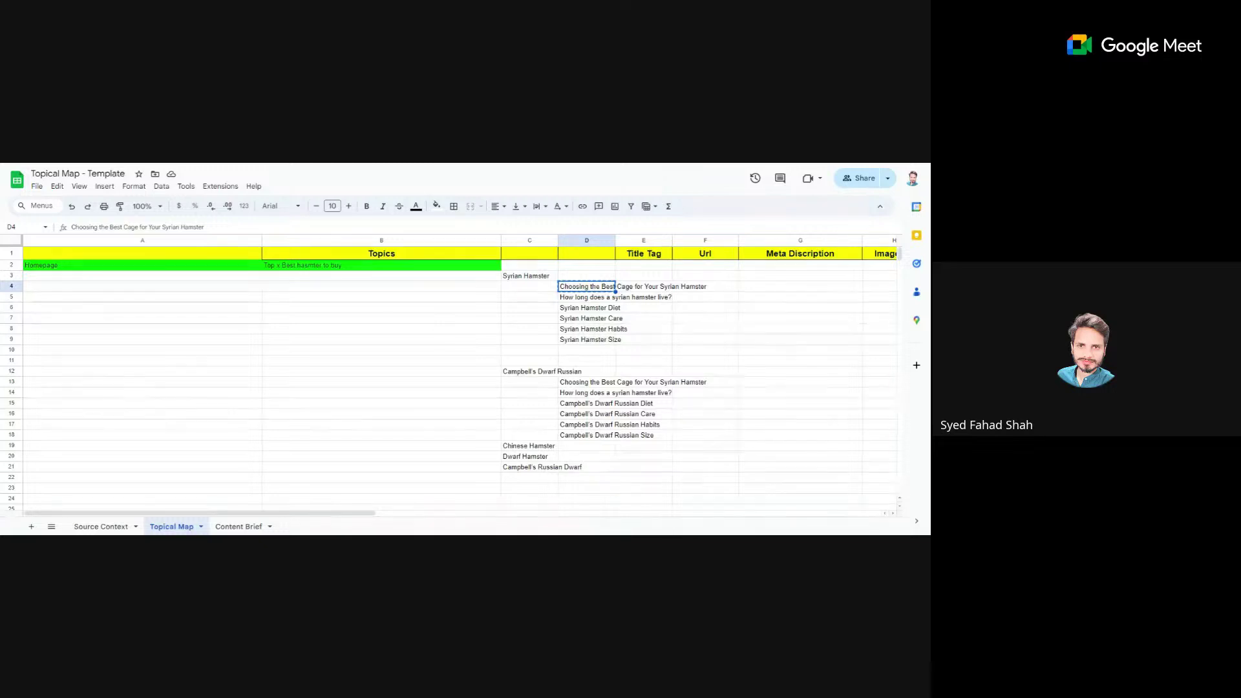
left_click(605, 300)
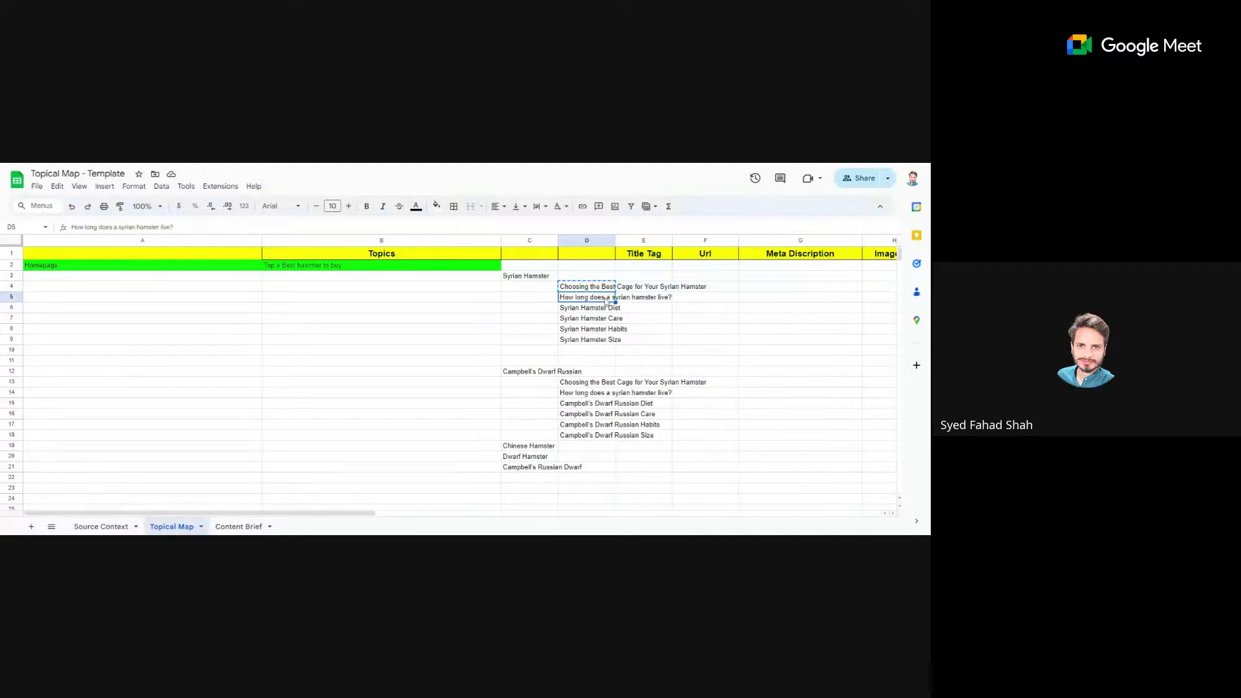
left_click(599, 310)
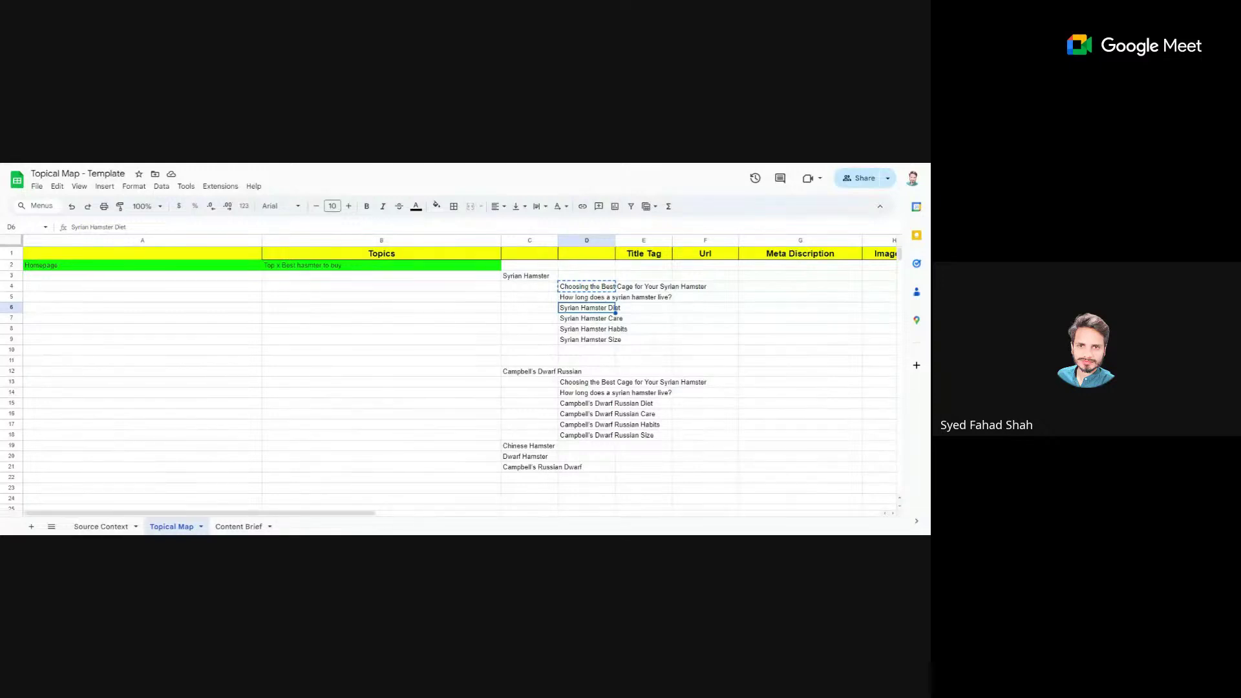
left_click(599, 320)
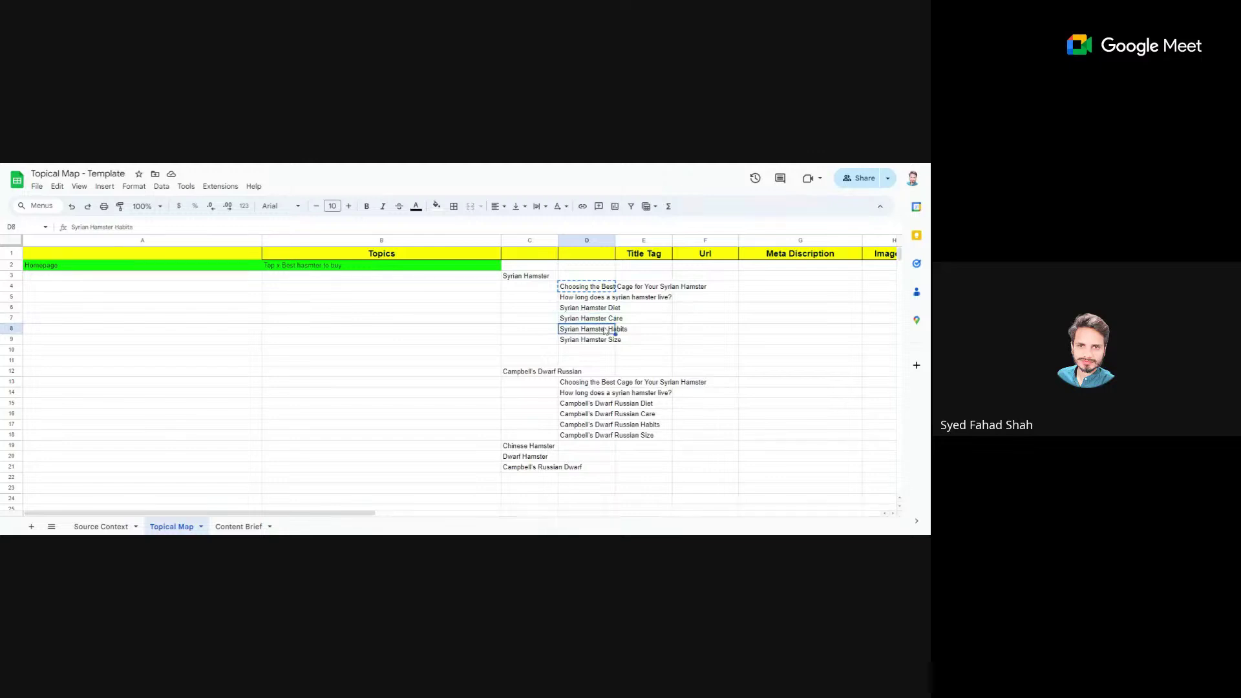
Step: Examine the Url column from the homepage row down past the Syrian Hamster subtopics to row 11
left_click(724, 267)
left_click(726, 276)
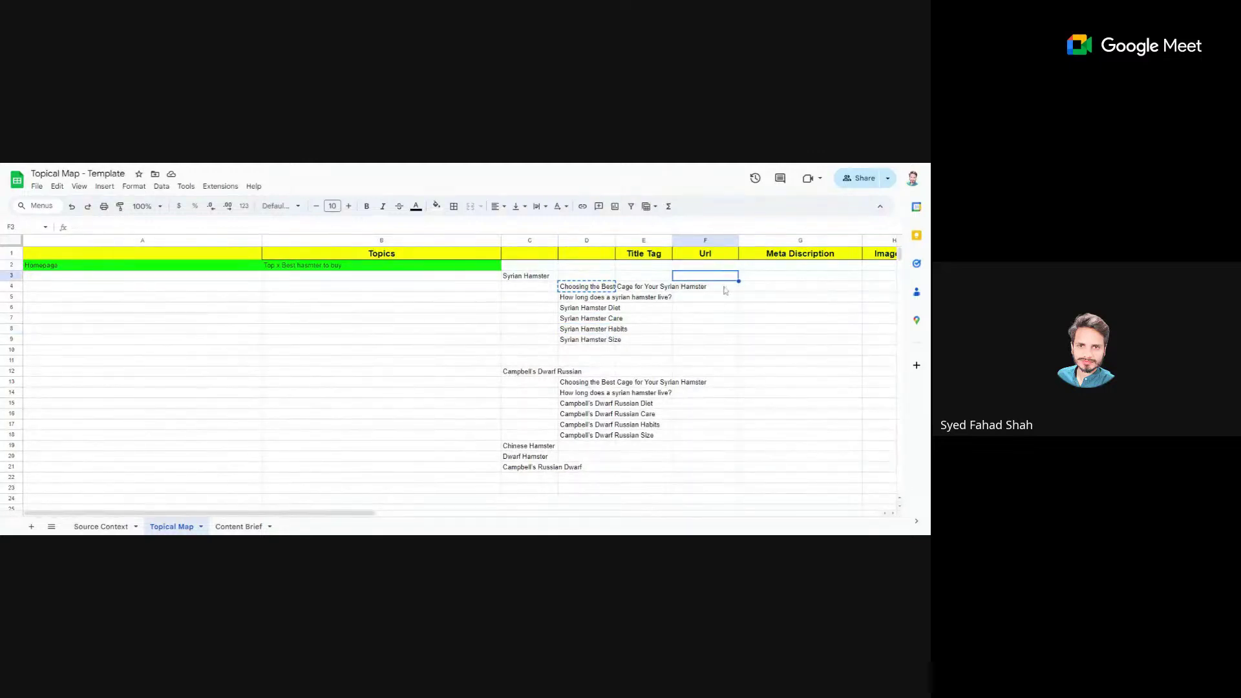
key("Down")
key("Down")
key("Down")
key("Down")
key("Down")
key("Down")
key("Down")
key("Down")
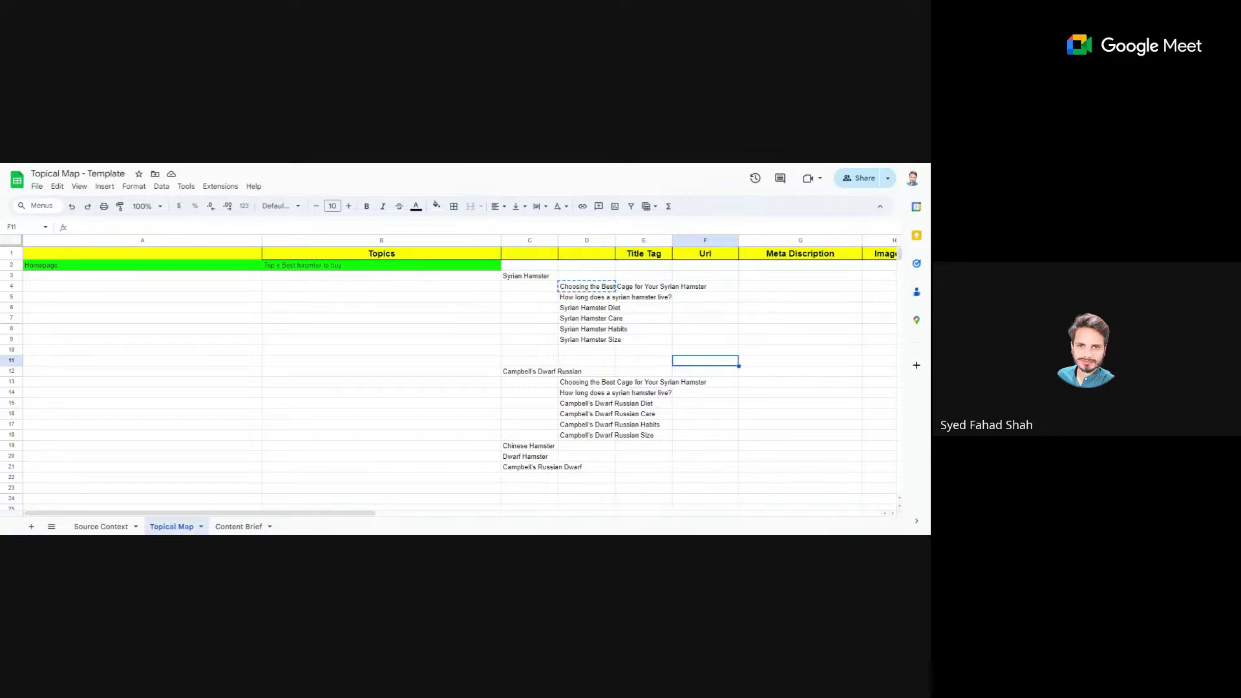
Step: Switch to the Perplexity thread and review the prompts for 30 hamster topics and 10 "Syrian Hamster Care" keyword variations with their answers
left_click(612, 165)
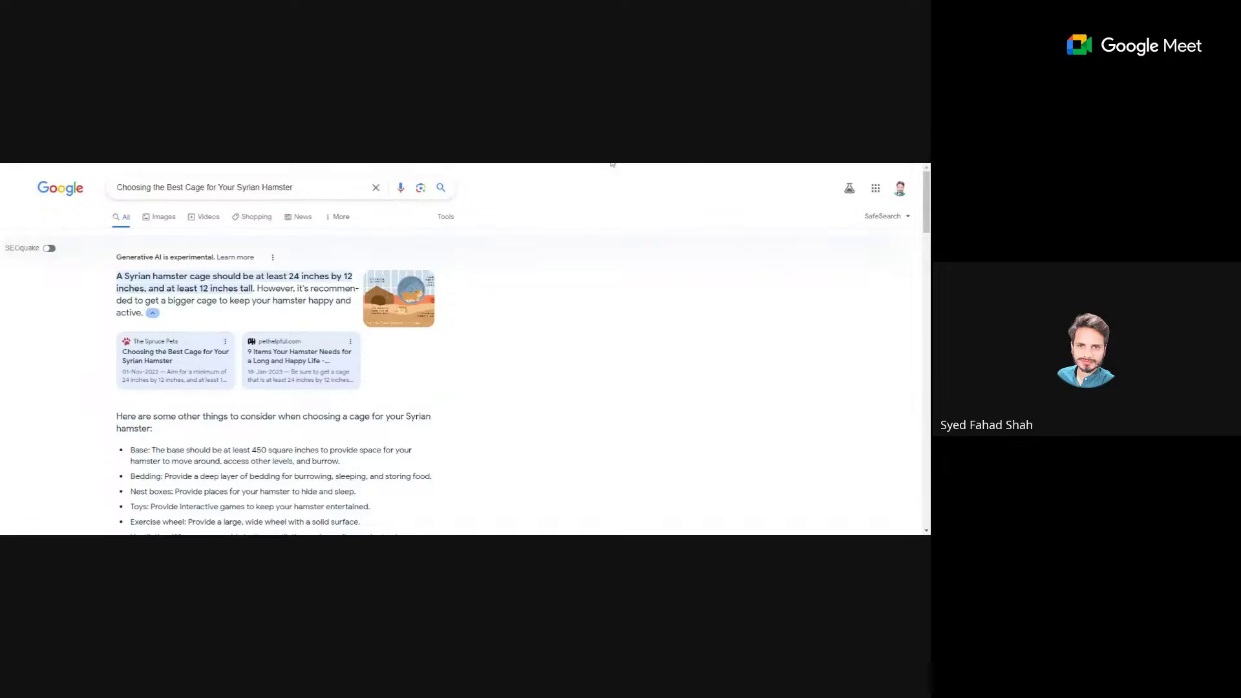
left_click(459, 163)
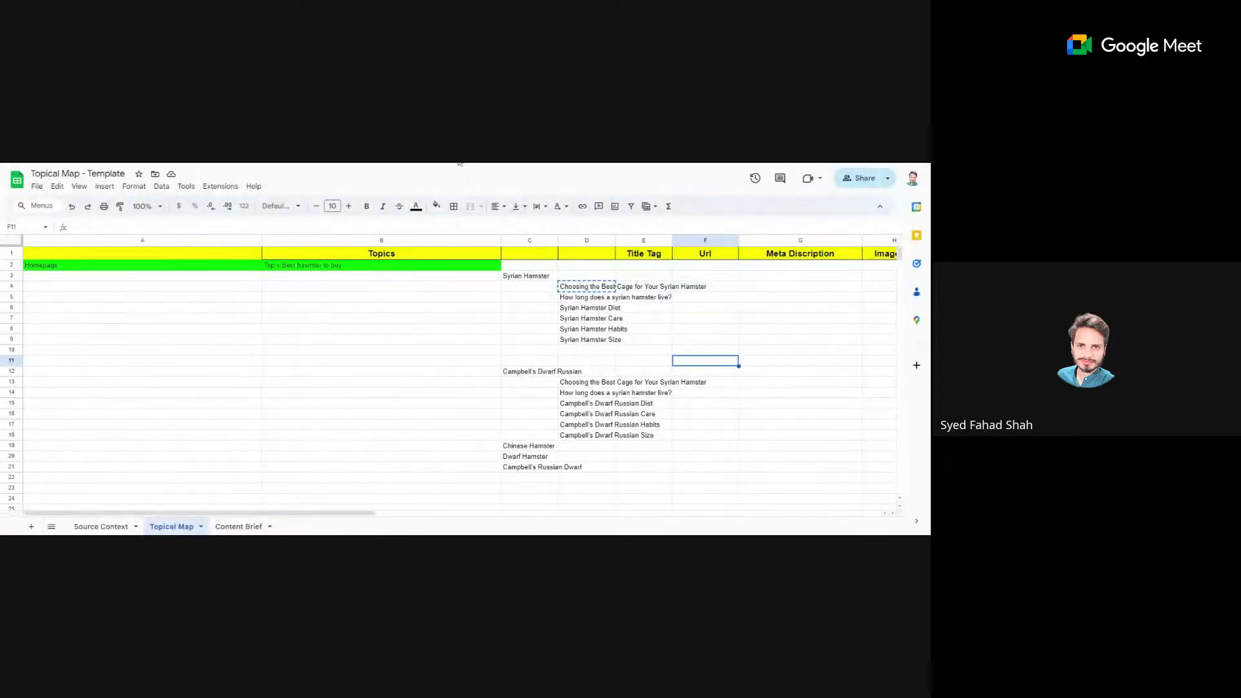
key("ctrl+Tab")
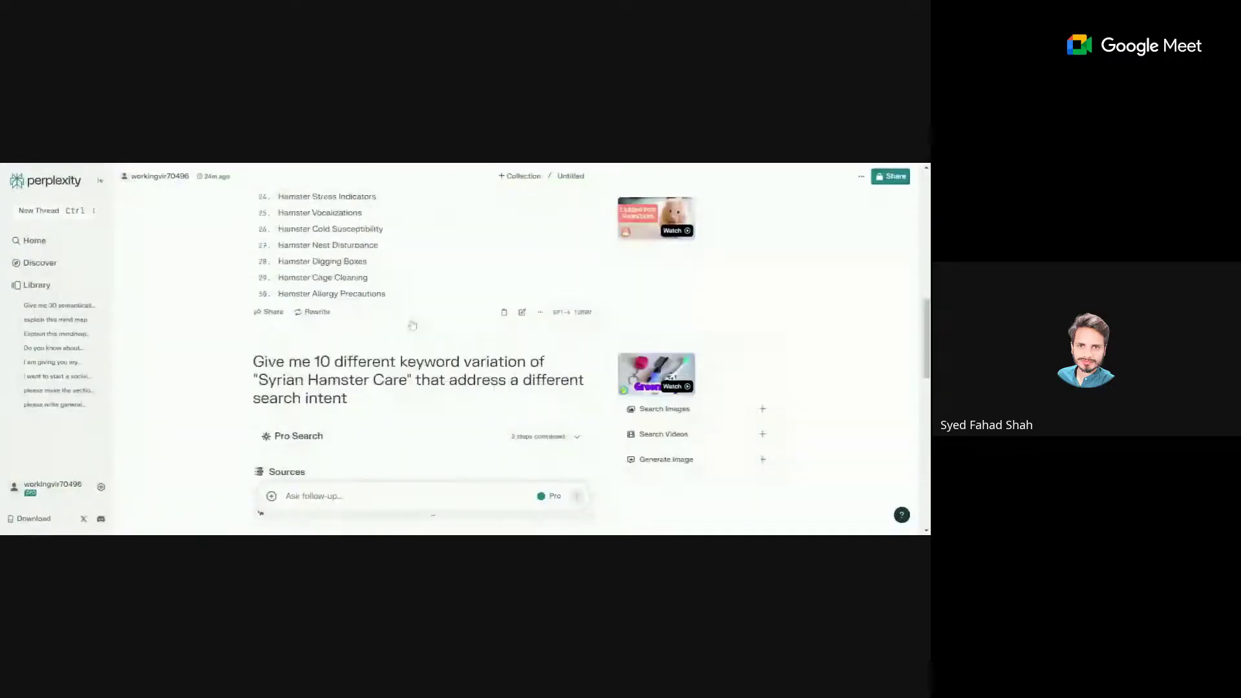
scroll(415, 360, "up", 10)
left_click_drag(253, 218, 368, 280)
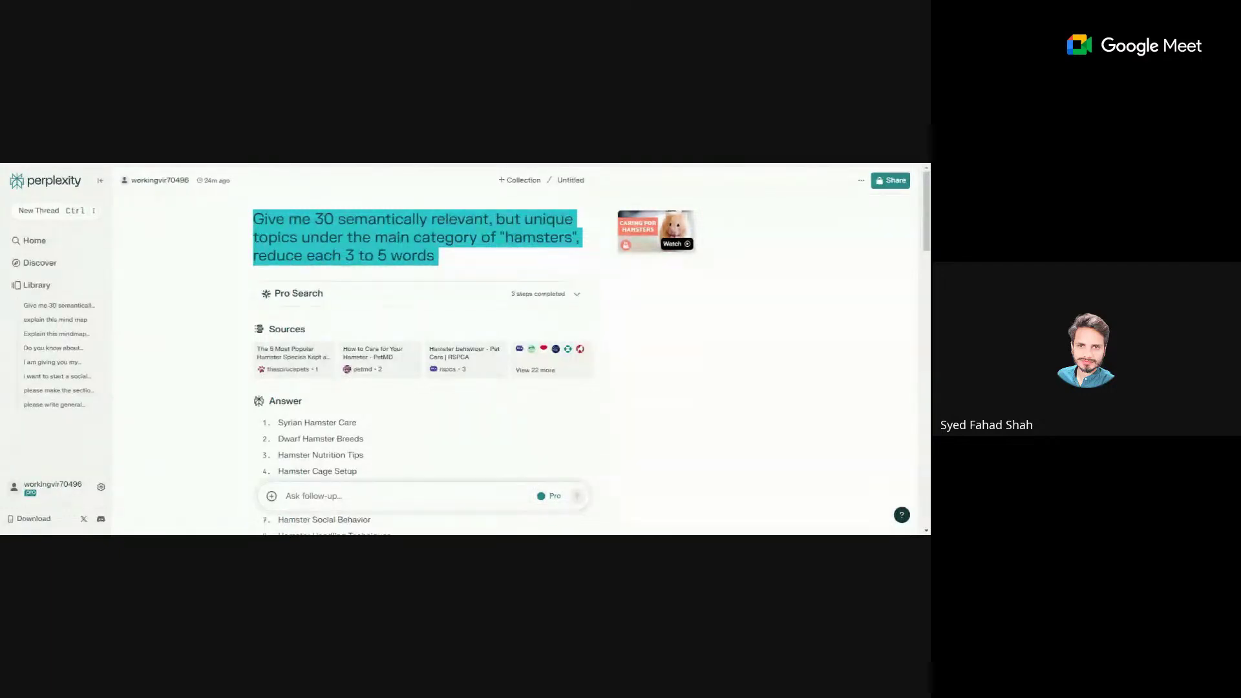
scroll(385, 365, "down", 10)
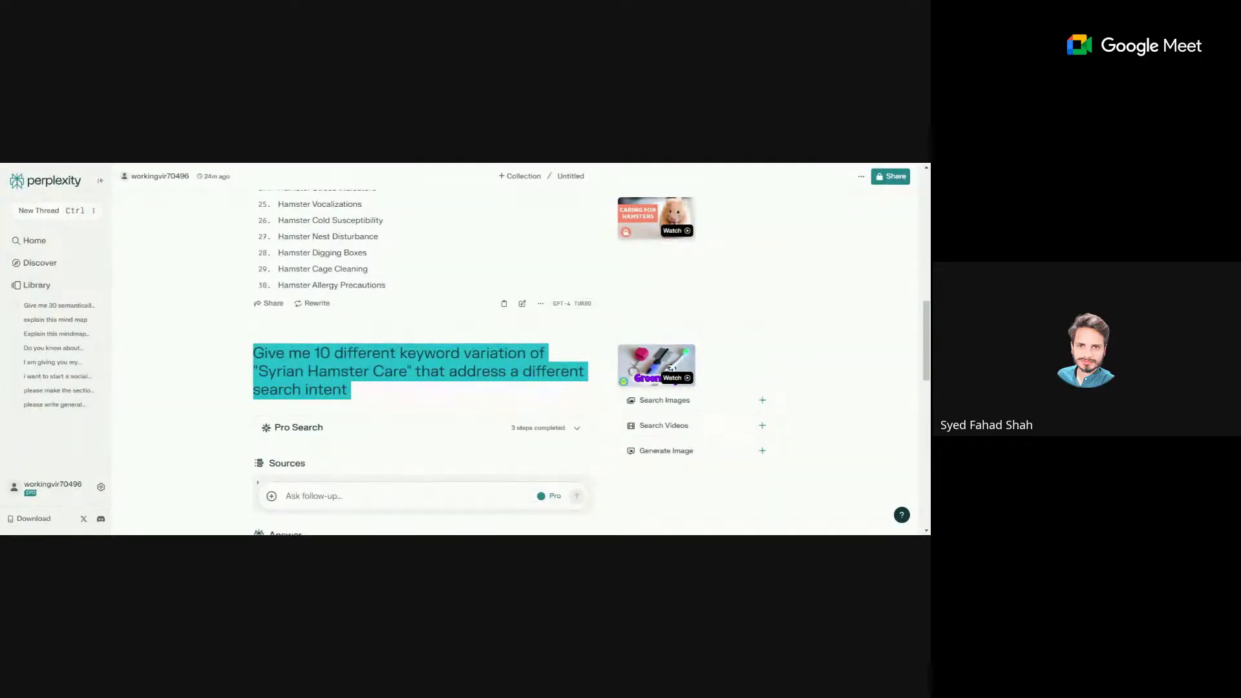
scroll(519, 331, "down", 5)
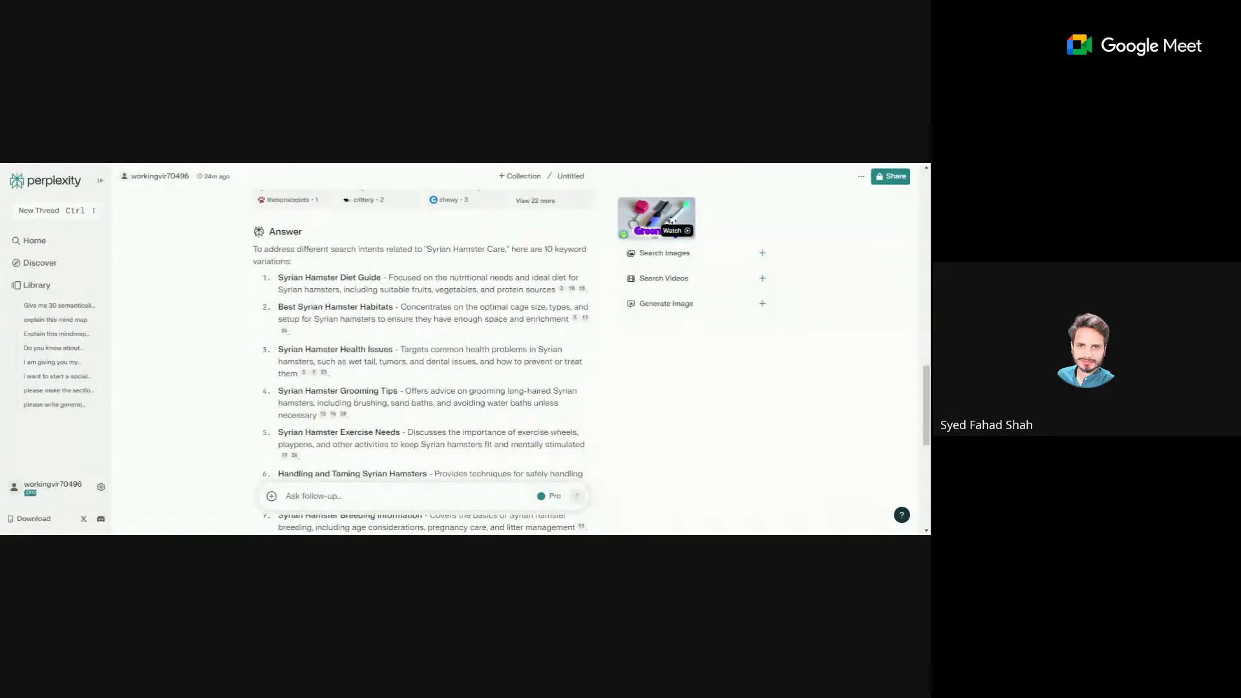
Step: Return to the Topical Map sheet and review the Syrian Hamster lifespan, diet, care and habits subtopics
key("ctrl+Tab")
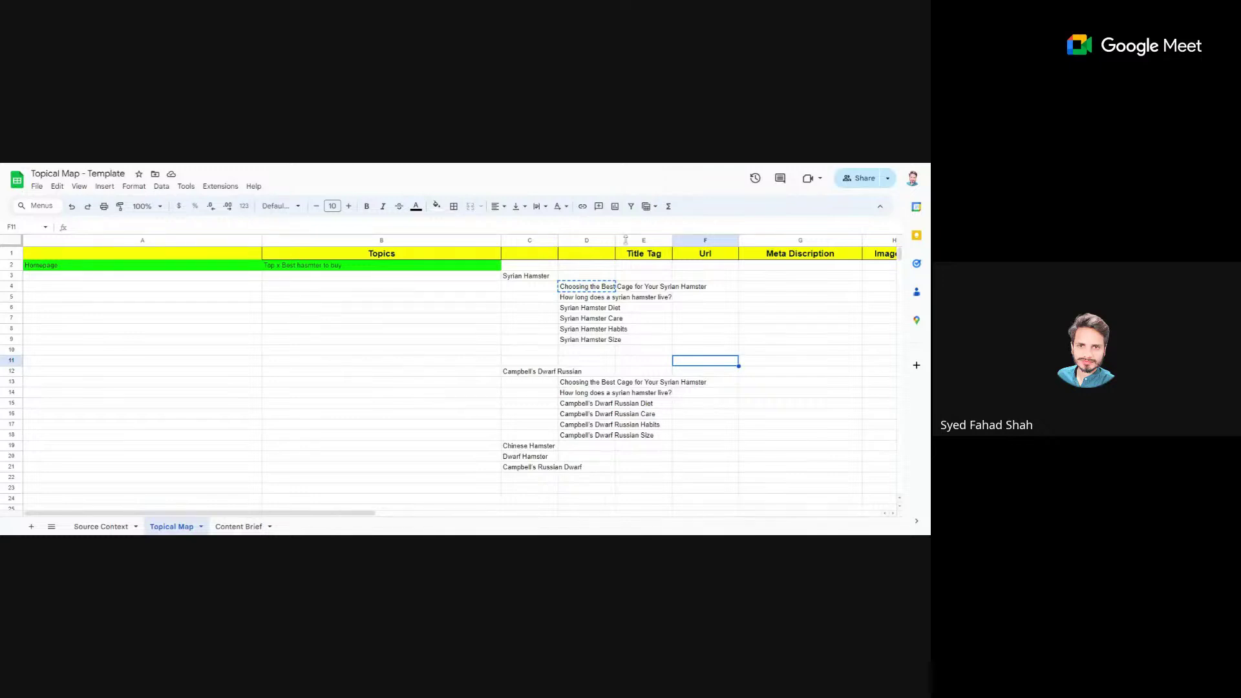
left_click(610, 299)
left_click(606, 309)
left_click(606, 317)
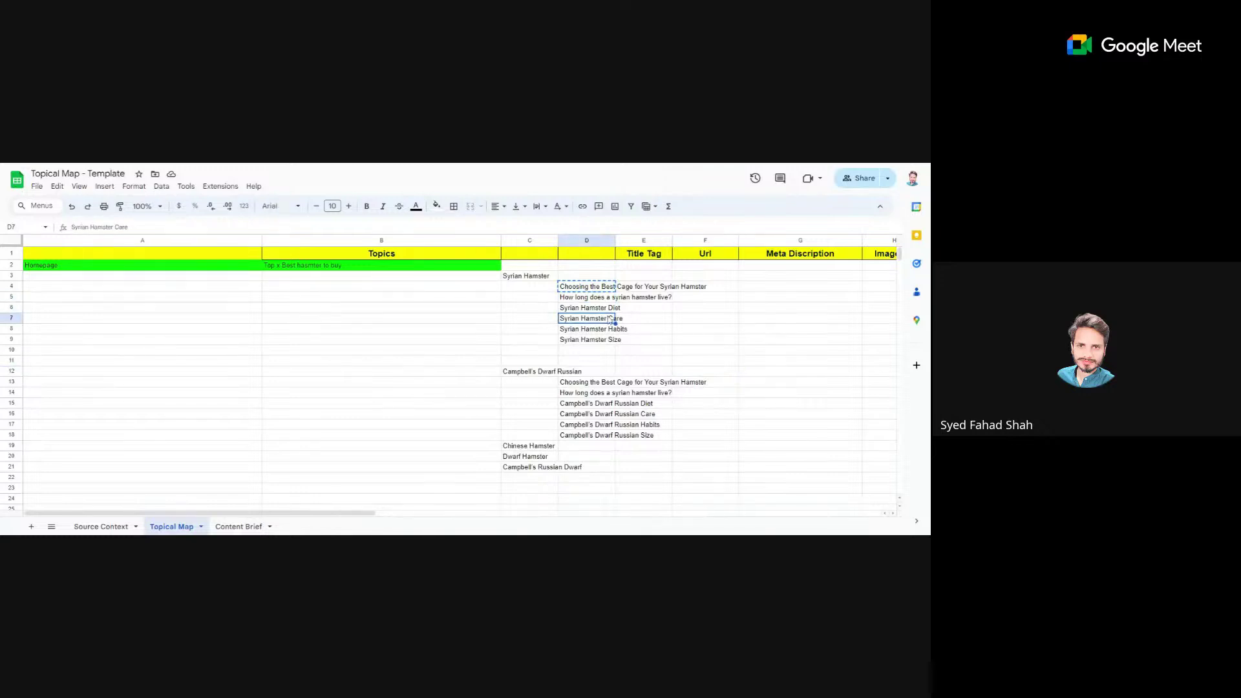
left_click(611, 329)
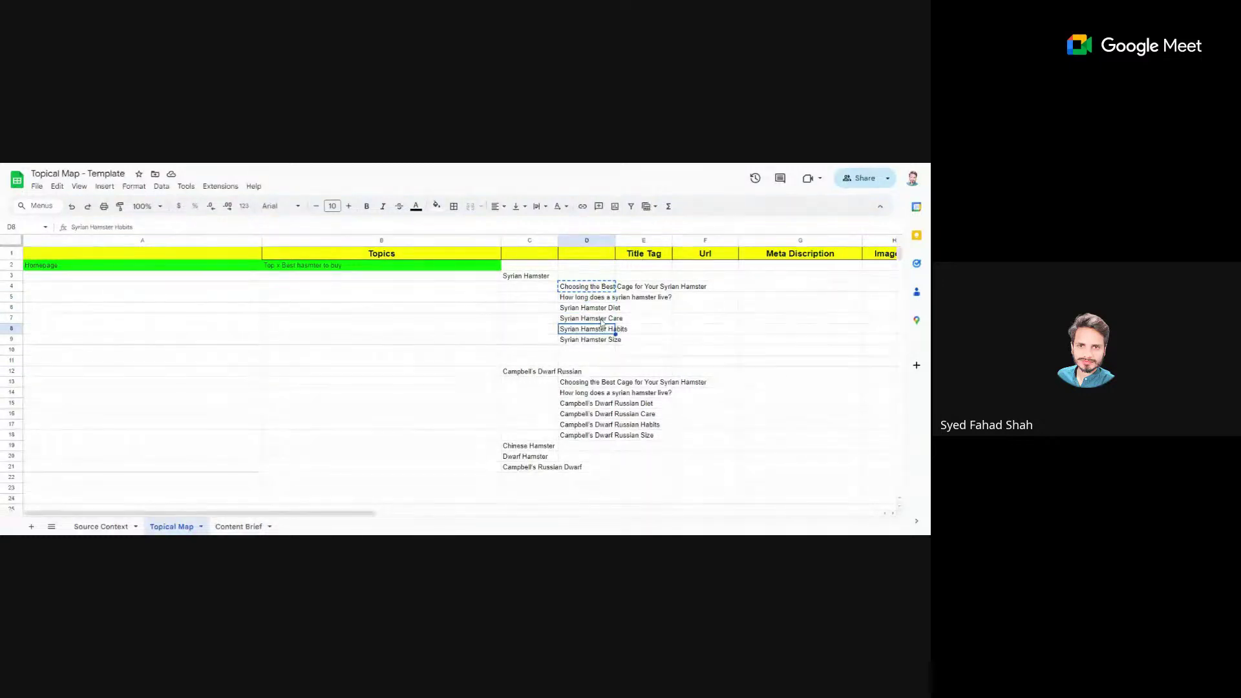
left_click(604, 318)
left_click(612, 309)
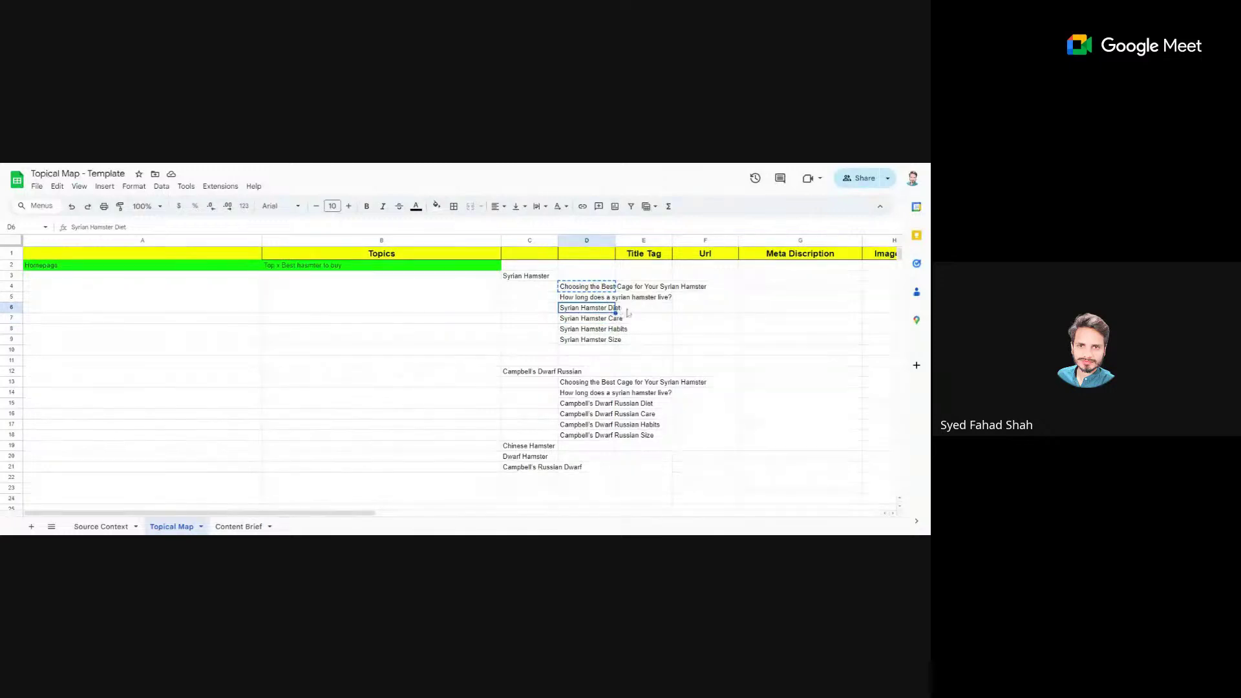
Step: Highlight the distinguishing words Diet, Habits and Size within the Syrian Hamster subtopics to compare their attributes
double_click(613, 309)
double_click(613, 308)
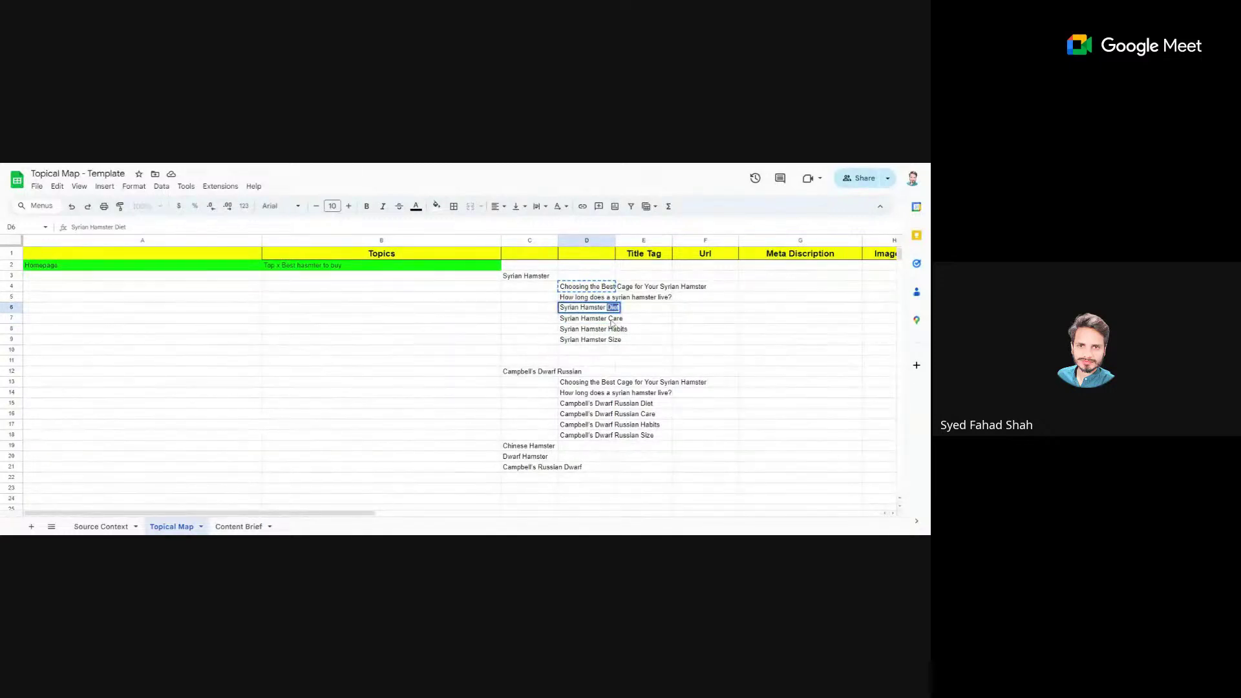
left_click(611, 318)
left_click(613, 330)
double_click(614, 330)
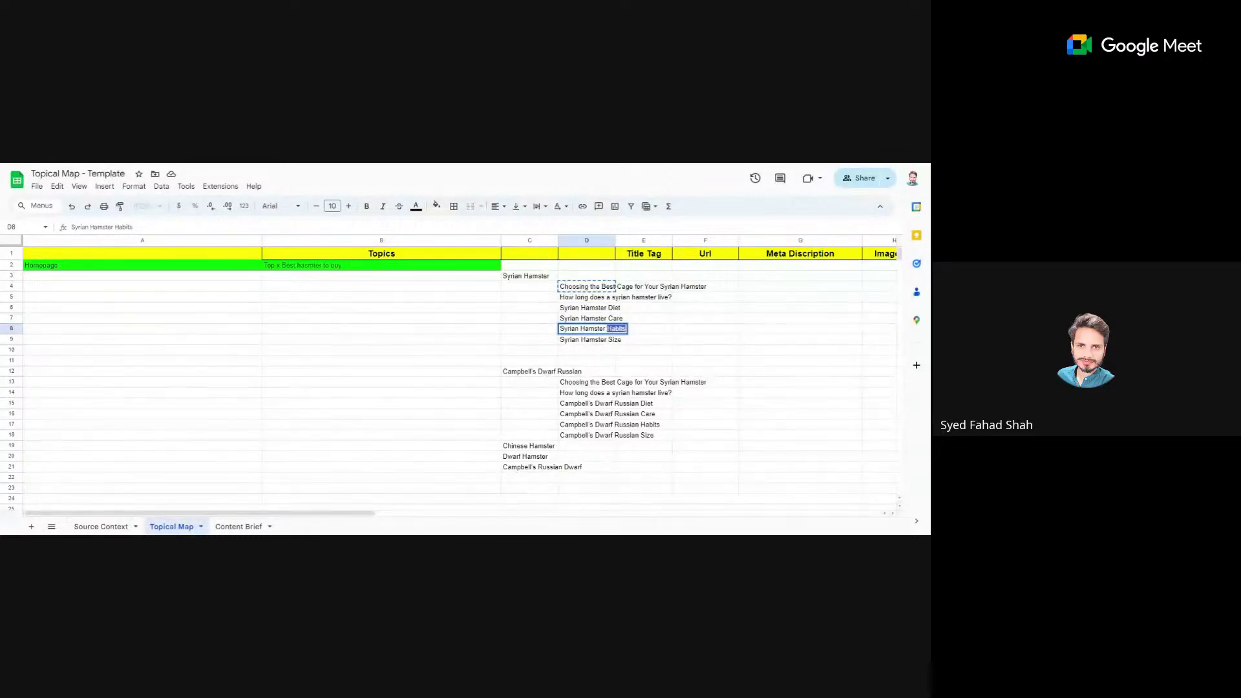
left_click(613, 340)
double_click(613, 340)
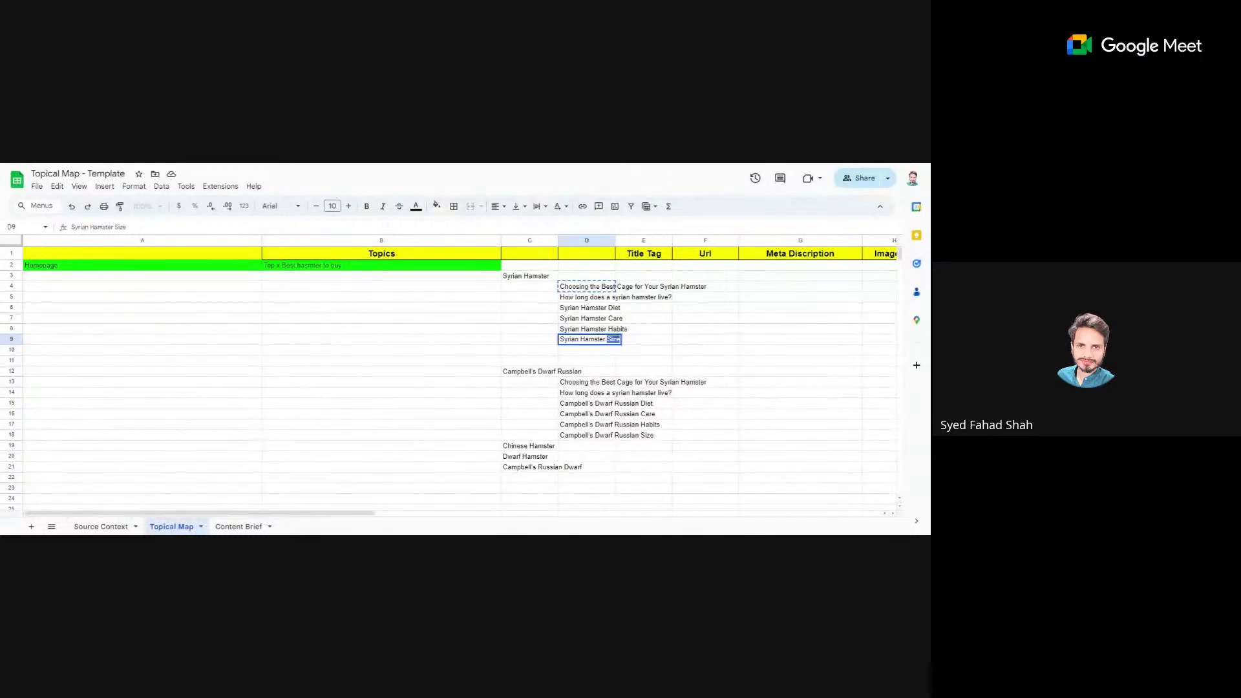
Step: Examine the empty cells beneath Syrian Hamster Size together with the full subtopic range D4:D9
left_click(617, 370)
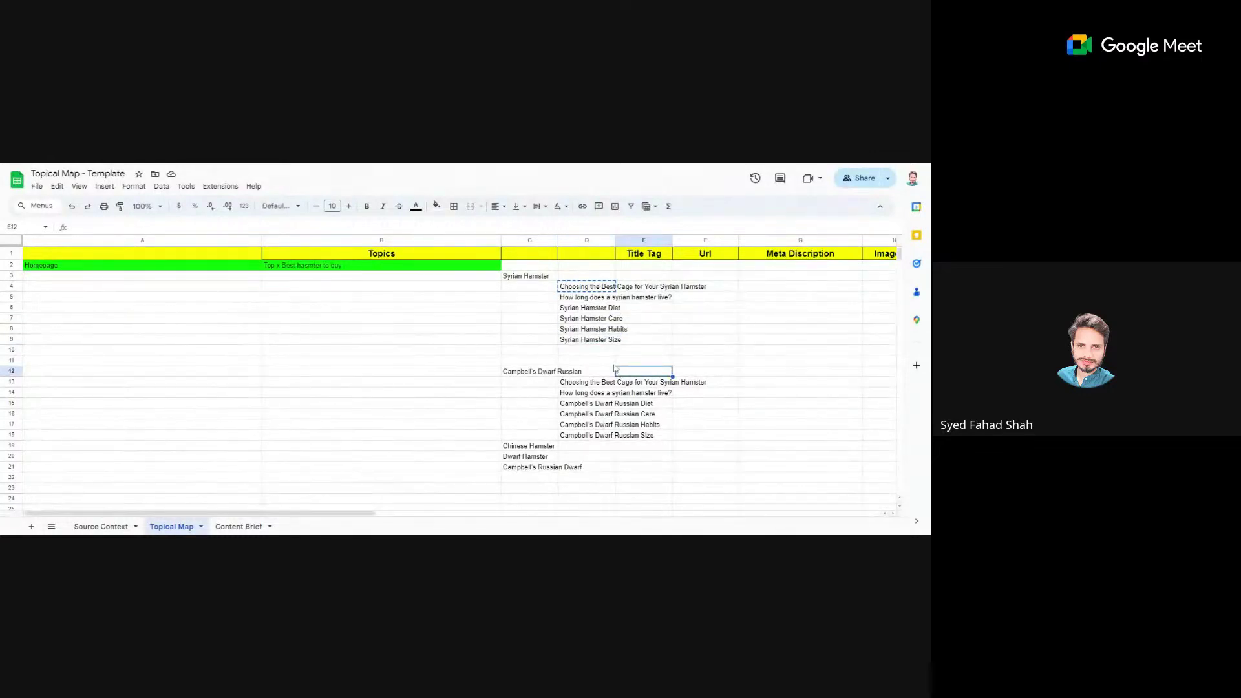
left_click(612, 353)
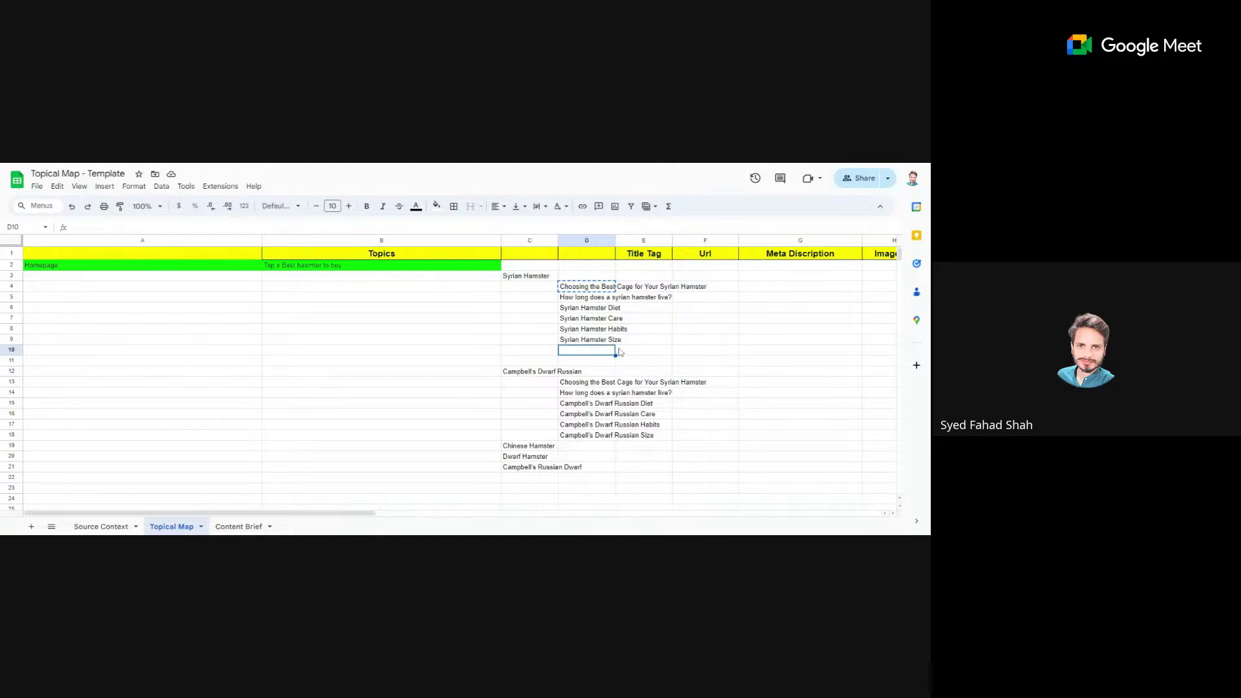
left_click(626, 354)
left_click(612, 355)
left_click(630, 354)
left_click(610, 353)
left_click_drag(611, 286, 613, 344)
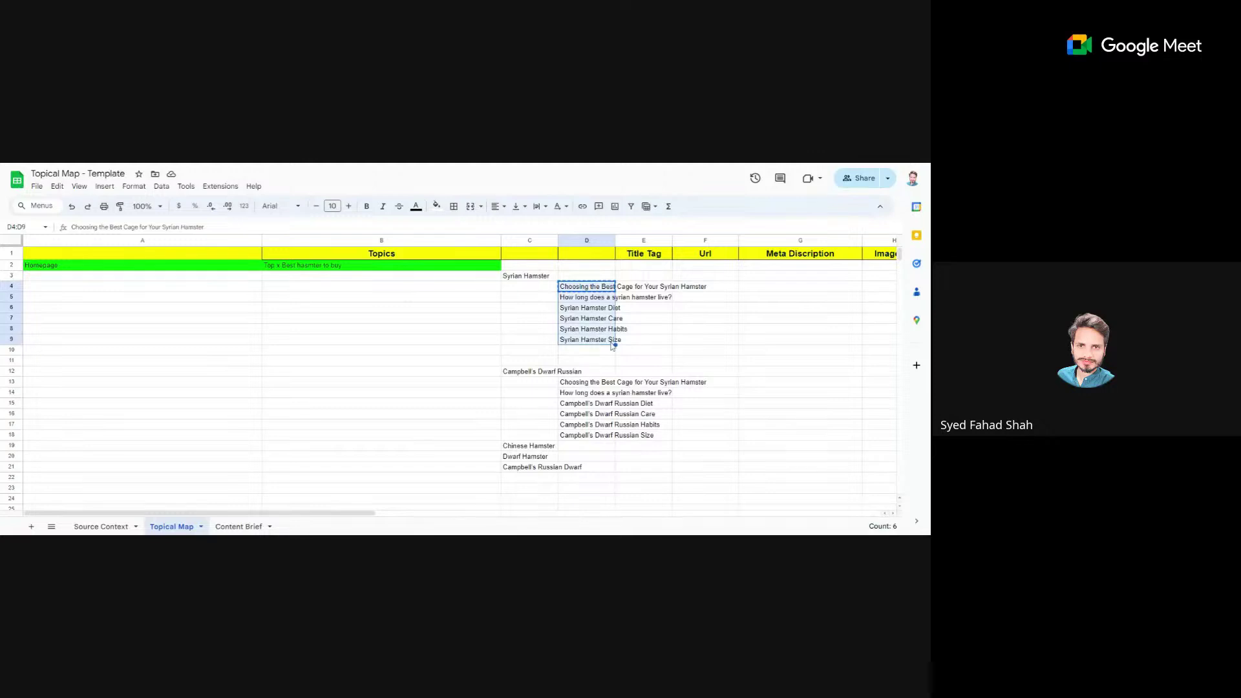
left_click(610, 352)
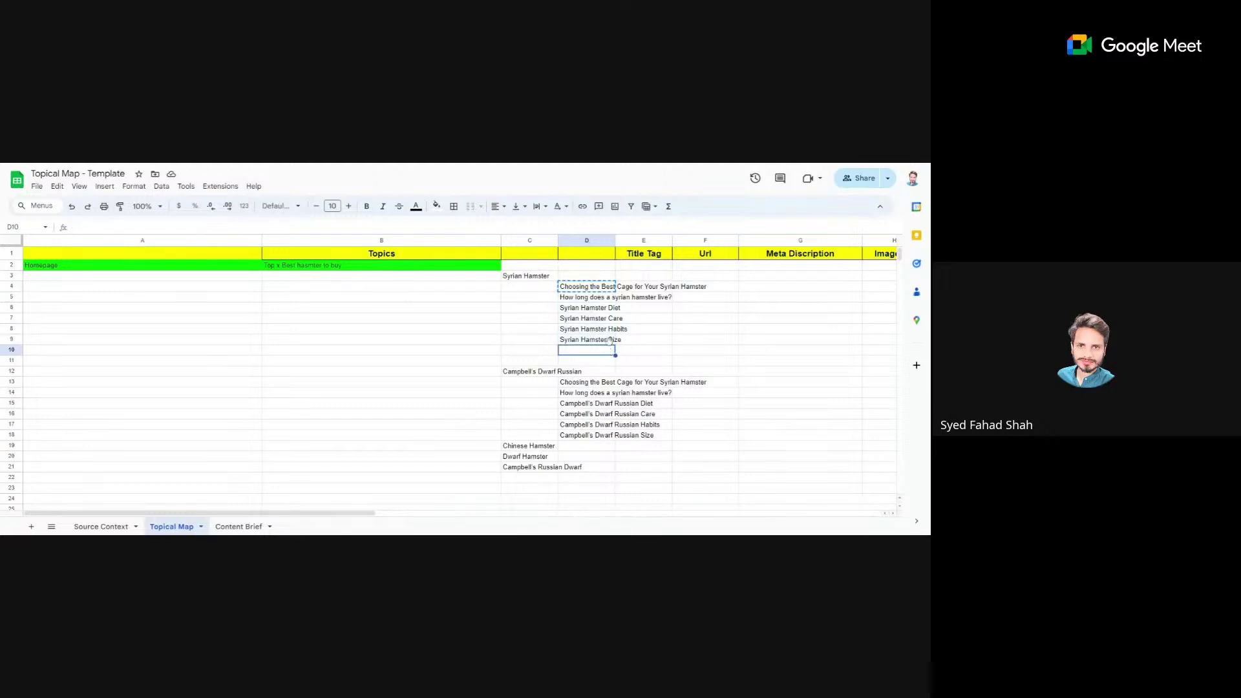
Step: Trace the hierarchy from the homepage topic through Syrian Hamster to its cage, lifespan and diet subtopics
left_click(595, 299)
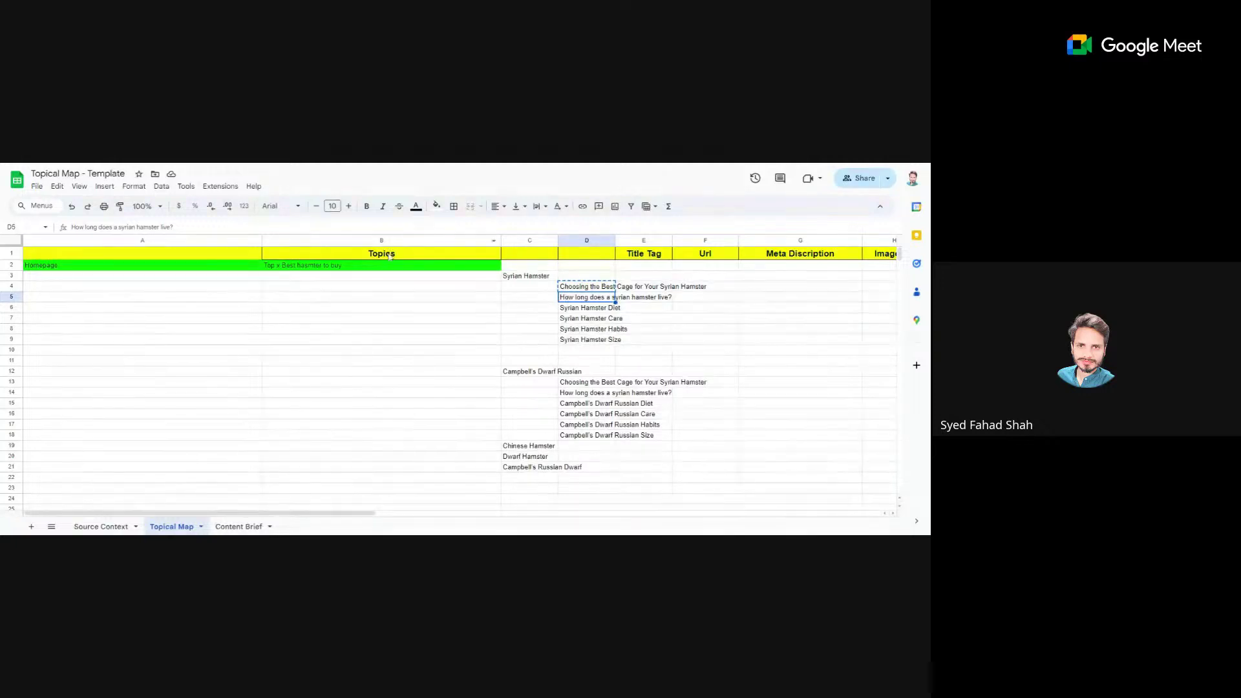
left_click(509, 278)
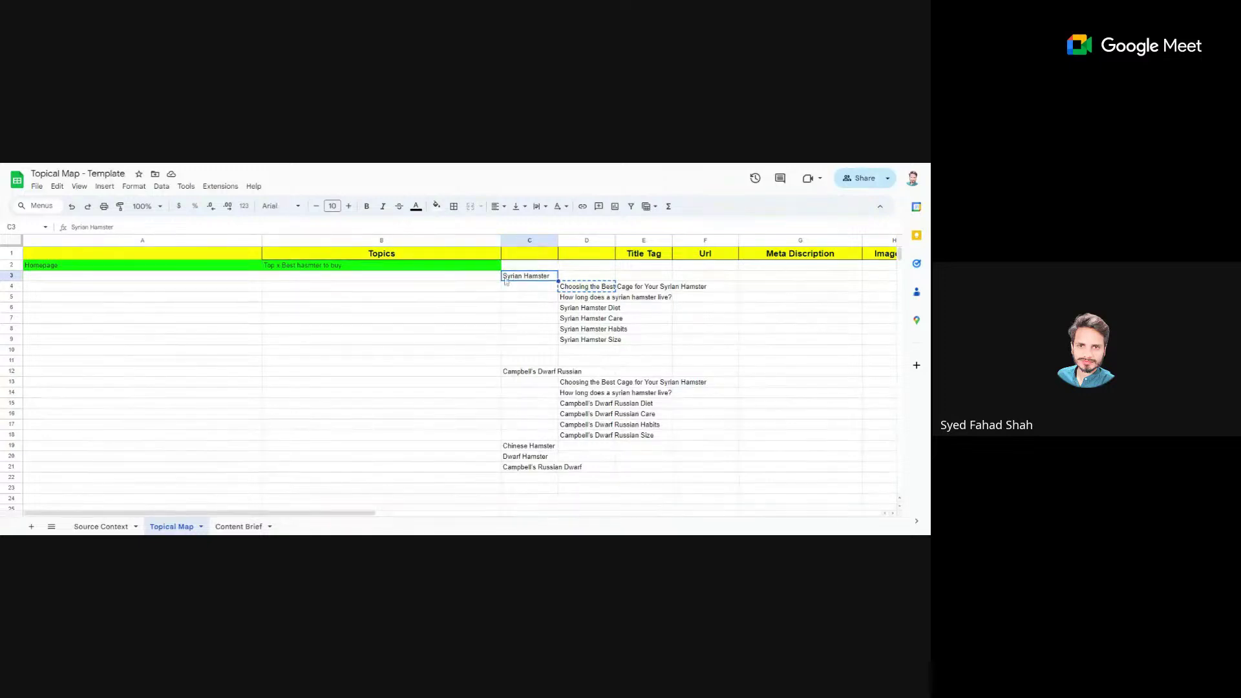
left_click(465, 268)
left_click(547, 278)
left_click(571, 289)
left_click(550, 282)
left_click(572, 301)
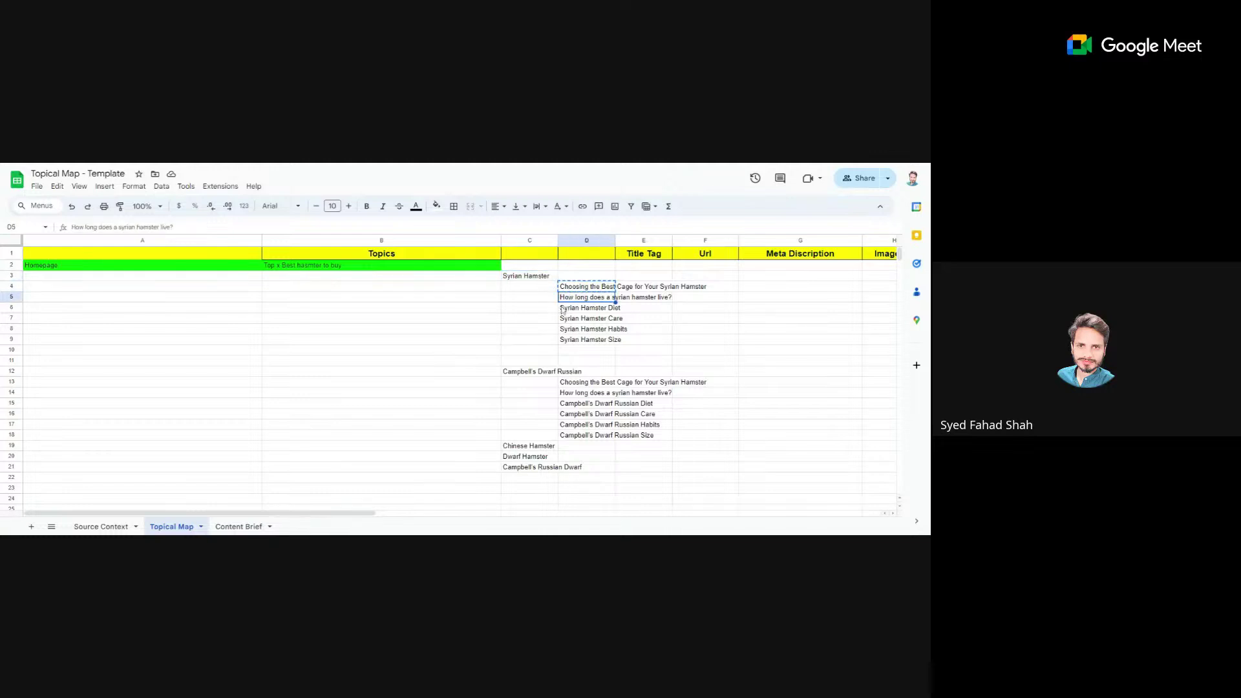
left_click(561, 310)
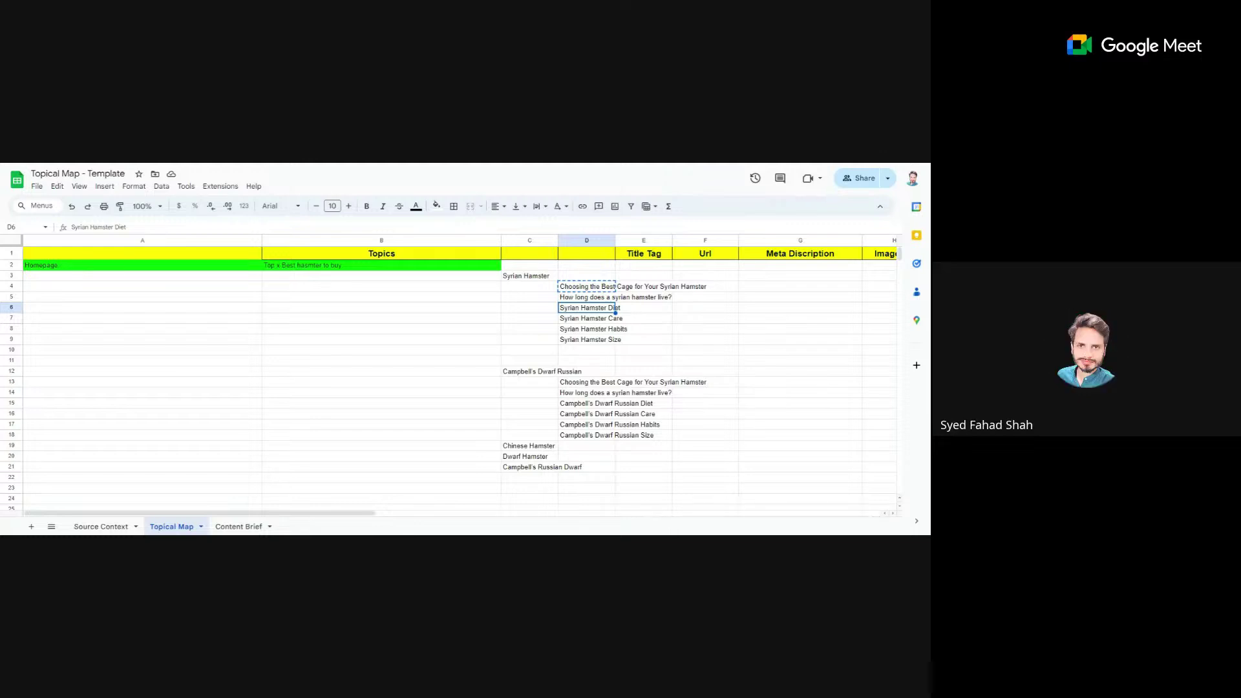
Step: Switch to the Topical Authority notes in Google Docs and compare the Macro-Context and Micro-context definitions
left_click(475, 452)
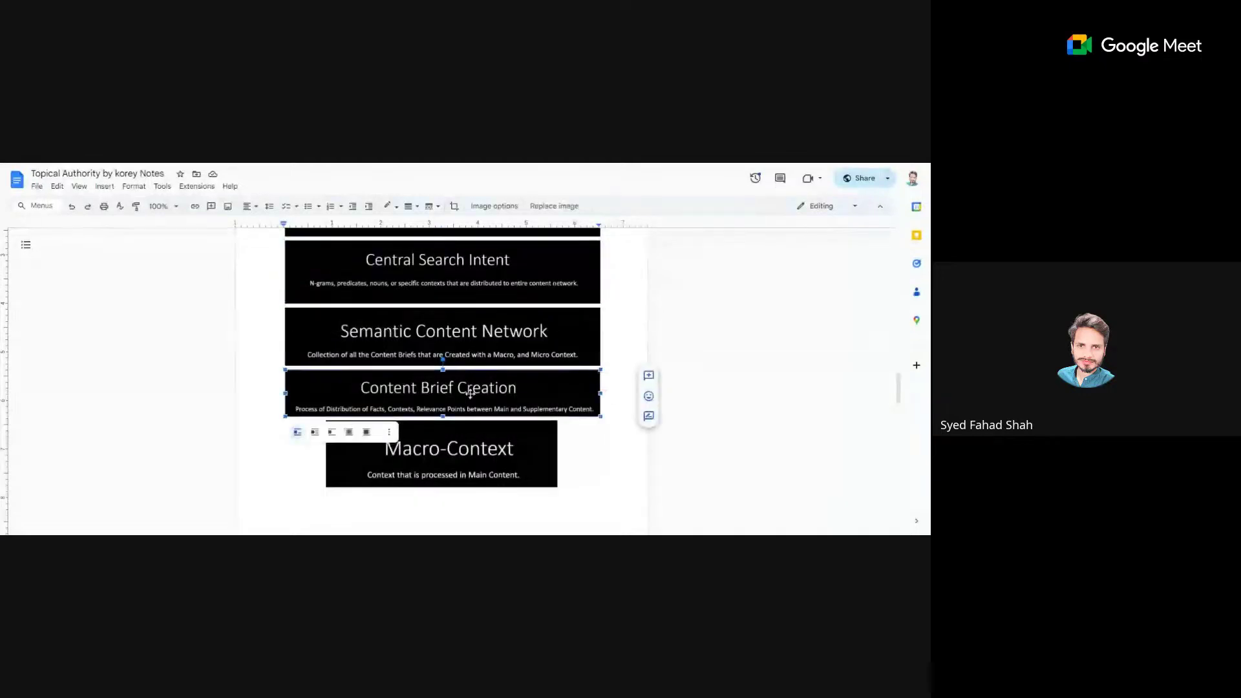
scroll(477, 410, "down", 3)
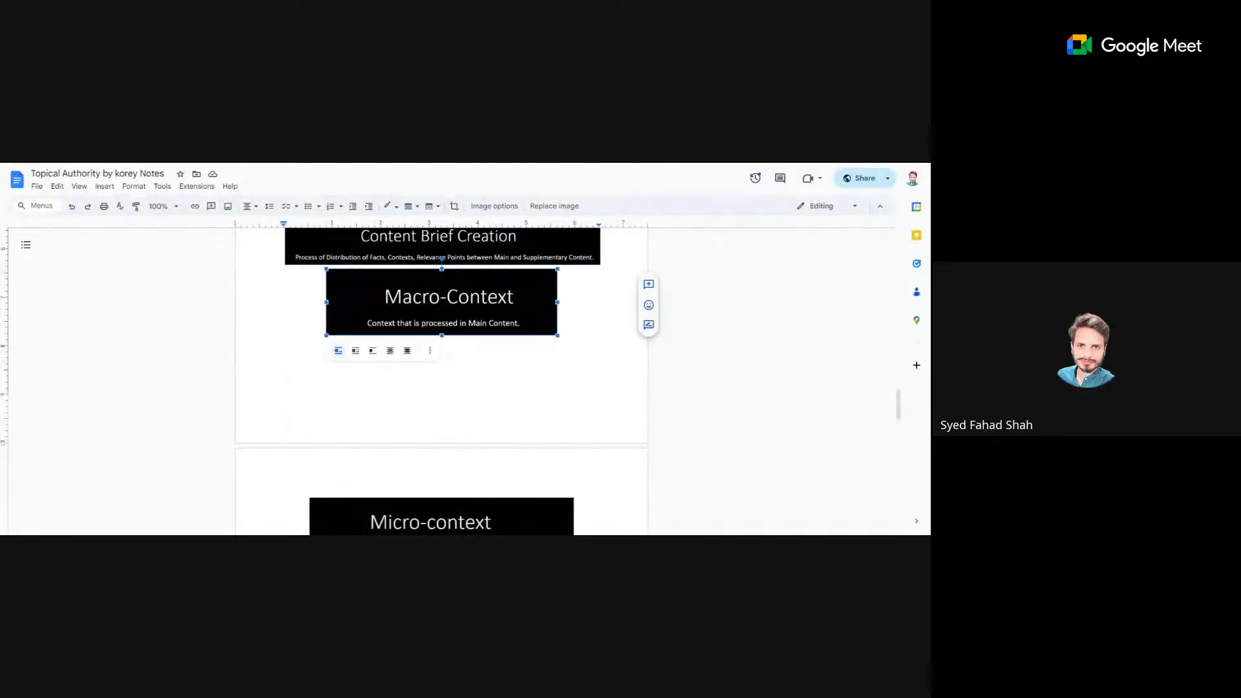
left_click(465, 507)
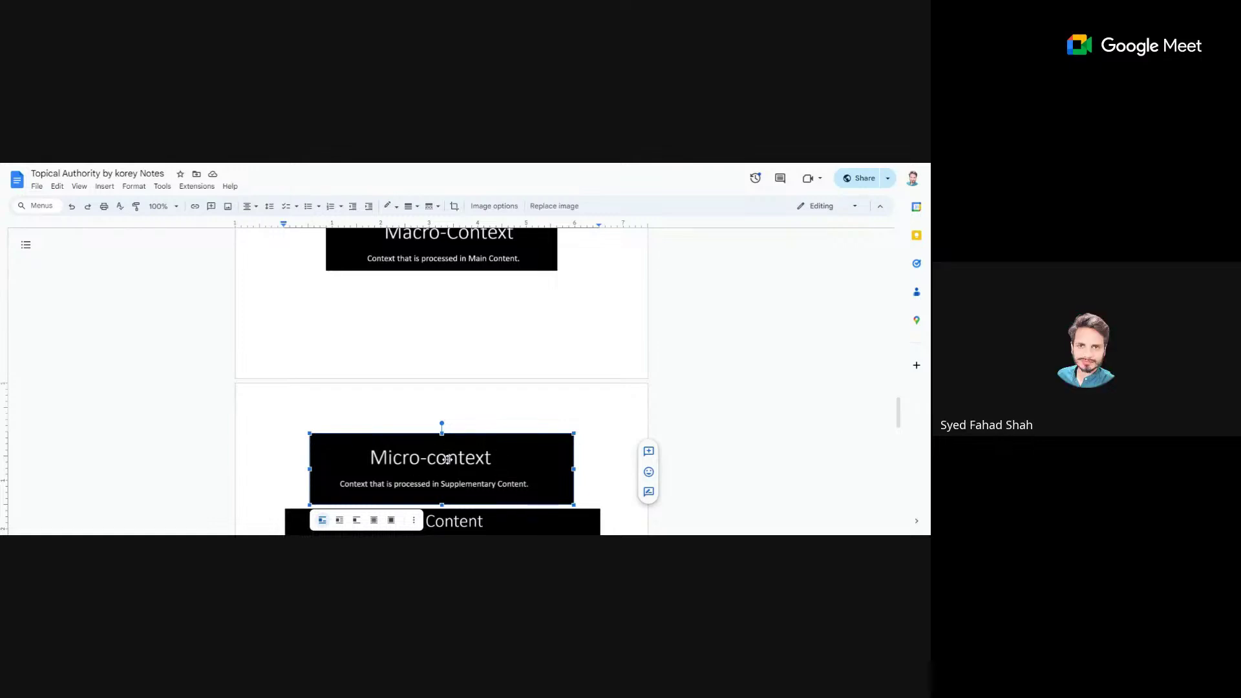
left_click(452, 255)
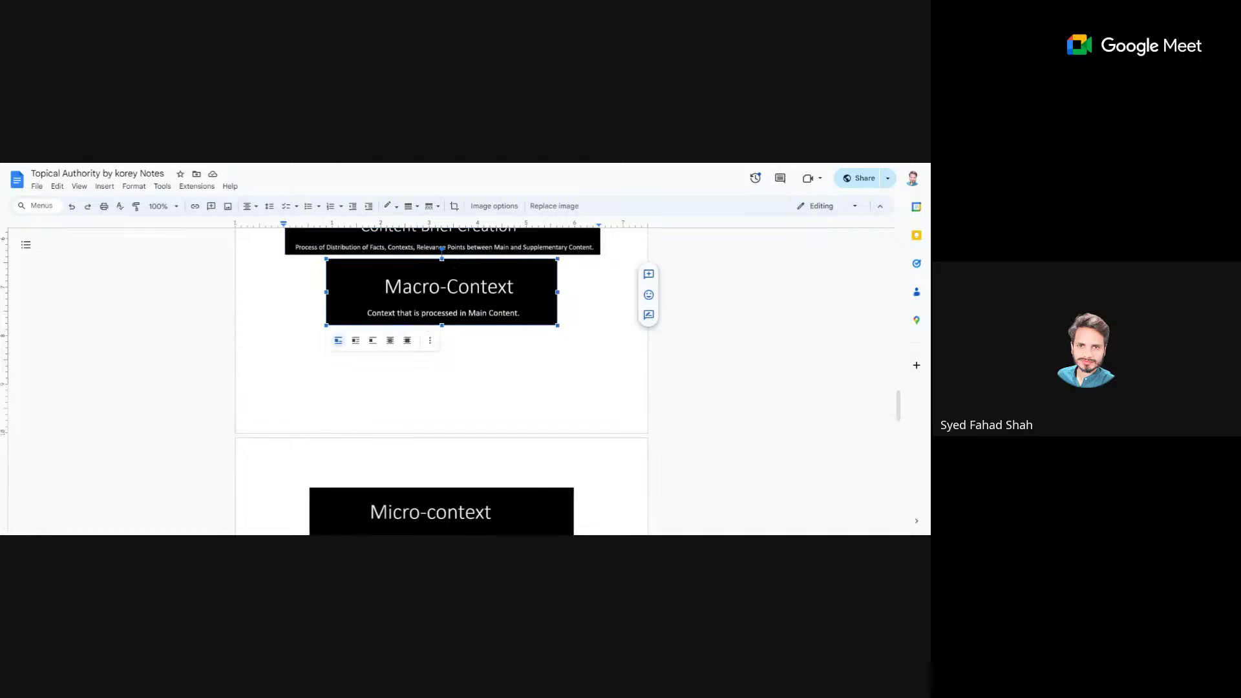
Step: Go back to the Topical Map sheet and inspect the Syrian Hamster diet, care and habits subtopics in D6 to D8
key("ctrl+Tab")
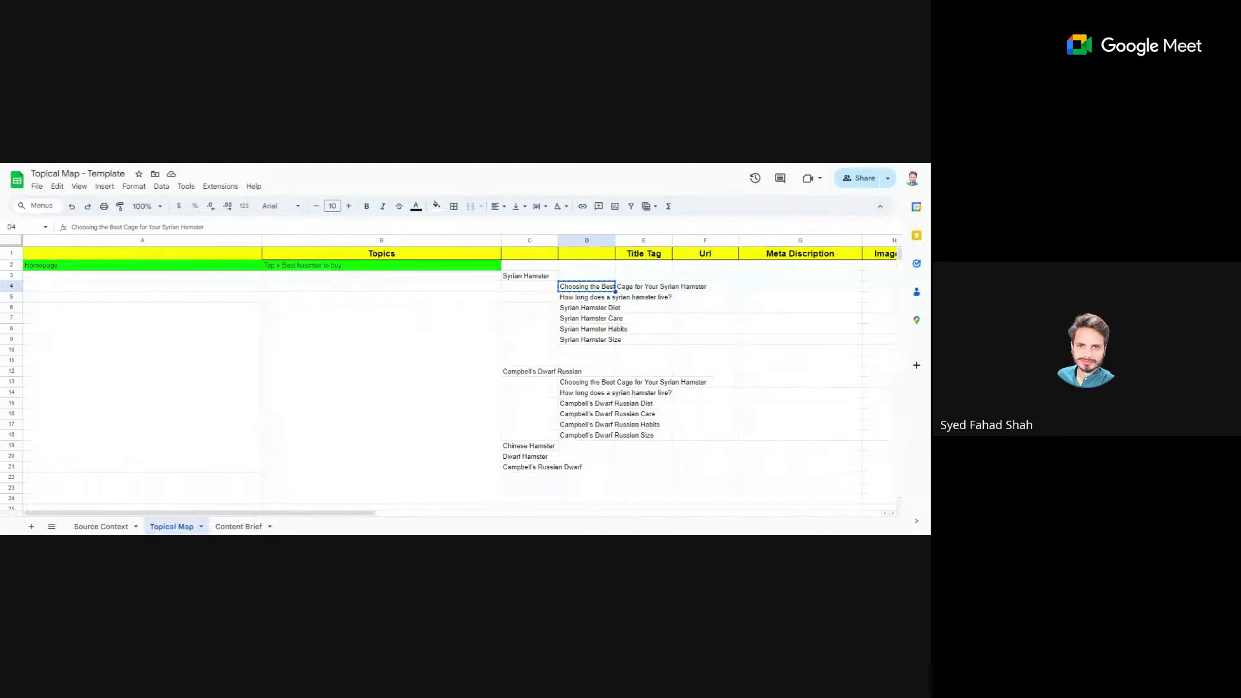
left_click(601, 309)
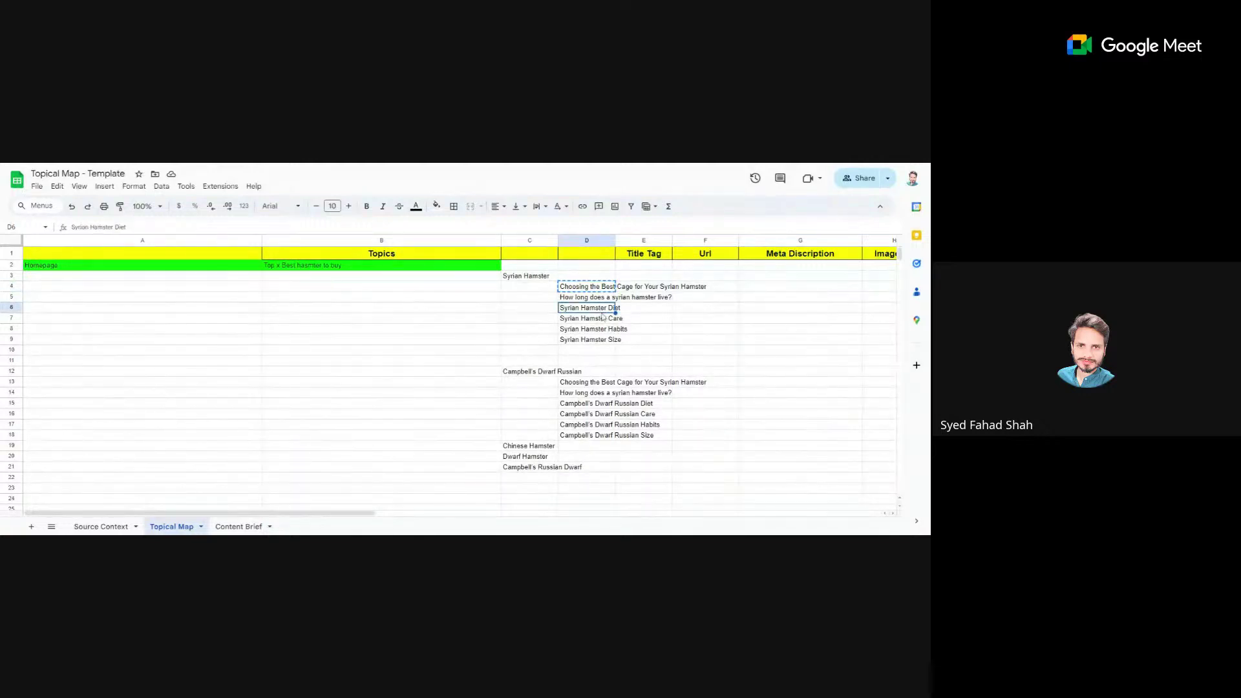
left_click(598, 321)
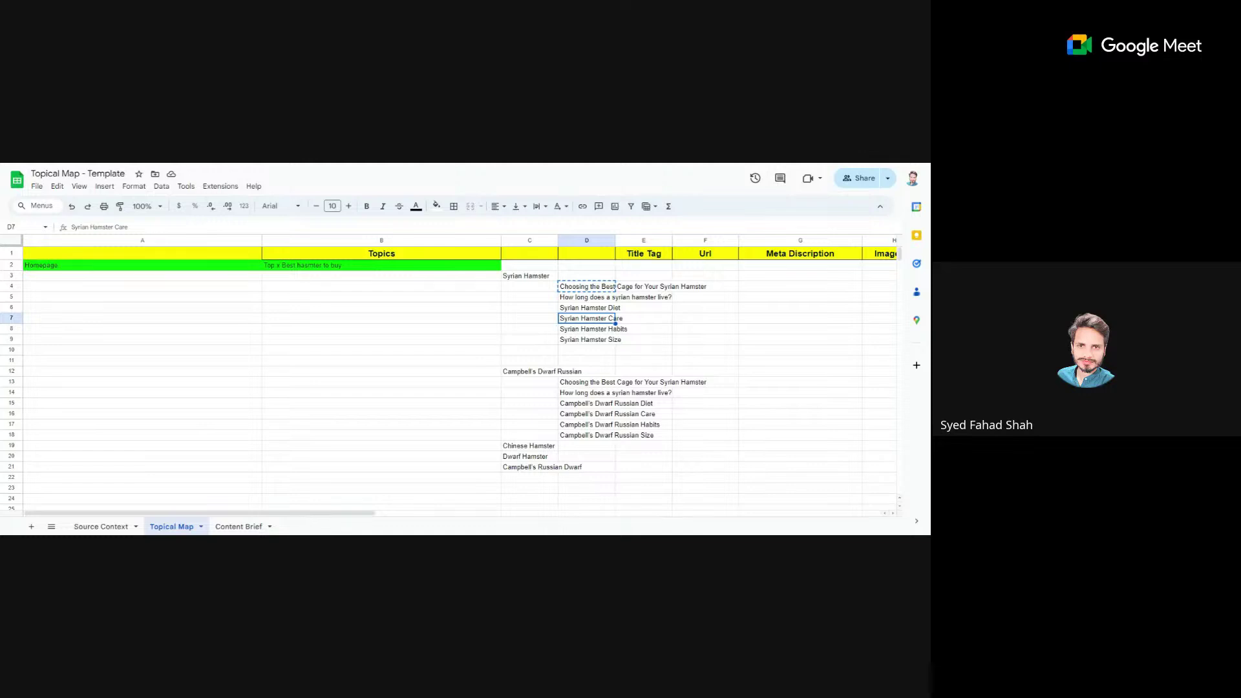
left_click(597, 333)
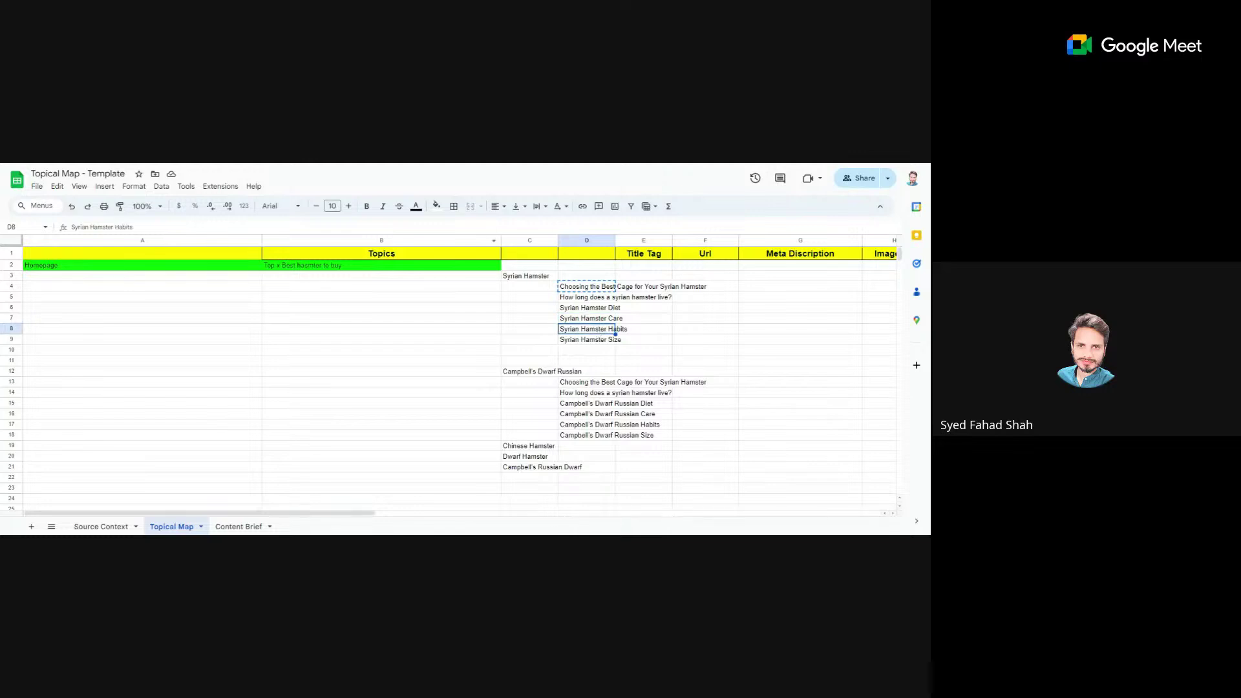